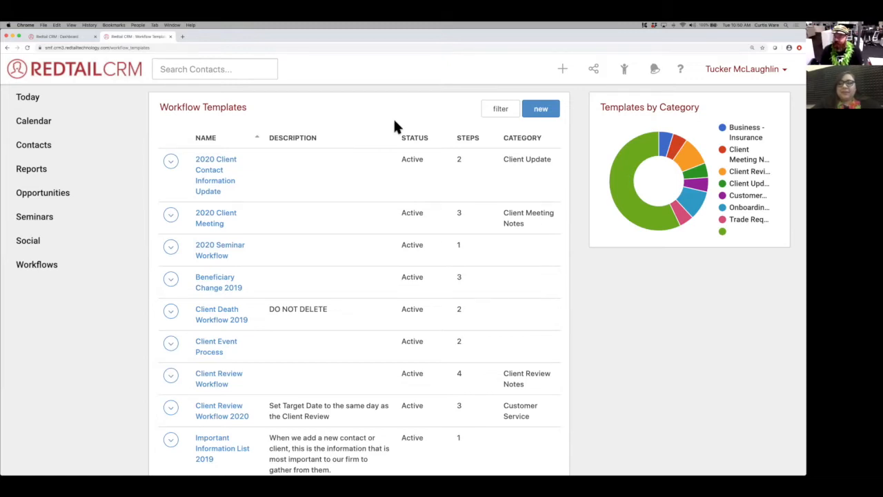
Start a new workflow template named "SUMMER SERIES - Client Review".
click(542, 109)
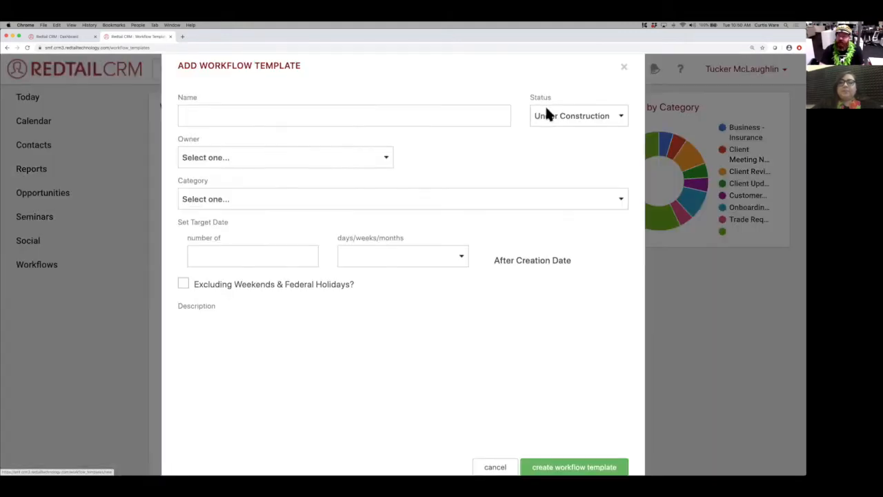
click(205, 145)
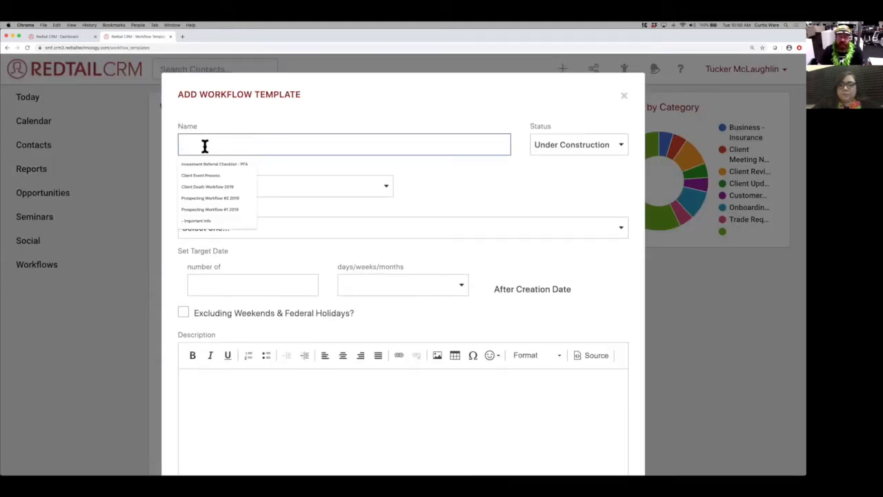
text(SUMMER SE)
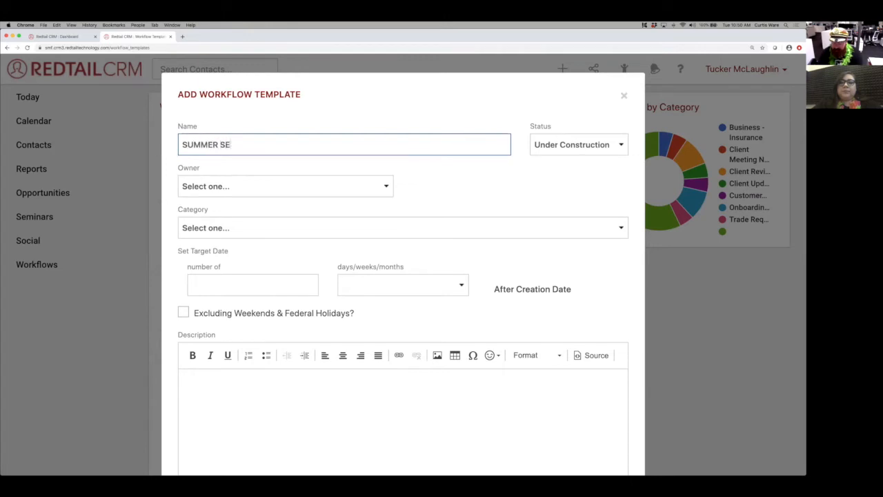
text(RIES - Client )
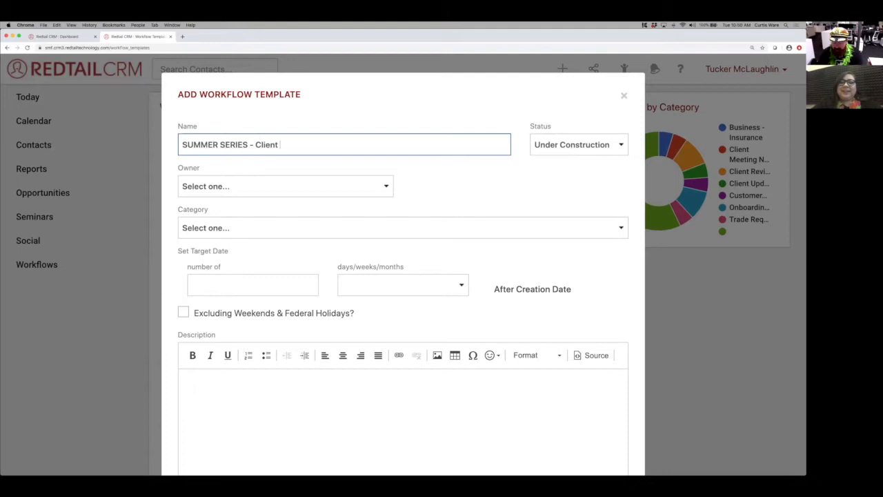
text(Review)
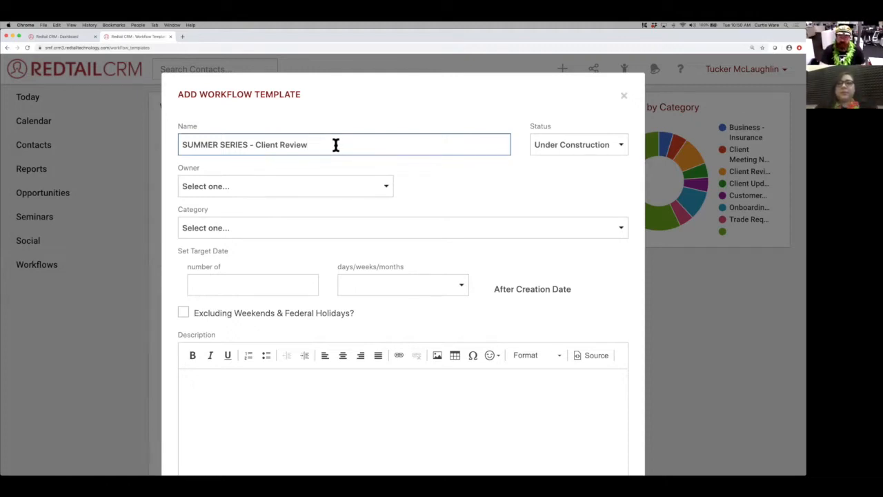
Review the template's status options and set the status to Active.
click(581, 147)
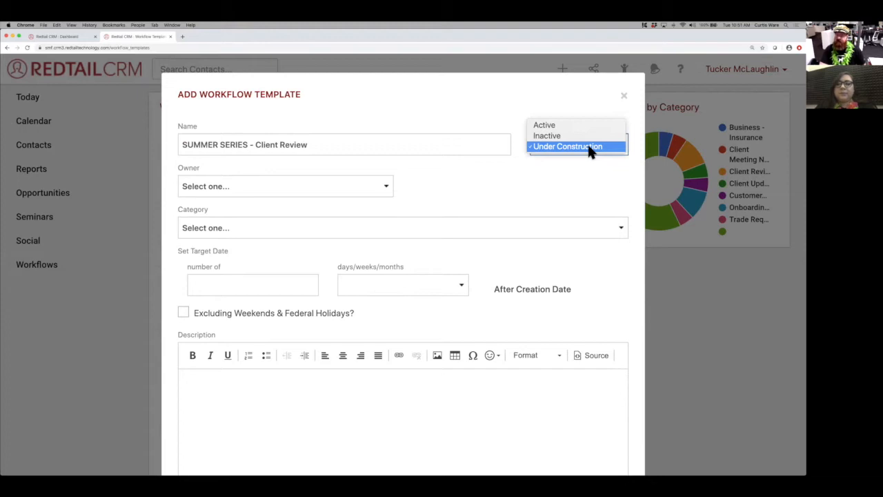
click(591, 148)
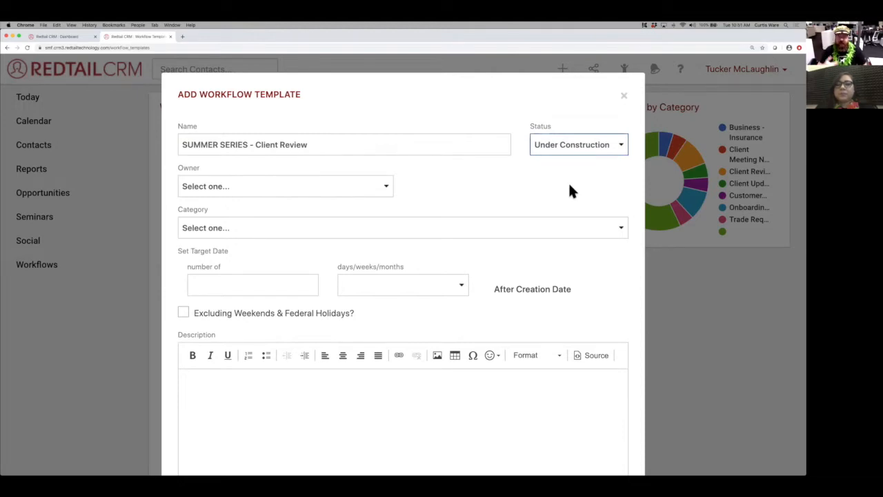
click(577, 155)
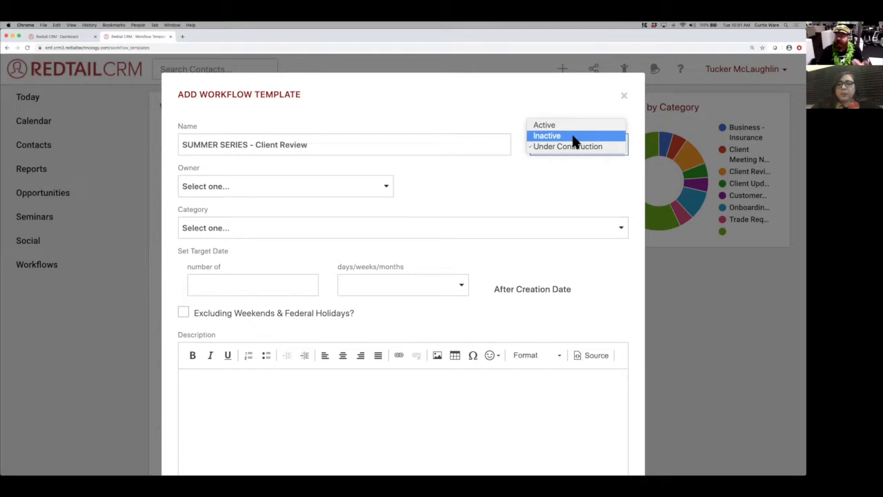
click(570, 125)
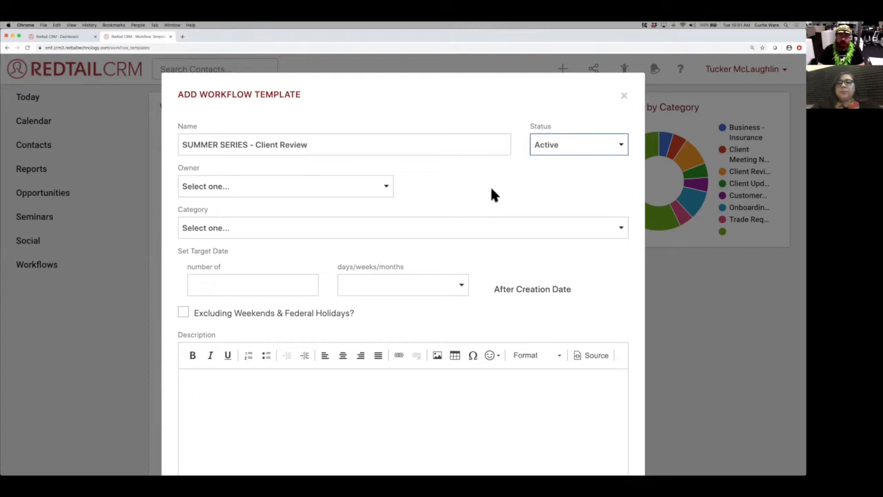
Set the template's owner type to User and choose an individual staff member as owner.
scroll(248, 163, down, 1)
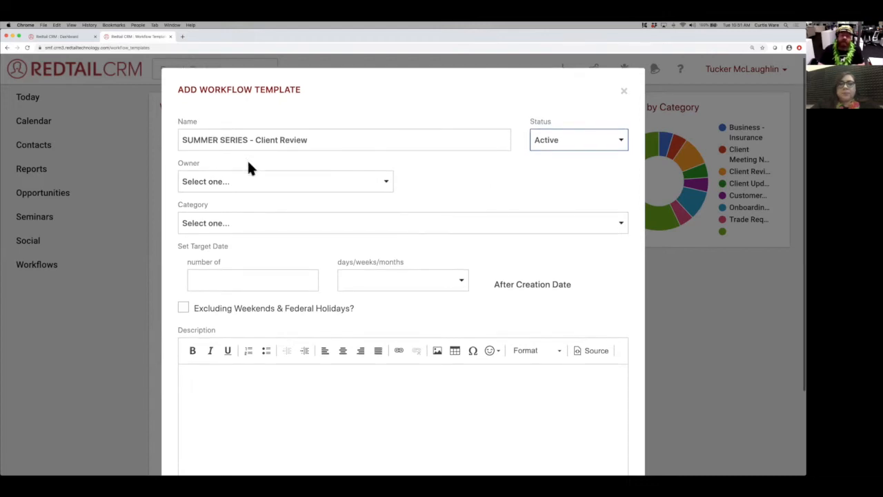
double_click(195, 159)
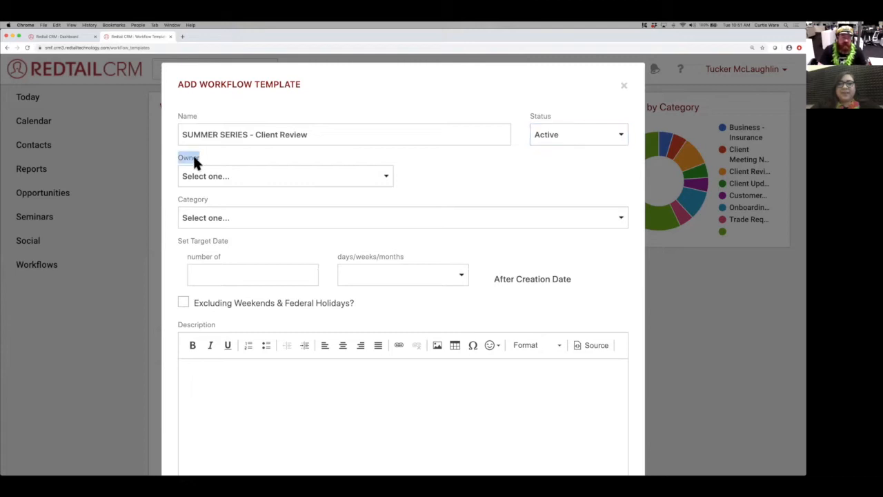
click(237, 181)
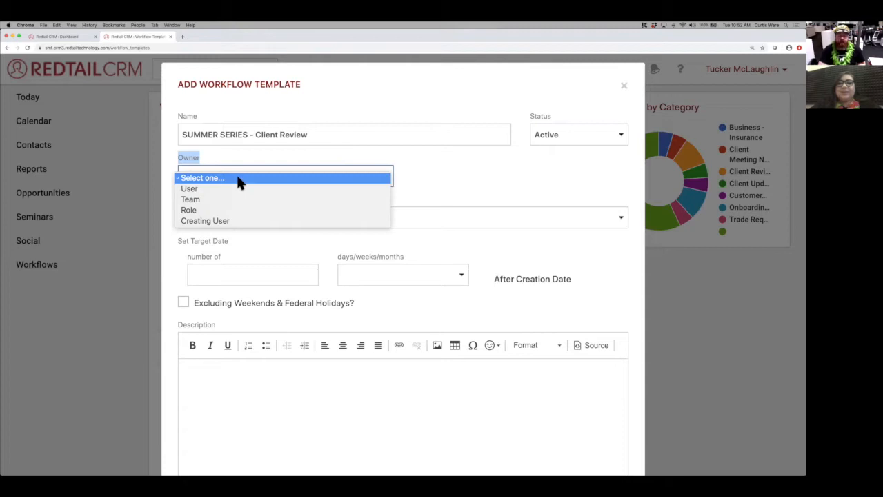
click(241, 189)
click(253, 182)
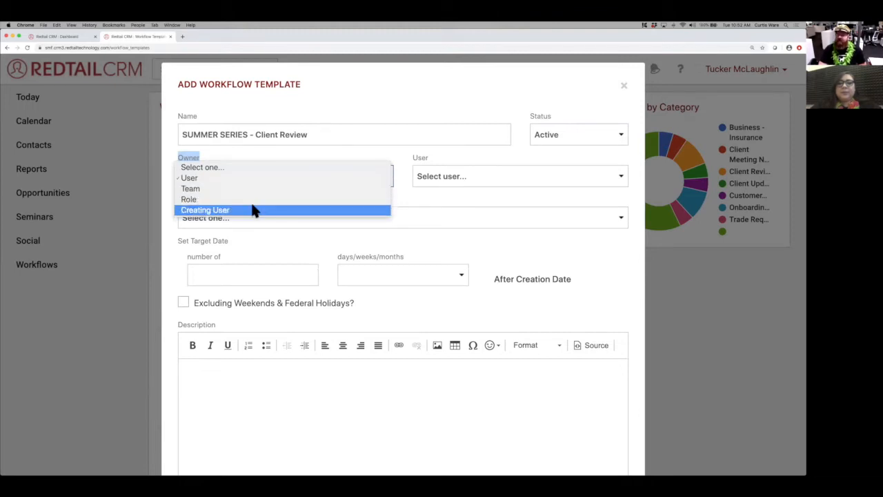
click(286, 178)
click(436, 176)
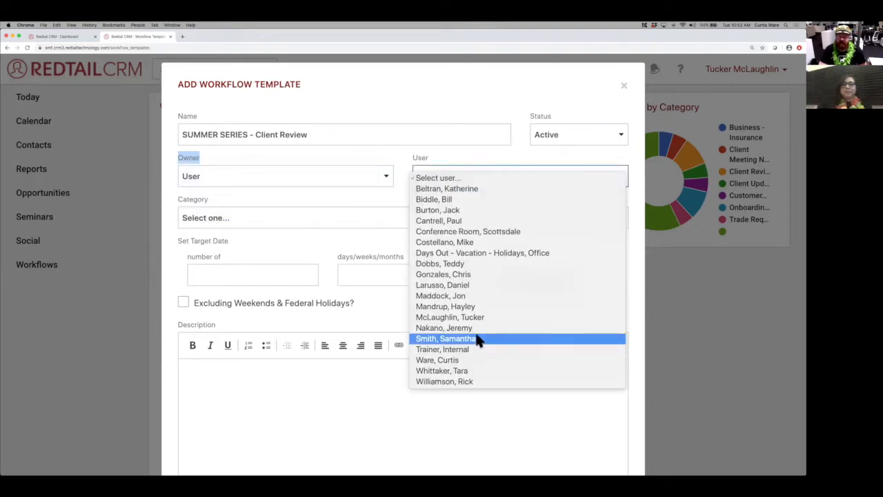
click(478, 313)
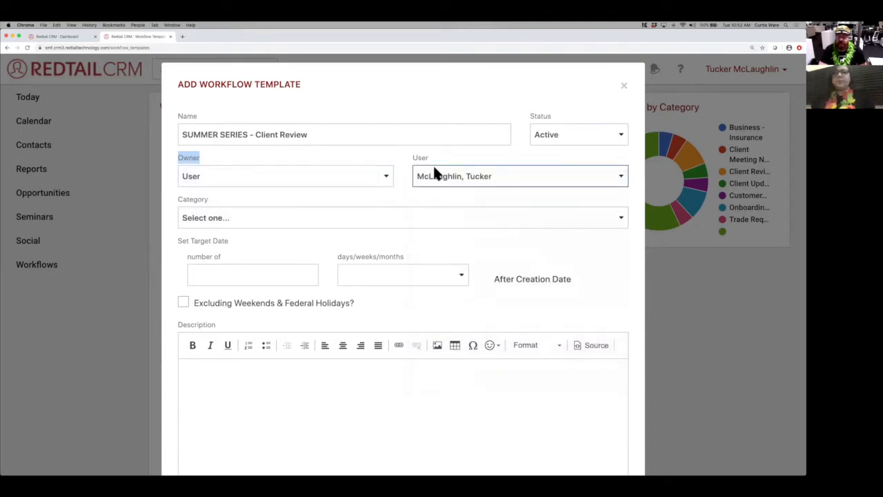
Change the template's owner type to Team and choose the Client Service Team.
click(390, 178)
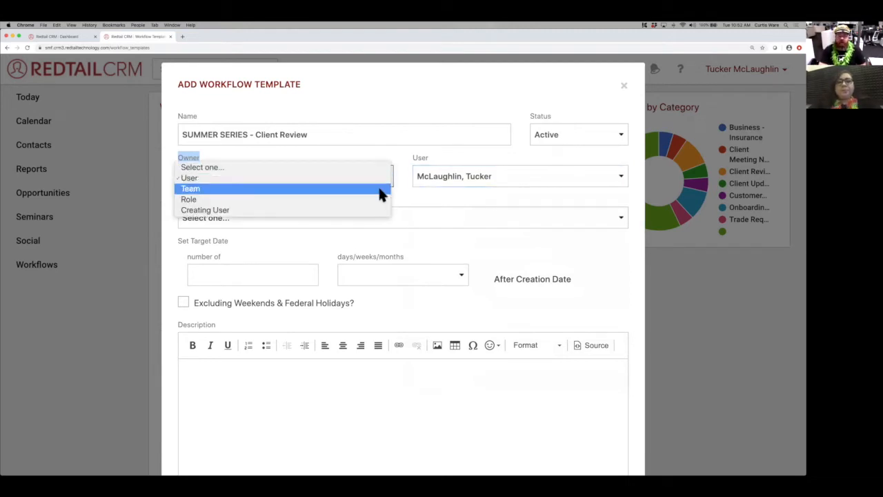
click(412, 193)
click(452, 178)
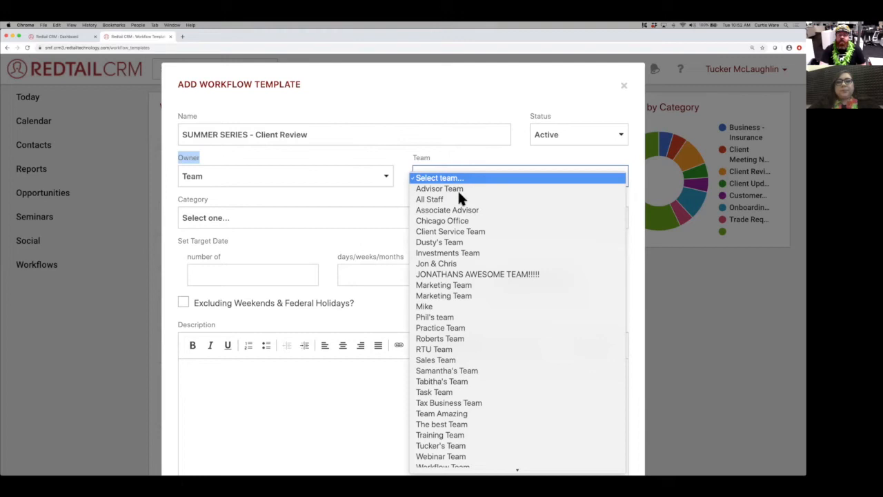
click(475, 232)
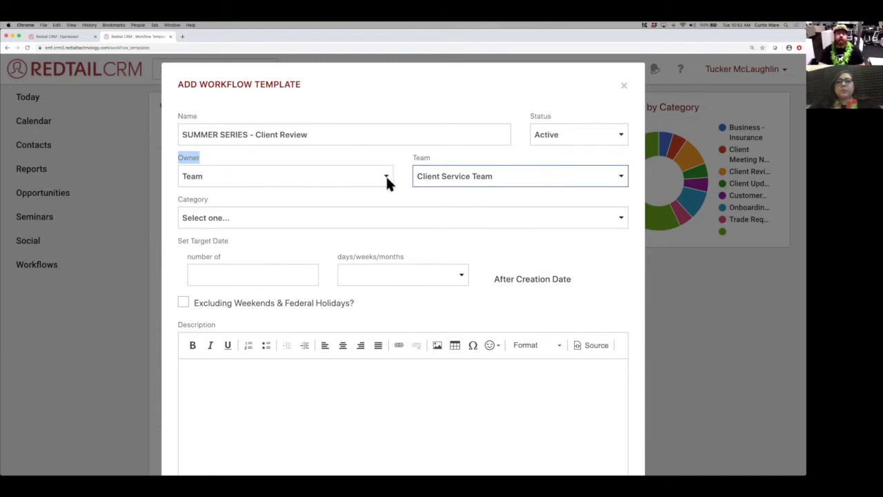
Set the template's owner type to Role and assign the Advisor role.
click(386, 175)
click(378, 187)
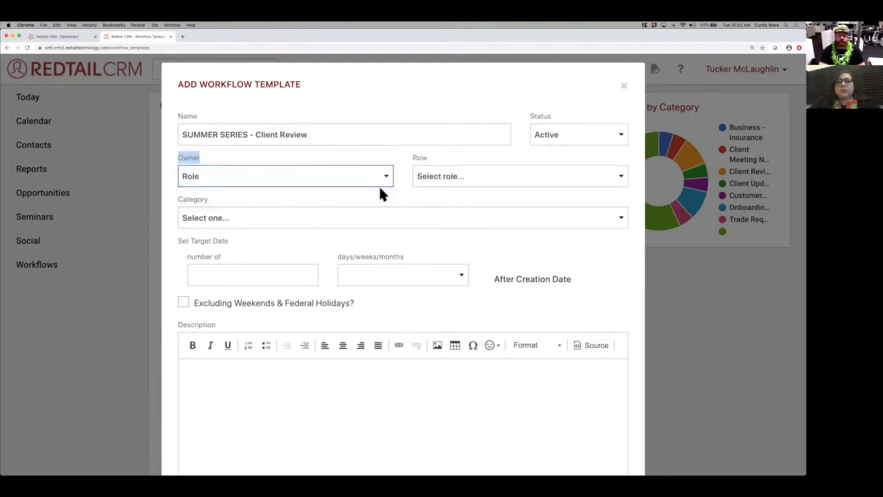
click(447, 177)
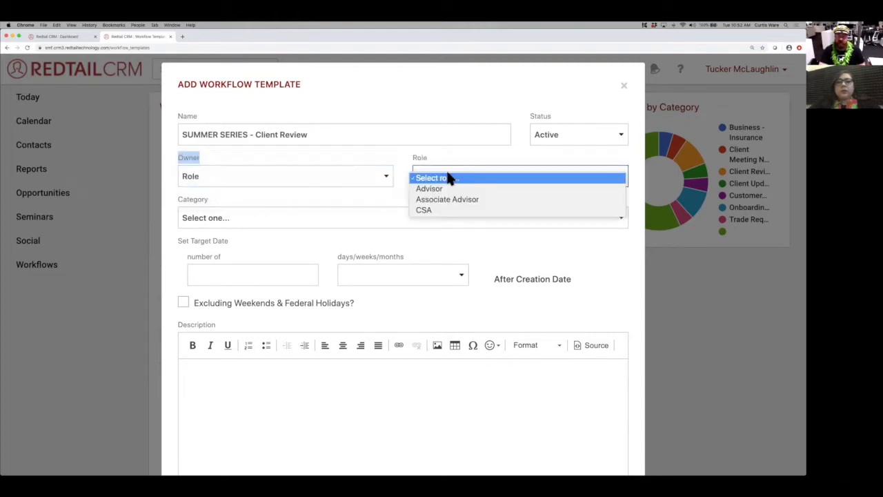
click(494, 189)
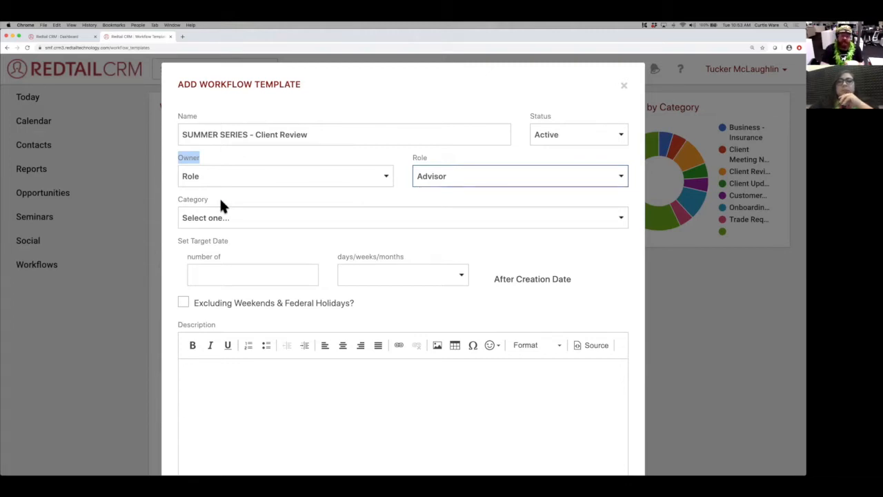
Set the workflow template's category to Client Review Notes.
double_click(198, 200)
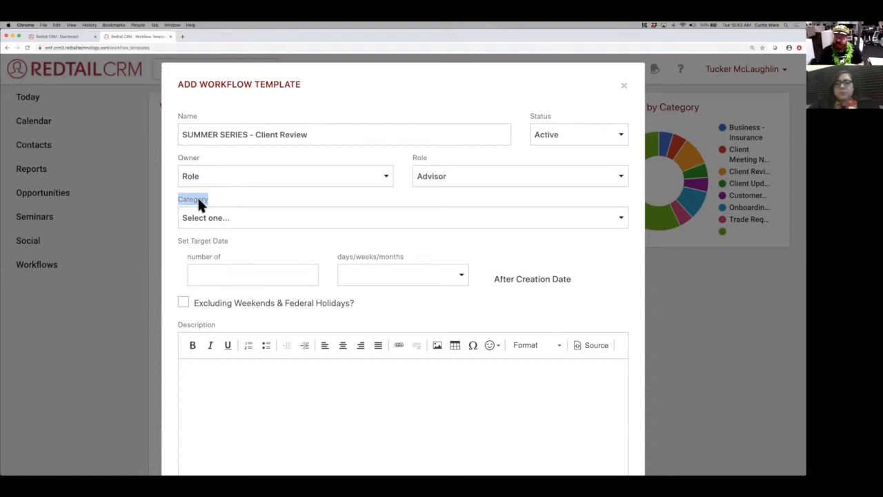
click(234, 216)
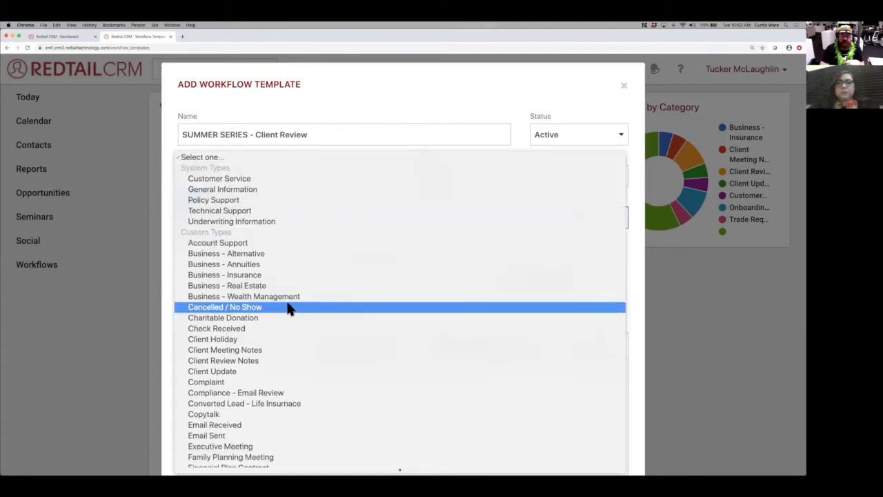
click(271, 361)
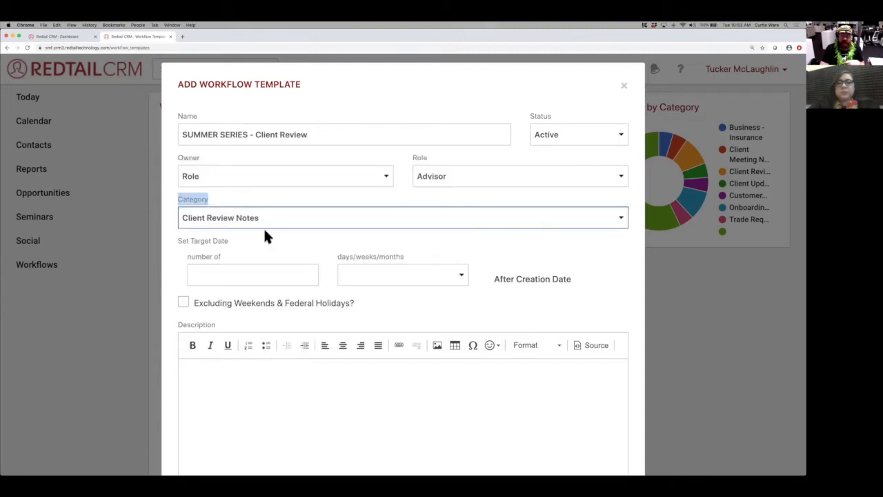
click(208, 207)
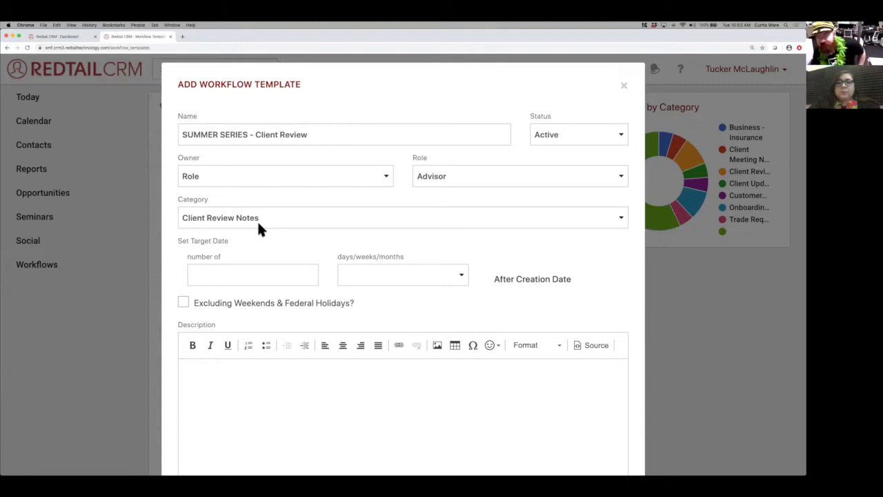
Set the template's target date to 0 days after the creation date.
scroll(257, 220, down, 2)
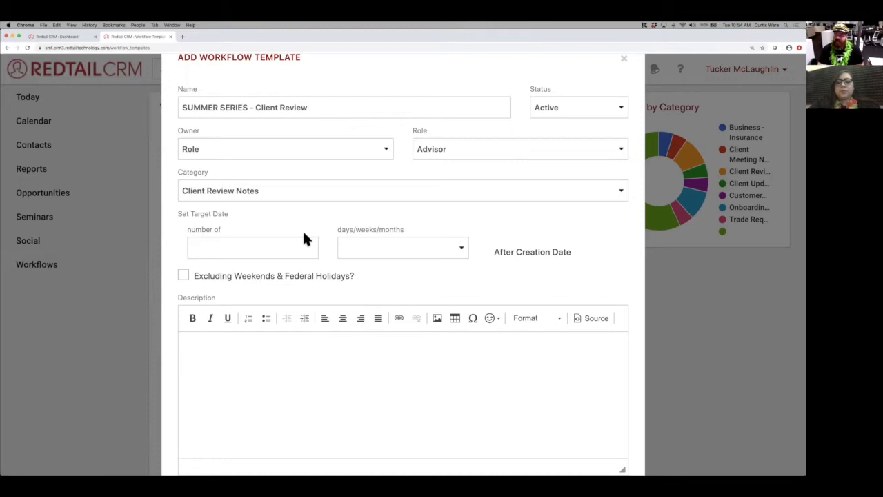
click(269, 252)
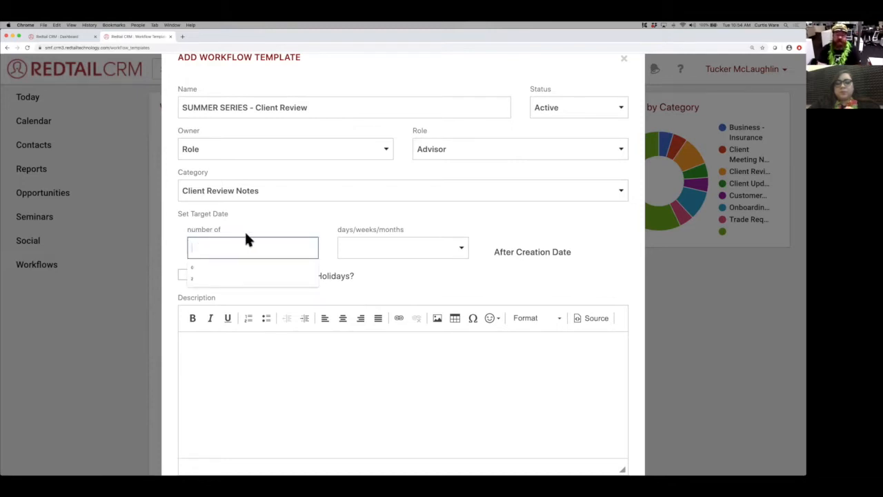
click(379, 242)
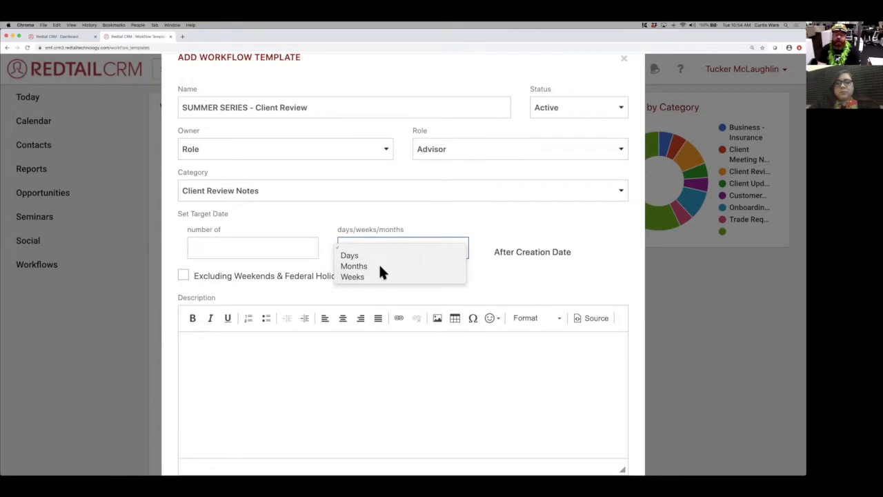
click(496, 252)
drag(495, 252, 570, 251)
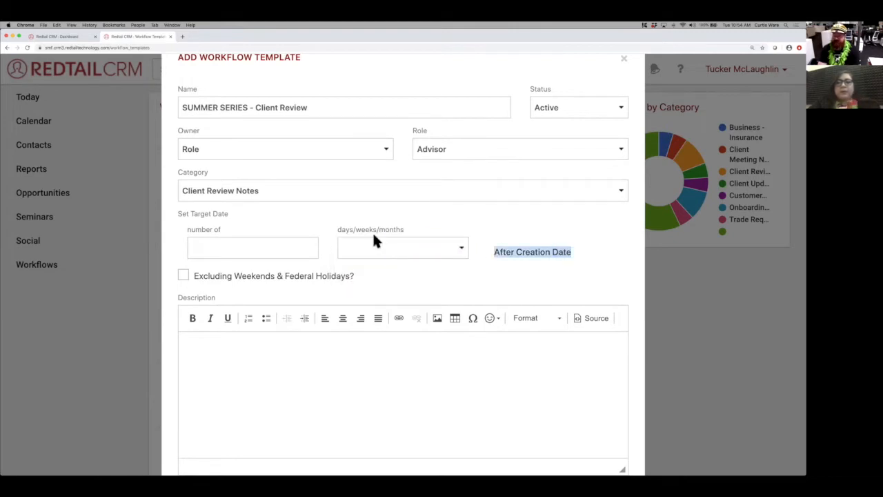
click(283, 247)
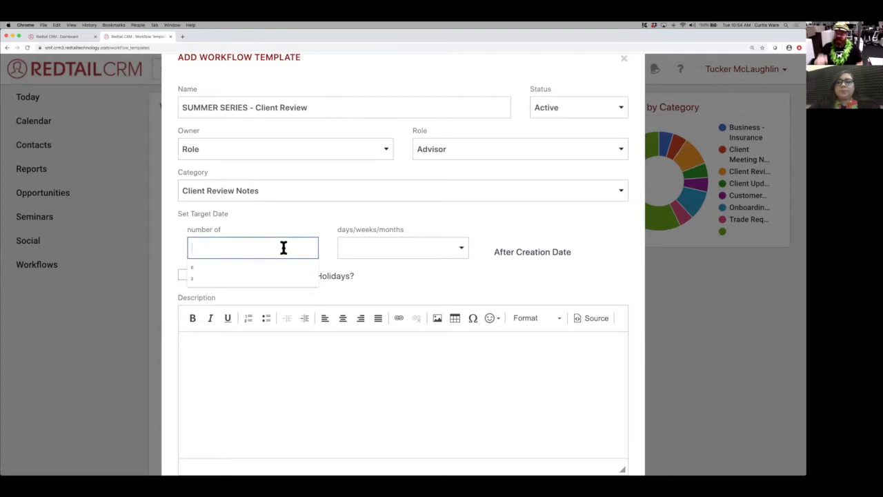
text(0)
click(384, 252)
click(384, 256)
drag(493, 253, 567, 254)
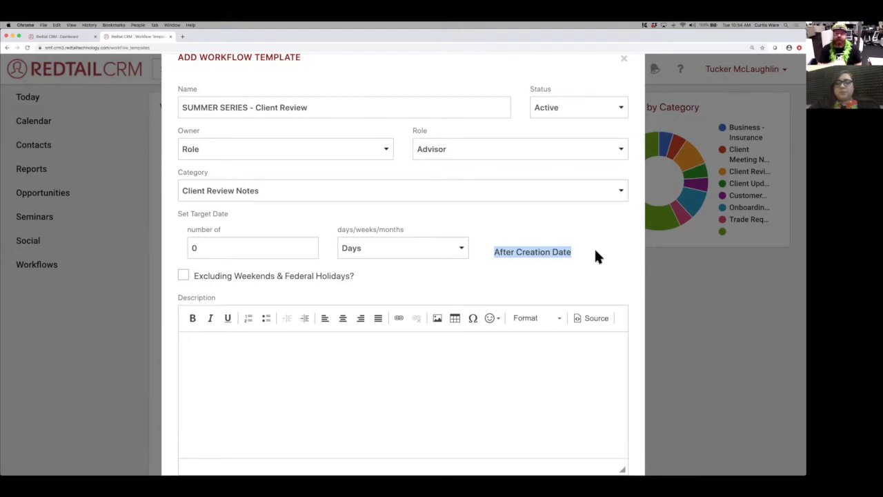
Set the template's target date to 4 weeks after the creation date.
click(221, 251)
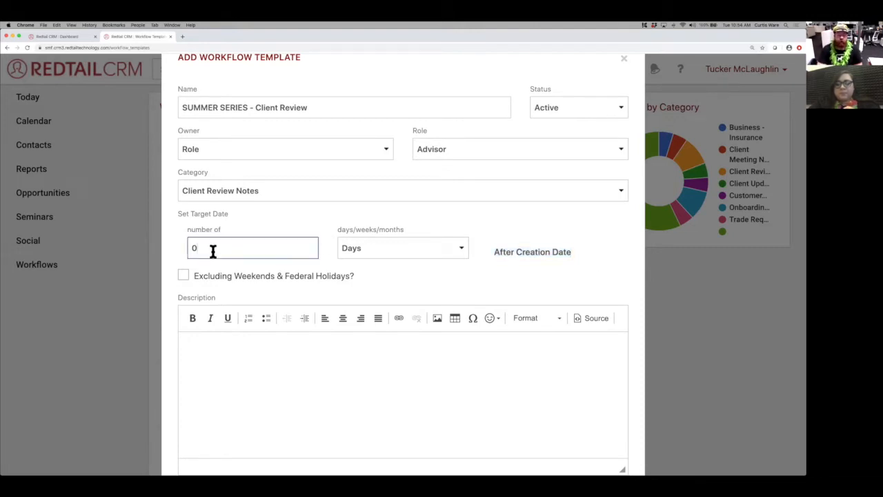
key(BackSpace)
text(4)
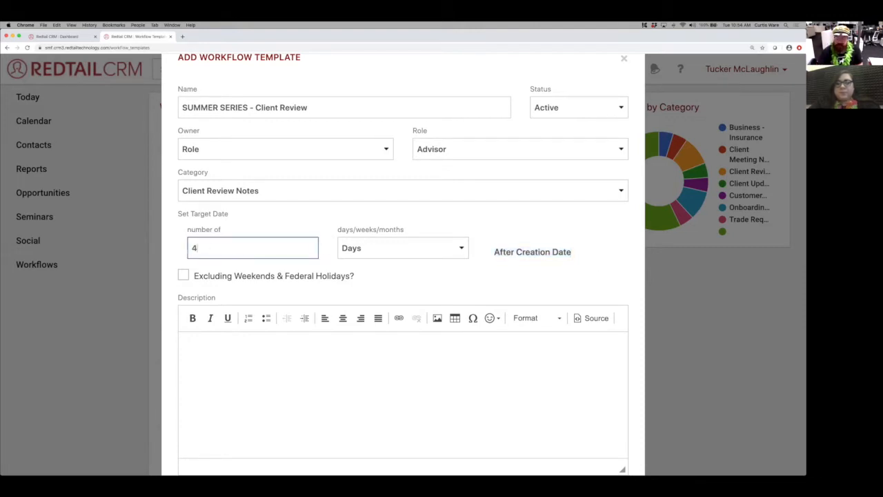
click(333, 245)
click(355, 253)
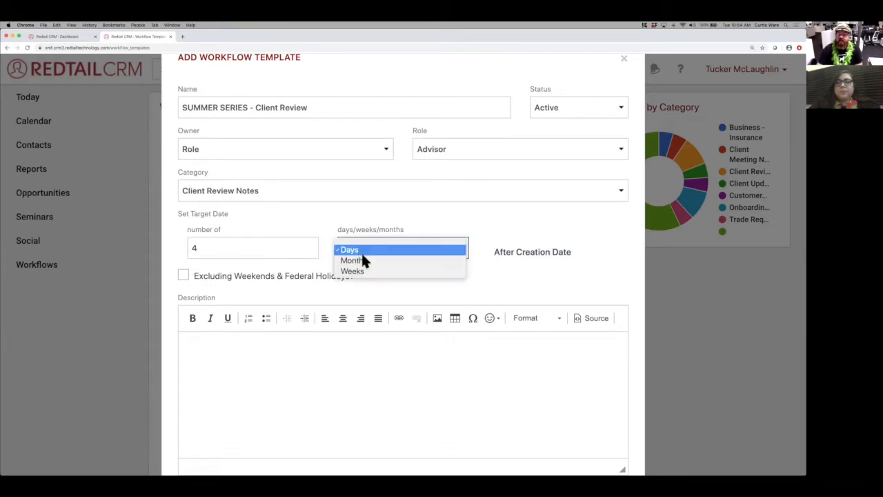
click(366, 271)
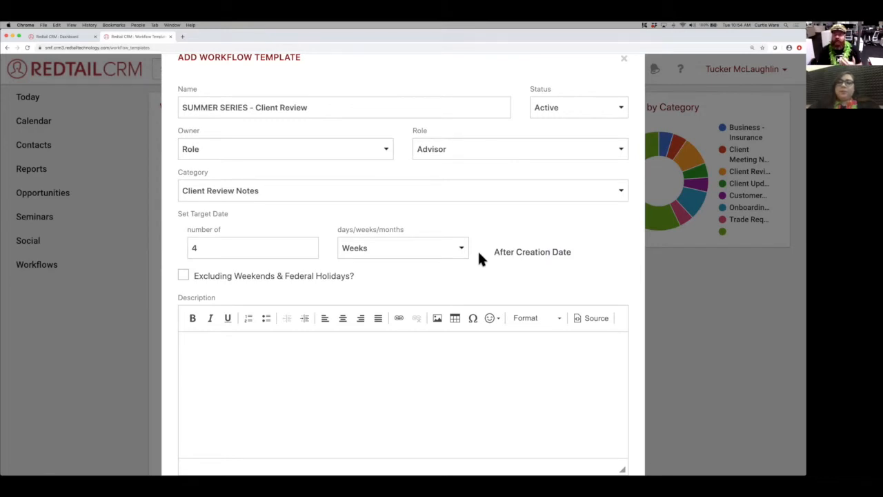
Clear the number and time unit of the template's target date so both are blank.
click(439, 249)
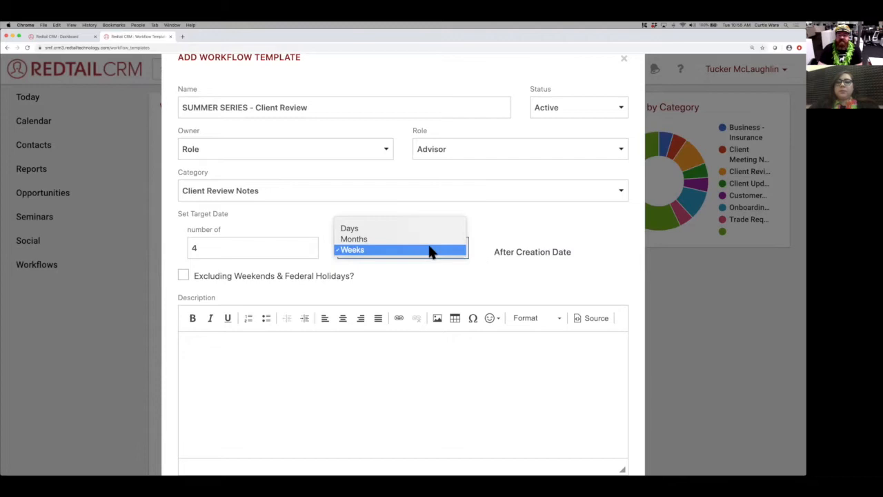
click(420, 222)
drag(207, 252, 189, 251)
key(BackSpace)
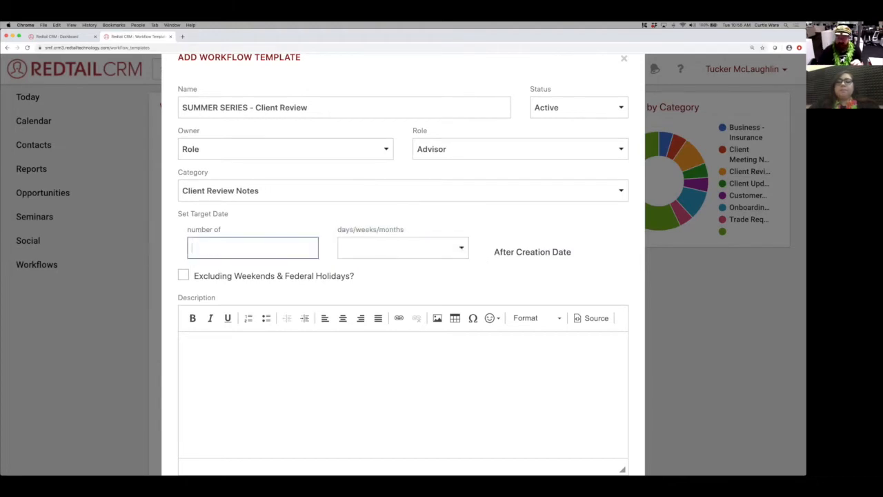
click(266, 233)
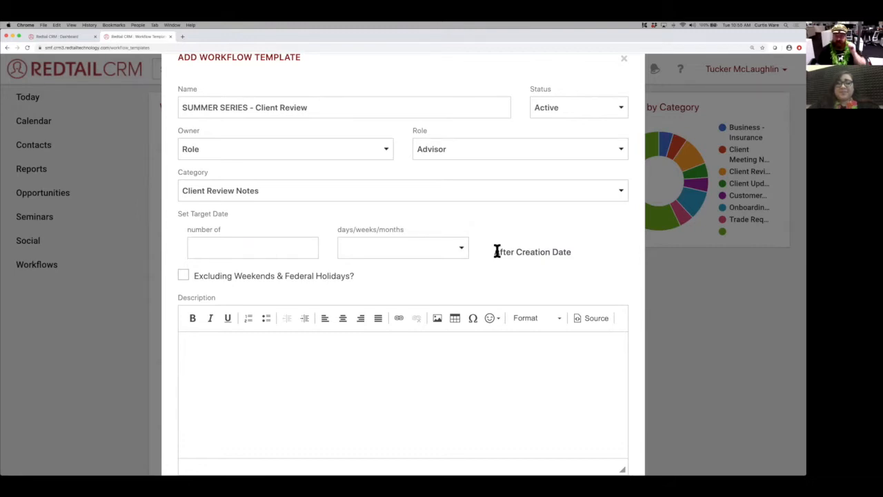
Exclude weekends and federal holidays from the template's target date calculation.
click(183, 275)
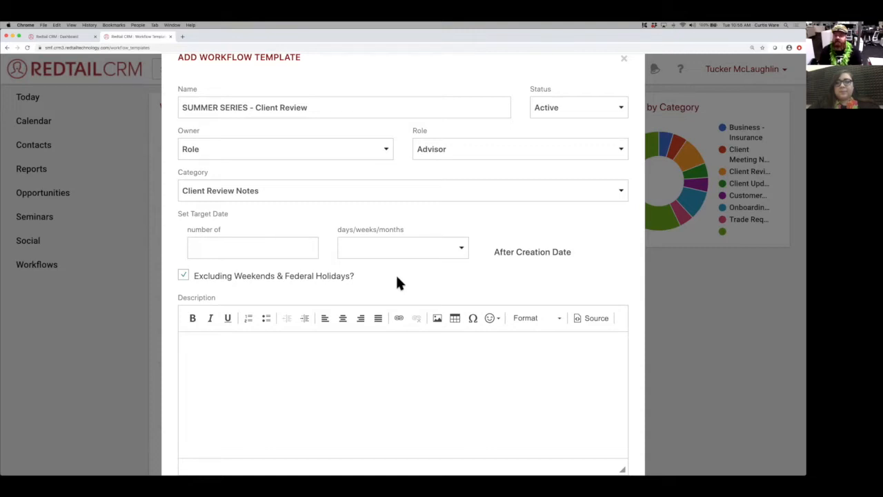
scroll(397, 278, up, 1)
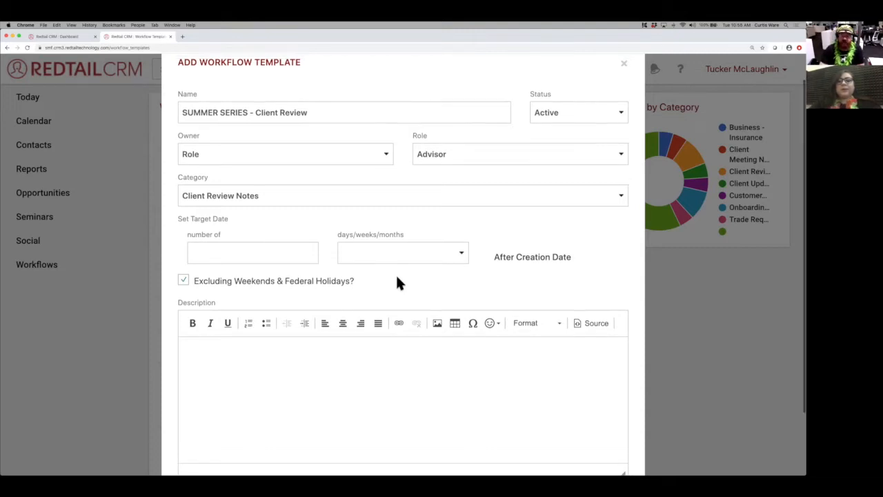
scroll(397, 278, down, 2)
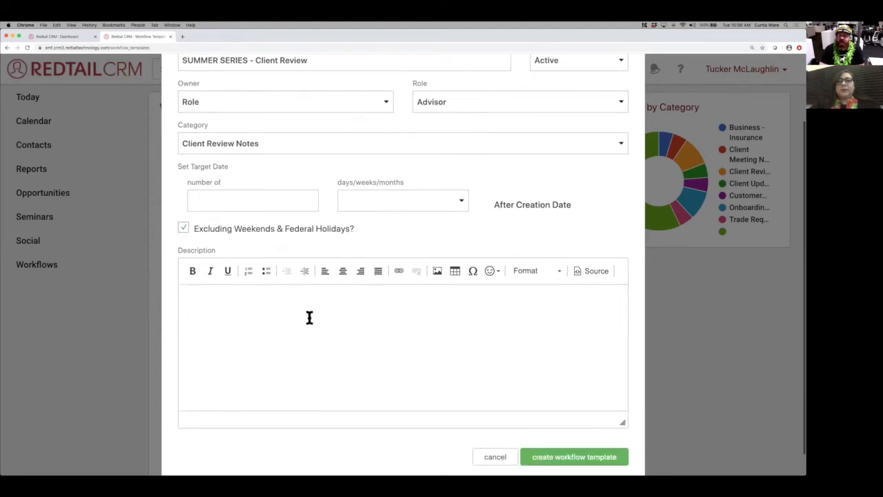
click(267, 302)
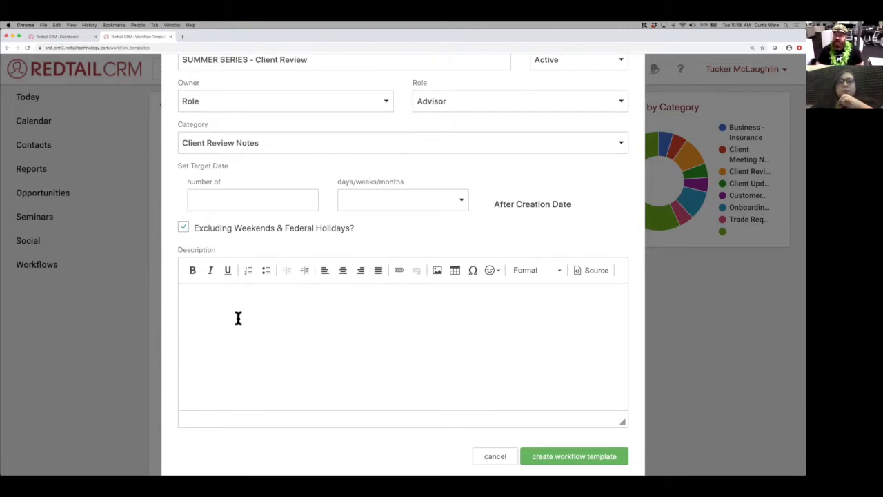
scroll(367, 337, up, 3)
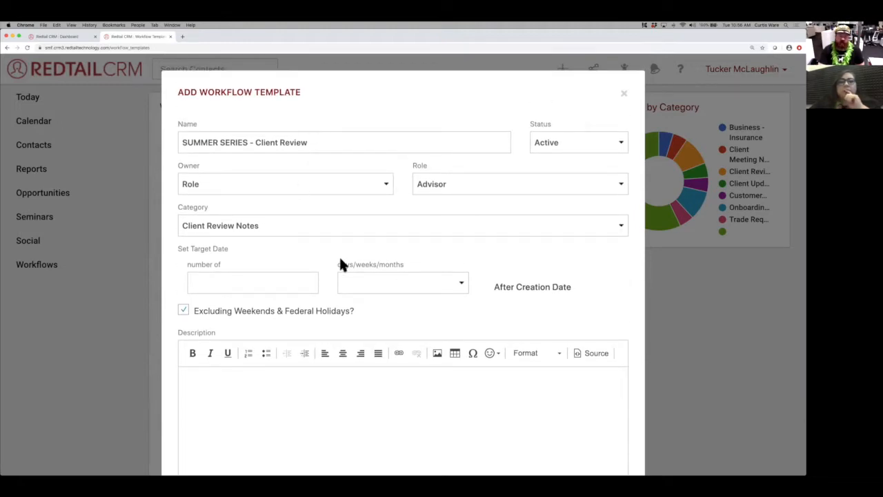
scroll(461, 315, down, 2)
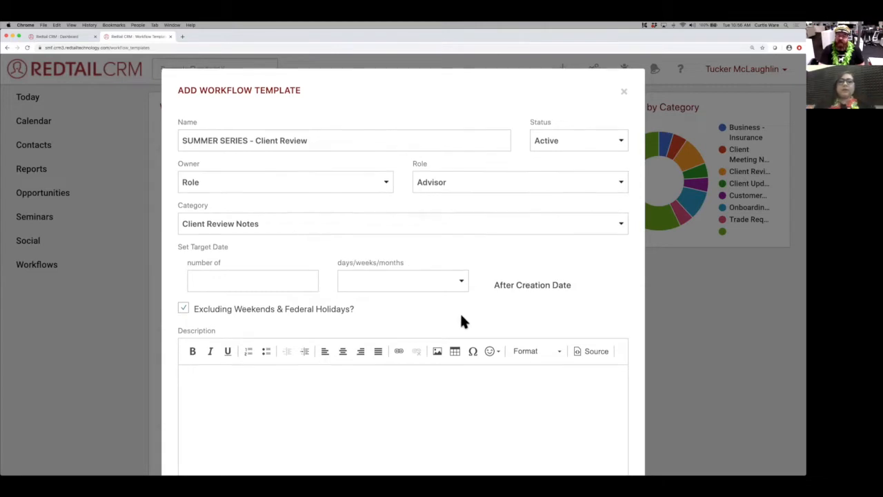
scroll(461, 315, down, 2)
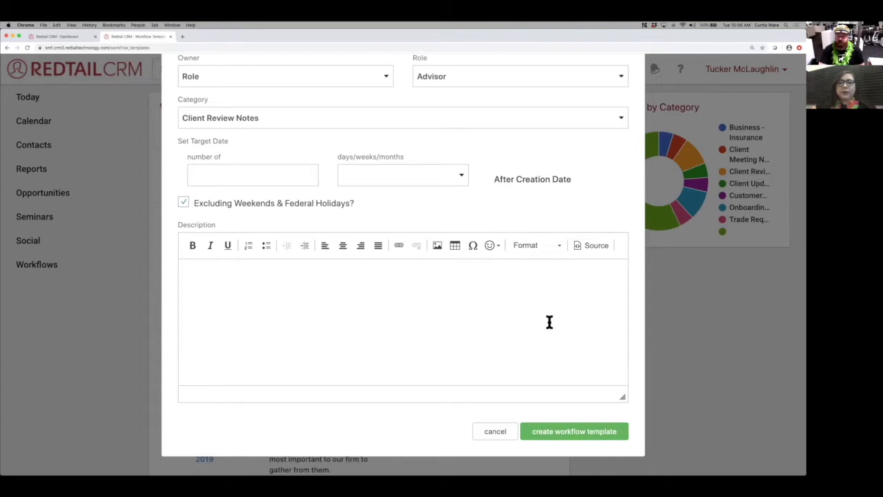
click(368, 309)
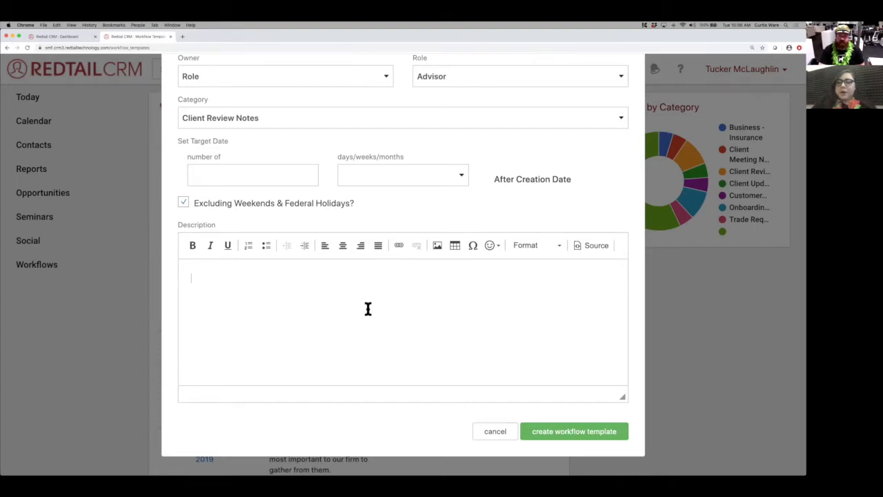
Change the workflow template's owner to Creating User.
scroll(368, 309, up, 3)
click(330, 182)
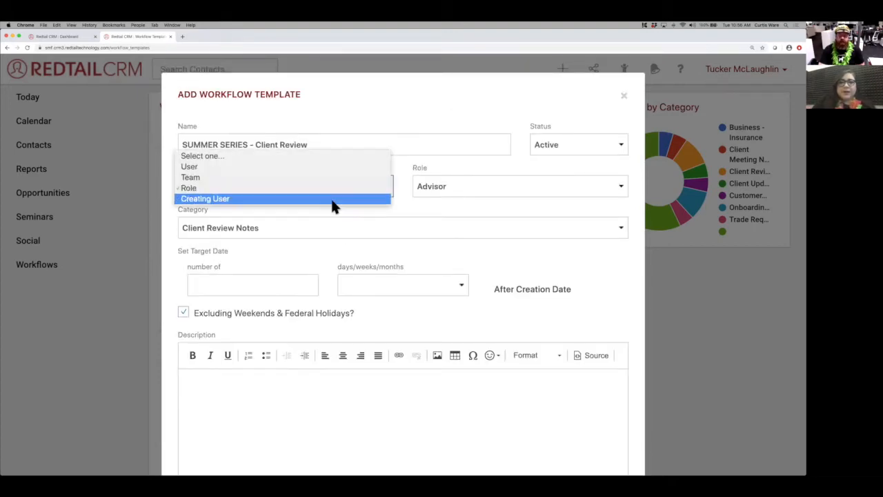
click(332, 200)
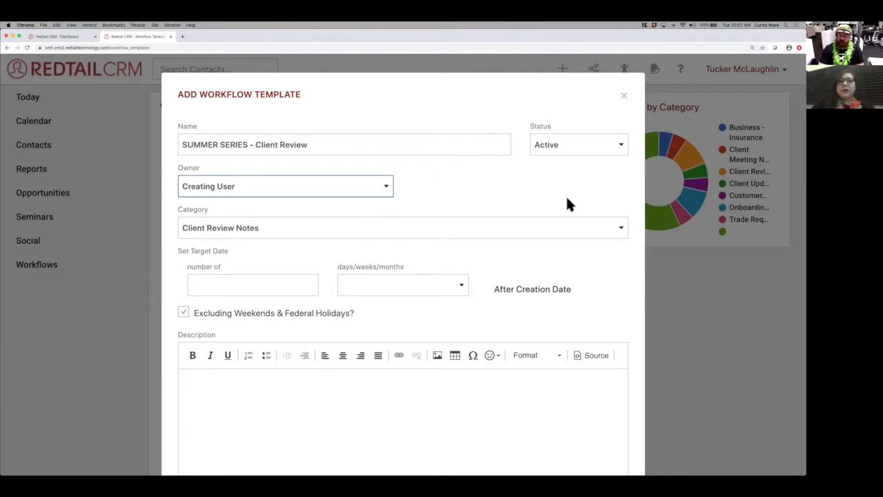
Create the workflow template from the completed form.
scroll(636, 227, down, 2)
scroll(636, 234, down, 1)
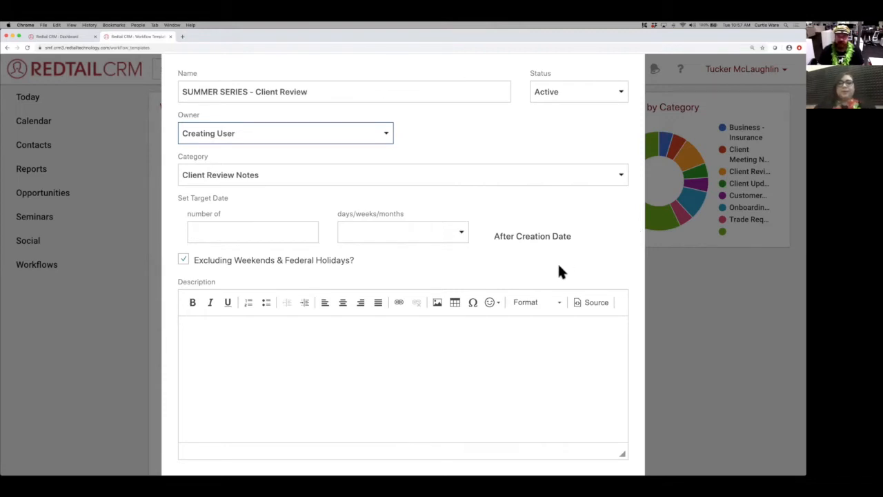
scroll(566, 311, down, 2)
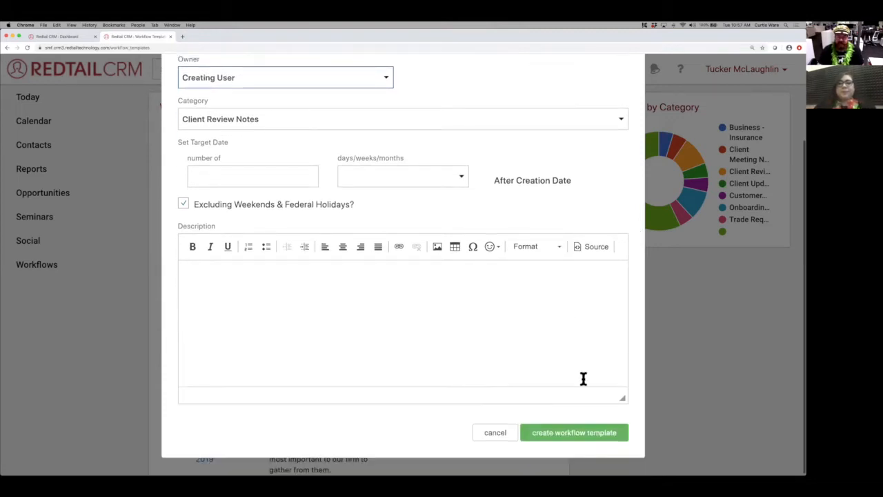
click(583, 433)
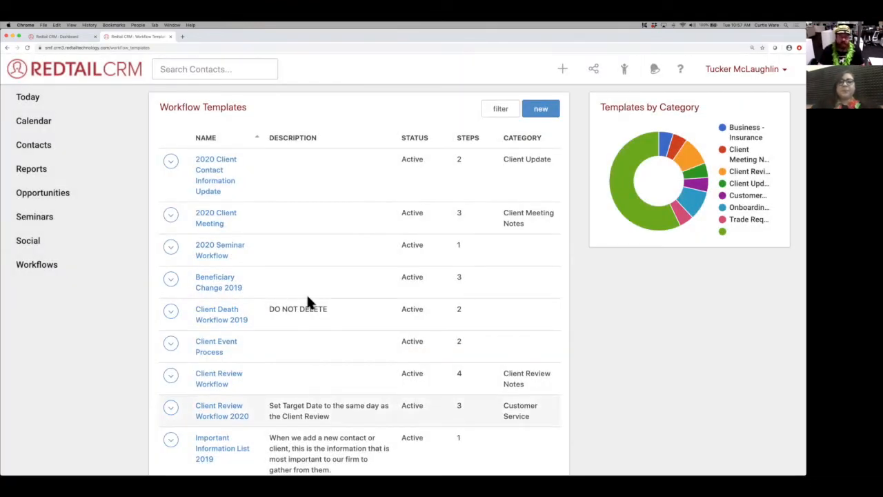
Find the SUMMER SERIES - Client Review template in the workflow templates list and open it.
scroll(247, 238, down, 1)
scroll(247, 238, down, 10)
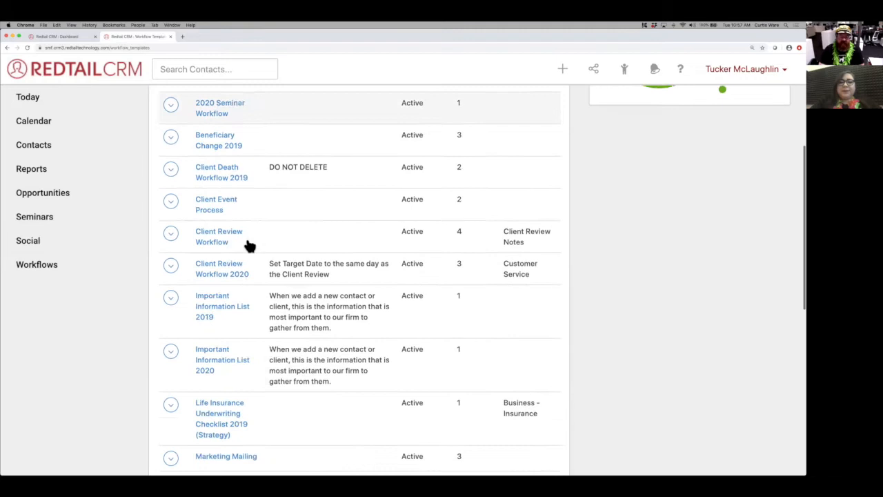
scroll(248, 239, down, 3)
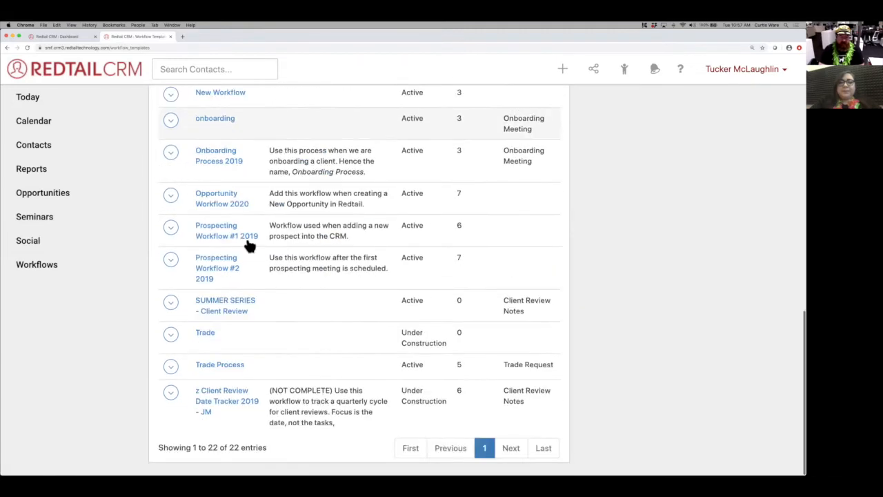
click(237, 309)
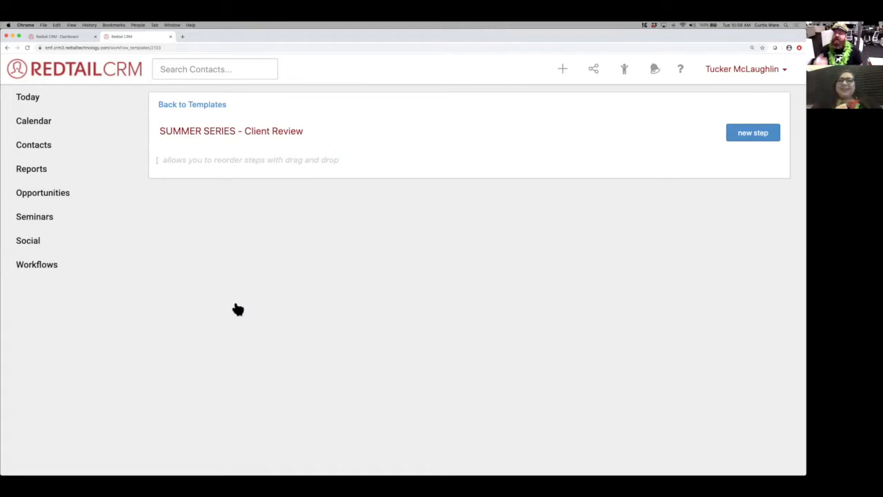
Add three new steps to the SUMMER SERIES - Client Review template, following the Client Review Workflow slide.
key(ctrl+Right)
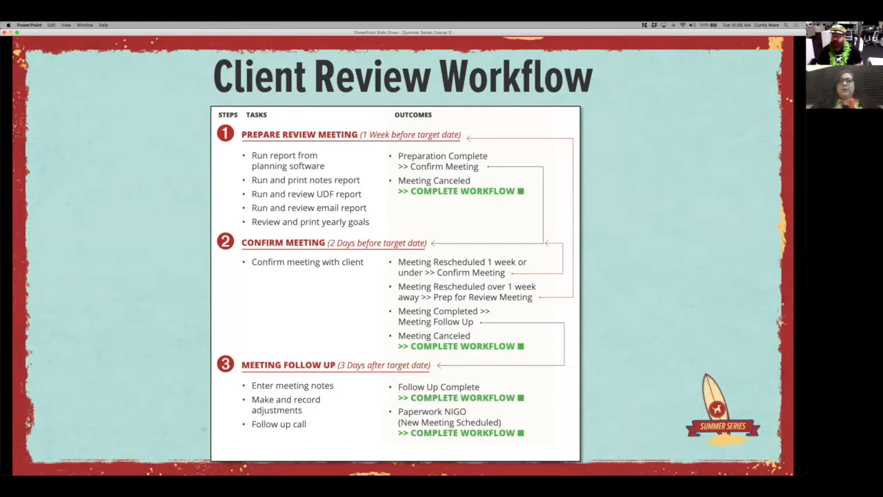
key(ctrl+Left)
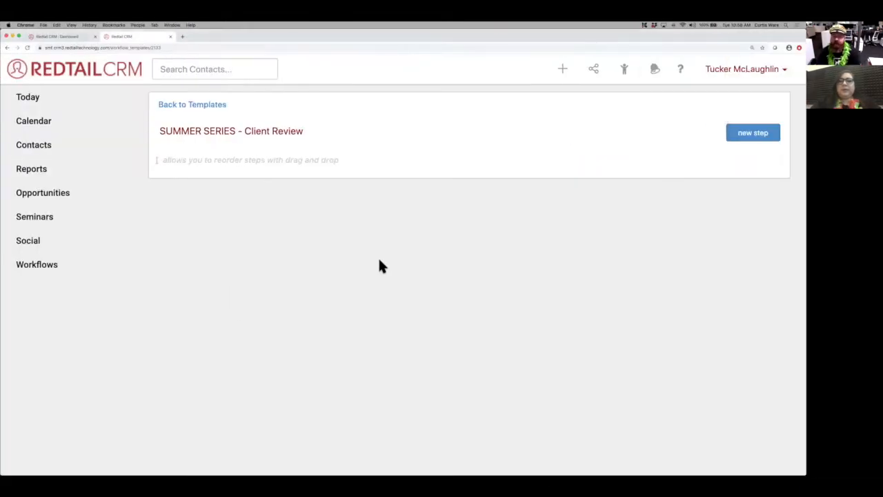
click(746, 142)
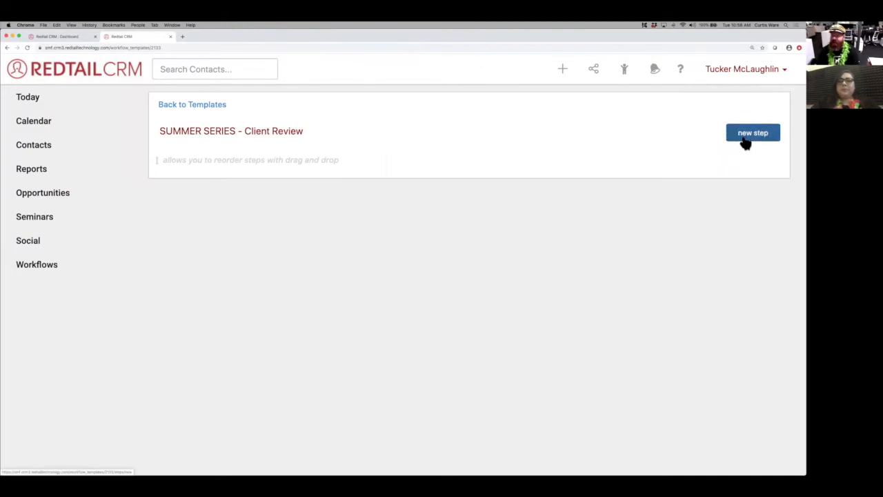
click(746, 142)
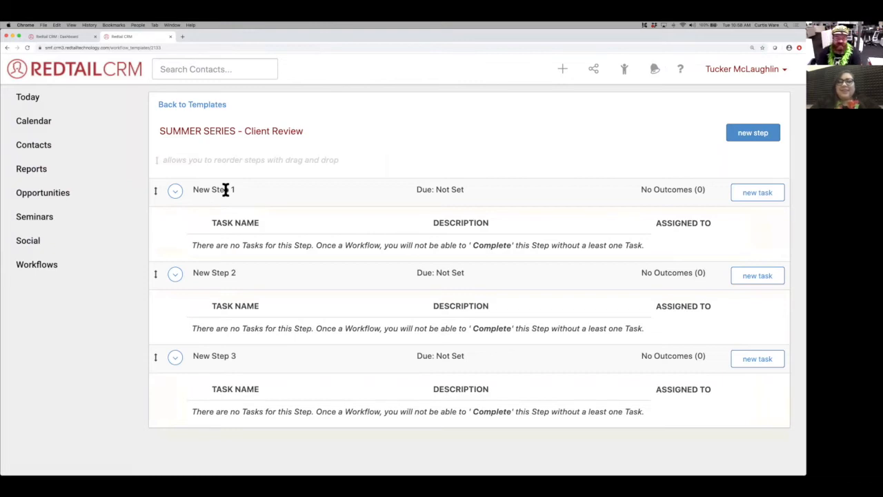
Edit the template's first step and rename it Prep For Review Meeting.
click(176, 193)
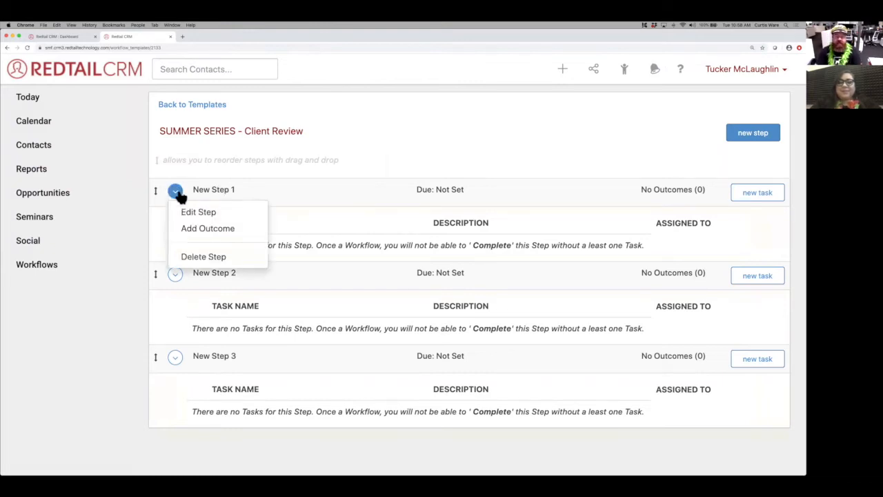
click(207, 218)
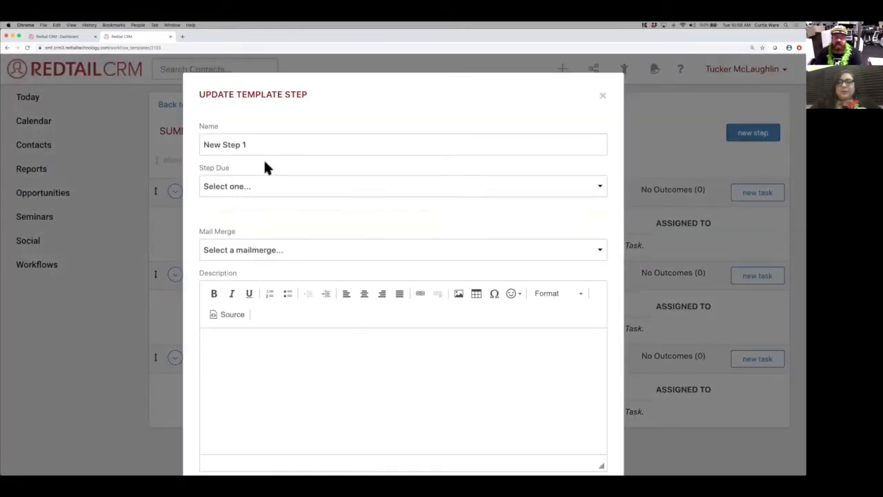
triple_click(264, 143)
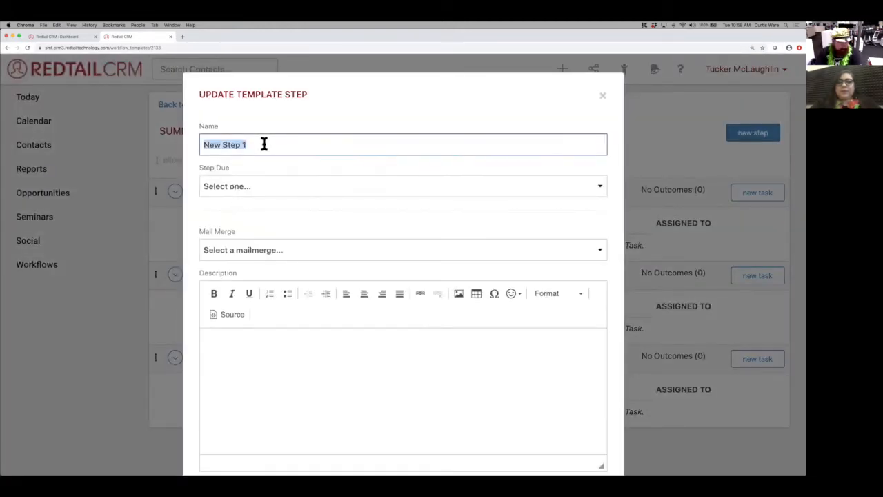
text(Prep For )
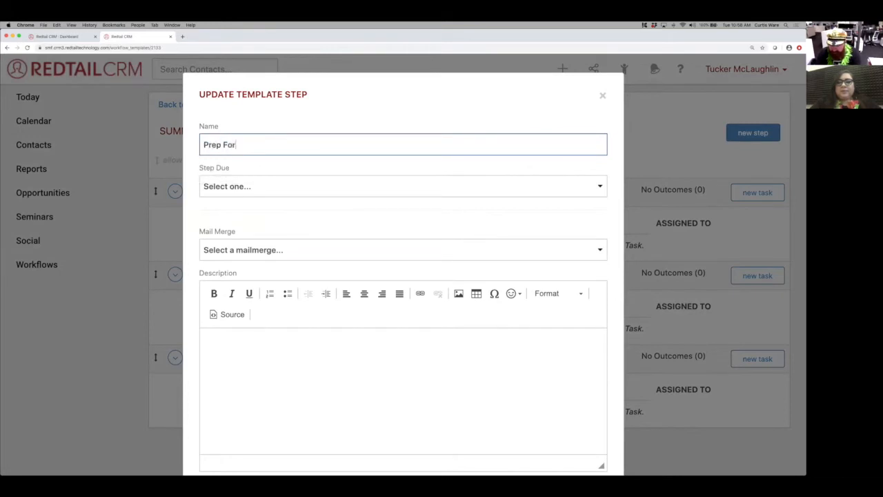
text(Review Meeting)
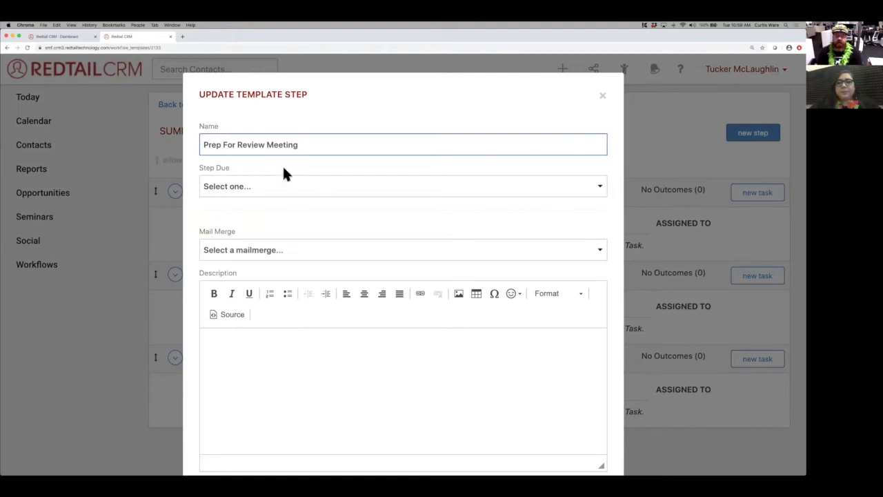
Set the Prep For Review Meeting step to be due 1 week before the target date.
click(211, 166)
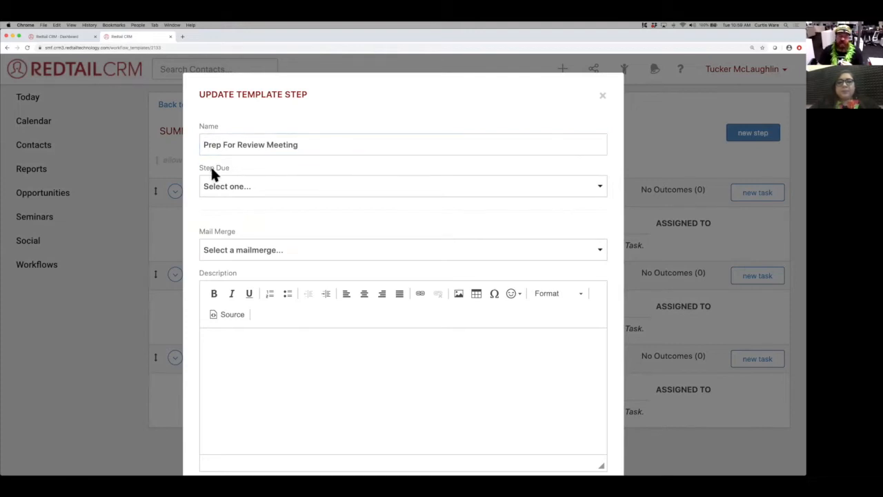
double_click(224, 167)
click(237, 185)
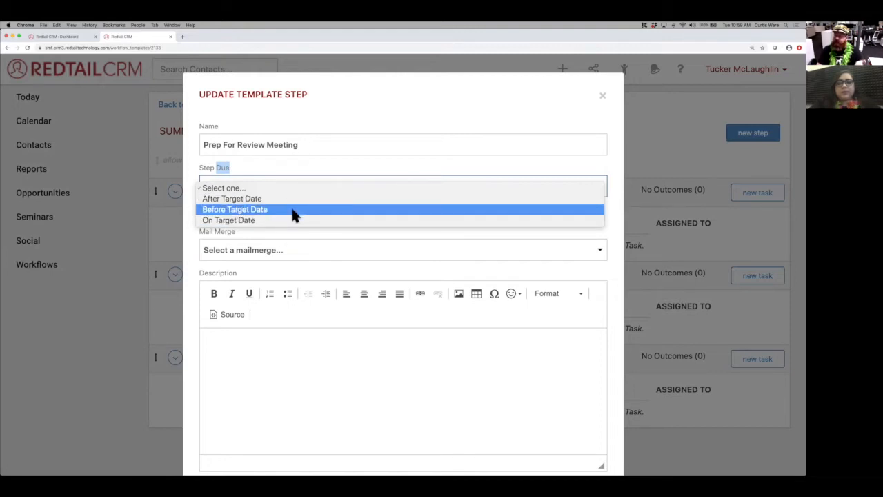
click(293, 210)
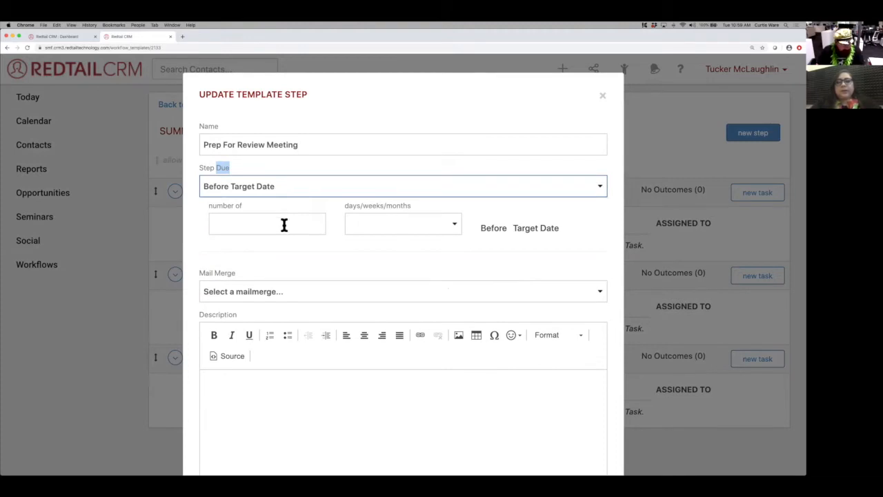
click(283, 225)
text(1)
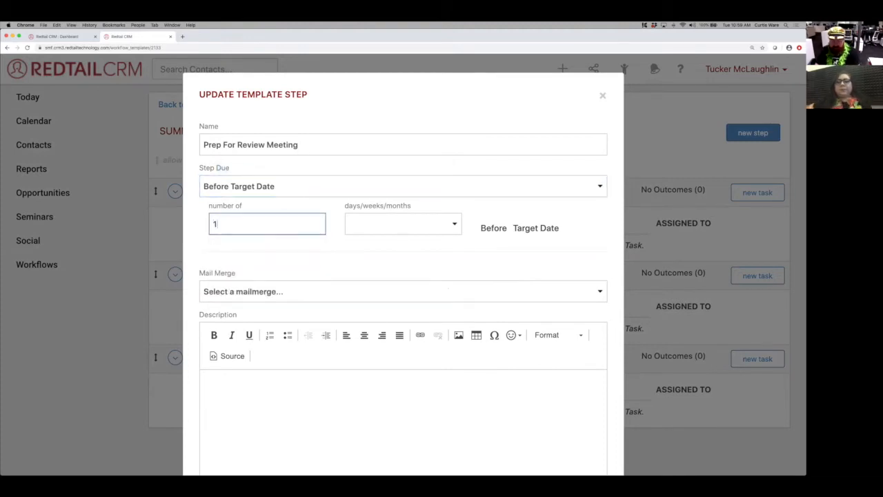
click(379, 226)
click(384, 253)
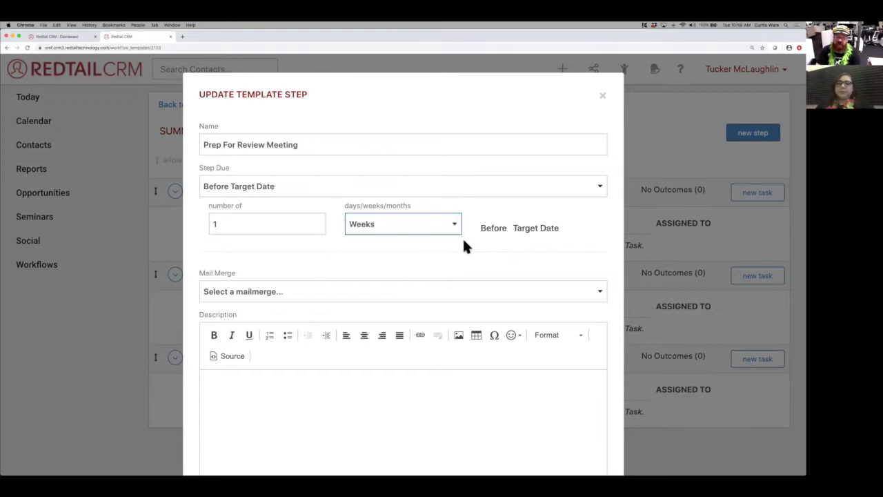
drag(481, 229, 563, 233)
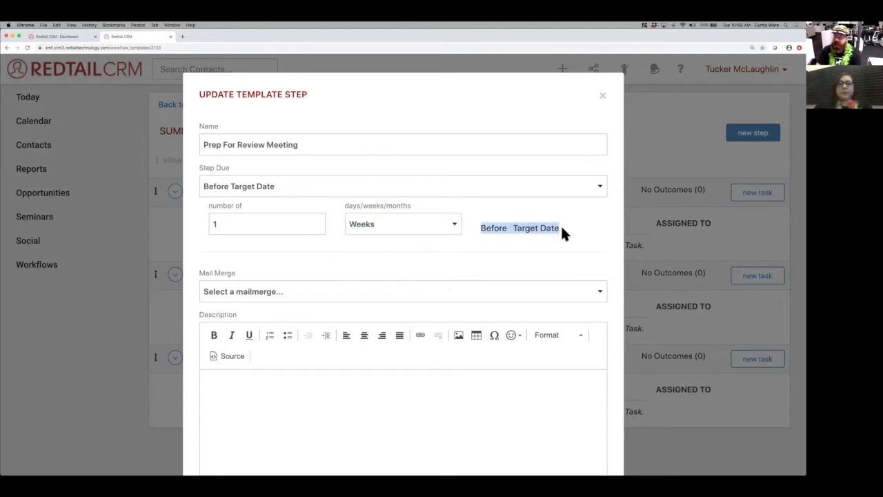
click(562, 230)
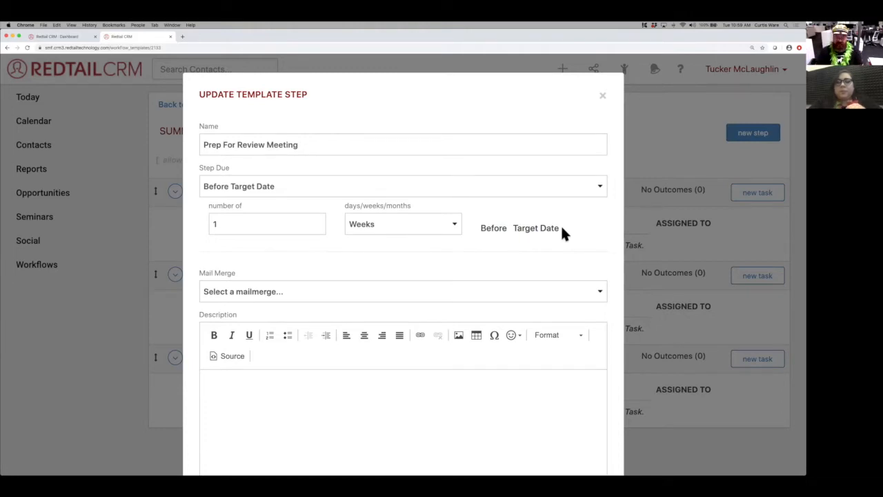
Check the Mail Merge options without choosing one and save the Prep For Review Meeting step.
scroll(579, 232, down, 2)
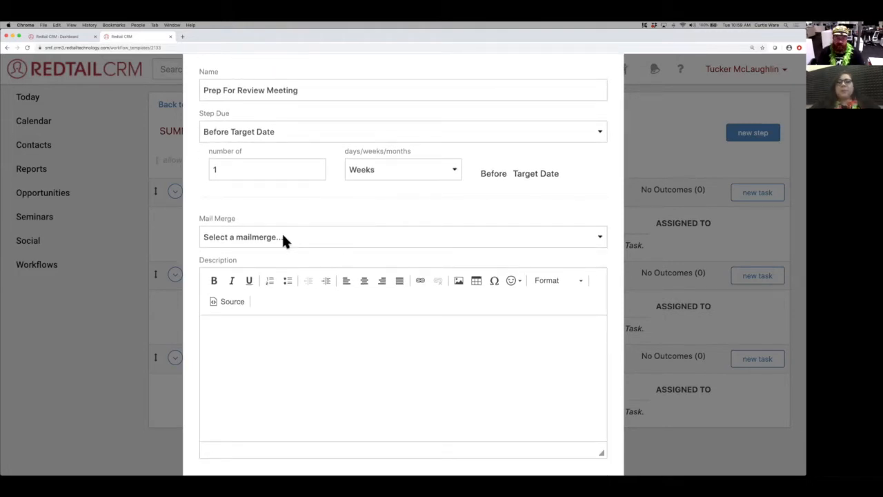
click(282, 235)
click(317, 219)
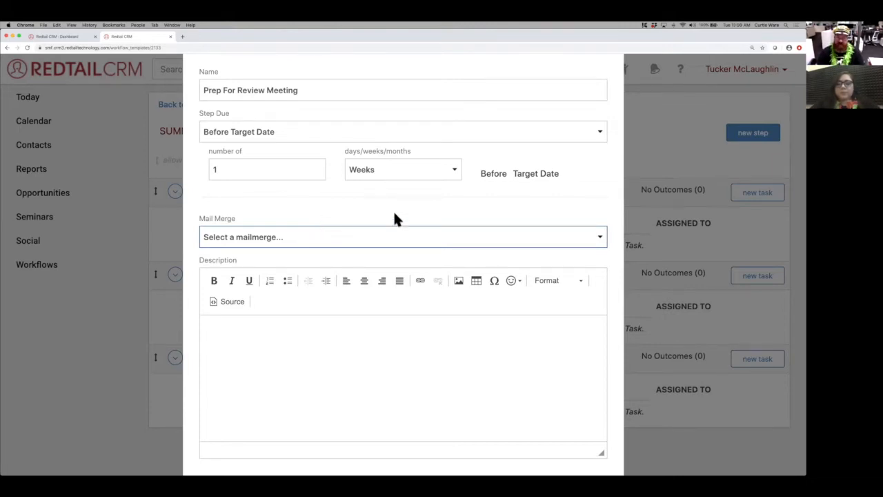
scroll(600, 359, down, 3)
click(590, 431)
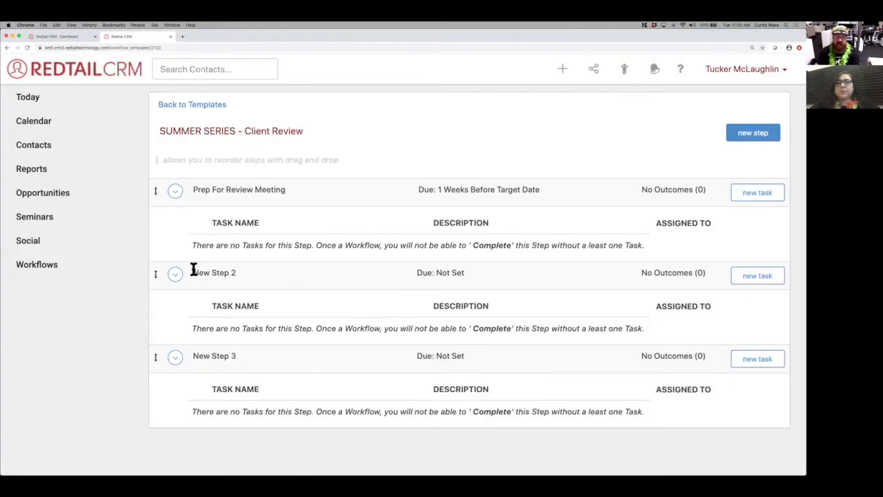
Edit the template's second step and rename it Confirm Meeting.
click(177, 275)
click(198, 295)
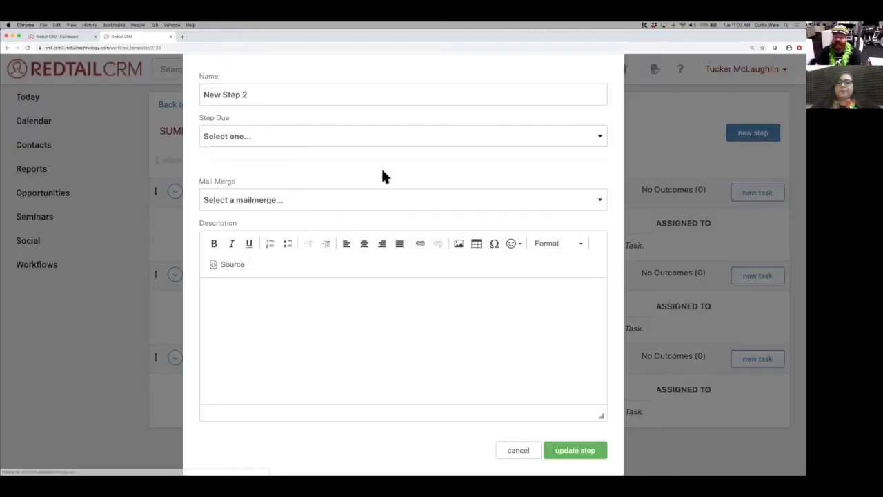
click(303, 145)
key(super+a)
text(Confirm Meeting)
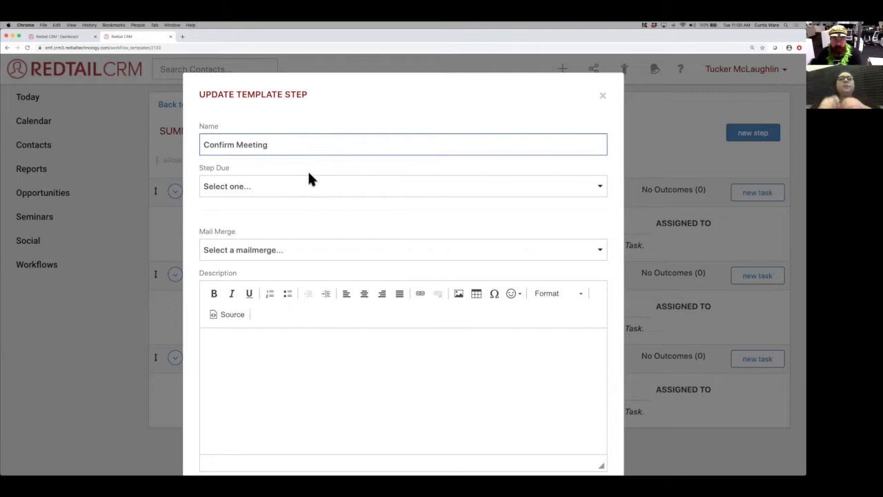
Set the Confirm Meeting step to be due 2 days before the target date and save it.
click(307, 182)
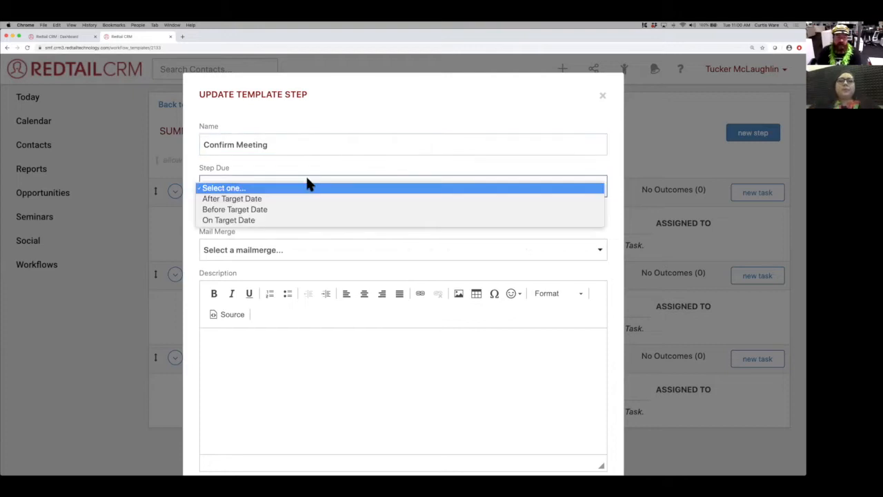
click(305, 210)
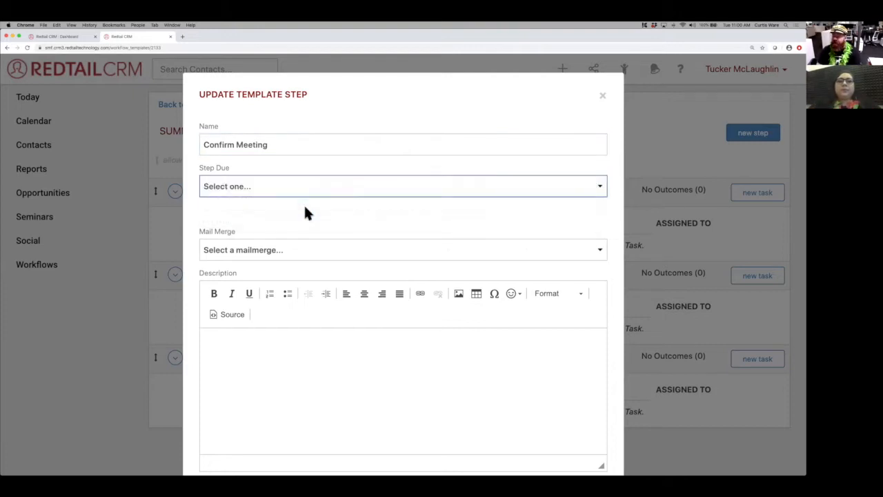
click(296, 223)
text(2)
click(422, 228)
click(422, 233)
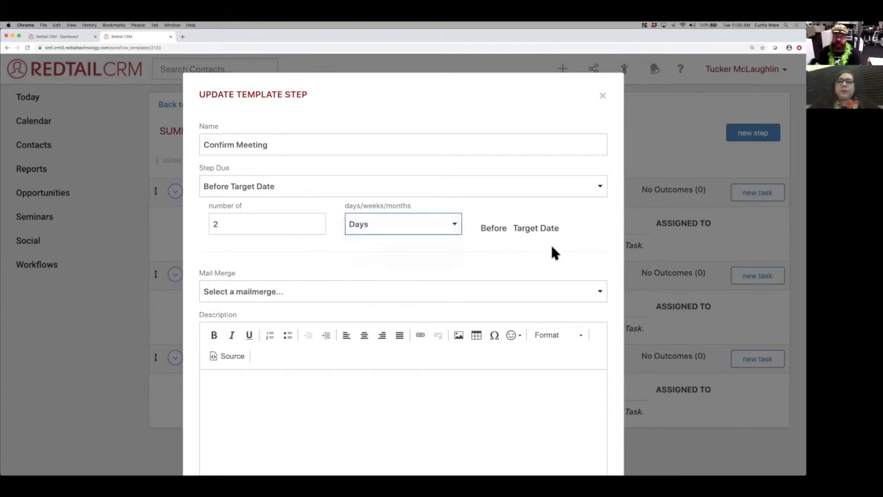
scroll(612, 245, down, 5)
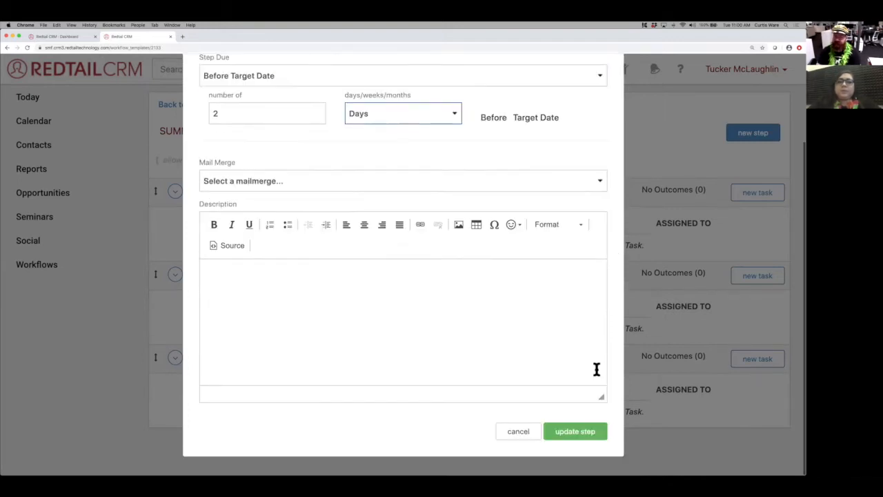
click(587, 430)
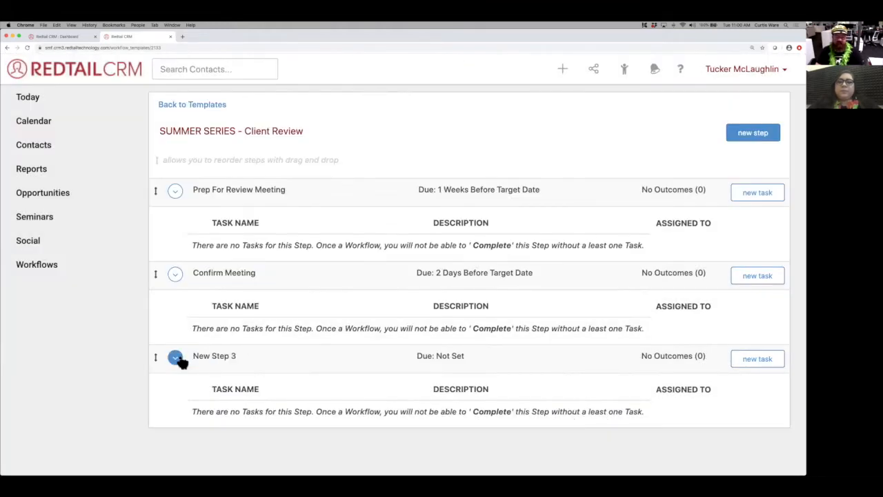
Edit the template's third step and rename it Follow Up.
click(176, 357)
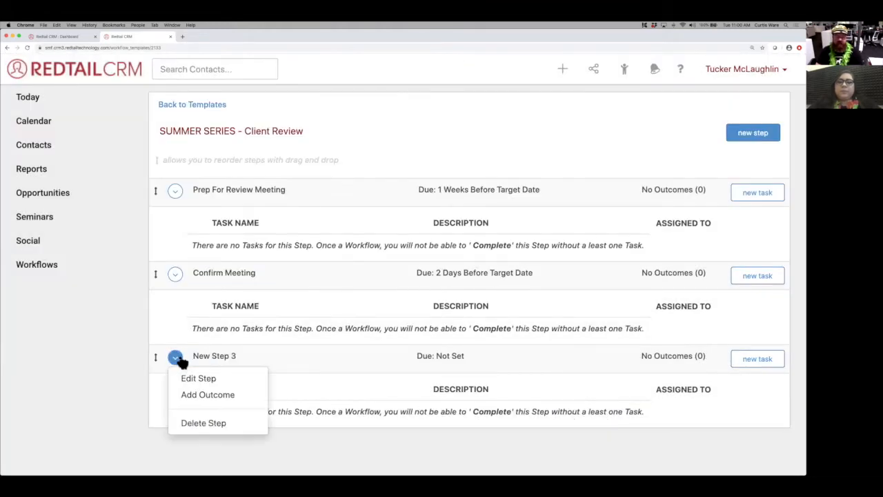
click(191, 380)
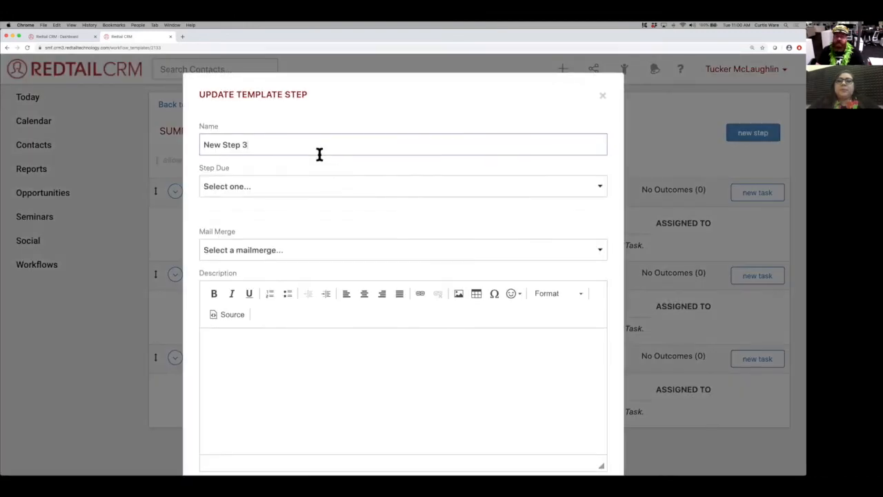
double_click(319, 148)
triple_click(318, 148)
text(Fol)
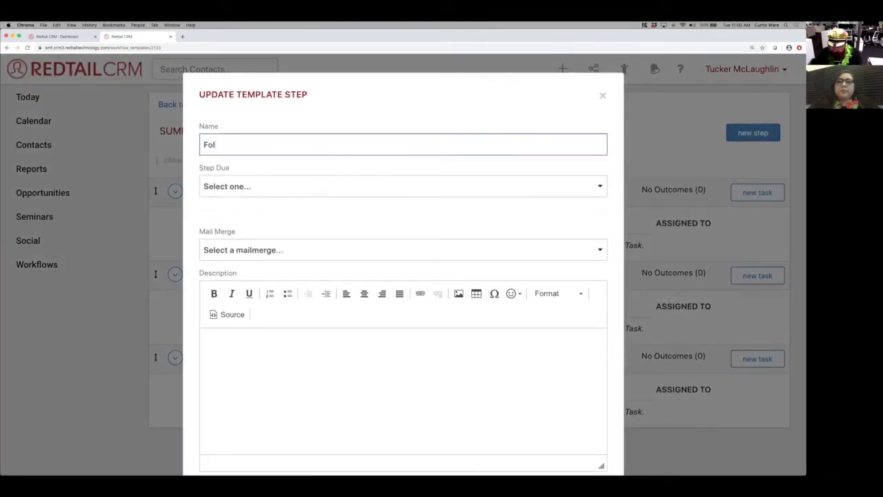
text(low Up)
Set the Follow Up step to be due 3 days after the target date and save it.
click(319, 185)
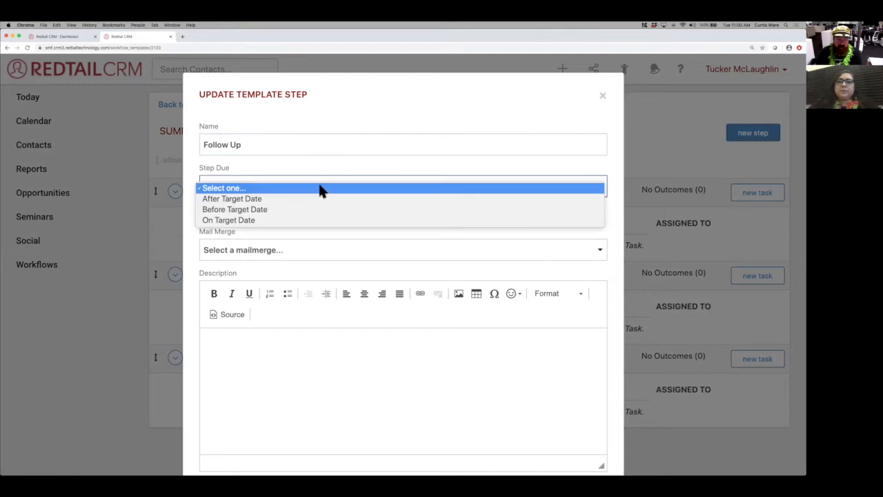
click(318, 198)
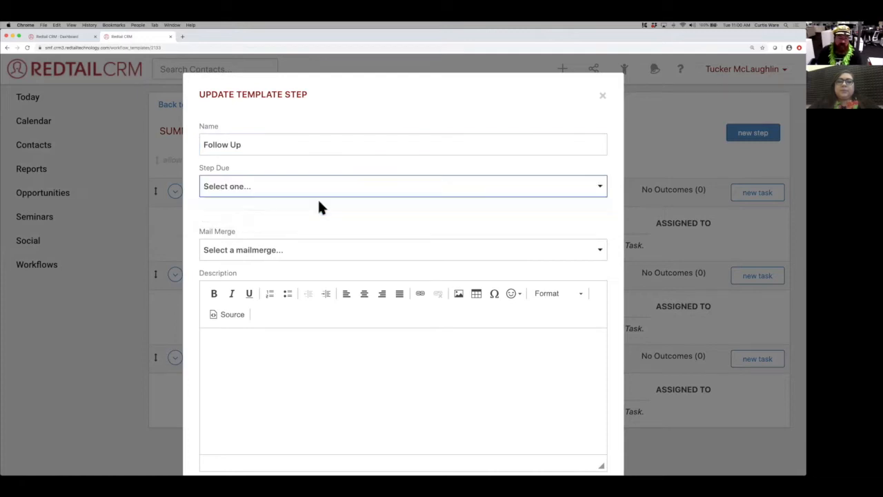
click(275, 231)
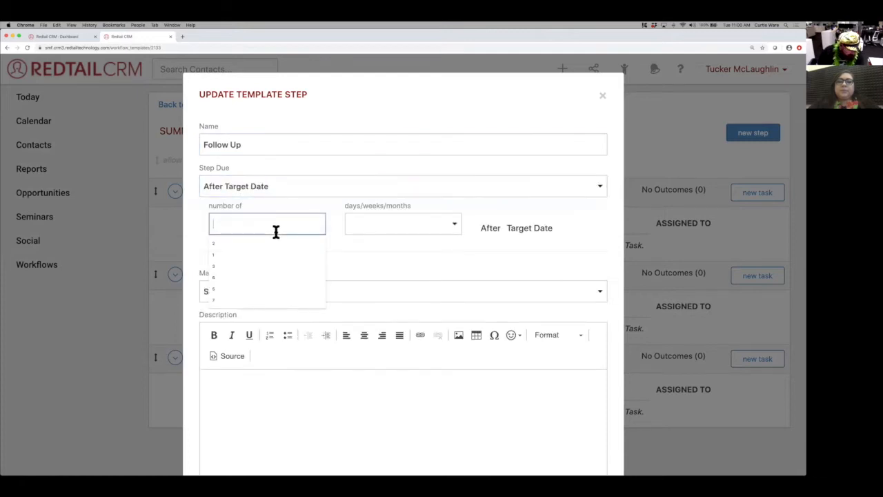
text(3)
click(361, 219)
click(369, 232)
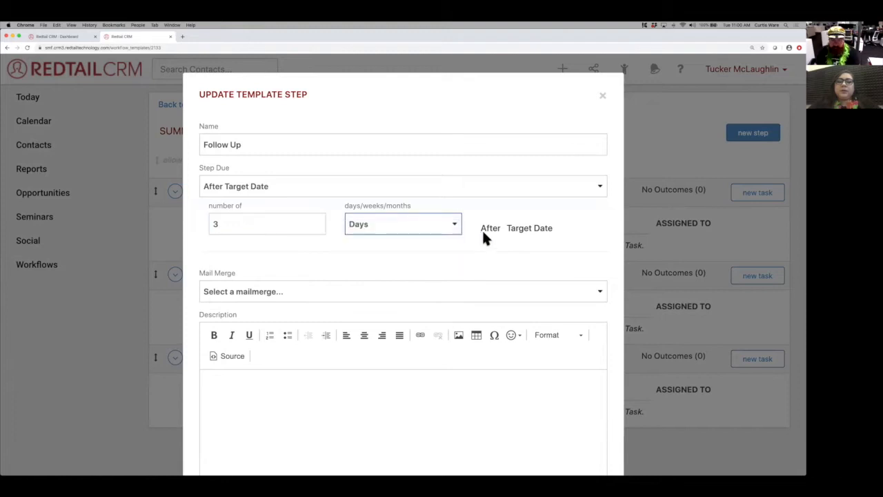
scroll(610, 276, down, 3)
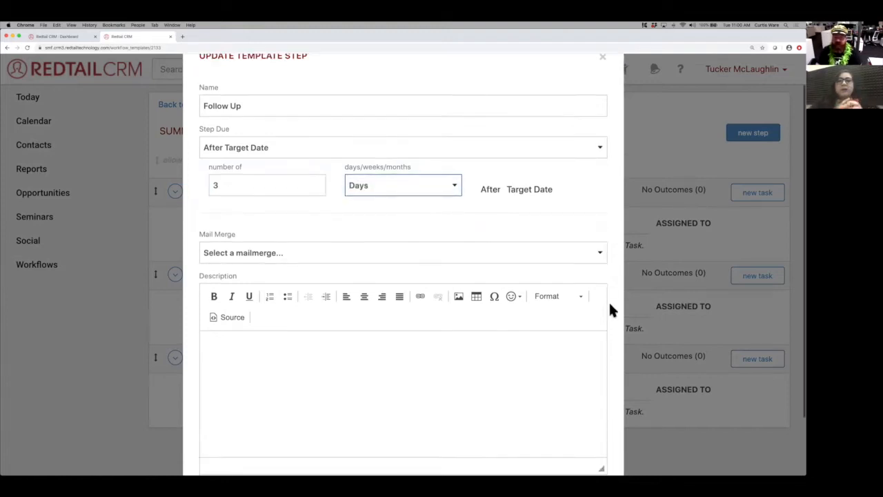
click(587, 432)
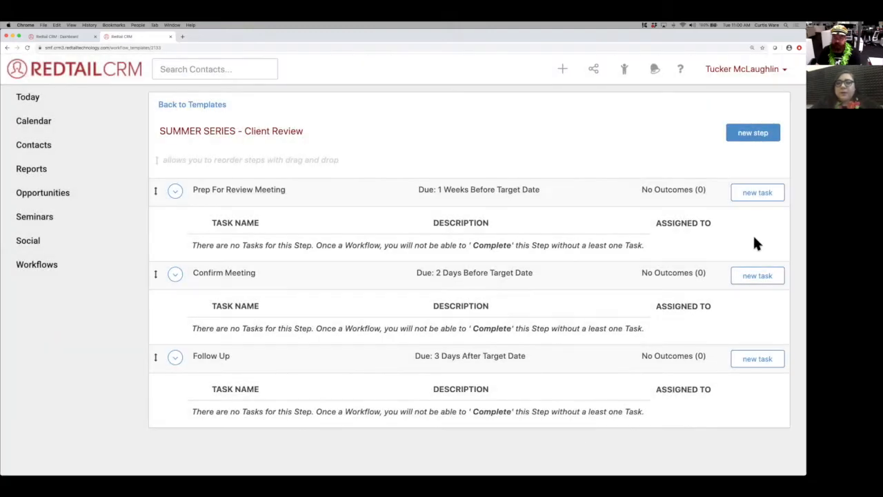
Add four new tasks to the Prep For Review Meeting step, one to Confirm Meeting, and several to Follow Up.
click(763, 198)
click(763, 198)
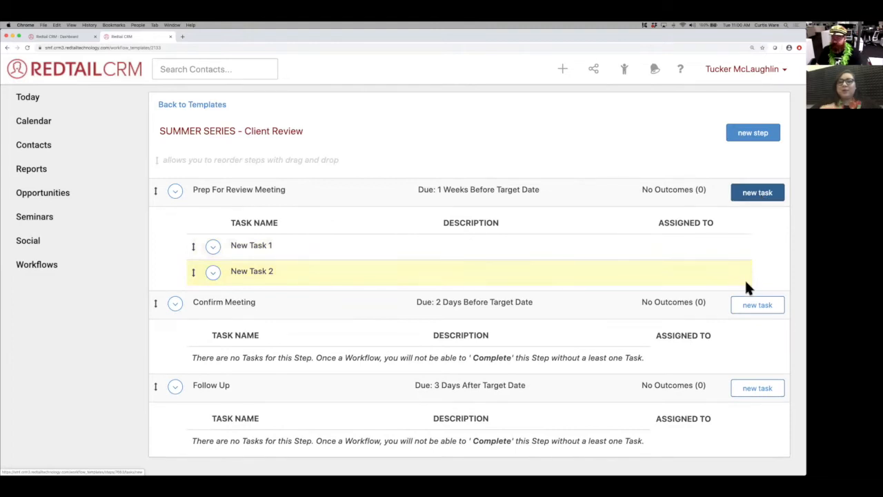
click(755, 331)
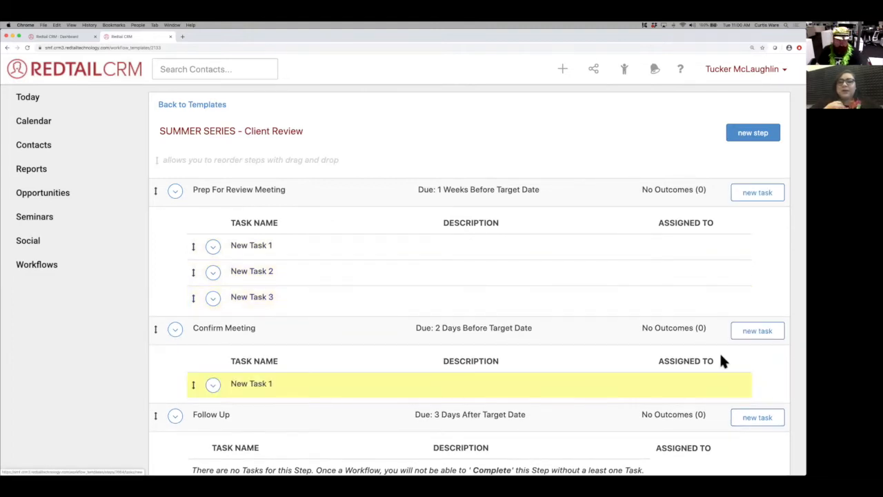
scroll(719, 352, down, 1)
click(758, 383)
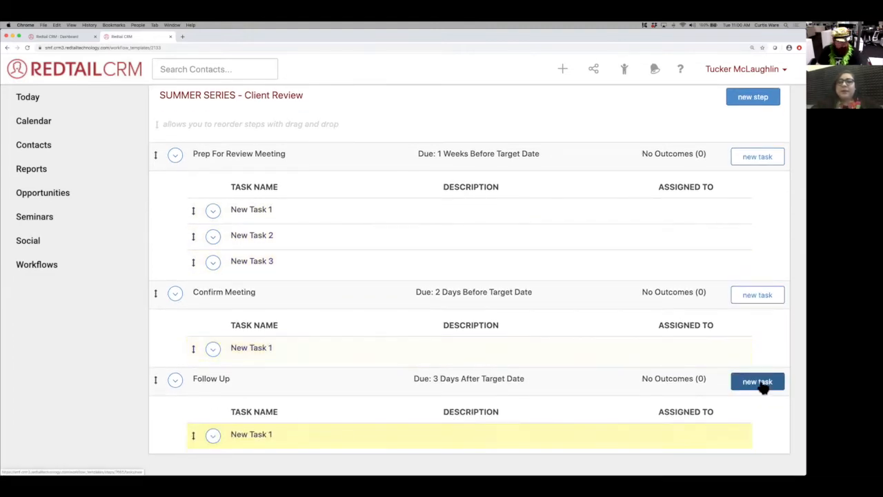
click(759, 382)
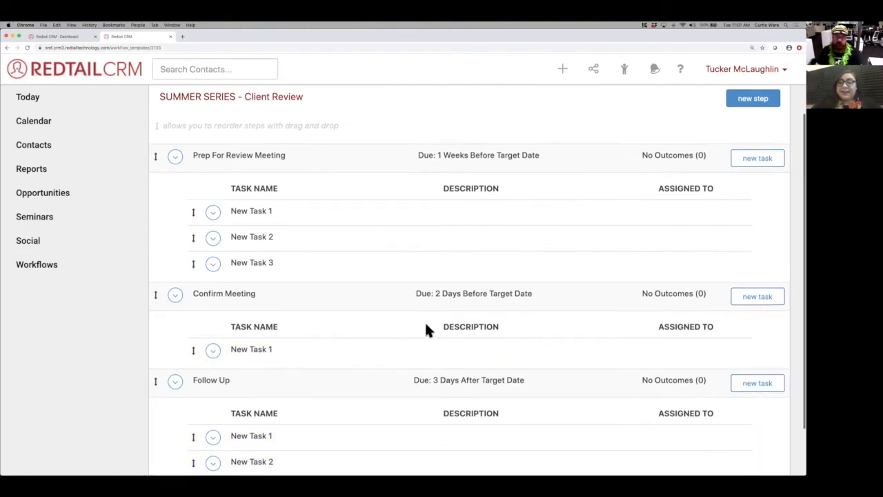
scroll(425, 330, up, 1)
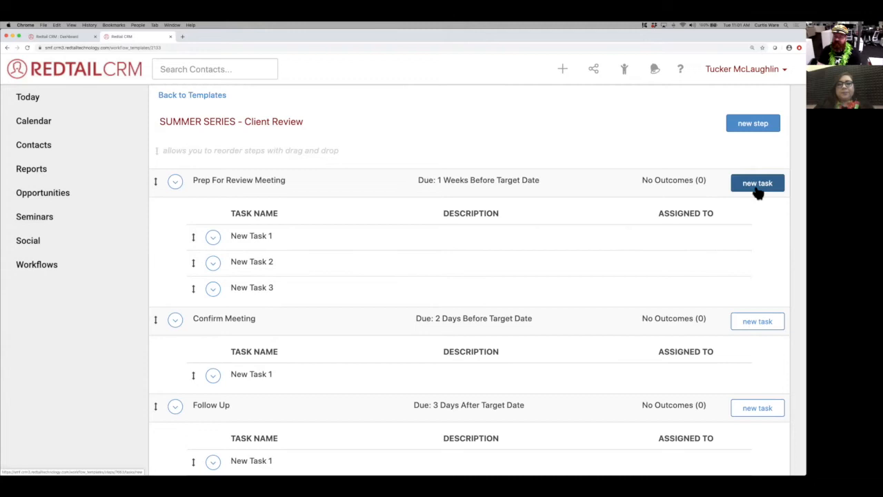
Show the options of the first Prep For Review Meeting task and switch to PowerPoint's Client Review Workflow slide to read the planned tasks.
click(213, 238)
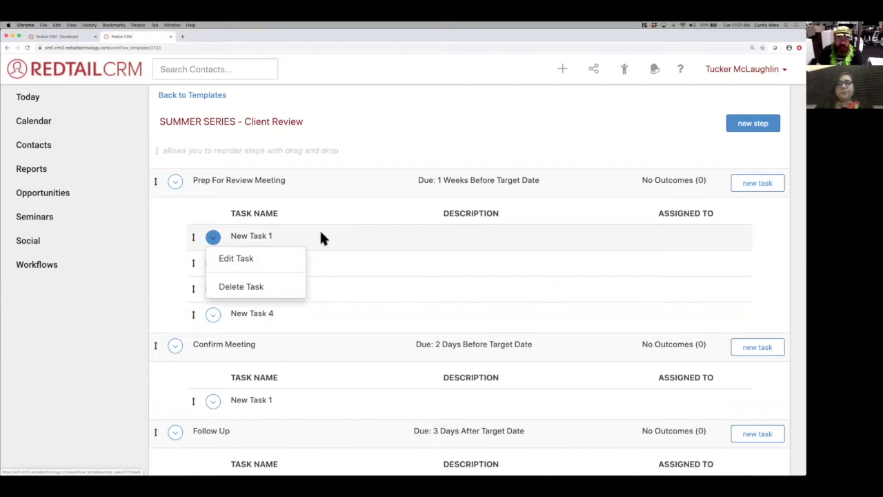
key(ctrl+Right)
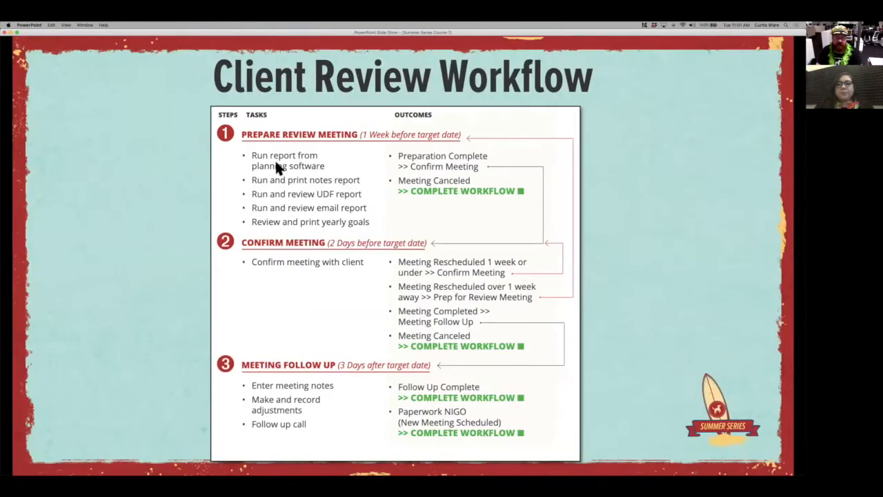
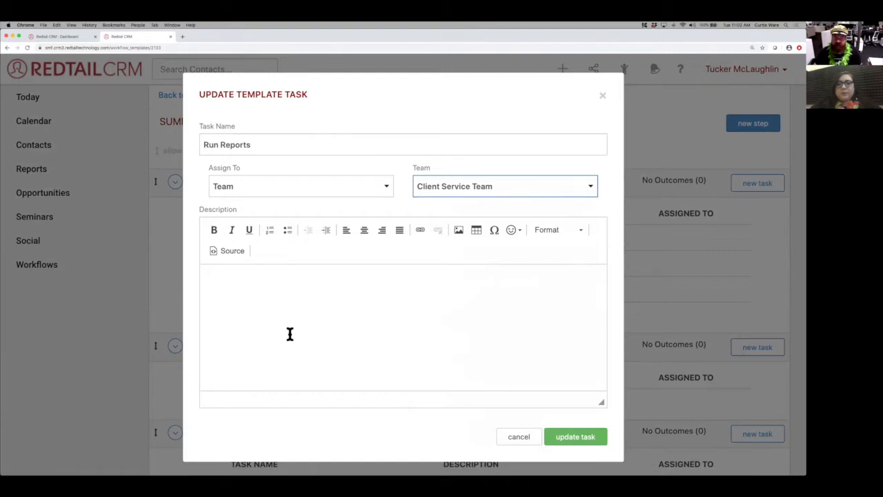
Write a bulleted description for the Run Reports task listing Email report, UDF report, and Notes report.
click(282, 300)
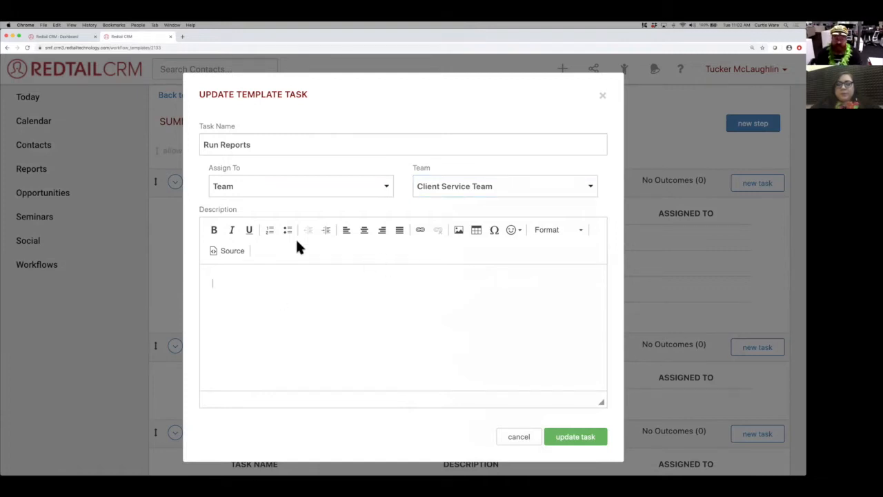
click(270, 230)
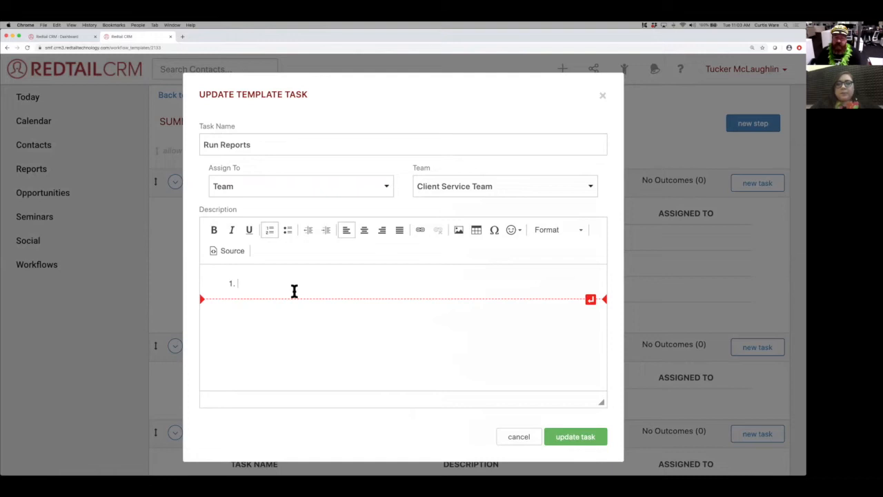
click(287, 231)
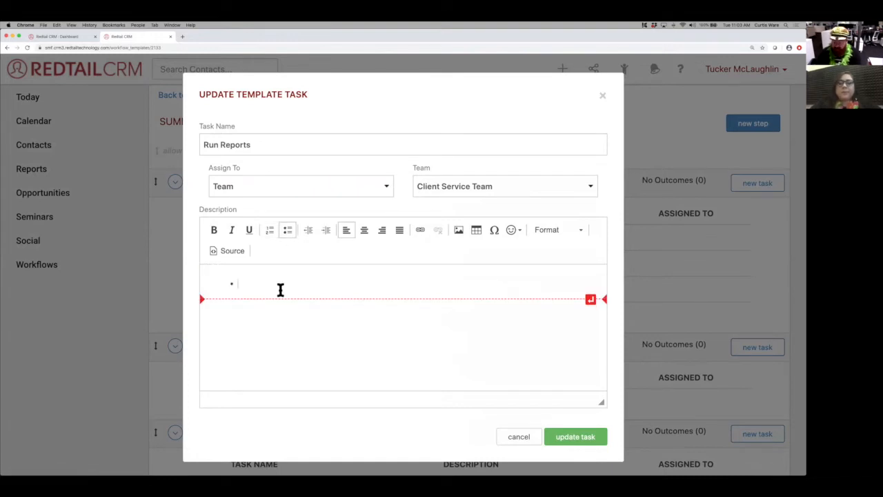
text(Email report )
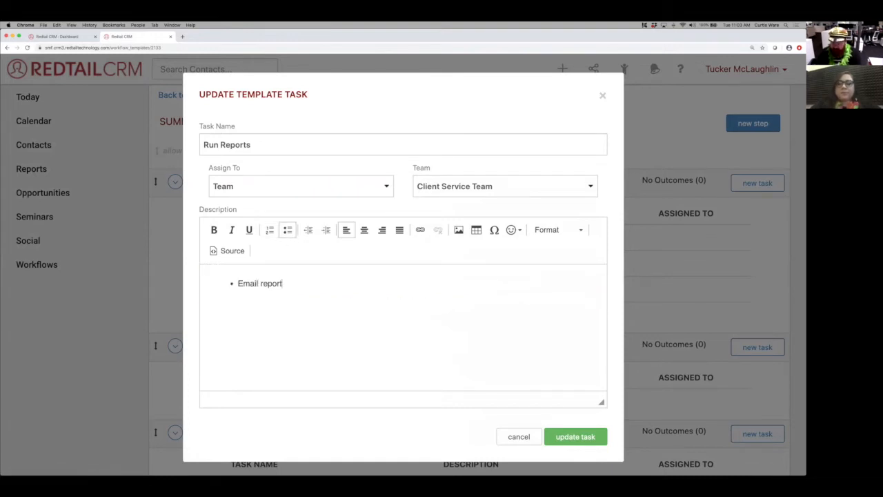
text(UDF repo)
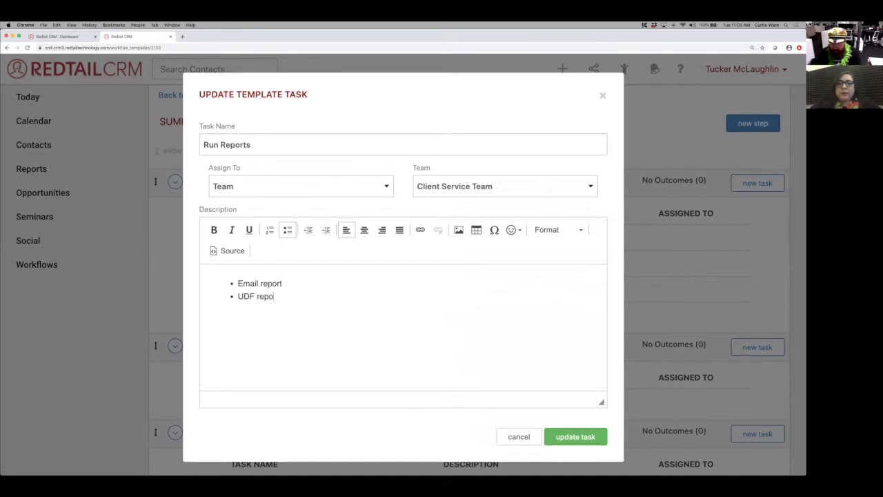
text(rt)
key(Return)
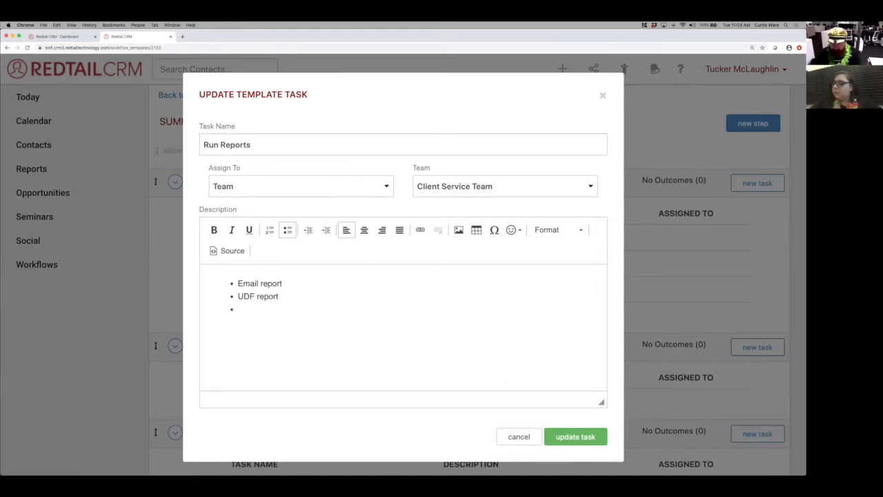
text(Notes )
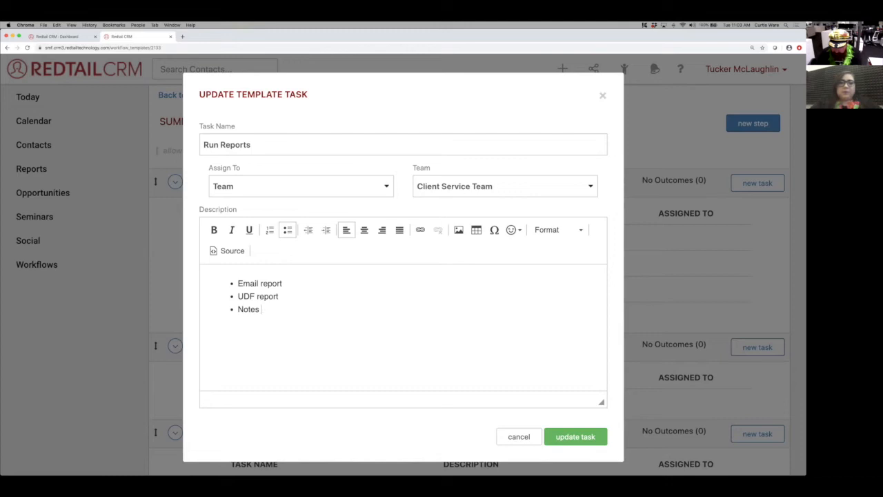
text(report)
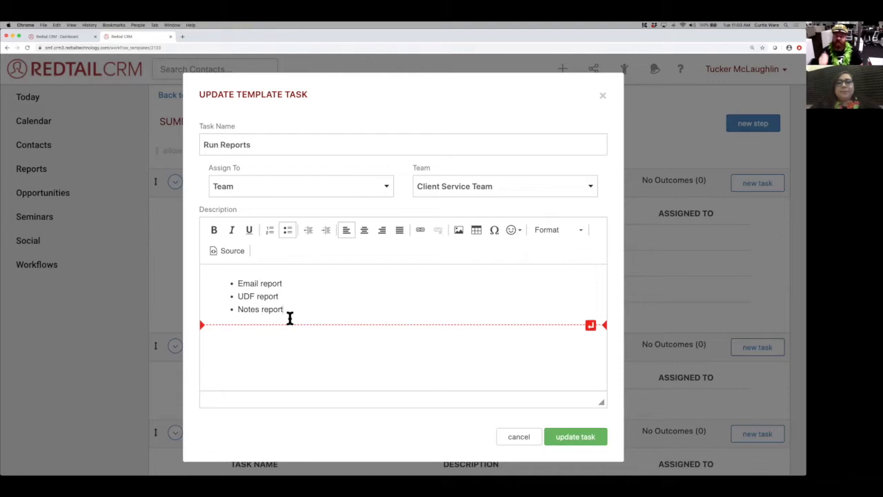
Save the Run Reports task and rename New Task 2 as "Run report from planning software".
click(597, 438)
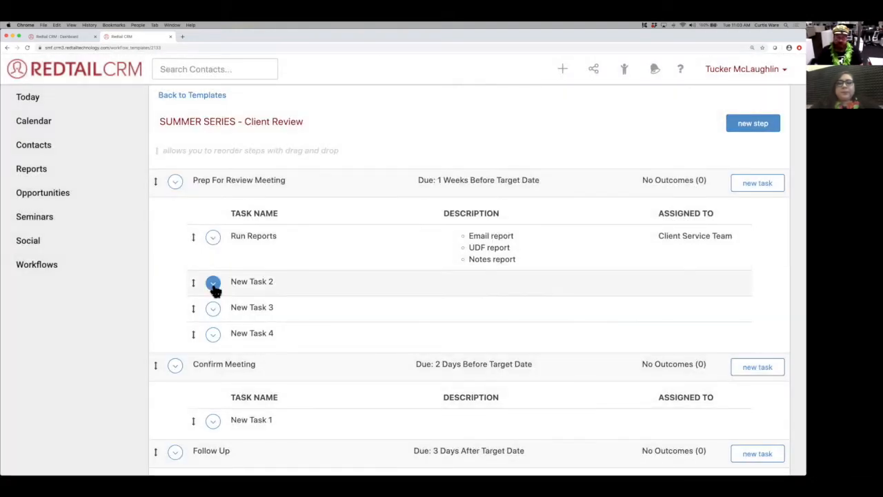
click(213, 283)
click(230, 305)
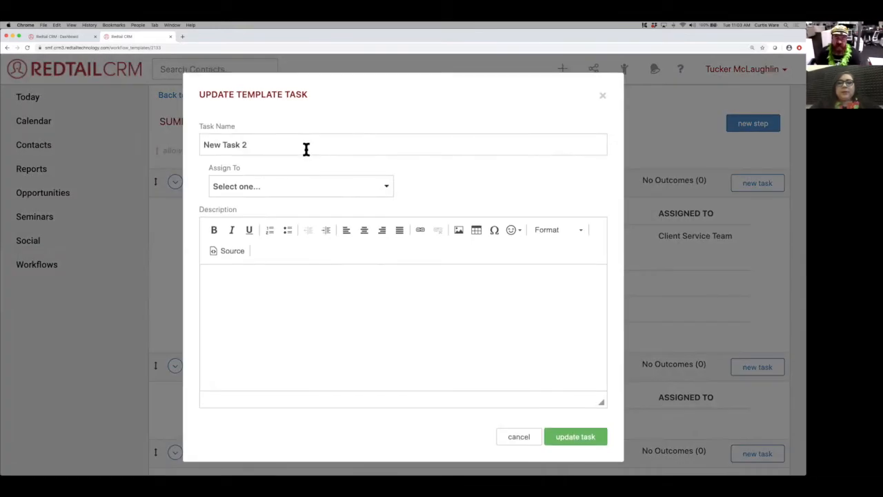
triple_click(306, 148)
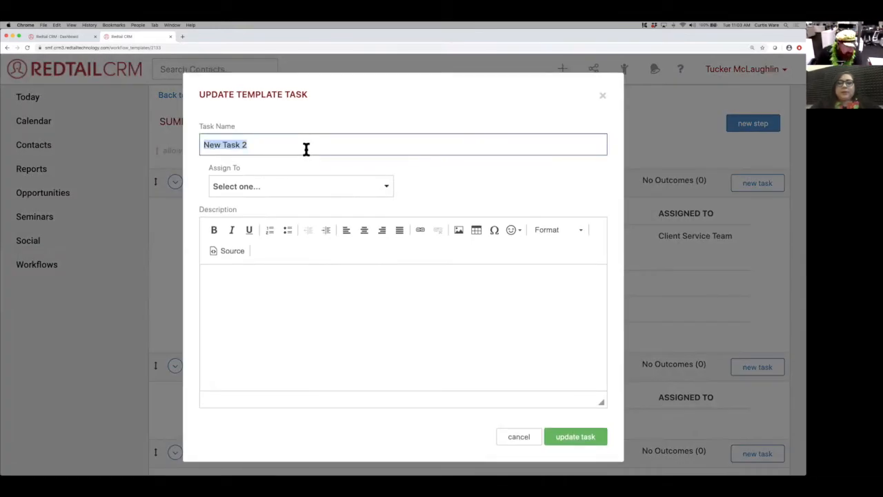
text(Ru)
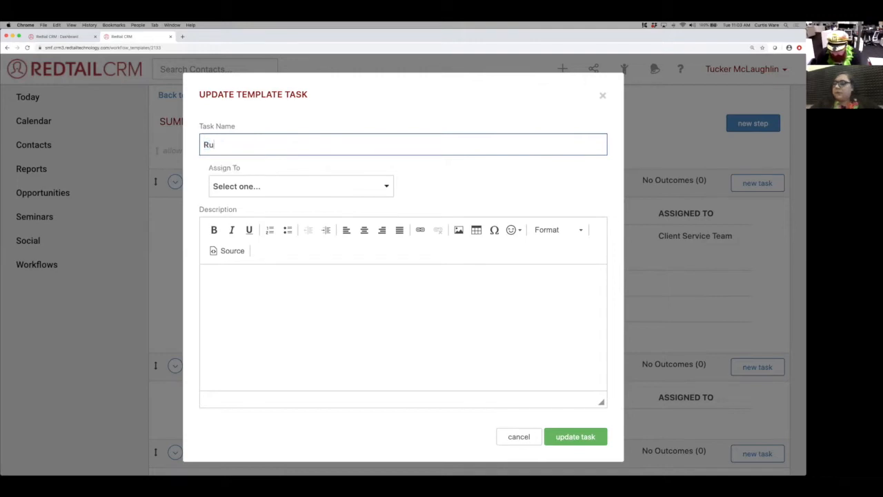
text(n re)
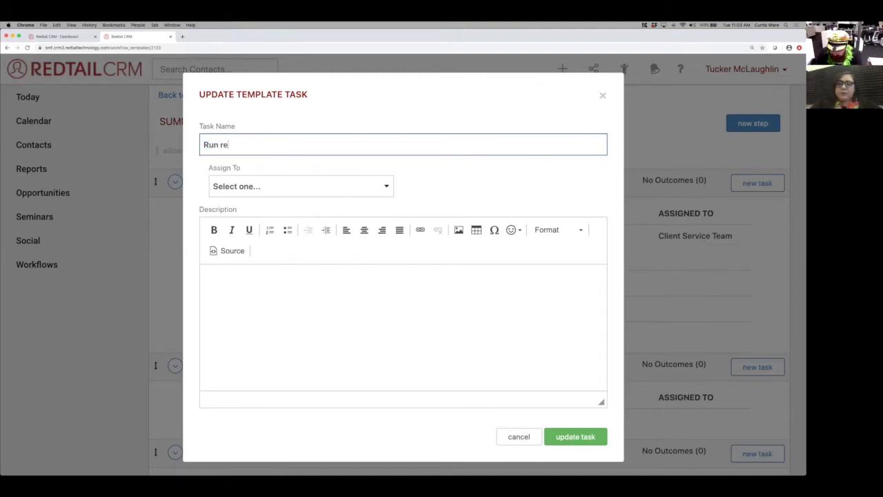
text(port from planning software)
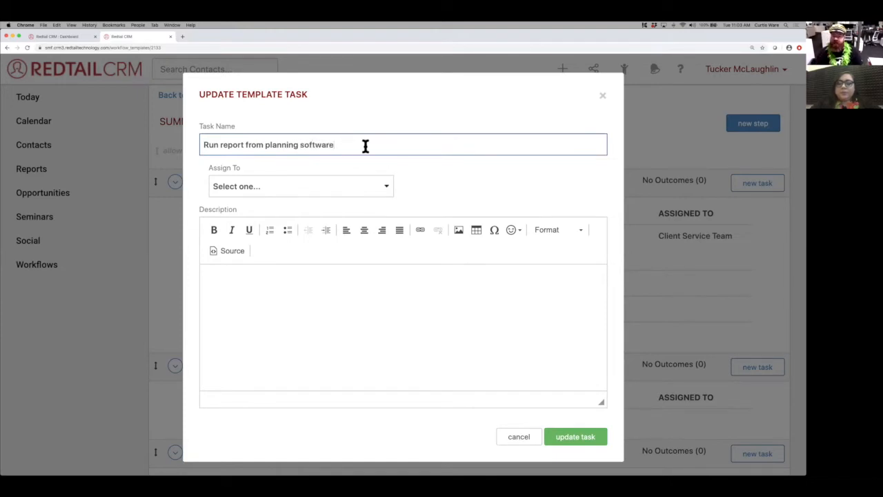
Assign the planning software report task to the Associate Advisor role and save the task.
click(373, 184)
click(376, 216)
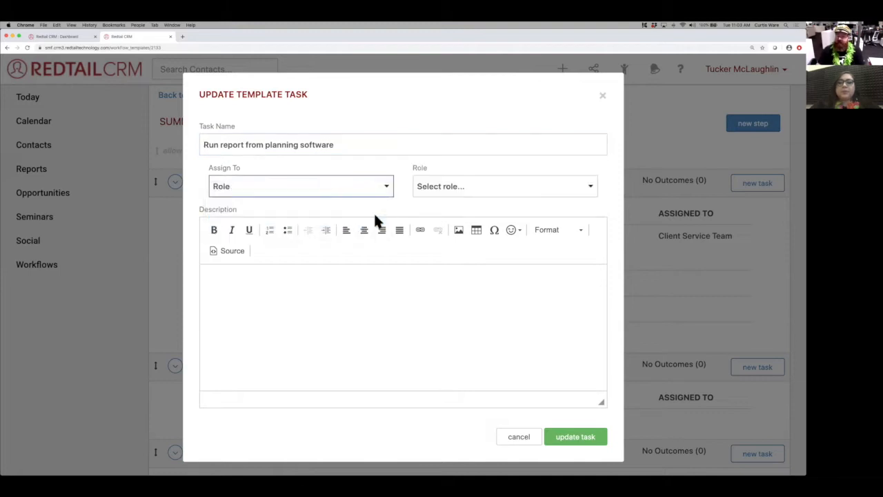
click(503, 183)
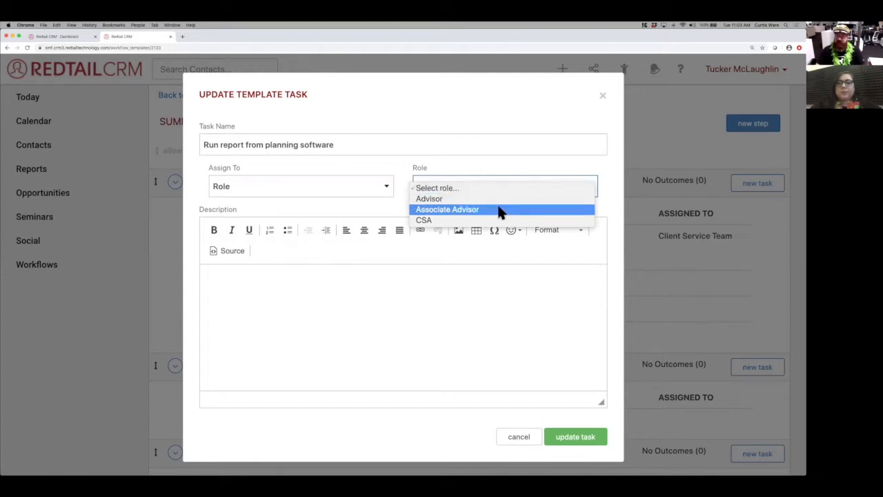
click(501, 210)
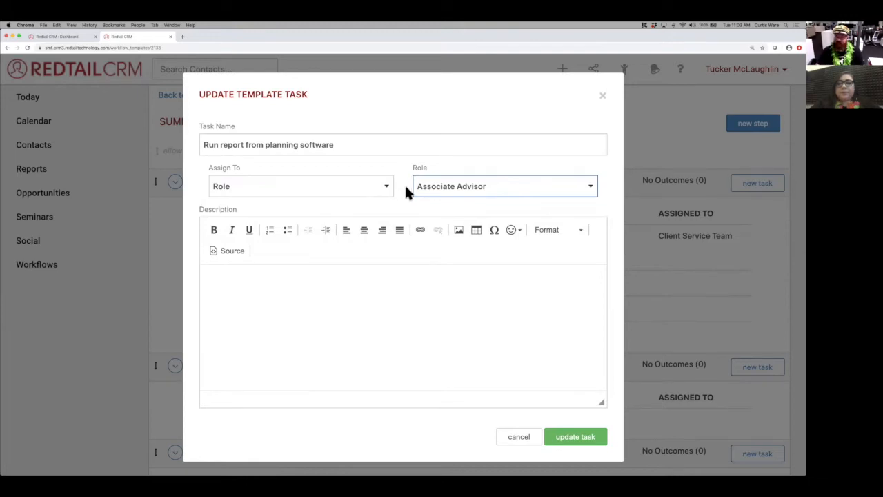
click(578, 437)
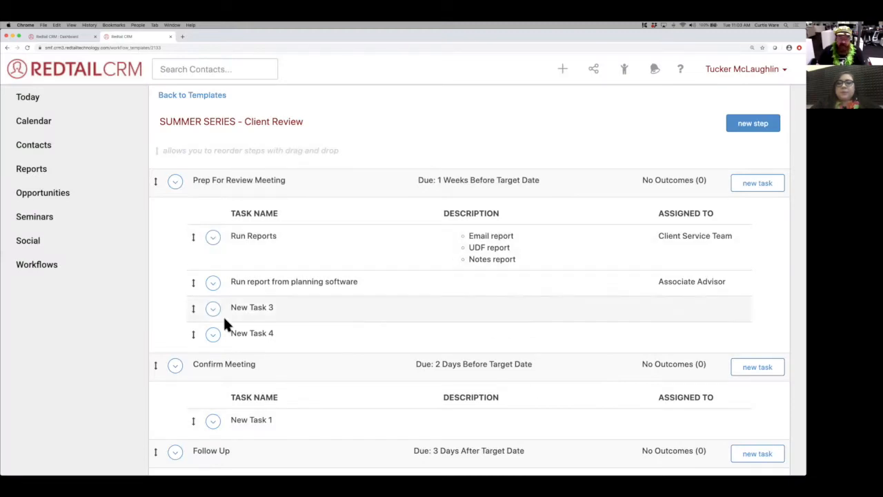
Rename New Task 3 in the Prep For Review Meeting step as "Review and print yearly goals".
click(212, 309)
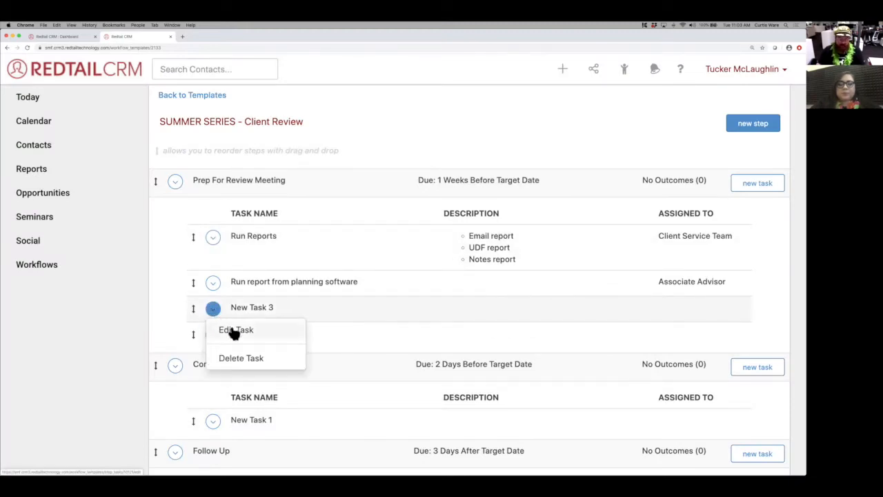
click(233, 332)
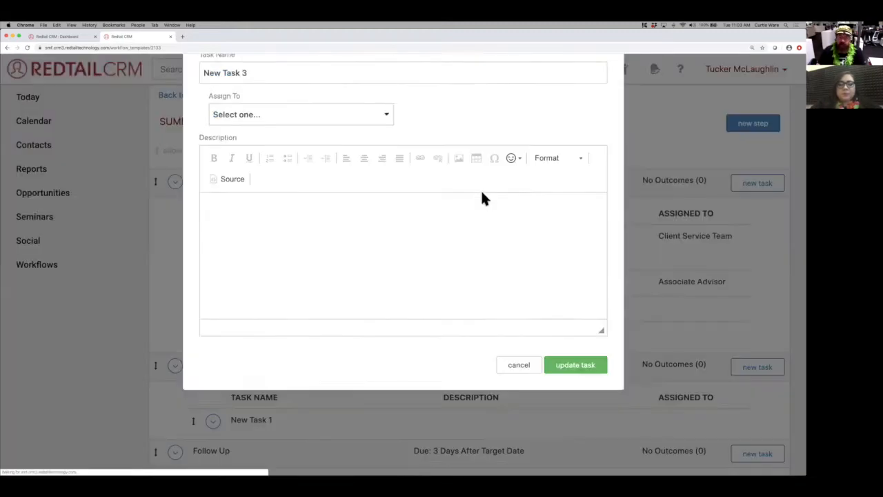
triple_click(312, 147)
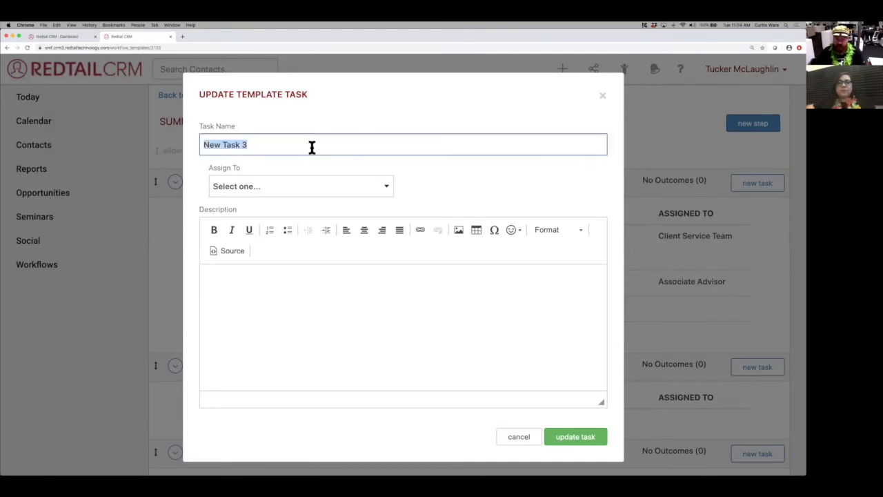
text(Revi)
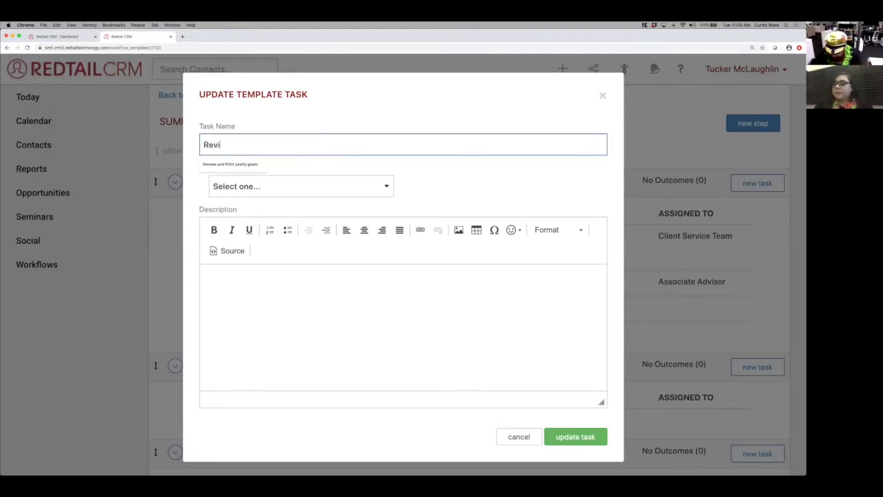
text(ew and print y)
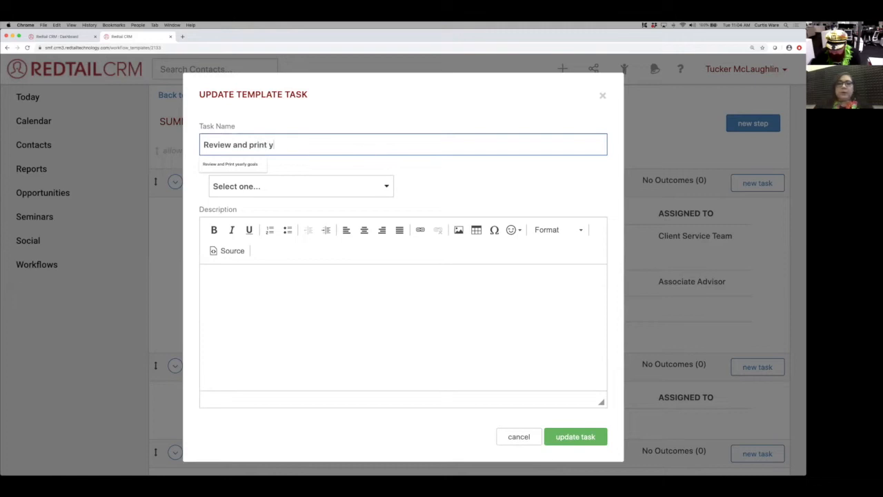
text(early goals)
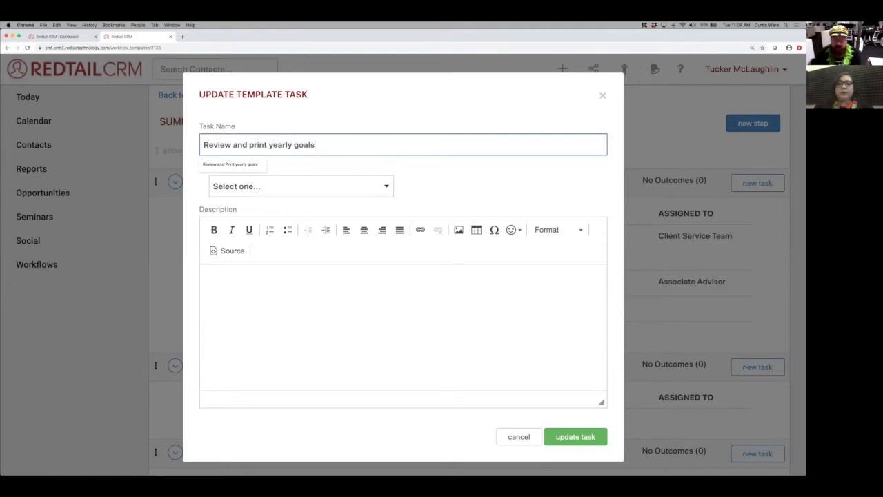
Assign the yearly goals task to an individual user, choosing the signed-in account holder, and save the task.
click(338, 183)
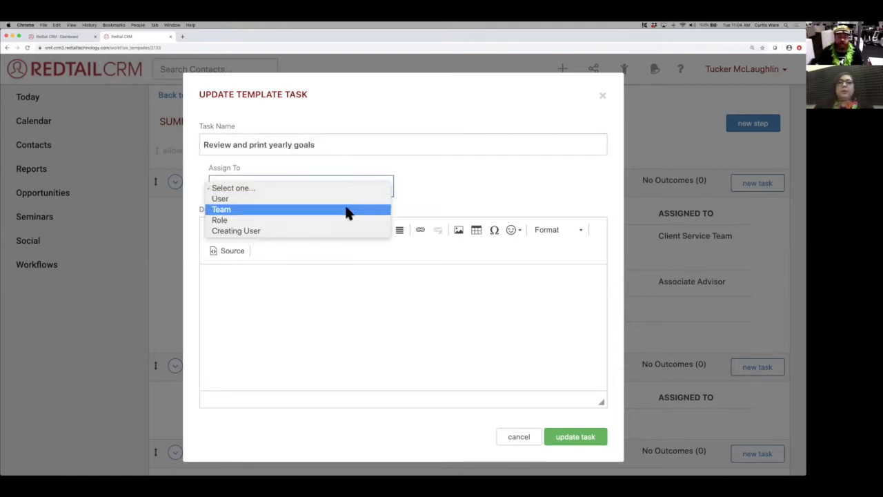
click(347, 221)
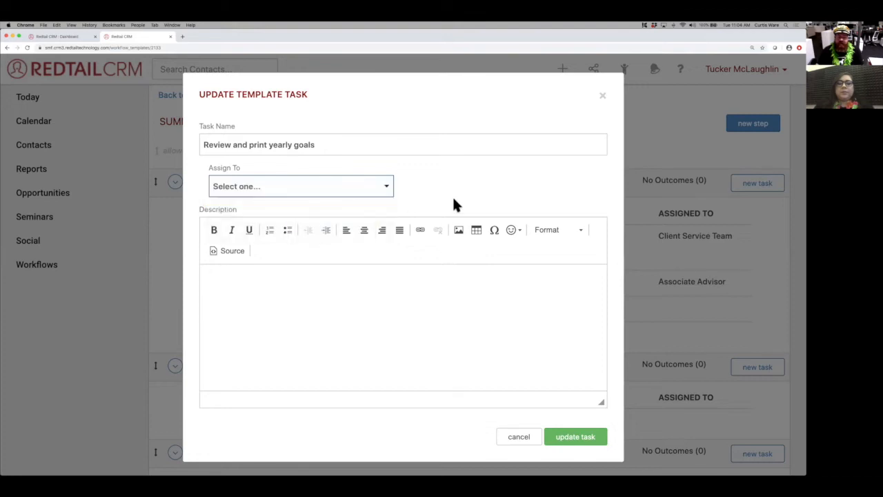
click(340, 191)
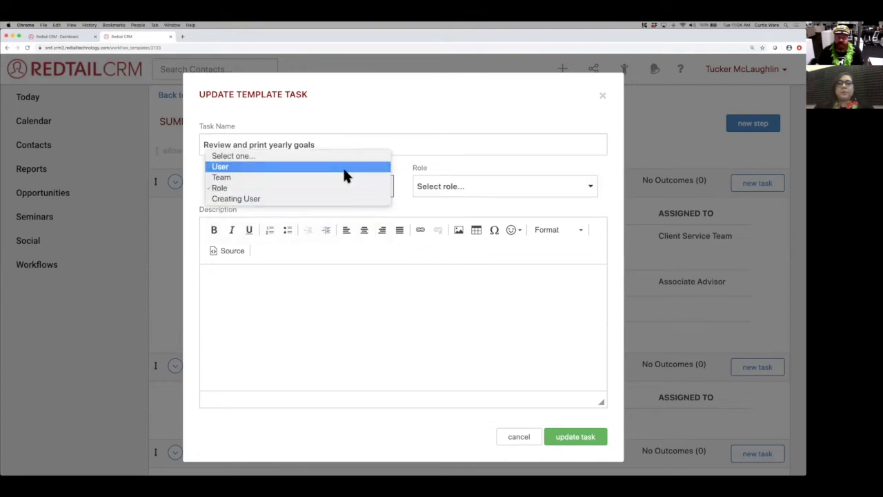
click(345, 176)
click(460, 185)
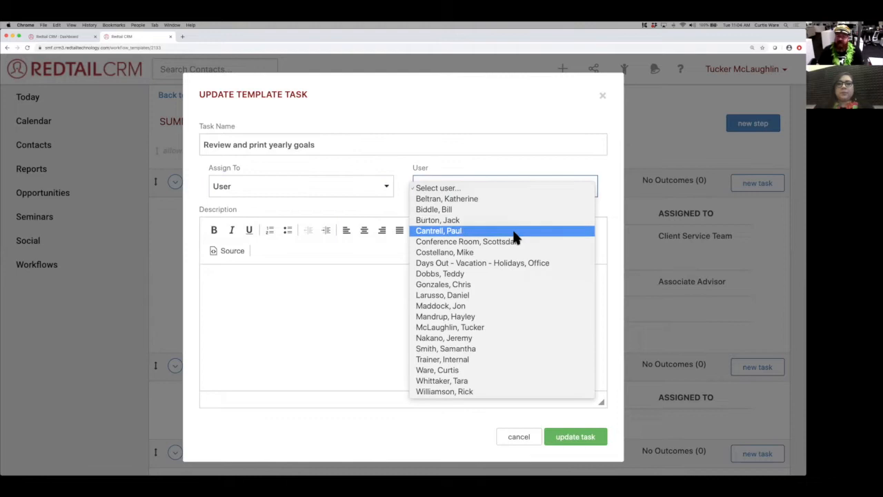
click(460, 329)
click(399, 187)
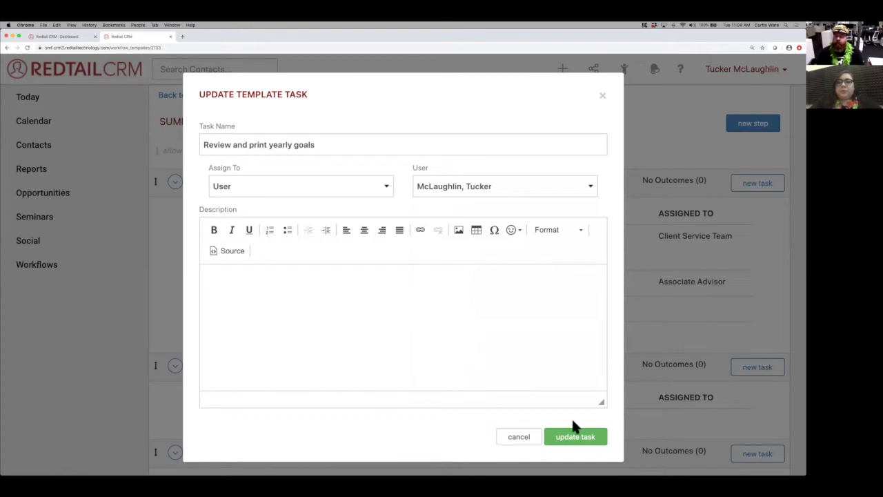
click(579, 437)
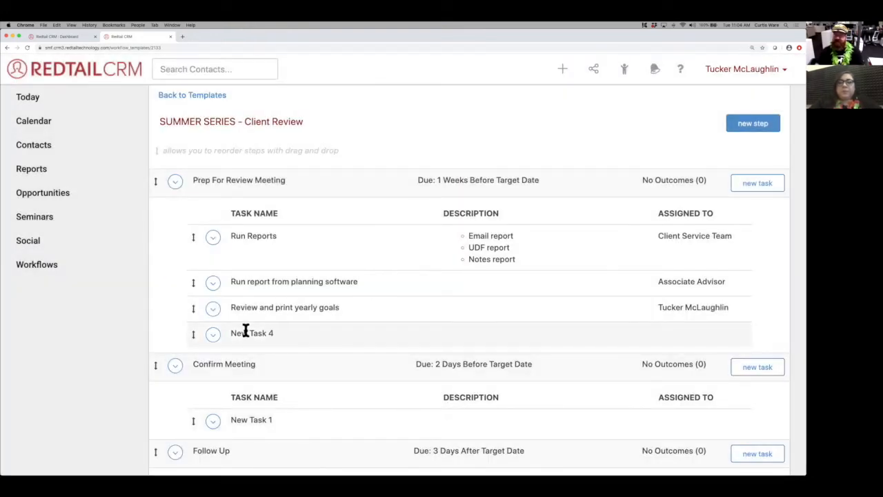
Delete the unneeded New Task 4 from the Prep For Review Meeting step.
click(214, 333)
click(239, 383)
click(454, 83)
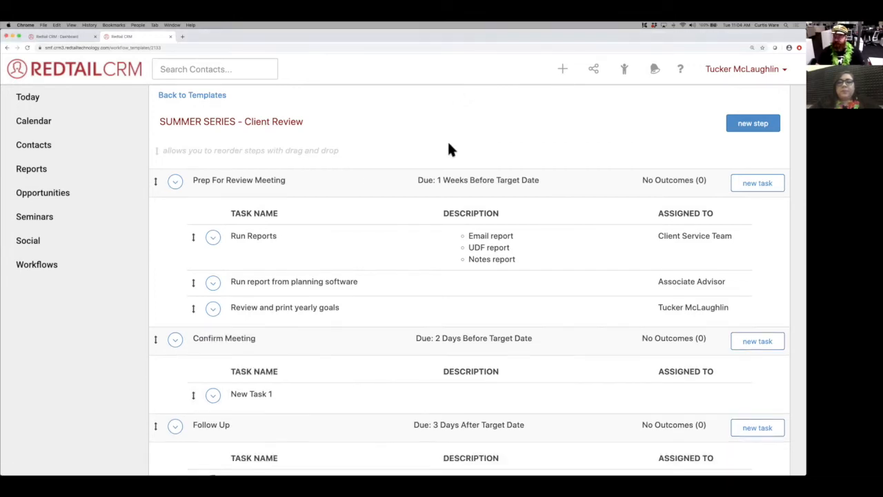
Rename New Task 1 in the Confirm Meeting step as "Confirm Meeting".
scroll(405, 243, down, 3)
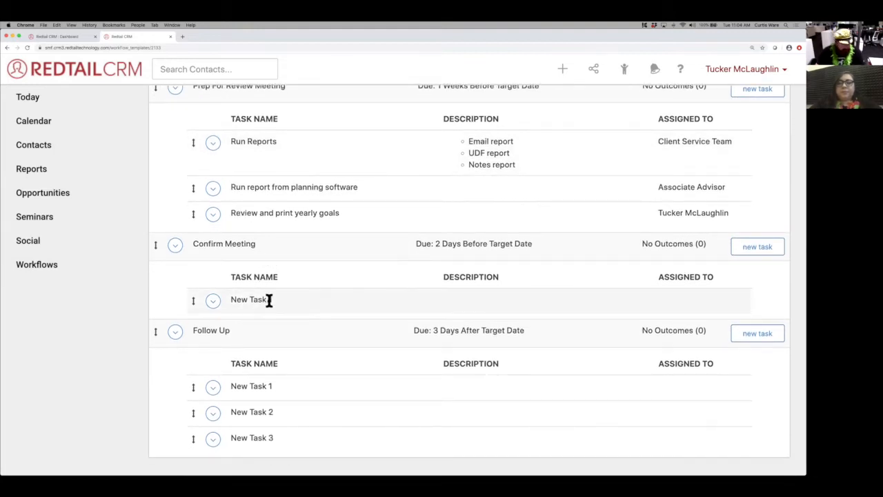
click(212, 301)
click(232, 322)
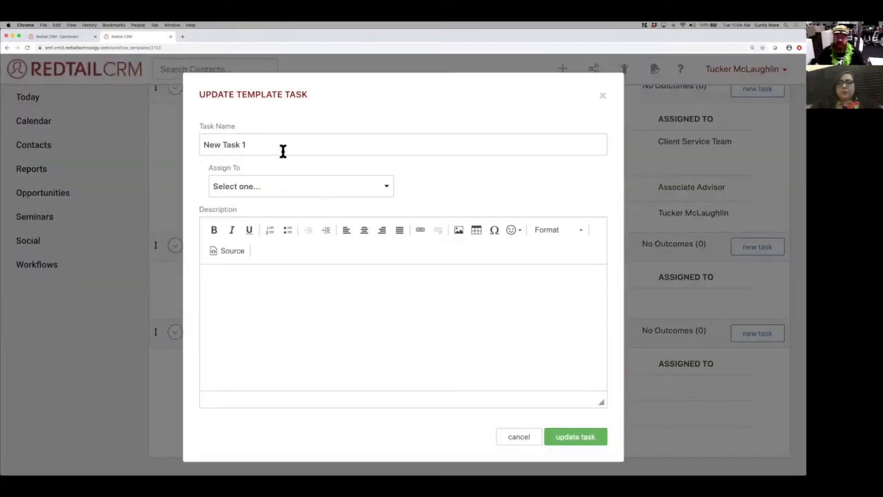
triple_click(282, 147)
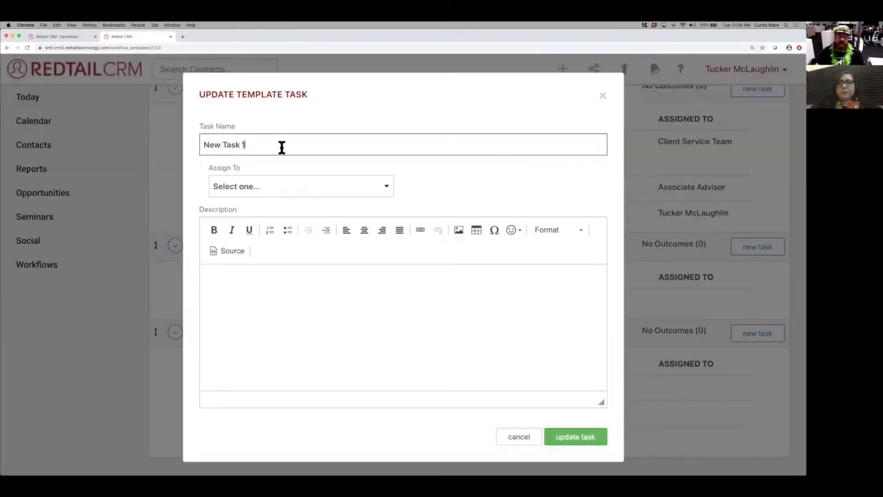
text(Confirm Mw)
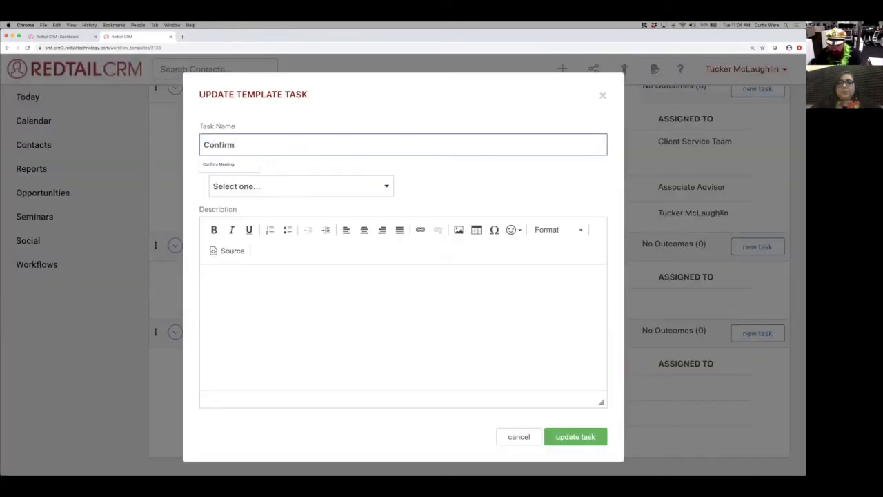
key(BackSpace)
text(eeting)
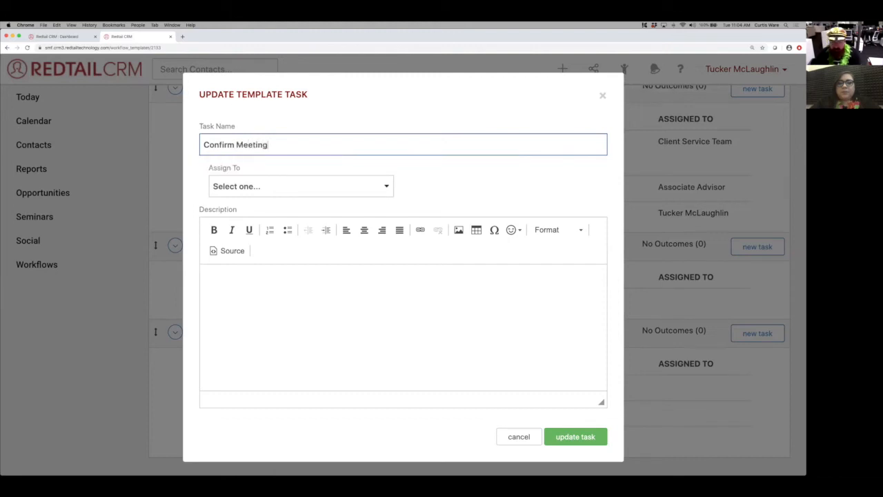
Assign the Confirm Meeting task to the signed-in account holder as an individual user and save the task.
click(363, 188)
click(367, 216)
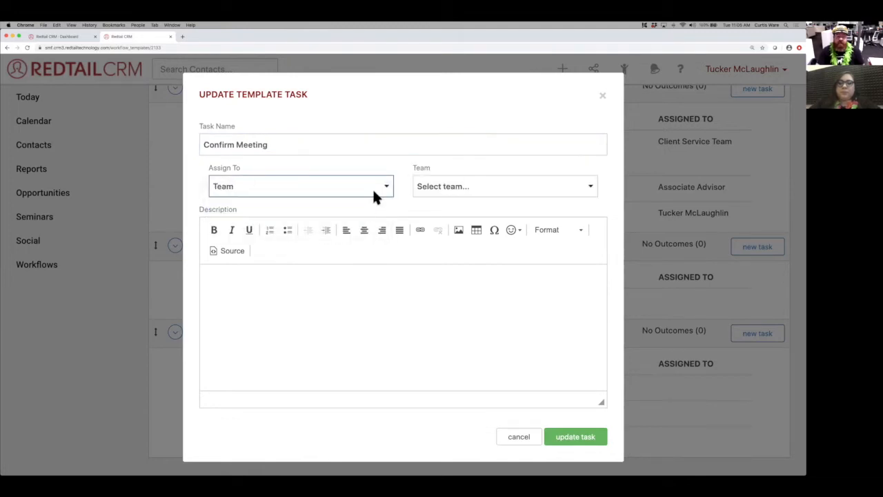
click(430, 186)
click(378, 192)
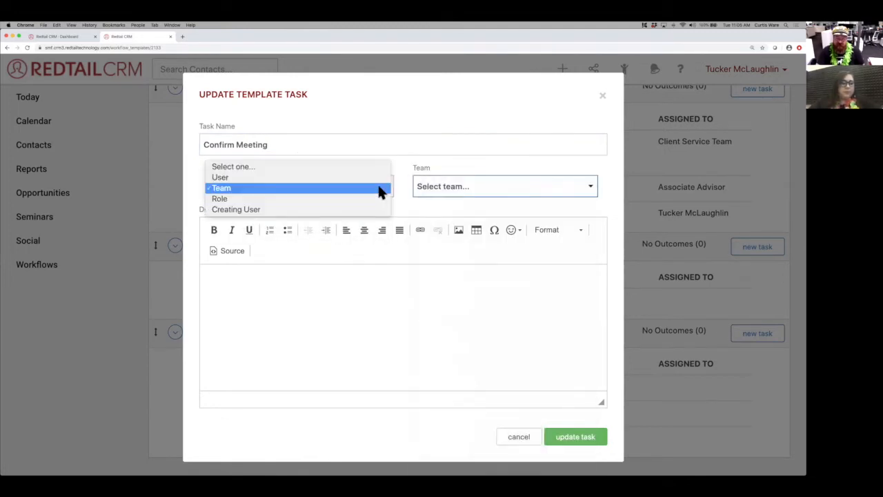
click(378, 181)
click(453, 186)
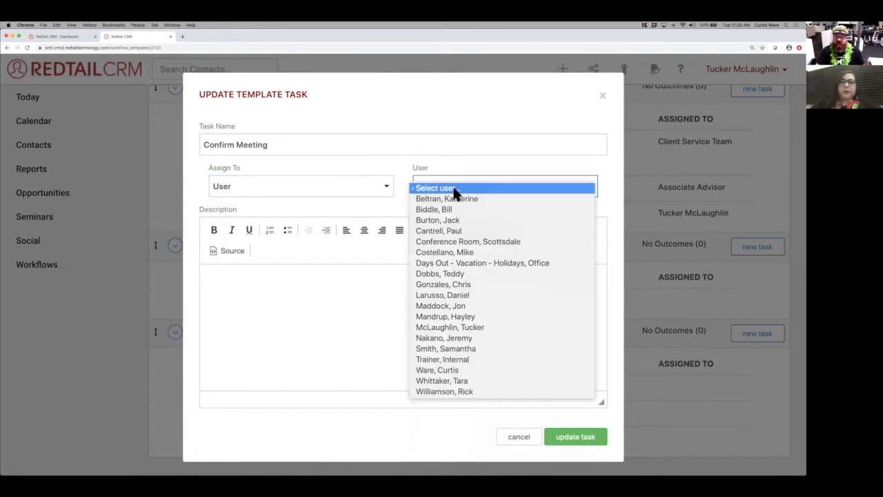
click(473, 327)
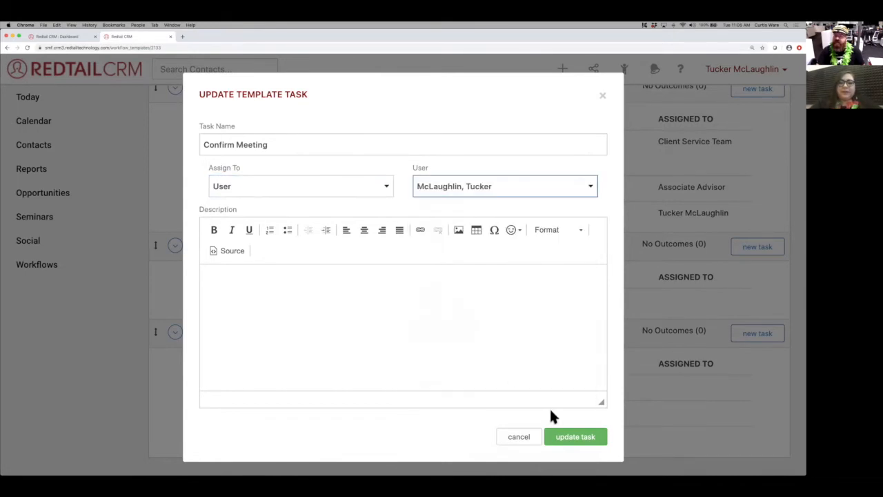
click(570, 437)
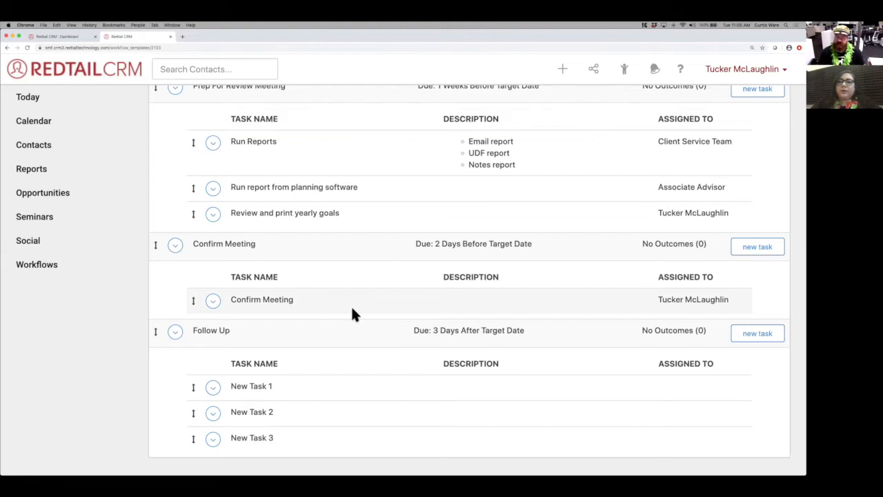
Rename New Task 1 in the Follow Up step as "Enter meeting notes".
scroll(352, 311, down, 1)
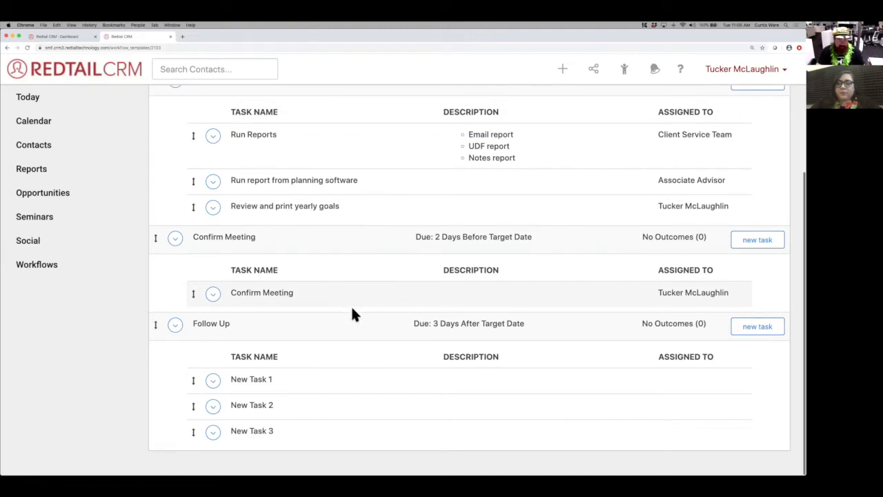
click(213, 381)
click(247, 403)
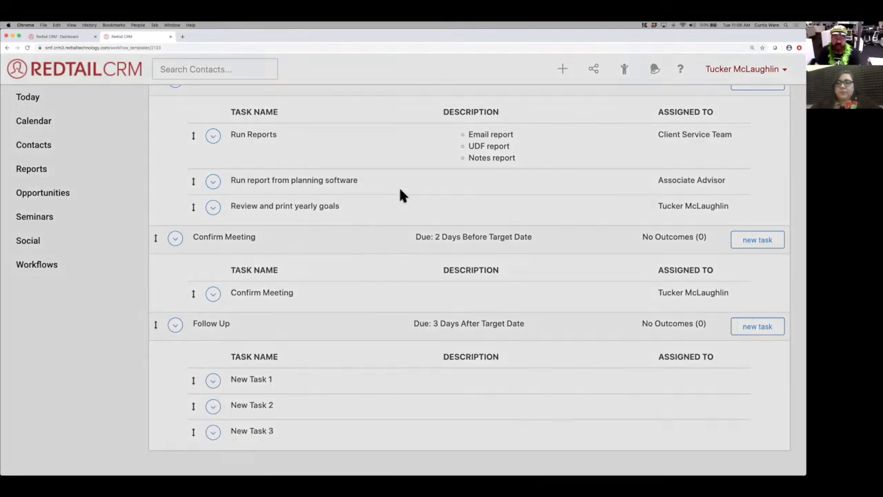
click(343, 143)
triple_click(341, 142)
text(Enter the)
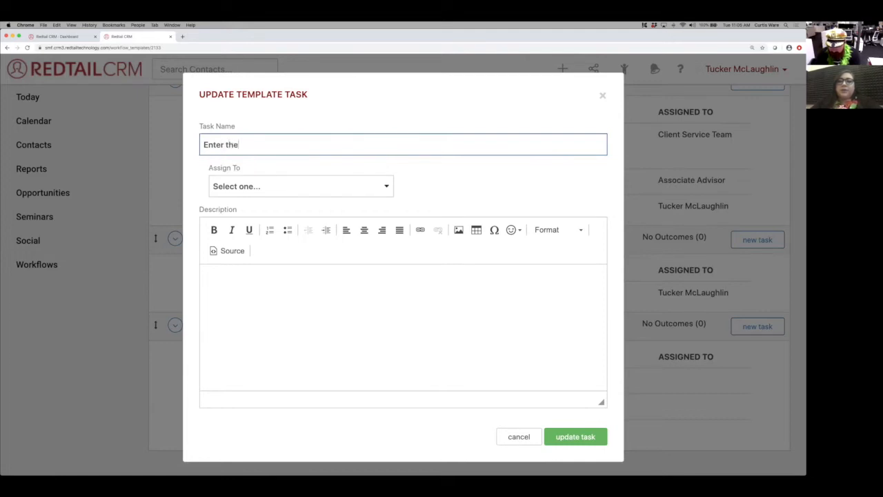
key(BackSpace)
key(BackSpace)
key(BackSpace)
key(BackSpace)
text(me)
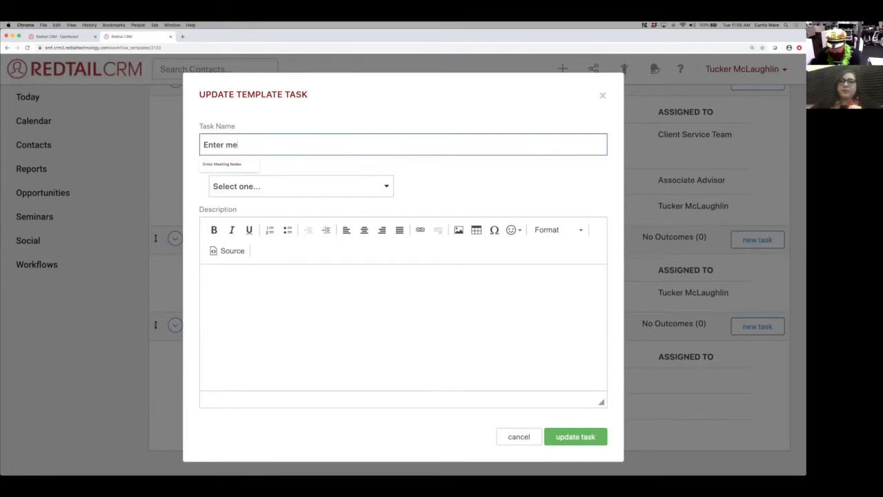
text(eting notes)
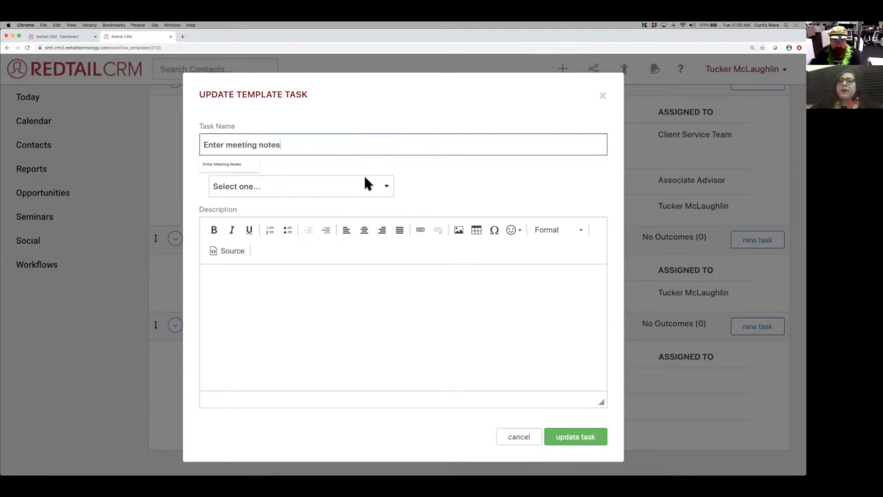
Assign the meeting notes task to the Advisor role and save the task.
click(364, 181)
click(363, 220)
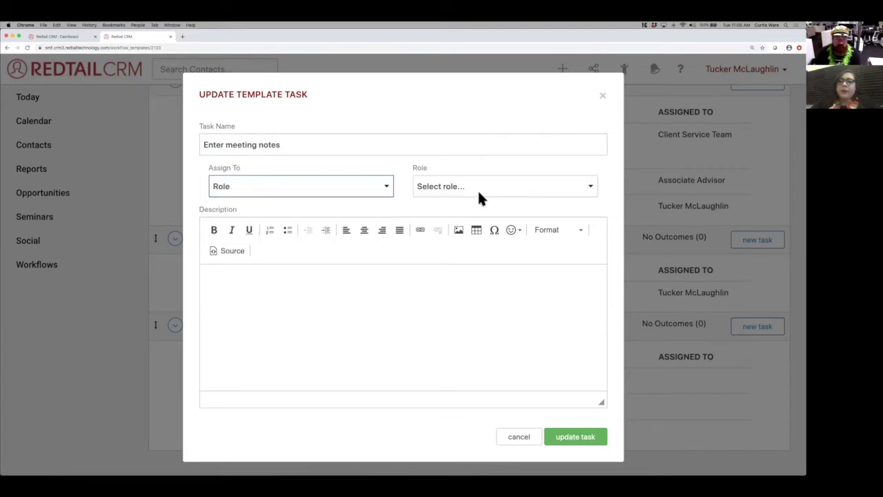
click(479, 188)
key(Return)
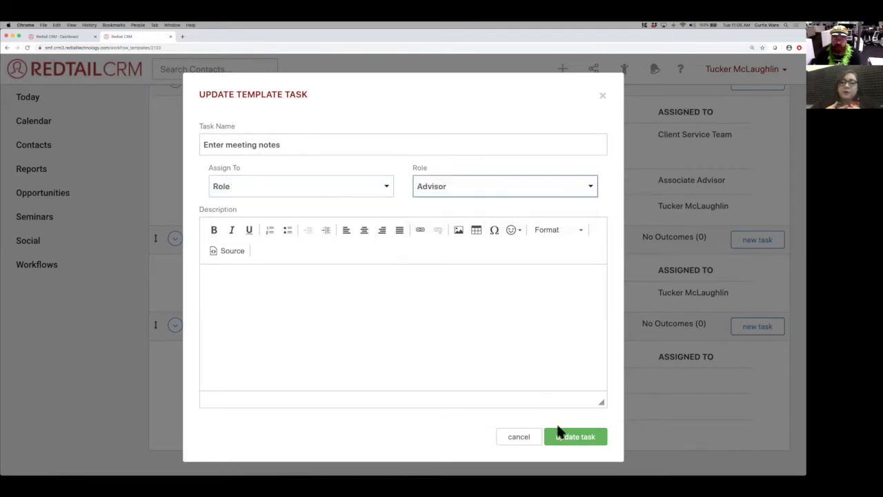
click(564, 440)
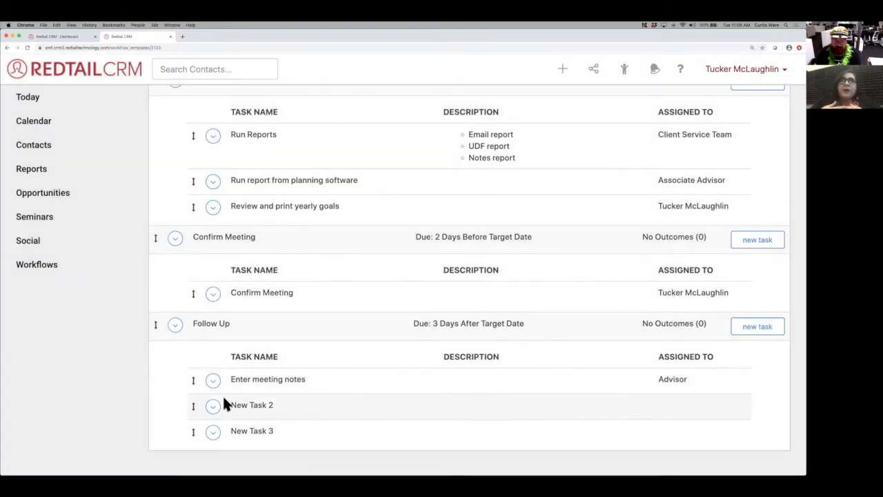
Rename New Task 2 in the Follow Up step as "Make and record adjustments".
click(214, 405)
click(238, 425)
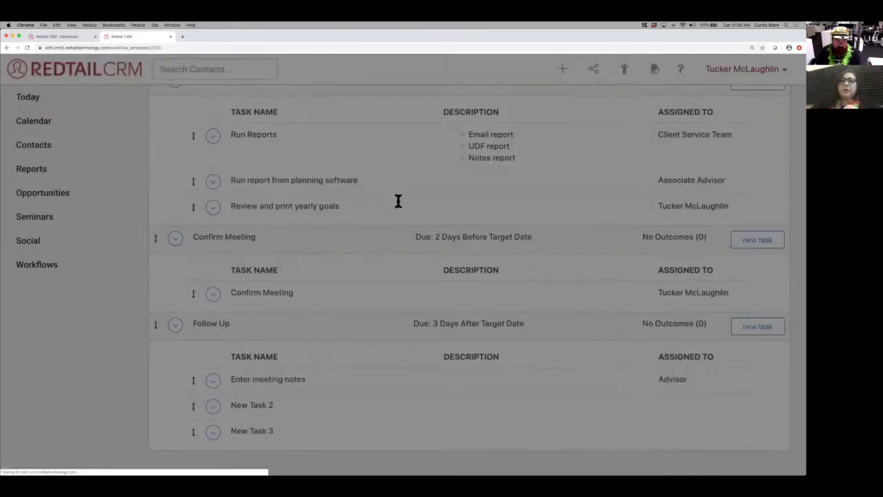
triple_click(349, 141)
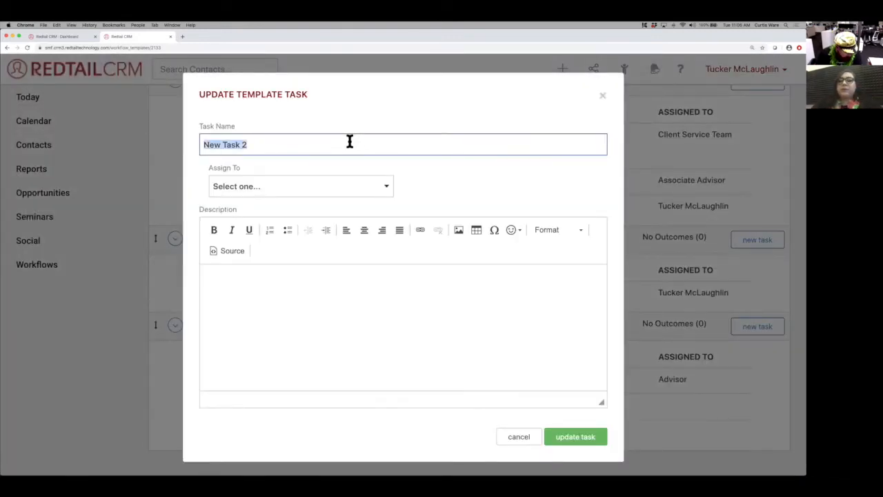
text(Make and record adjustments)
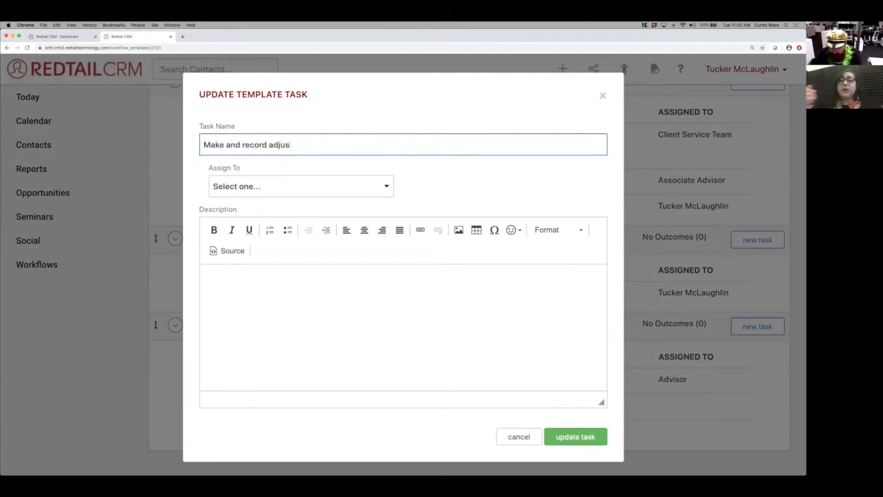
Assign the adjustments task to the Associate Advisor role and save the task.
click(367, 190)
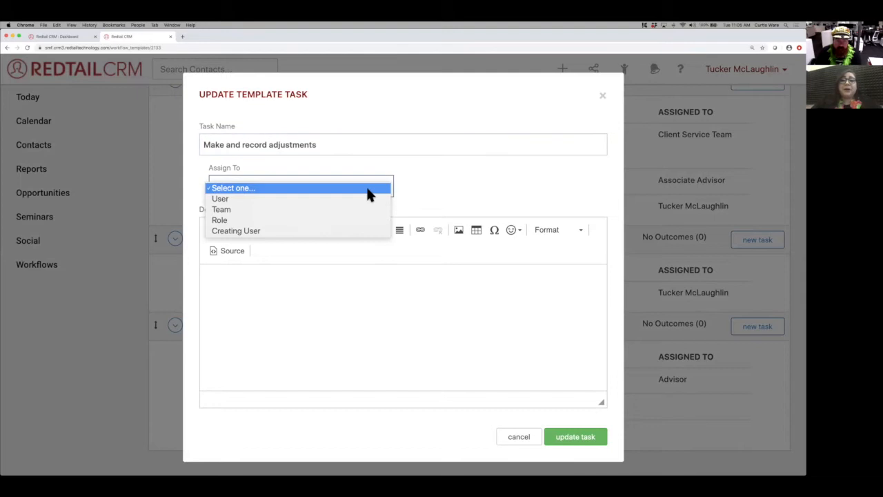
click(373, 219)
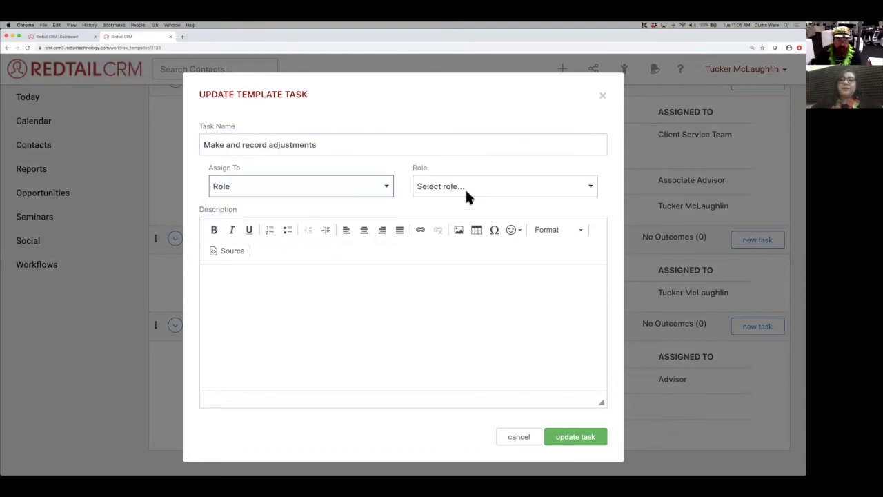
click(466, 191)
click(474, 210)
click(571, 439)
Rename New Task 3 in the Follow Up step as "Follow Up Call".
click(214, 433)
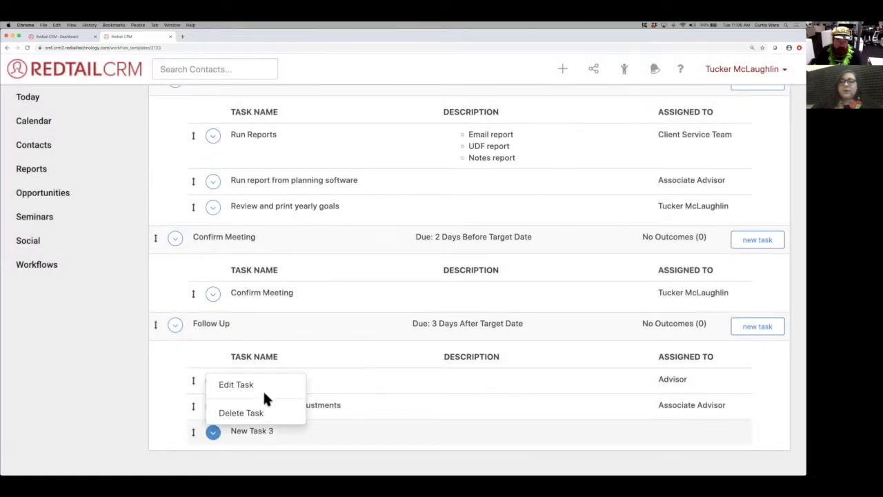
click(271, 385)
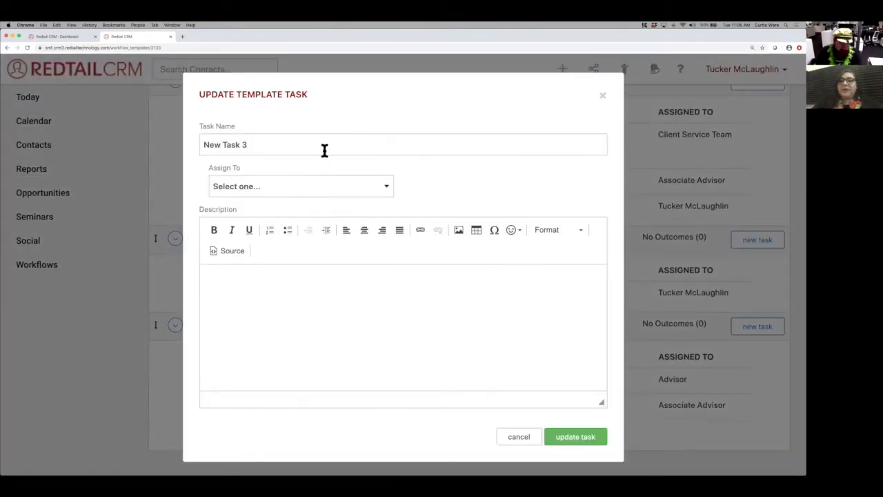
triple_click(324, 144)
text(Fol)
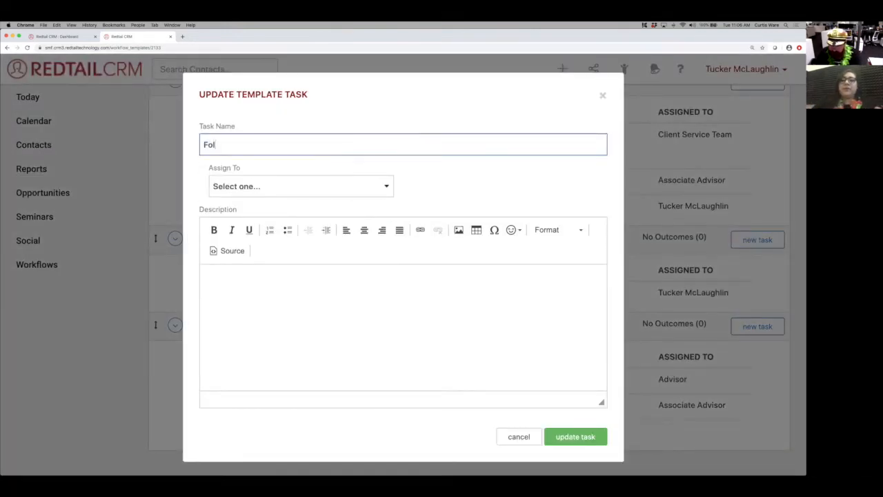
text(low Up Call)
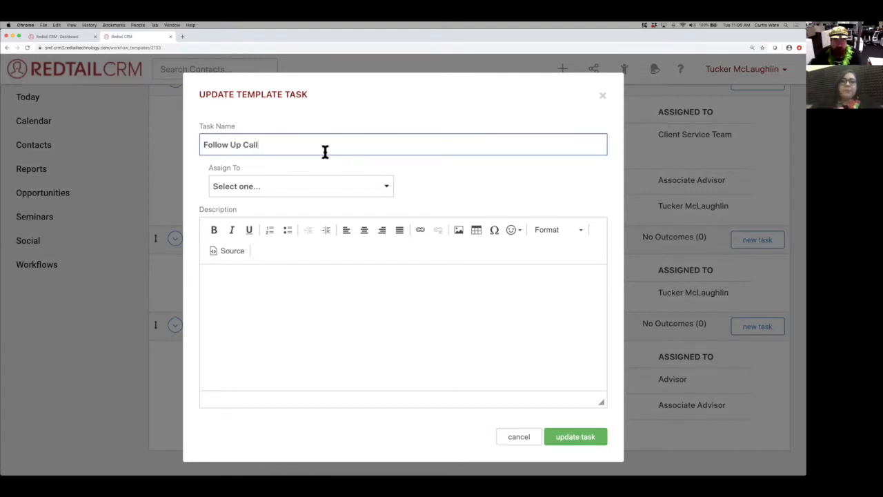
Assign the Follow Up Call task to the signed-in account holder as an individual user and save the task.
click(325, 188)
click(461, 193)
key(u)
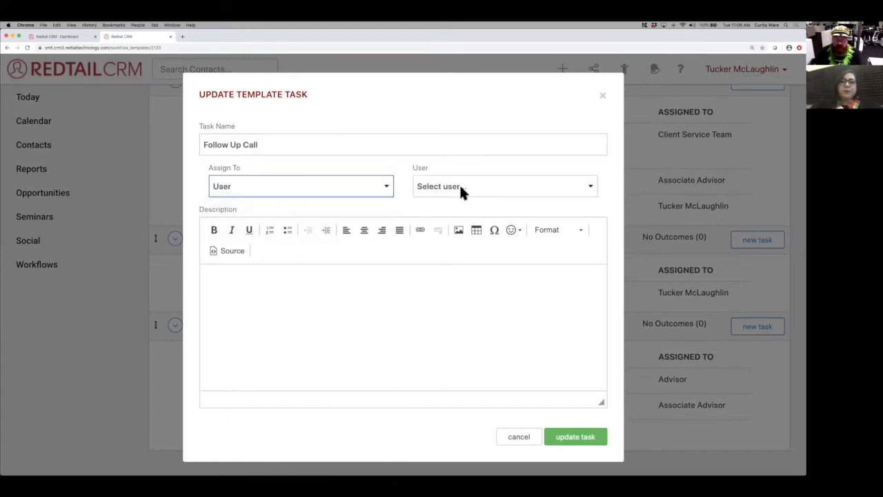
click(463, 189)
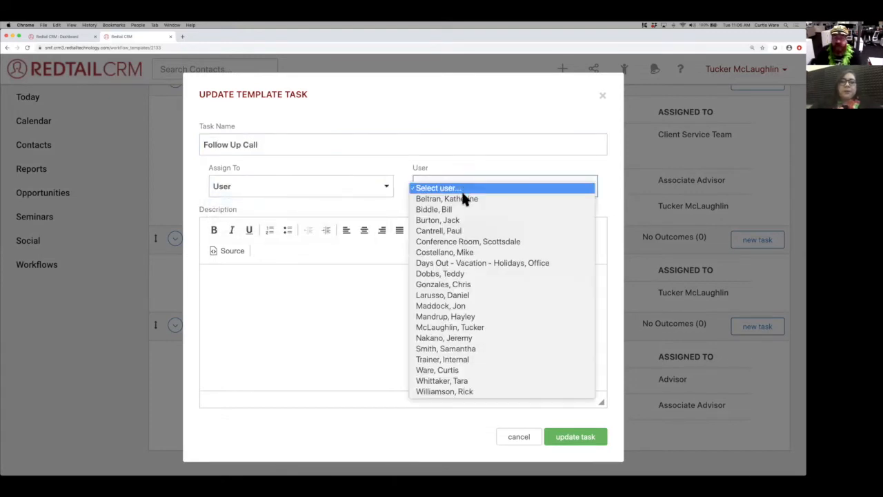
click(485, 328)
click(571, 439)
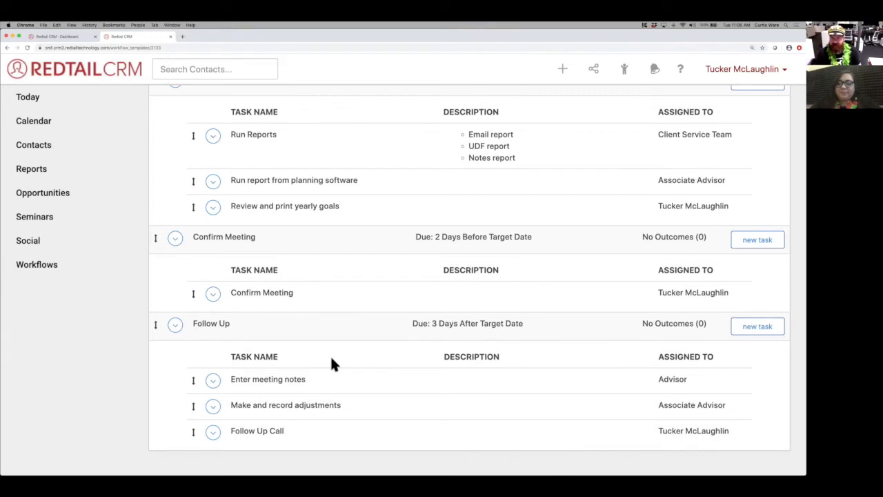
drag(276, 133, 249, 134)
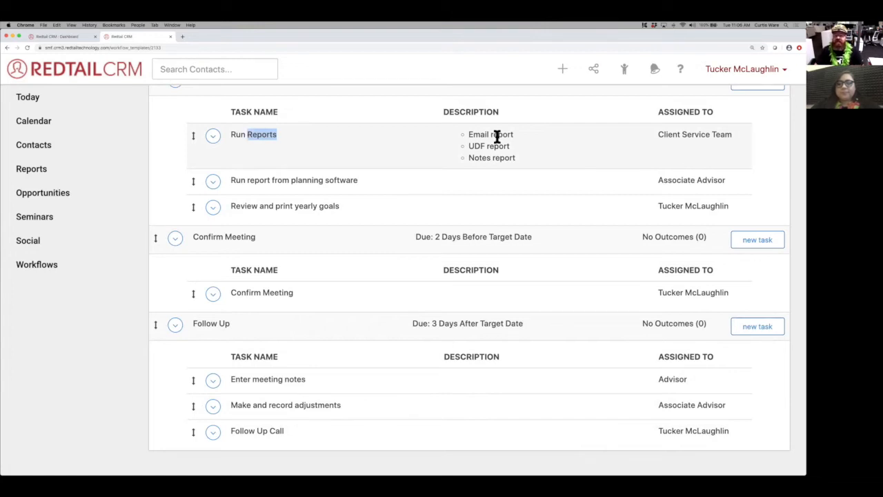
click(544, 153)
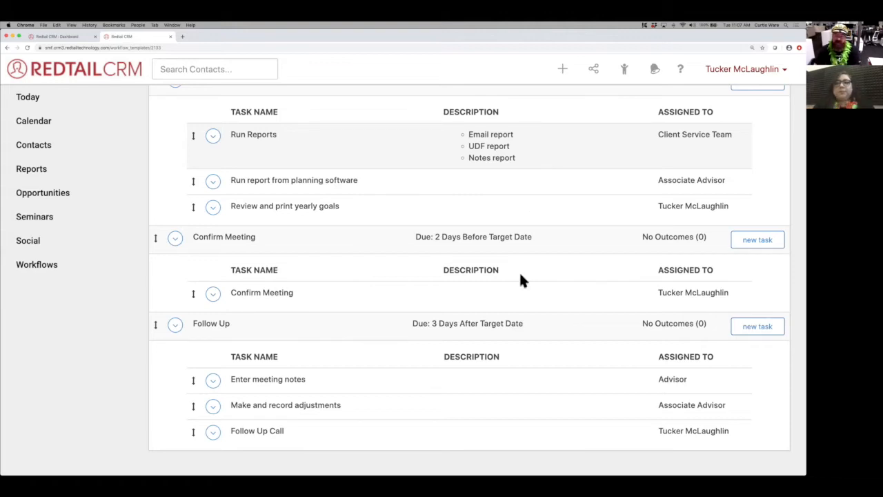
Check the planned outcomes of each step on the Client Review Workflow slide in PowerPoint, then return to the template in Chrome.
scroll(520, 274, up, 3)
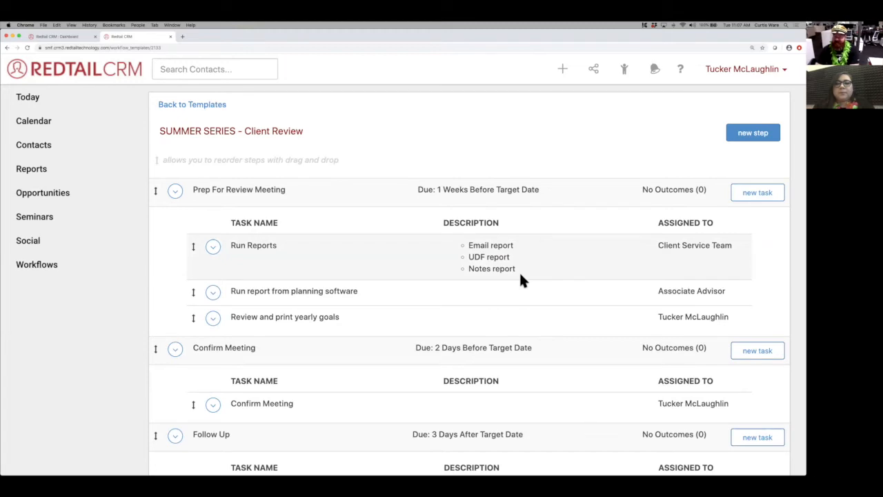
key(ctrl+Right)
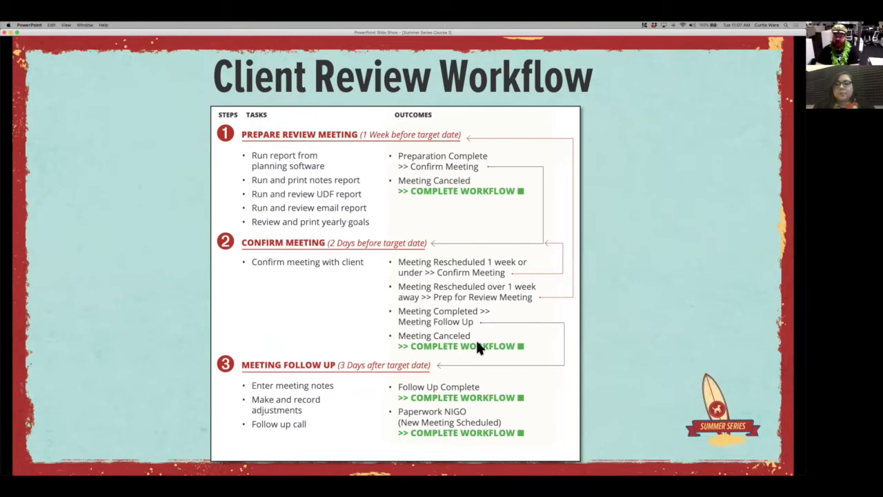
key(ctrl+Left)
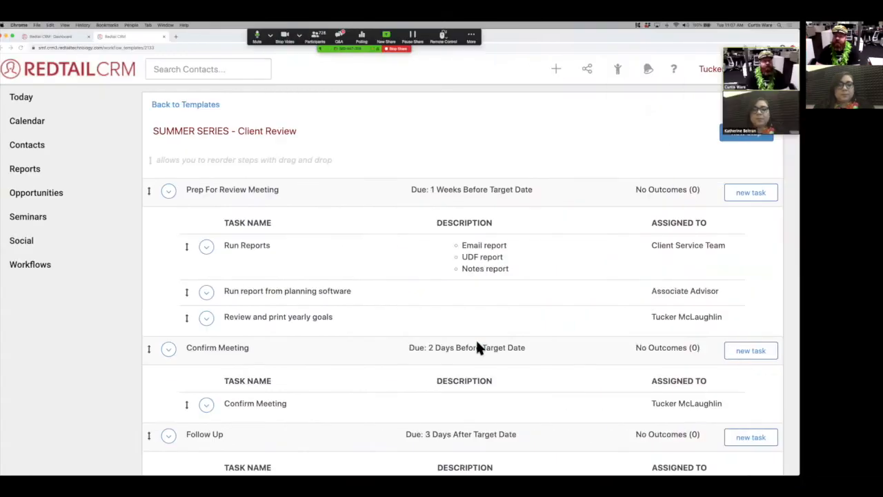
Add an outcome named "Prep Complete" to the Prep For Review Meeting step, with Confirm Meeting as its next step.
click(175, 192)
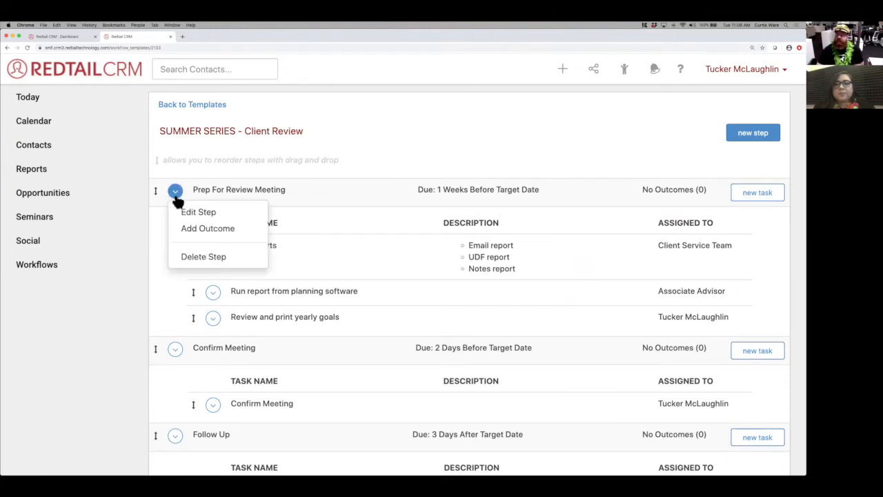
click(208, 229)
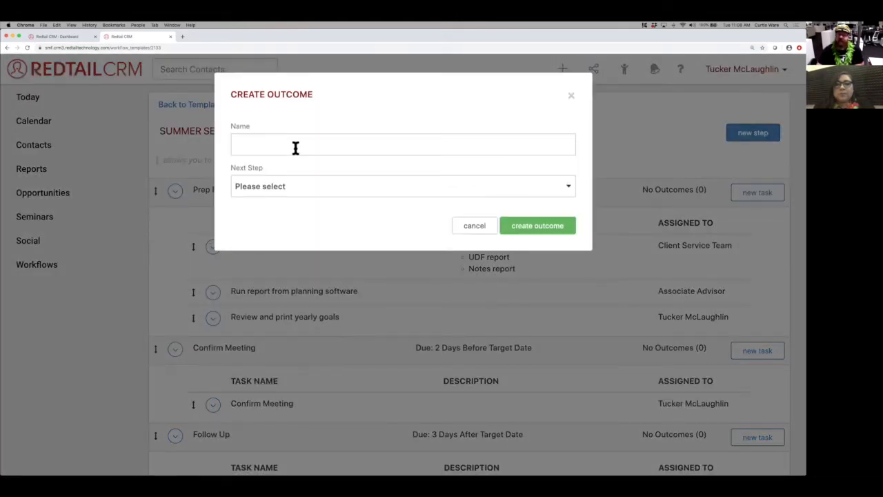
click(295, 149)
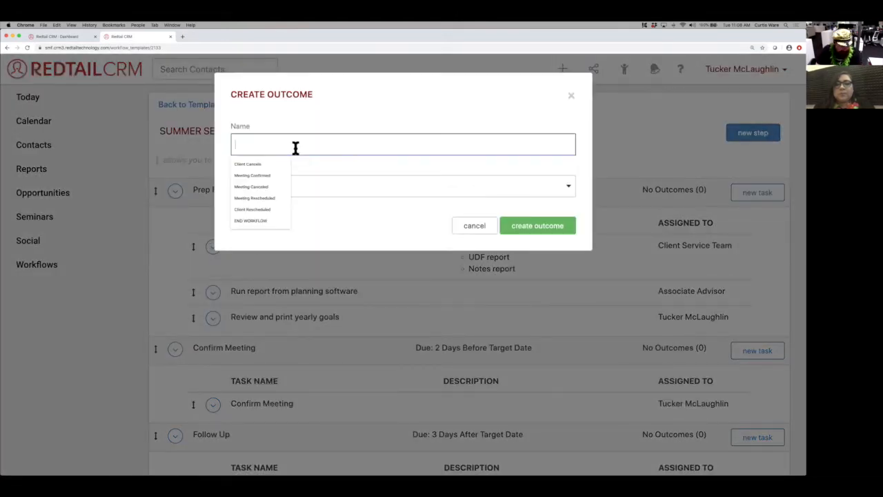
text(Pre)
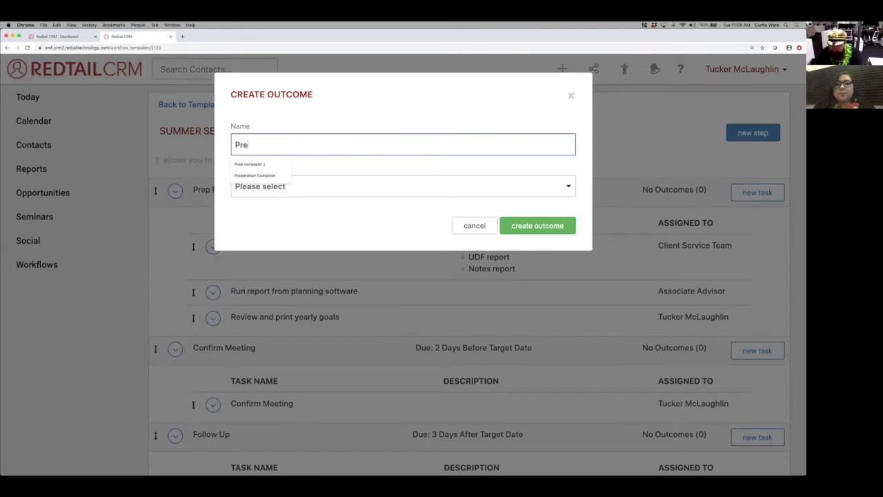
text(p Complete)
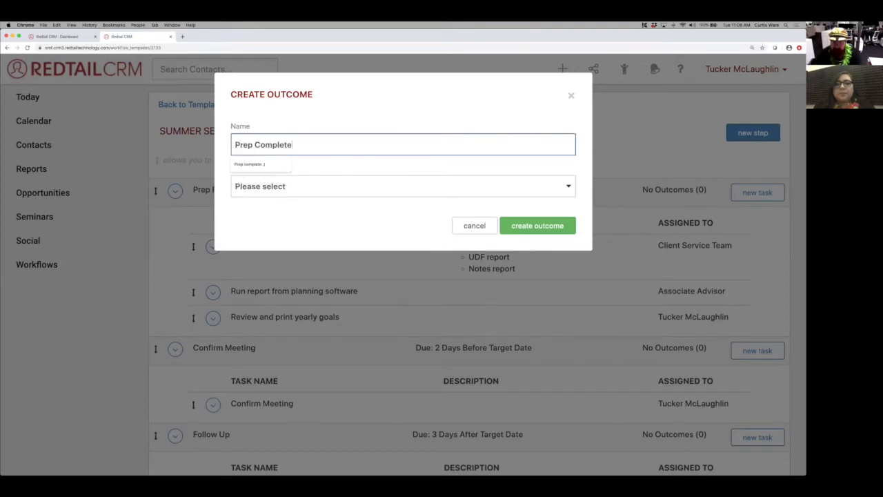
click(310, 186)
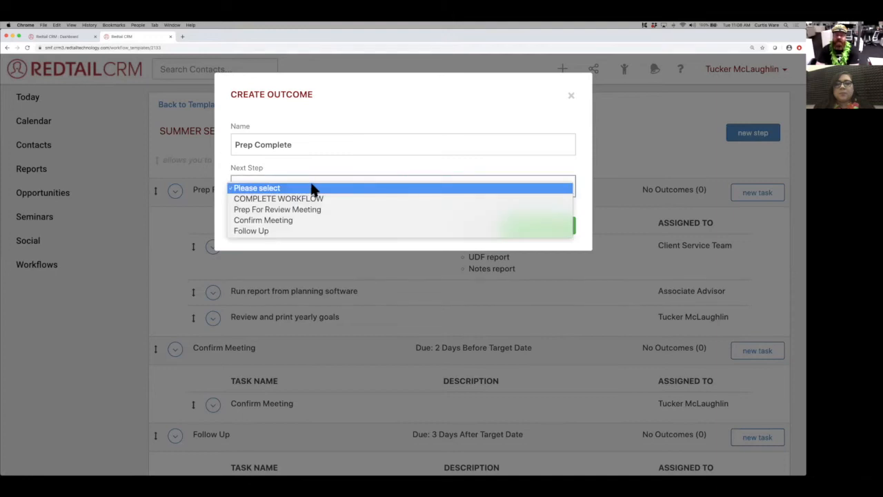
click(338, 219)
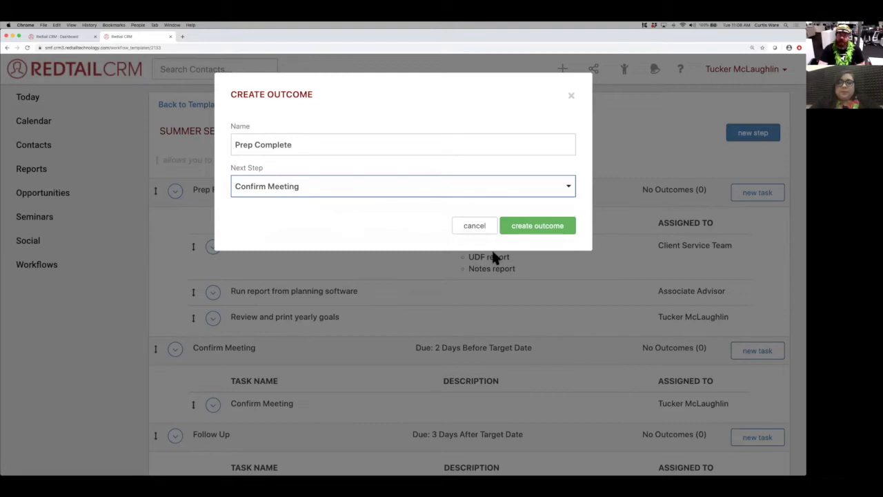
click(541, 229)
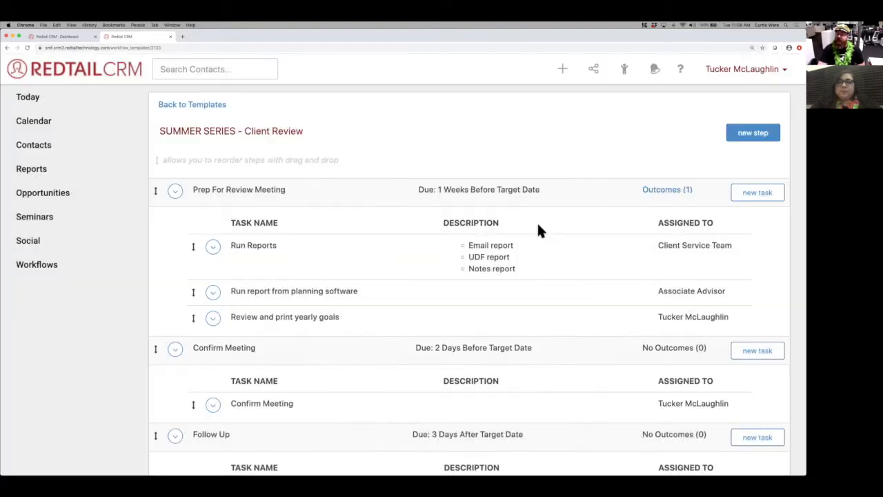
Start a new outcome for the Prep For Review Meeting step and name it "Client Rescheduled".
click(175, 193)
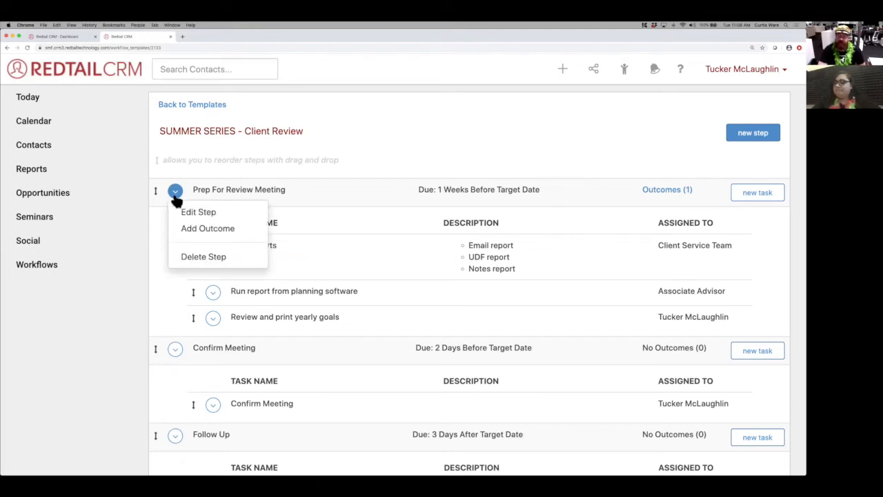
click(191, 228)
click(280, 150)
text(Client Res)
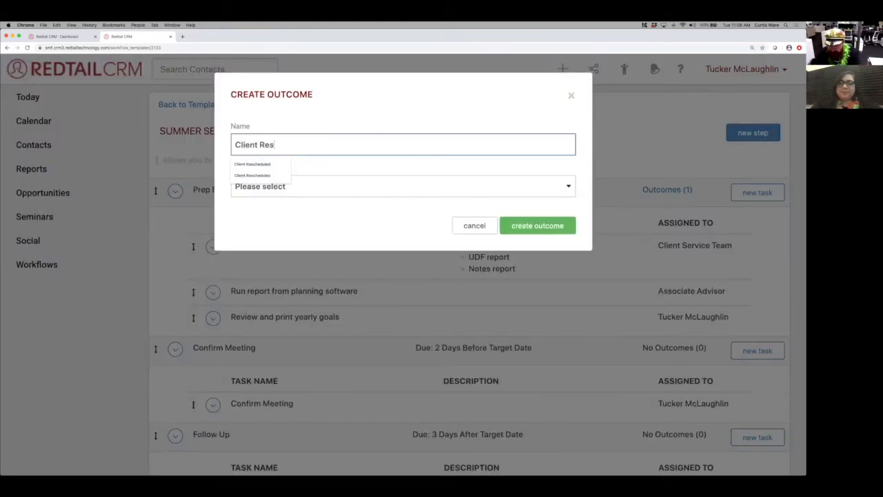
text(c heduled)
key(BackSpace)
key(BackSpace)
key(BackSpace)
key(BackSpace)
key(BackSpace)
key(BackSpace)
key(BackSpace)
key(BackSpace)
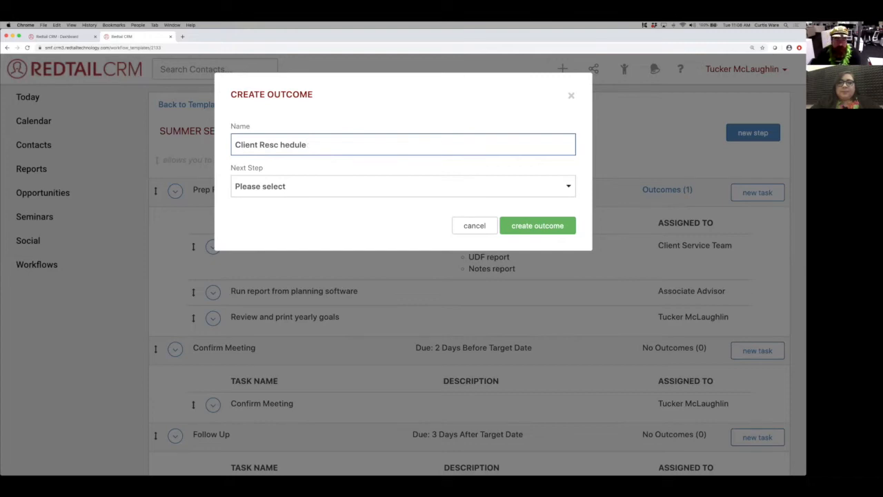
click(274, 150)
click(263, 157)
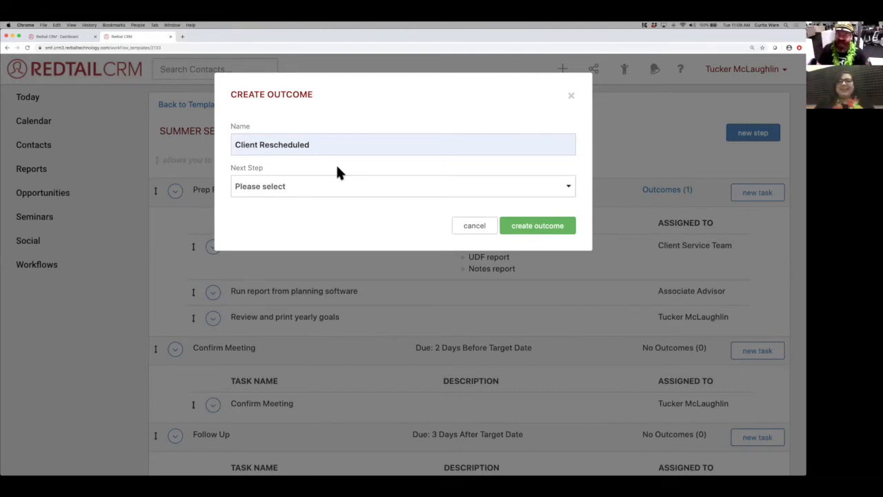
Set the Client Rescheduled outcome's next step to Prep For Review Meeting and create the outcome.
click(326, 187)
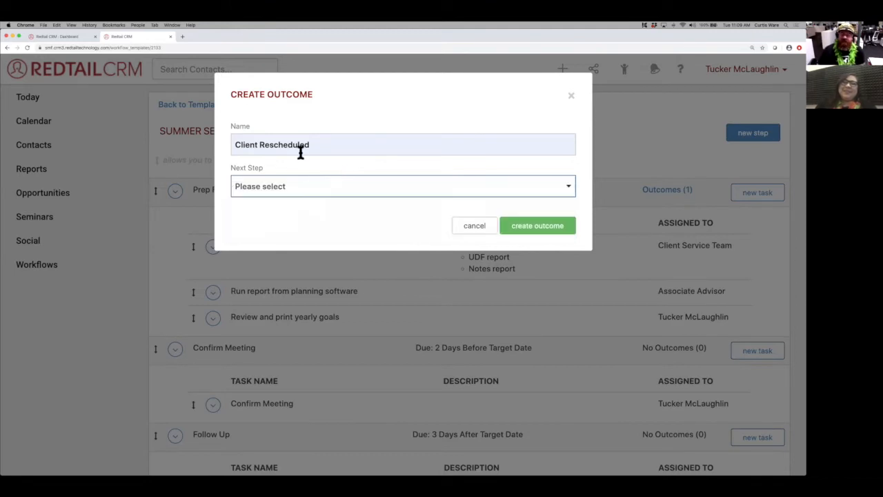
click(308, 189)
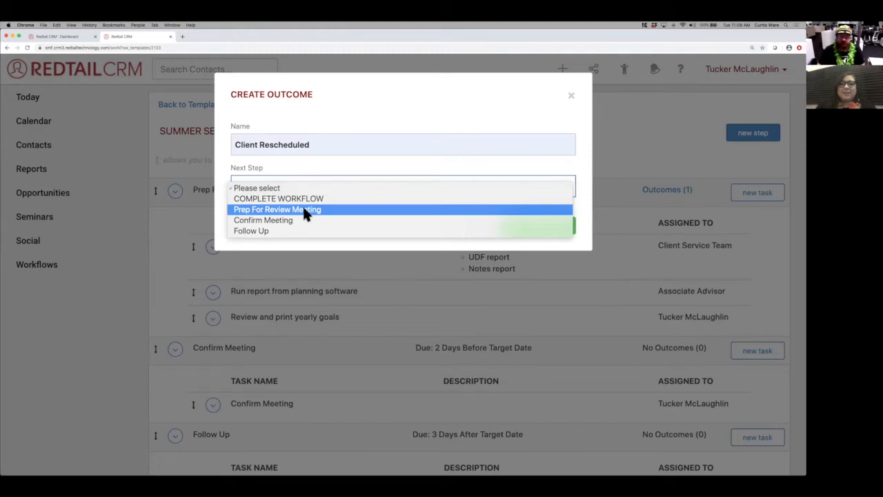
click(307, 210)
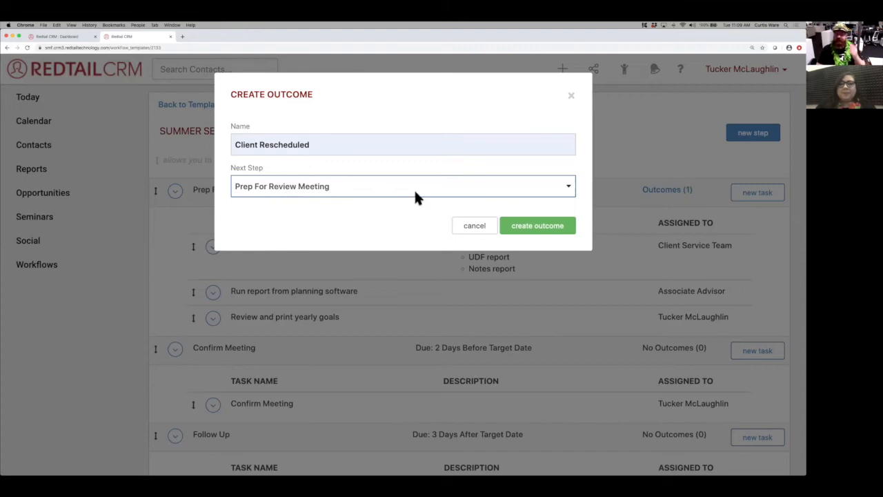
click(530, 229)
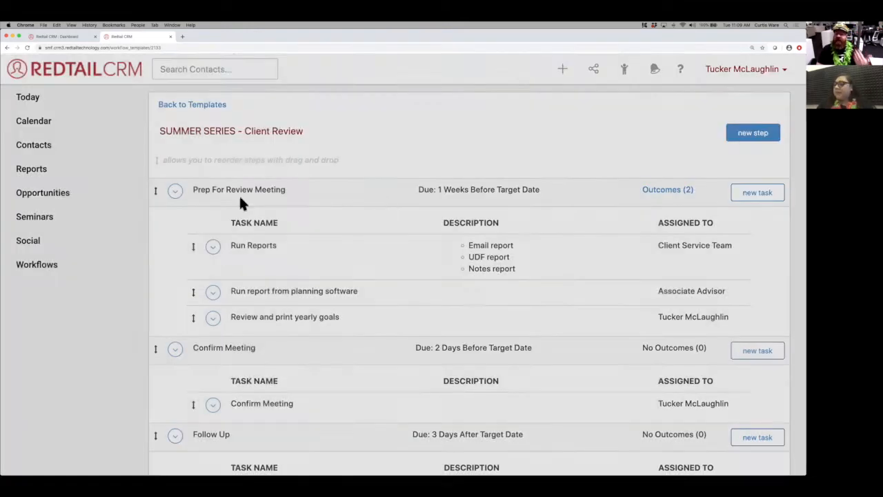
Add a "Client Cancels" outcome with COMPLETE WORKFLOW as next step to the Prep For Review Meeting step, and review that step's outcomes.
click(174, 191)
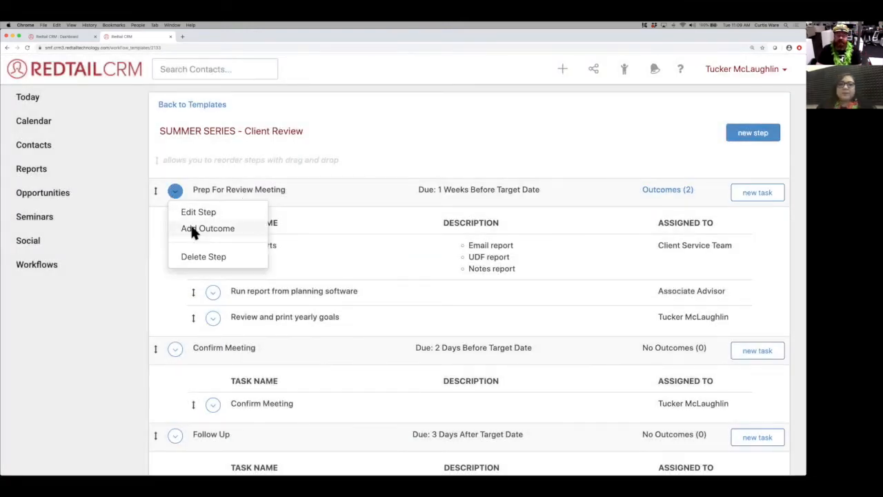
click(192, 228)
click(290, 144)
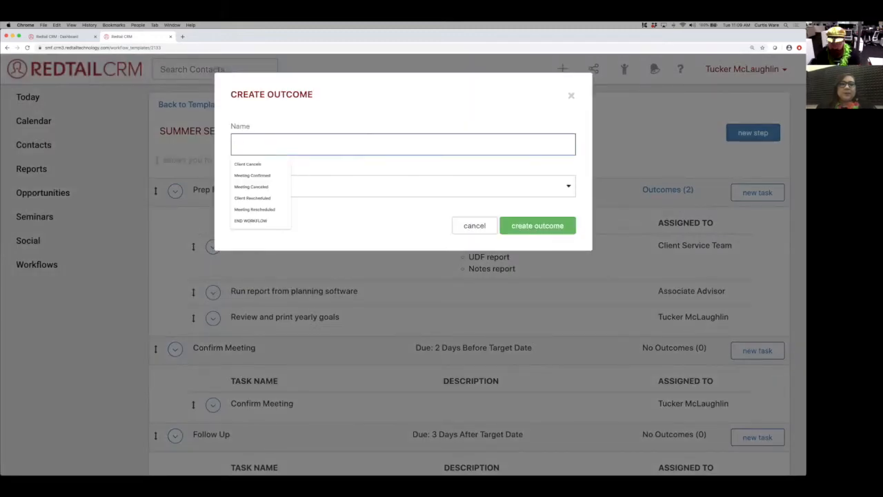
text(Client Cancels)
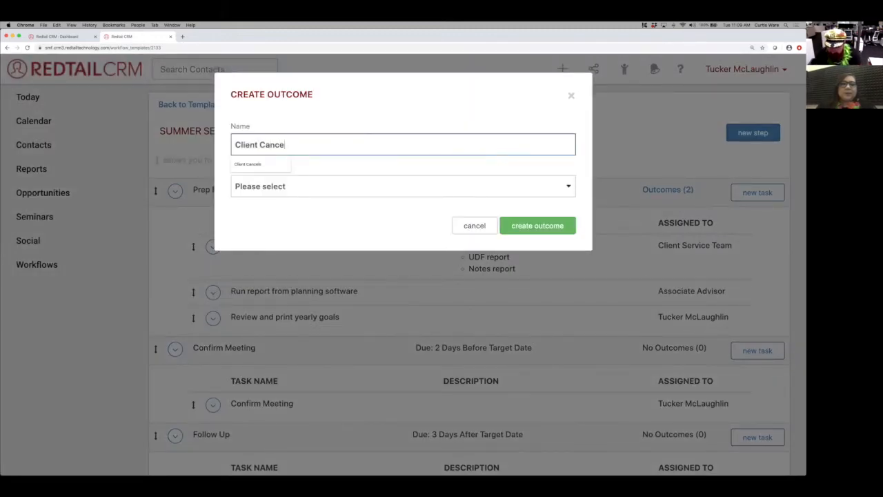
click(316, 185)
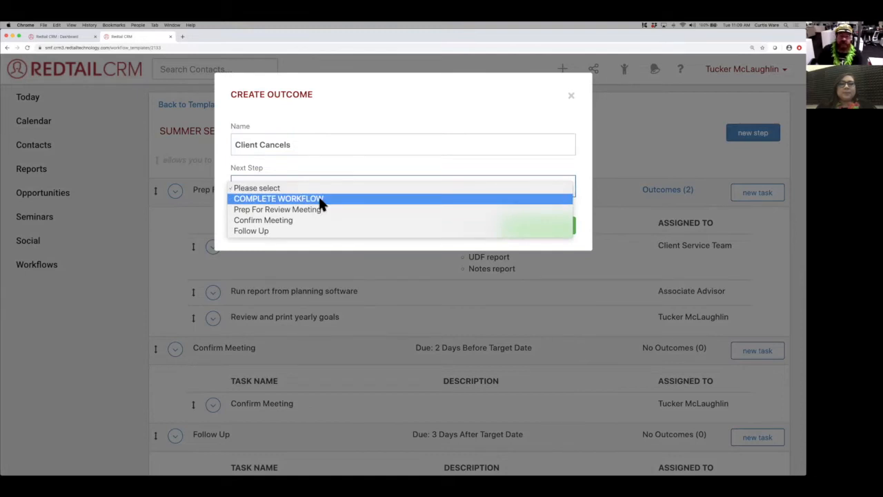
click(319, 200)
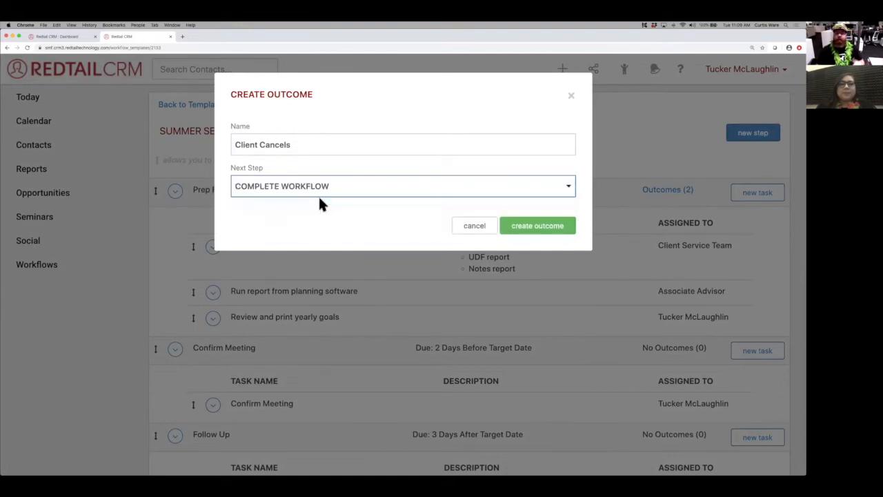
click(545, 229)
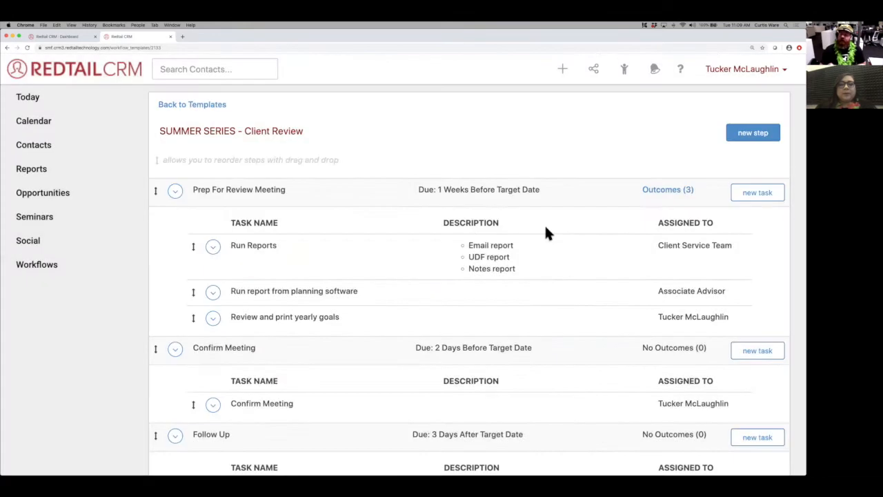
click(667, 191)
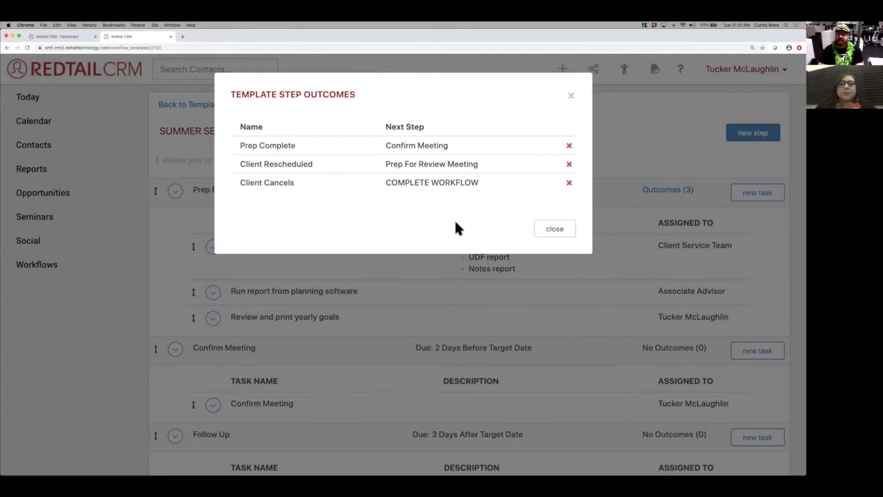
click(553, 230)
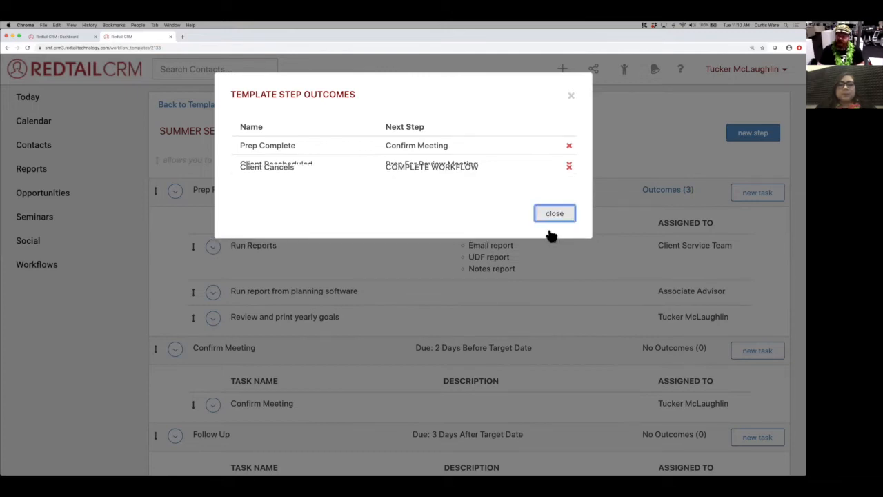
Start a new outcome for the Confirm Meeting step and name it "Client Rescheduled".
scroll(292, 275, down, 1)
scroll(295, 283, down, 2)
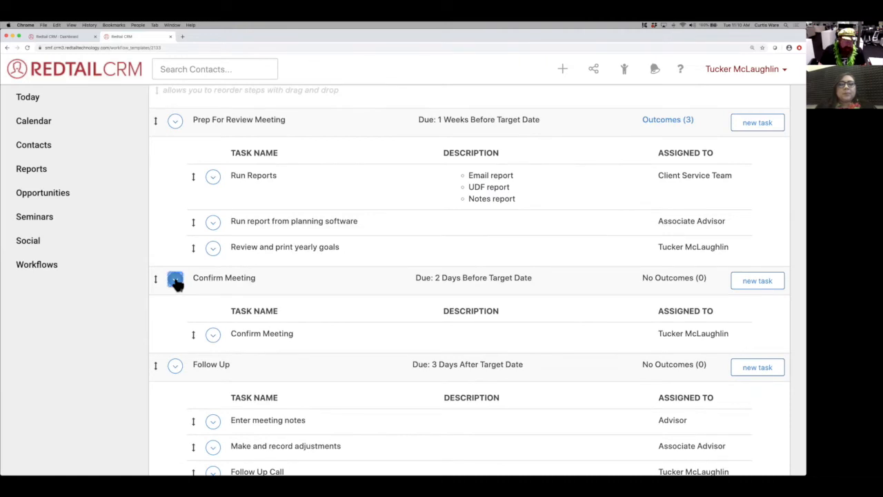
click(176, 281)
click(191, 319)
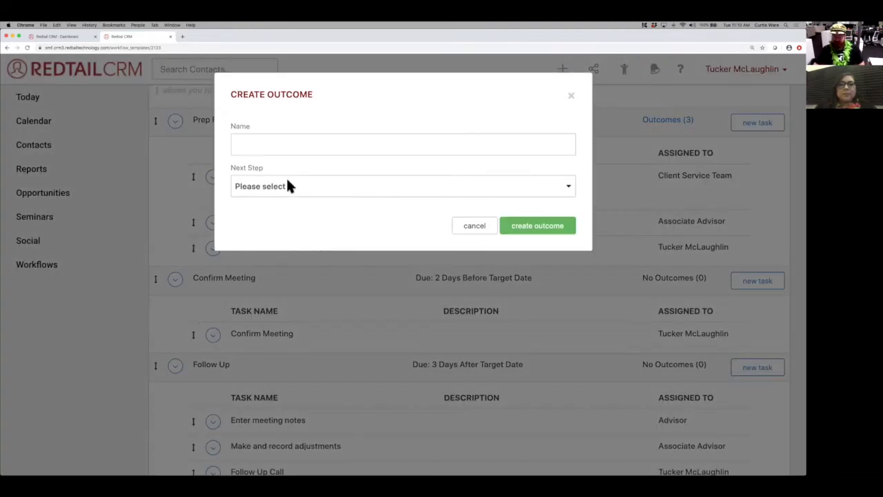
click(319, 144)
text(C)
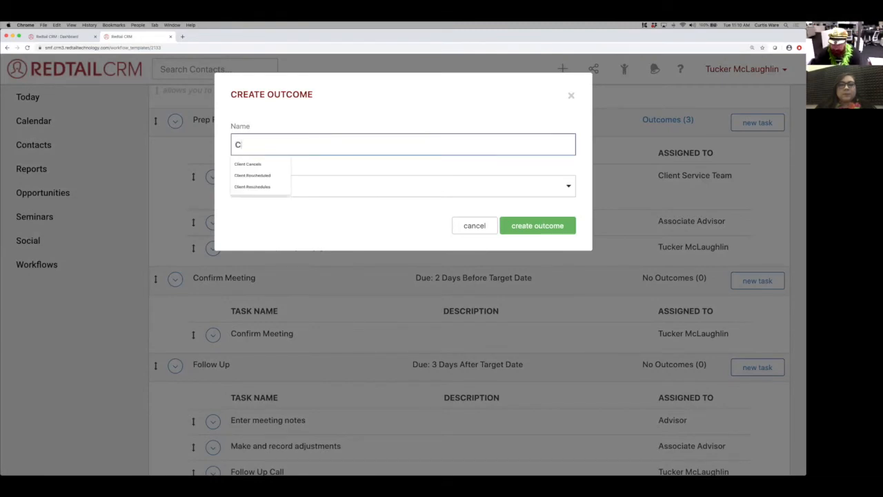
text(lient Rescheduled)
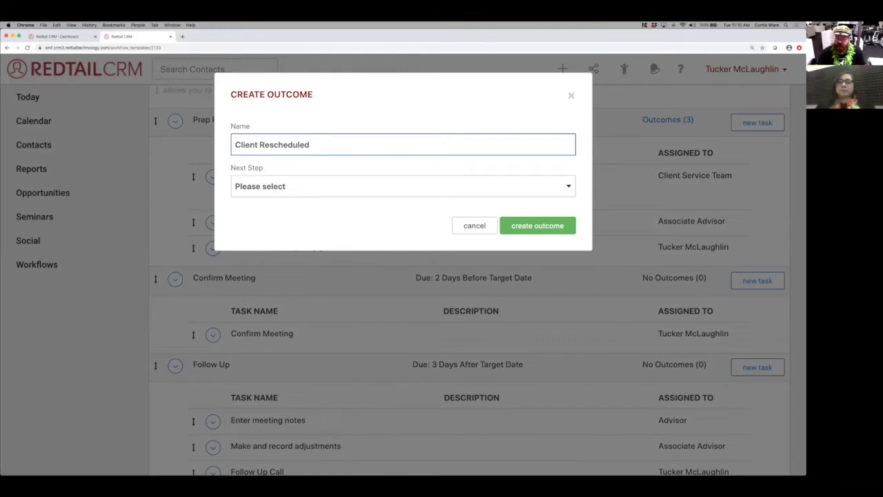
Check the Confirm Meeting outcomes on the PowerPoint slide, then return to Chrome and extend the outcome's name to "Client Rescheduled 1 week or under".
key(ctrl+Right)
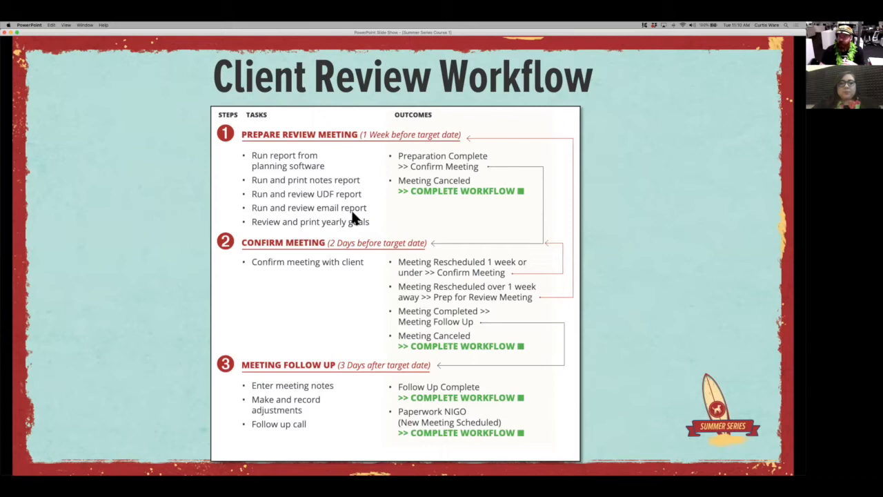
key(ctrl+Left)
click(349, 149)
text(1 w)
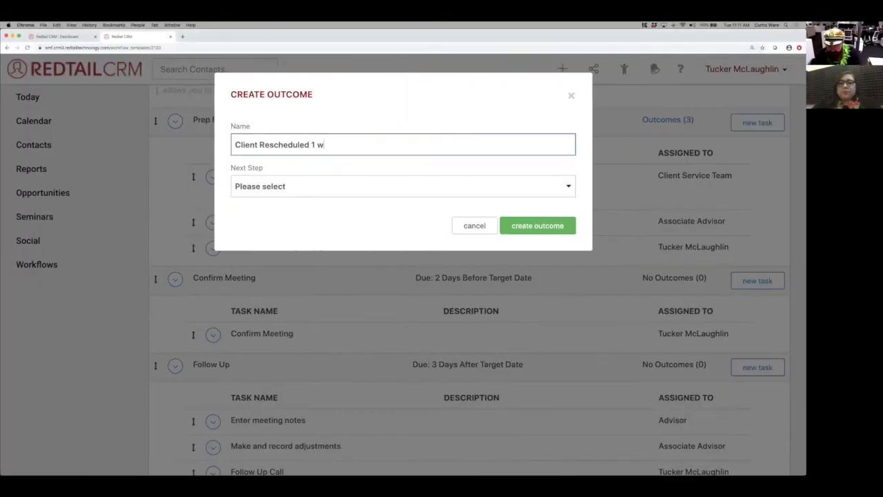
text(eek or under)
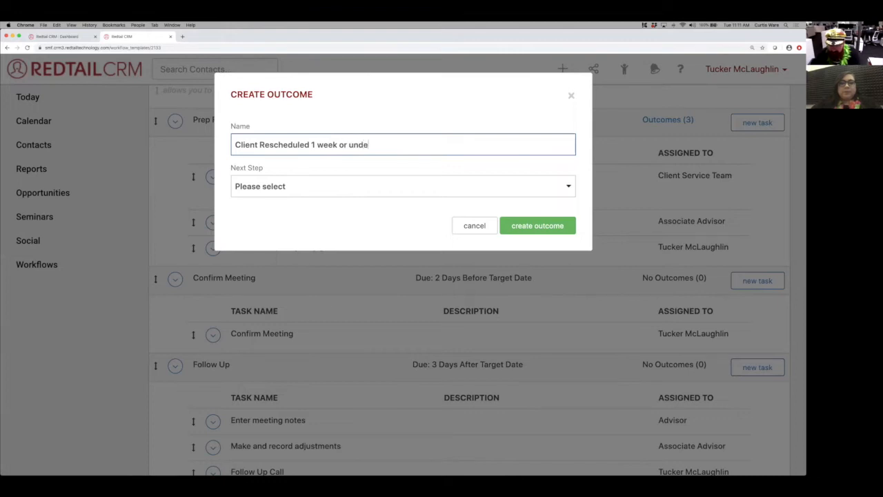
Set the outcome's next step to Confirm Meeting, put "1 week or under" in parentheses in its name, and create the outcome.
click(364, 195)
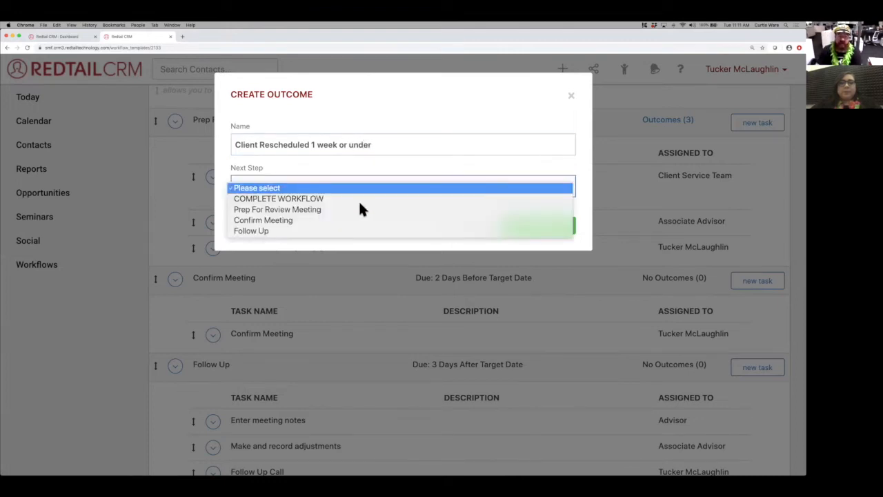
click(356, 219)
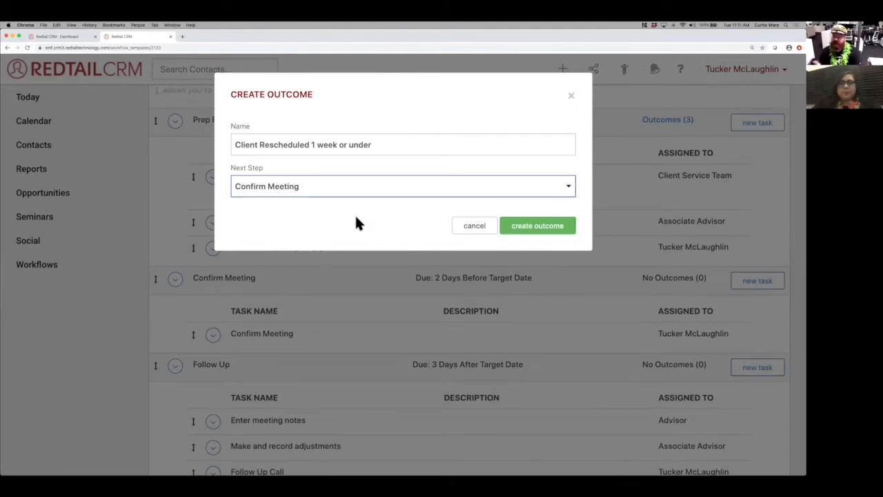
click(312, 145)
text(()
click(396, 144)
text())
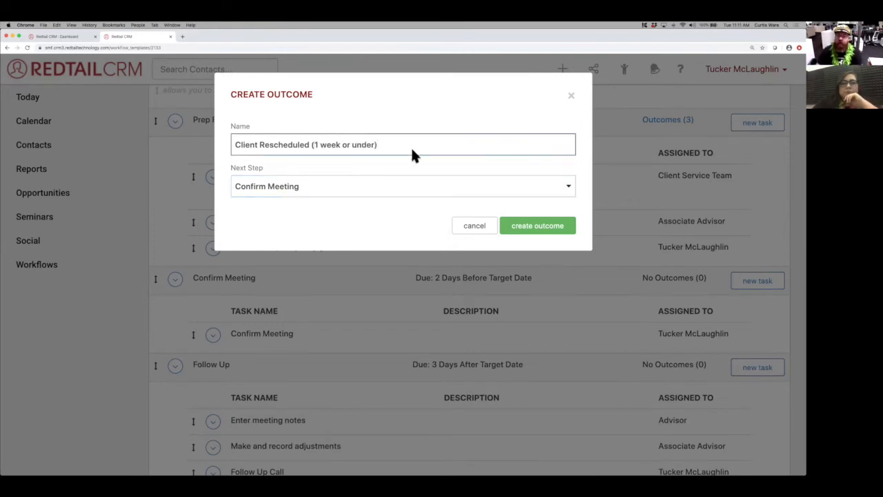
click(541, 224)
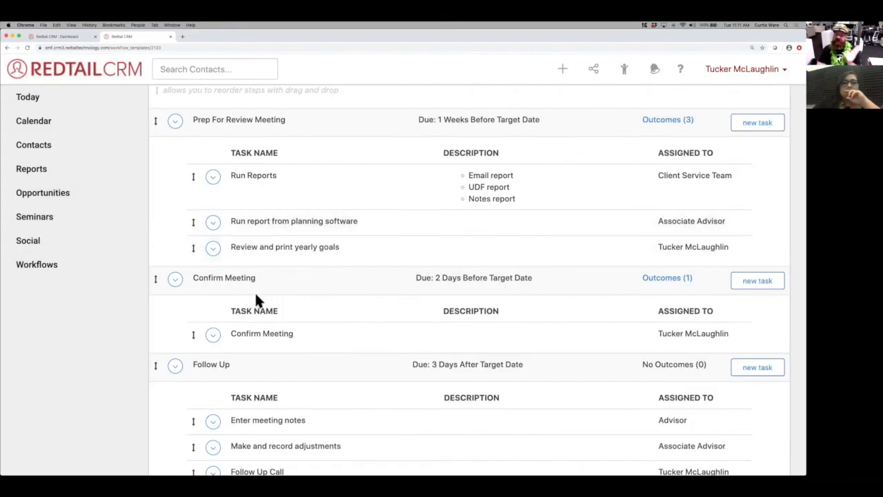
Add a "Client Rescheduled (over 1 week away)" outcome with Prep For Review Meeting as next step to the Confirm Meeting step.
click(173, 282)
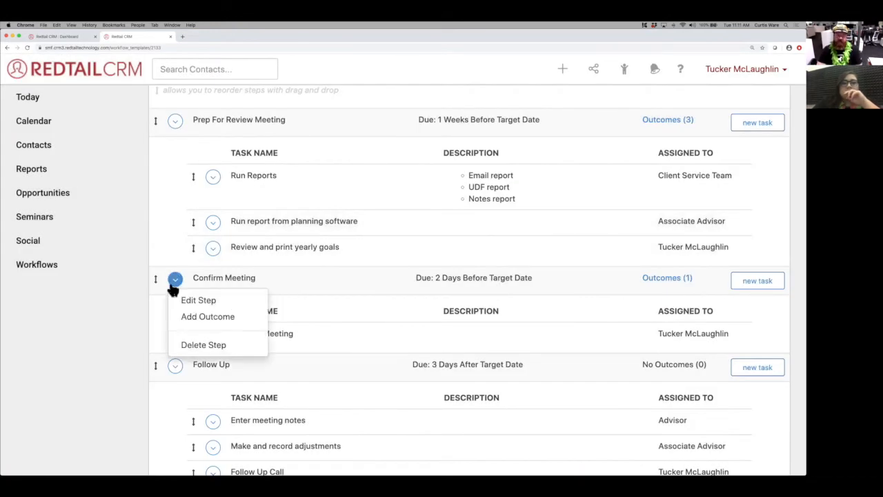
click(208, 317)
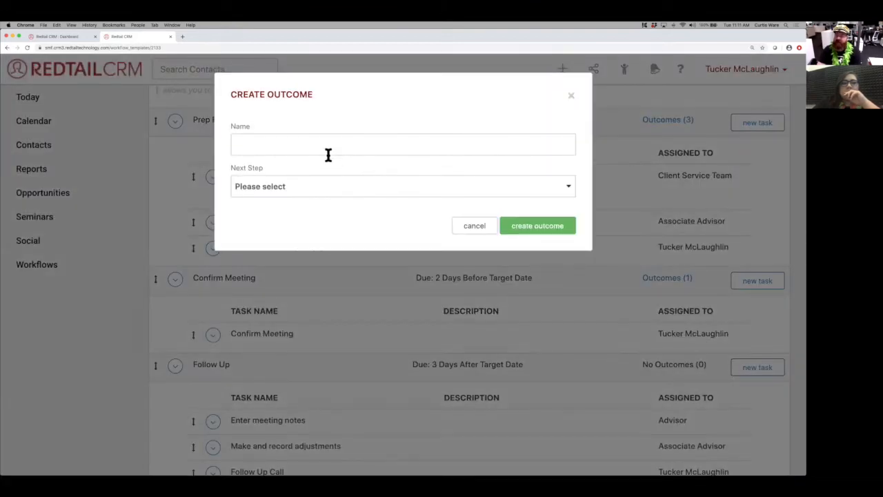
click(328, 149)
text(Client)
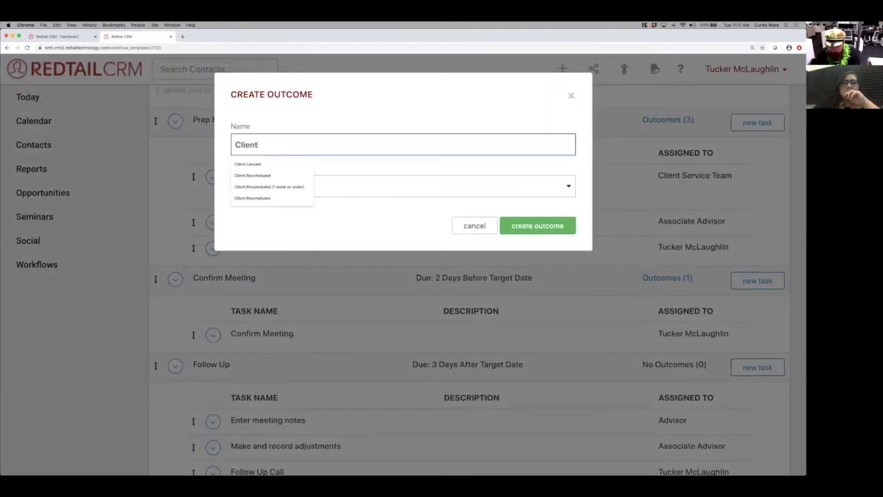
text( Reschedule)
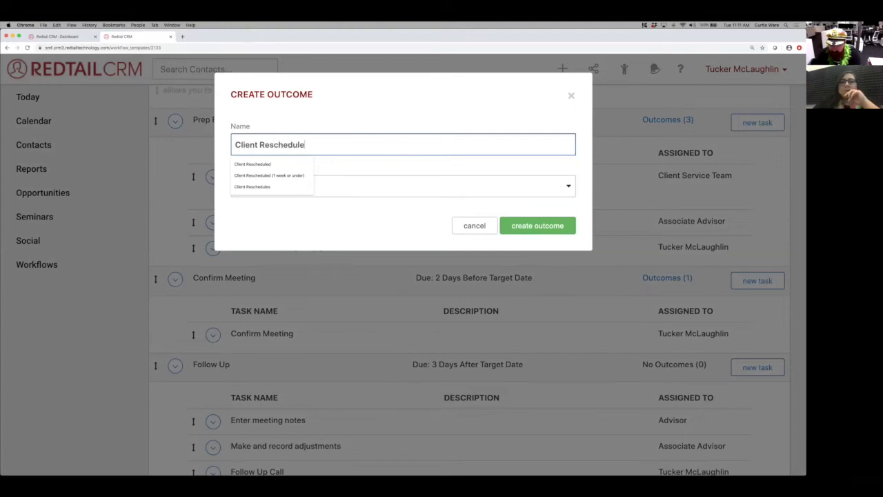
text(d (o)
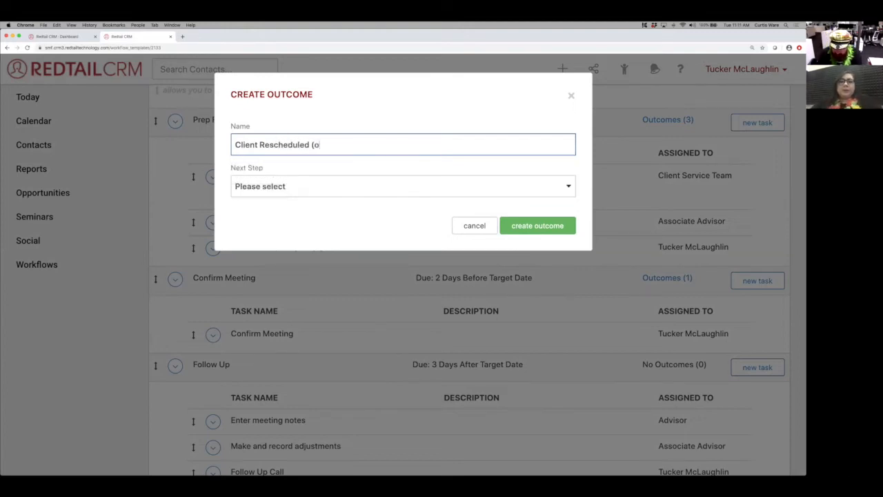
text(ver 1 week )
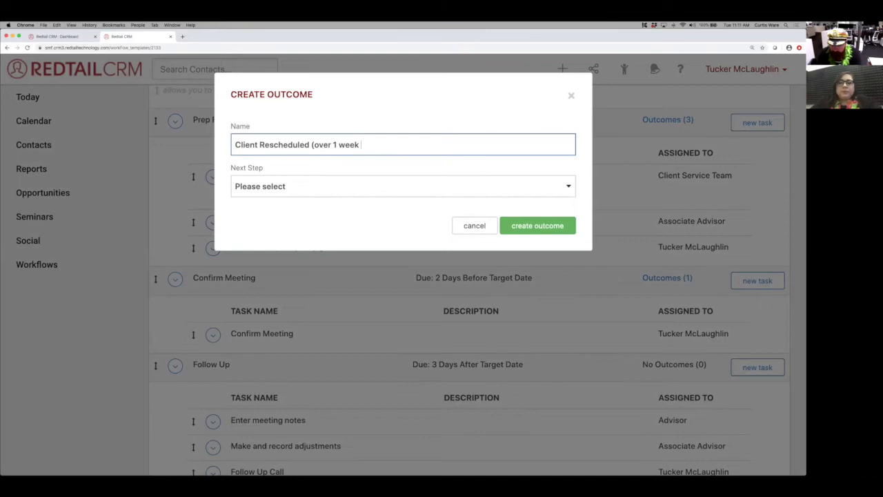
text(away))
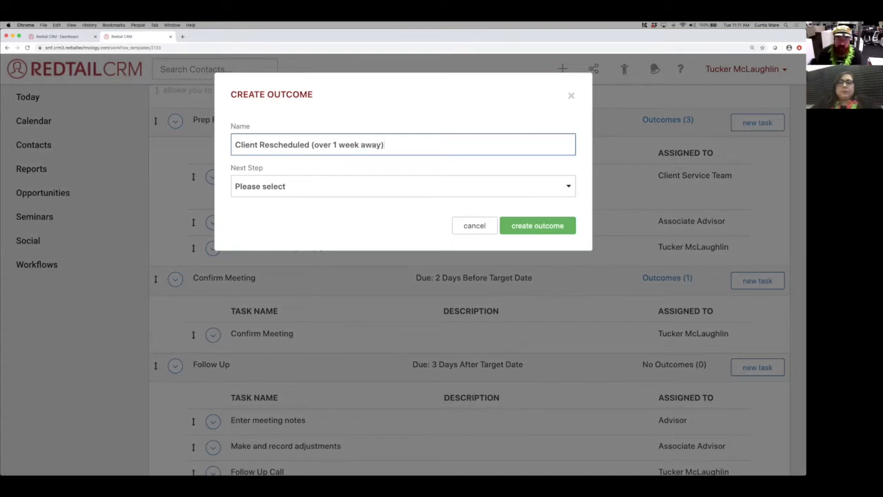
click(349, 185)
click(343, 210)
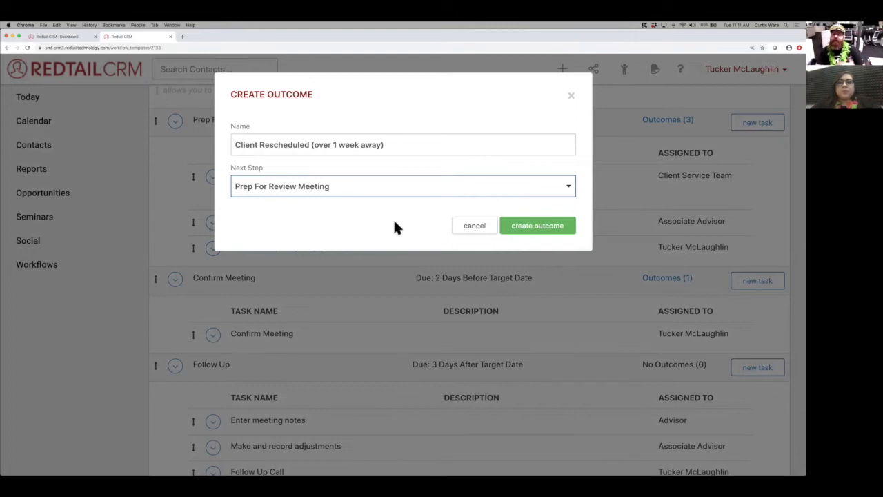
click(528, 234)
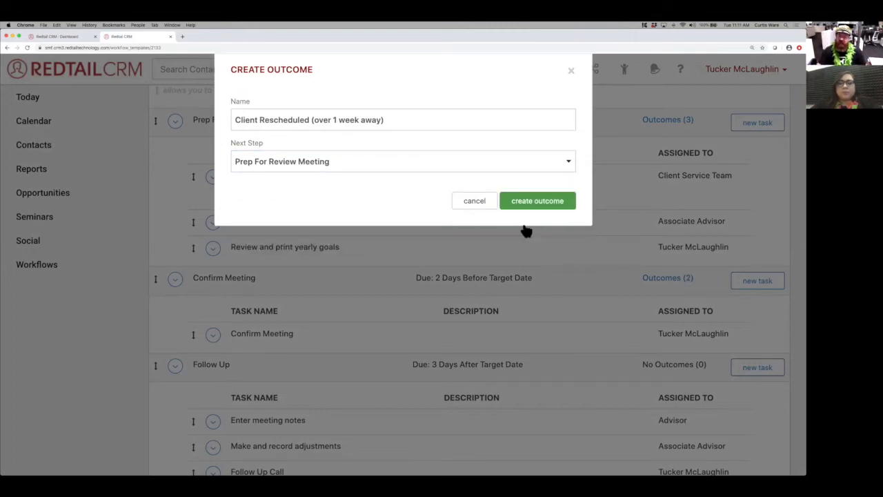
Add a "Client Cancels" outcome with COMPLETE WORKFLOW as next step to the Confirm Meeting step, and review that step's outcomes.
click(176, 279)
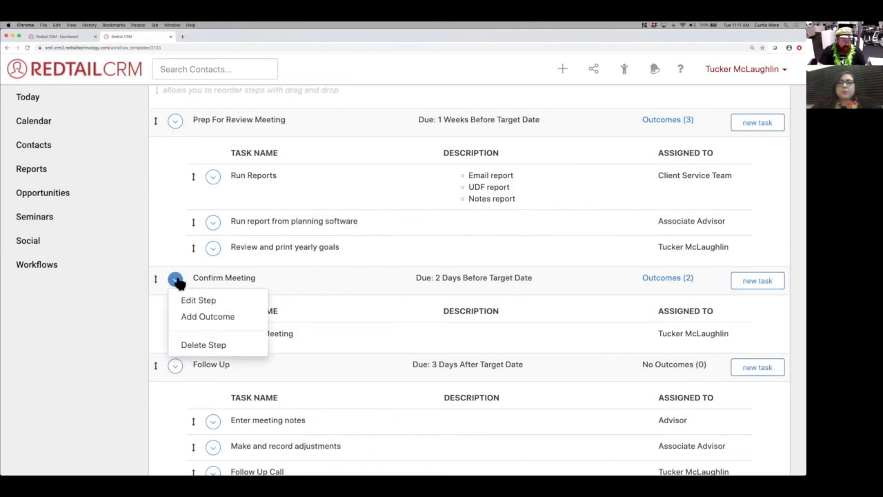
click(202, 318)
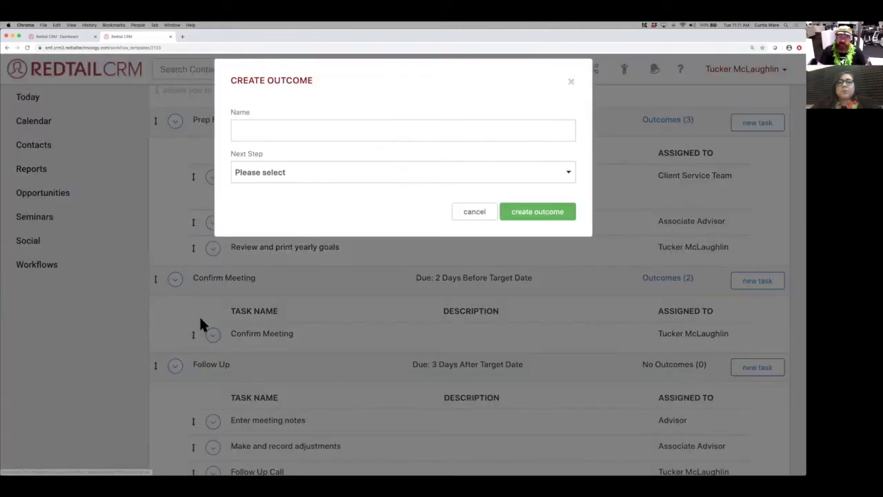
click(341, 145)
text(Client Cancels)
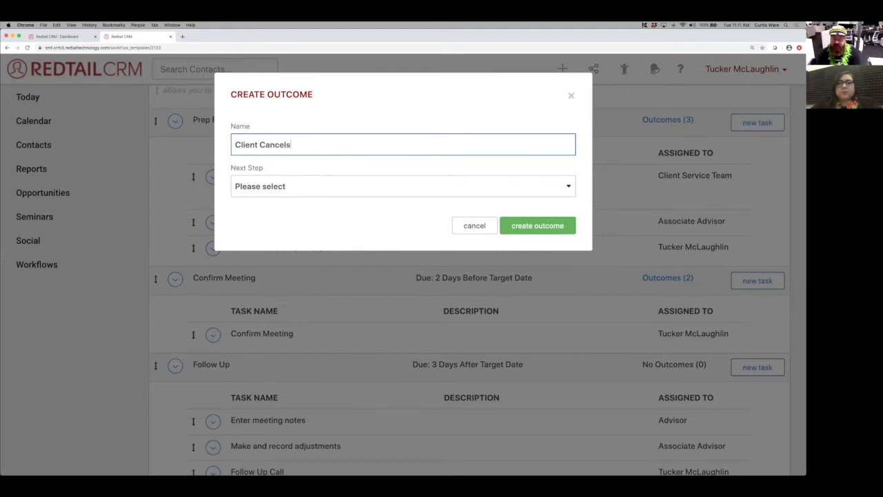
click(352, 186)
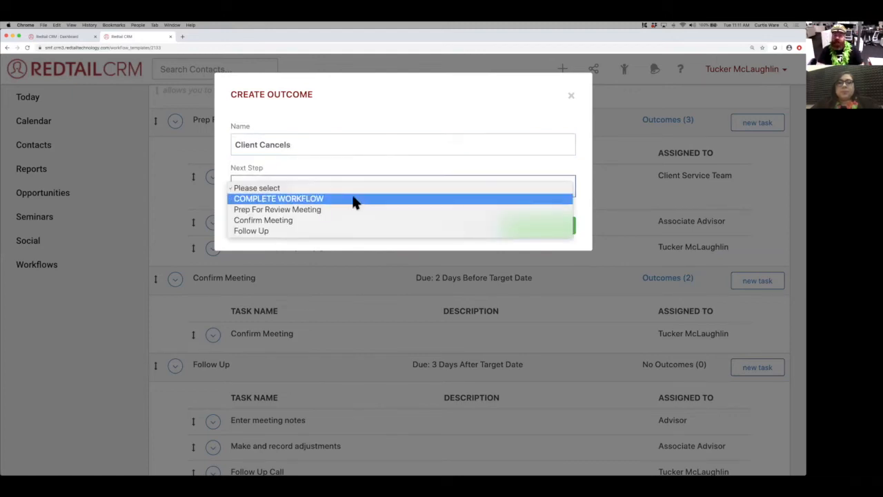
click(354, 199)
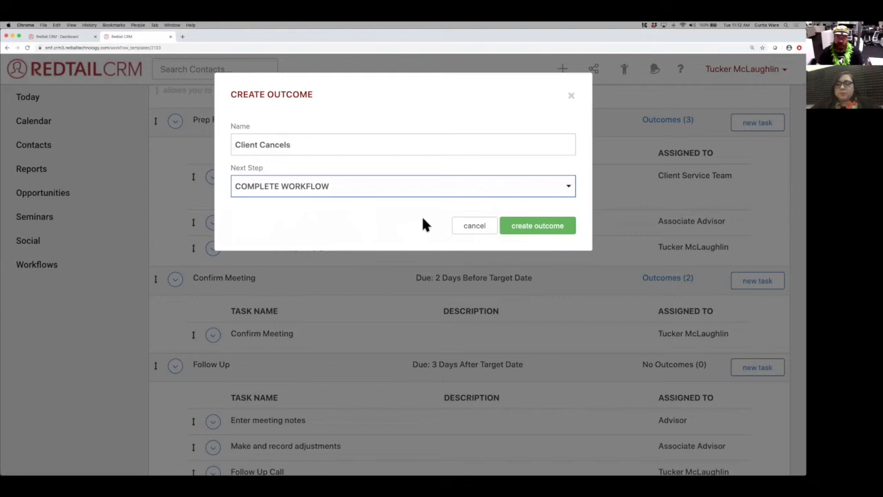
click(545, 227)
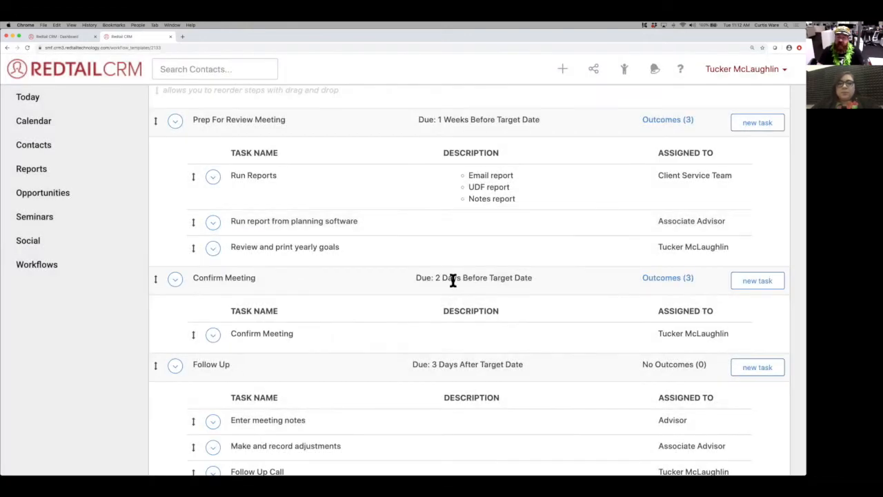
click(654, 279)
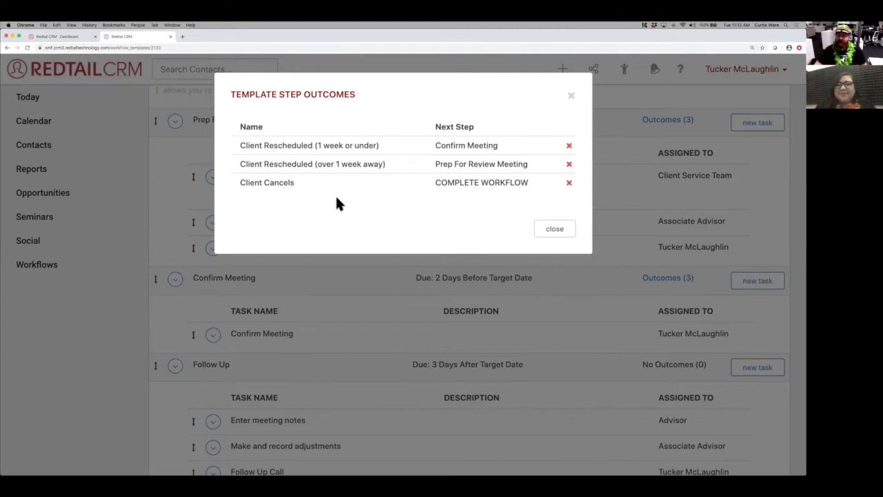
click(552, 233)
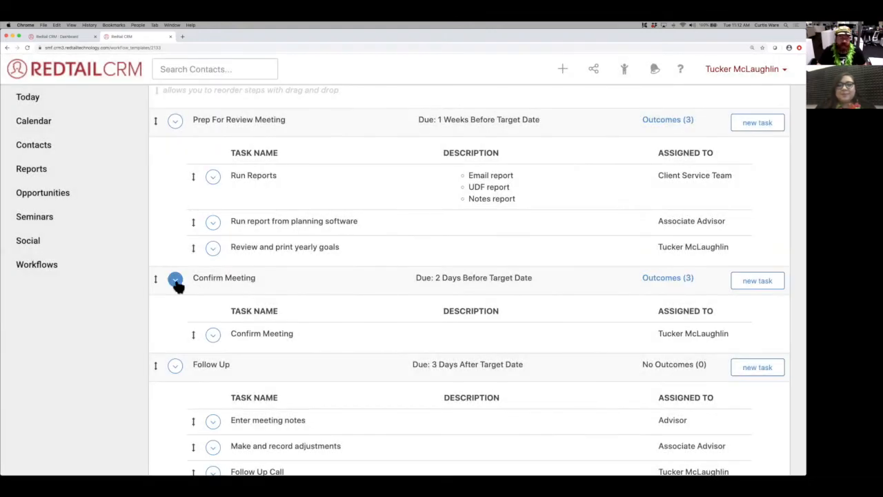
Add a "Meeting Confirmed" outcome with Follow Up as next step to Confirm Meeting, and review the Confirm Meeting and Prep For Review Meeting outcomes.
click(176, 283)
click(195, 315)
click(304, 146)
text(Meeting Co)
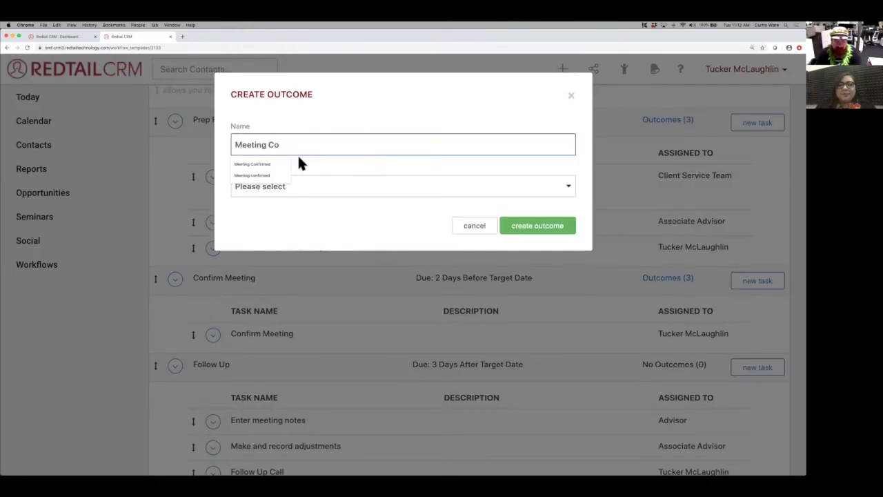
click(270, 165)
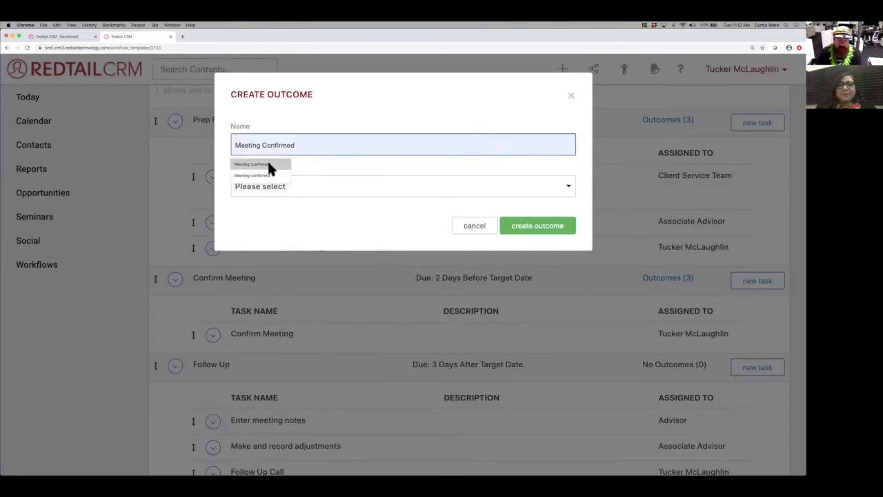
click(283, 185)
click(298, 232)
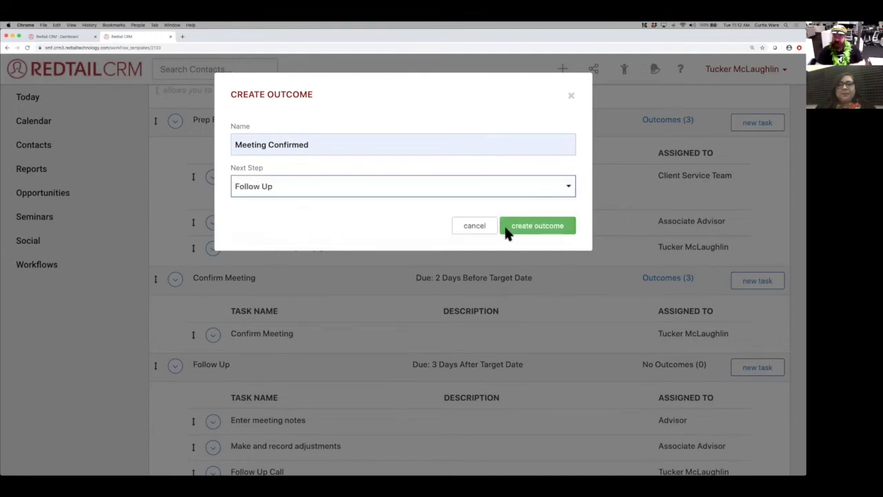
click(528, 228)
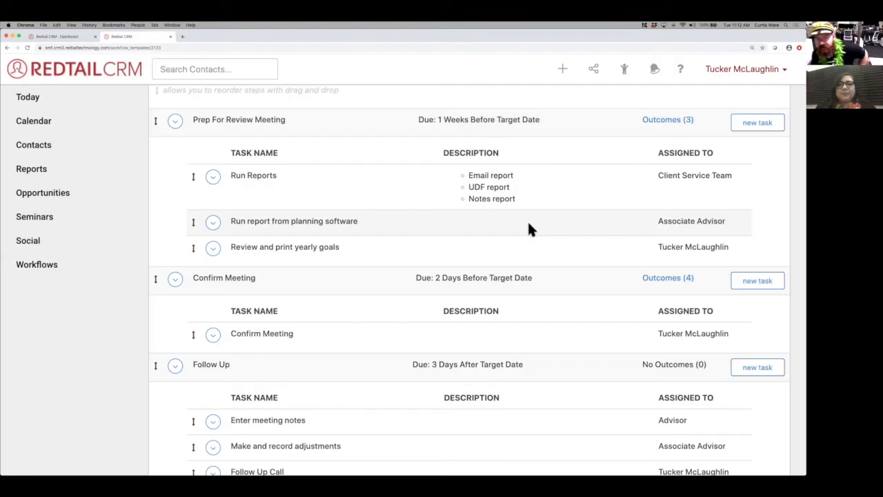
click(668, 278)
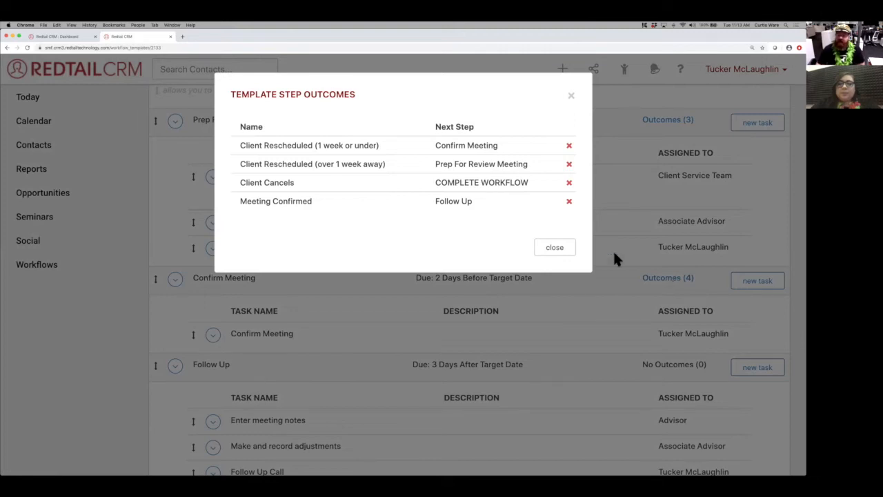
click(543, 249)
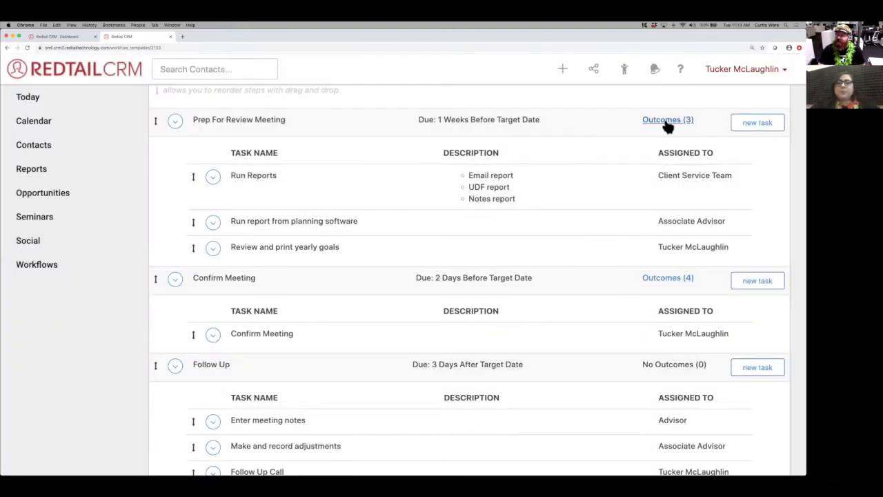
click(665, 122)
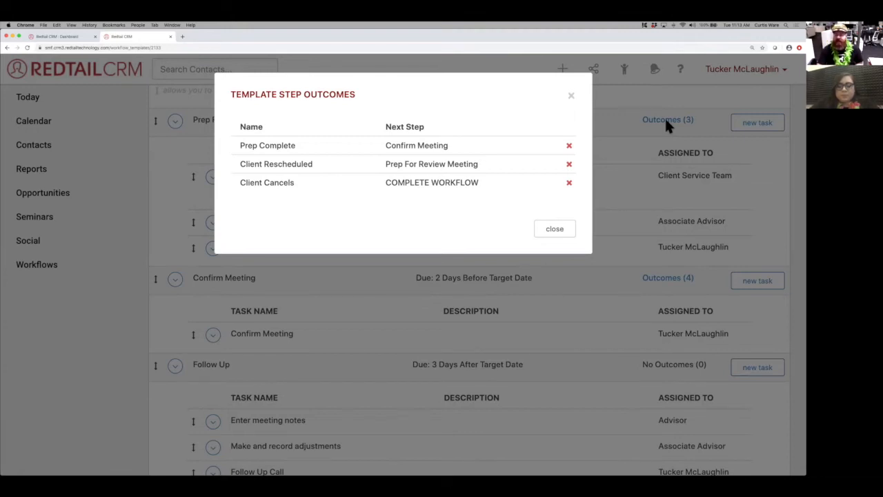
click(570, 96)
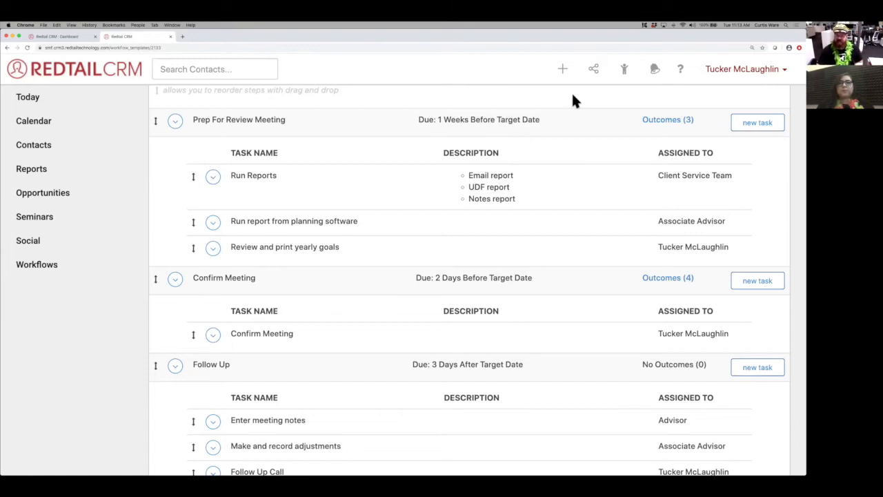
Add a "Follow Up Complete" outcome with COMPLETE WORKFLOW as next step to the Follow Up step.
scroll(539, 270, down, 1)
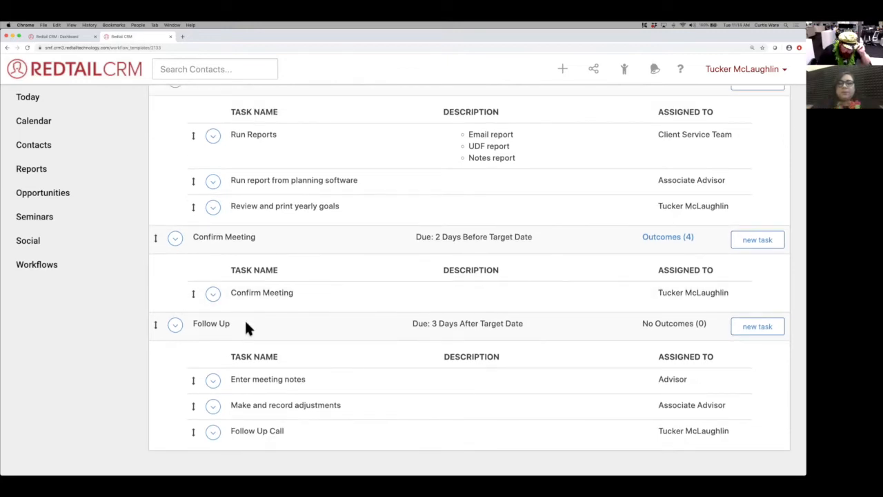
click(176, 326)
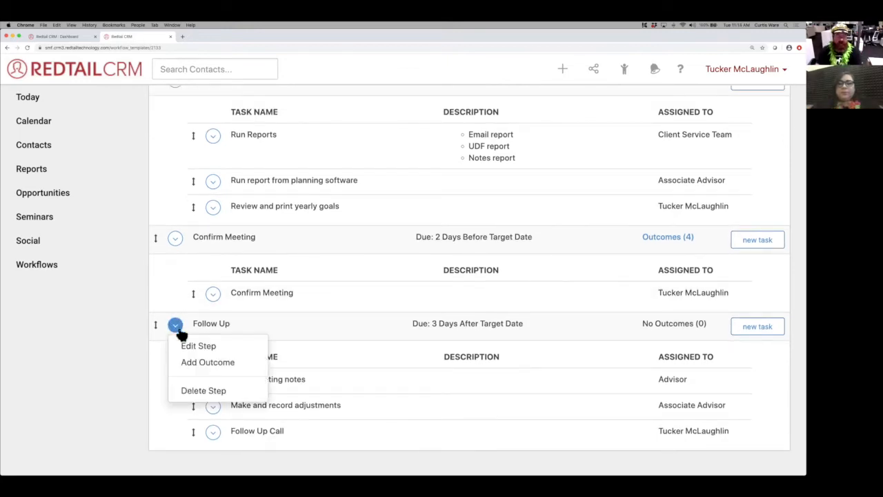
click(202, 362)
click(312, 146)
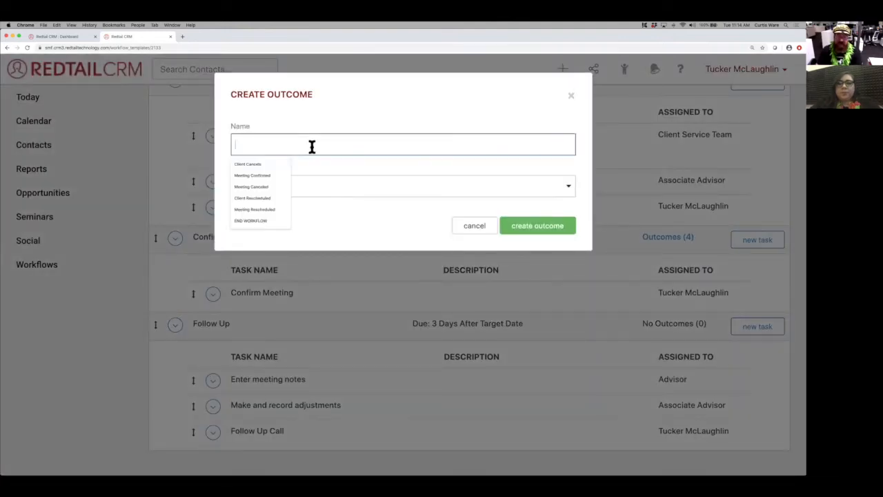
text(Follow Up)
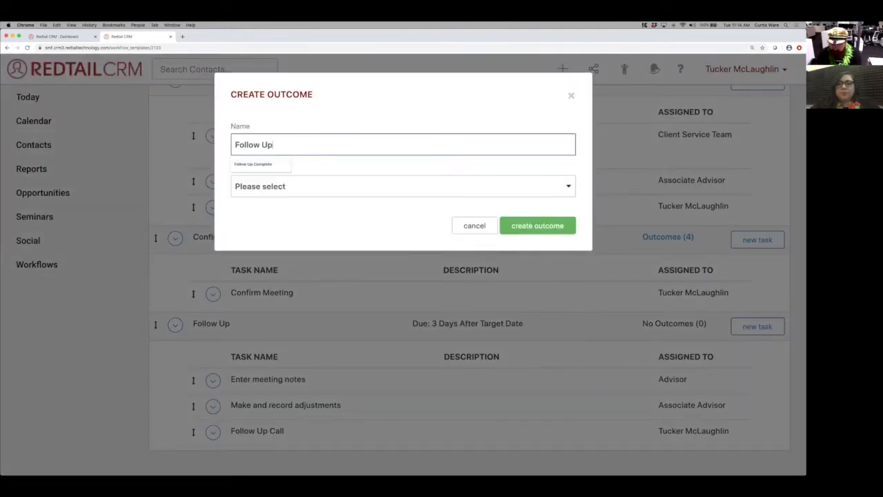
text( Complete)
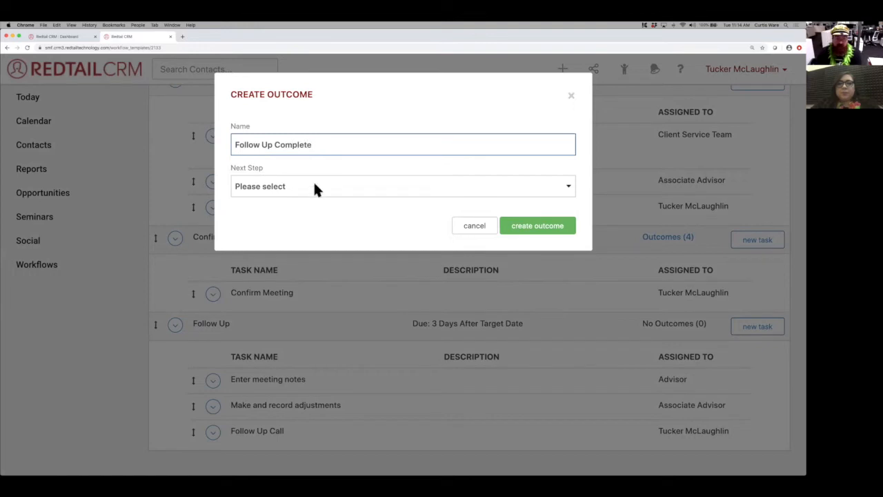
click(314, 185)
click(315, 199)
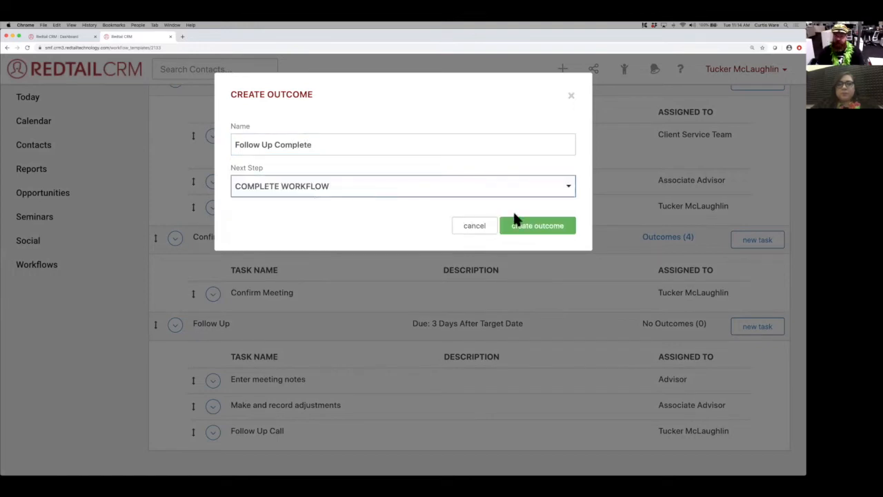
click(540, 228)
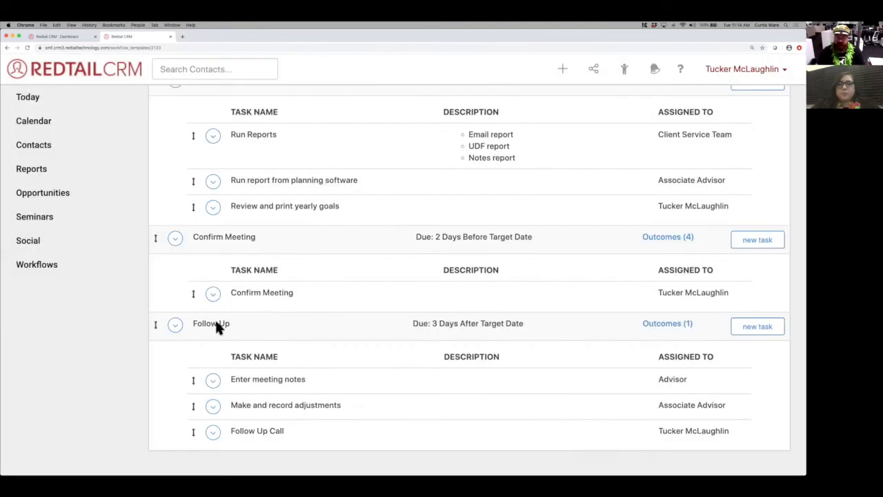
Start a new outcome for the Follow Up step named "Paperwork NIGO (New Meeting Scheduled)".
click(177, 326)
click(201, 363)
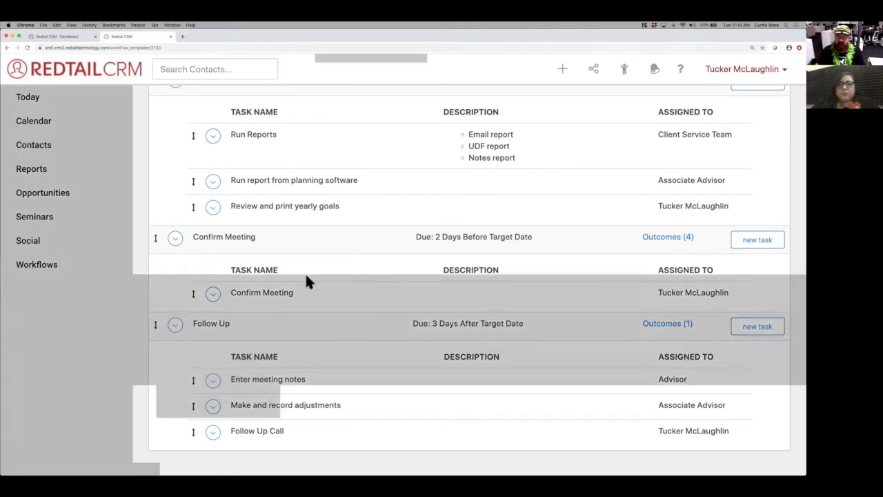
click(317, 151)
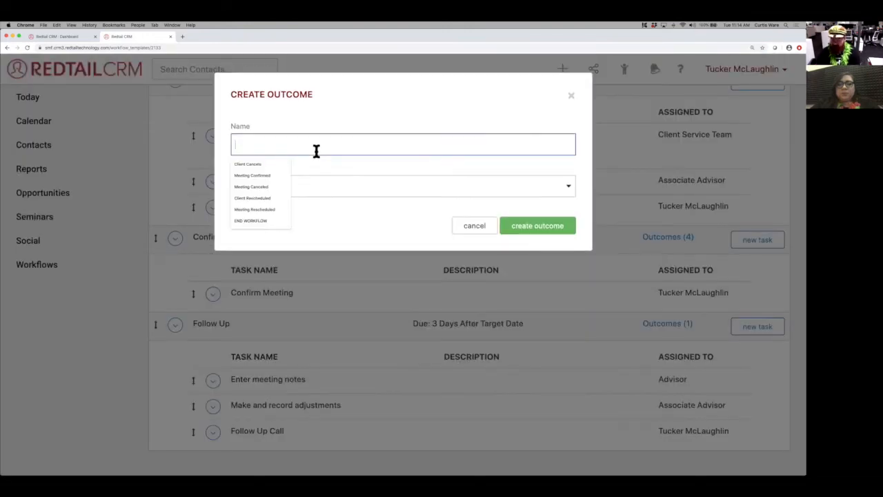
text(Paper)
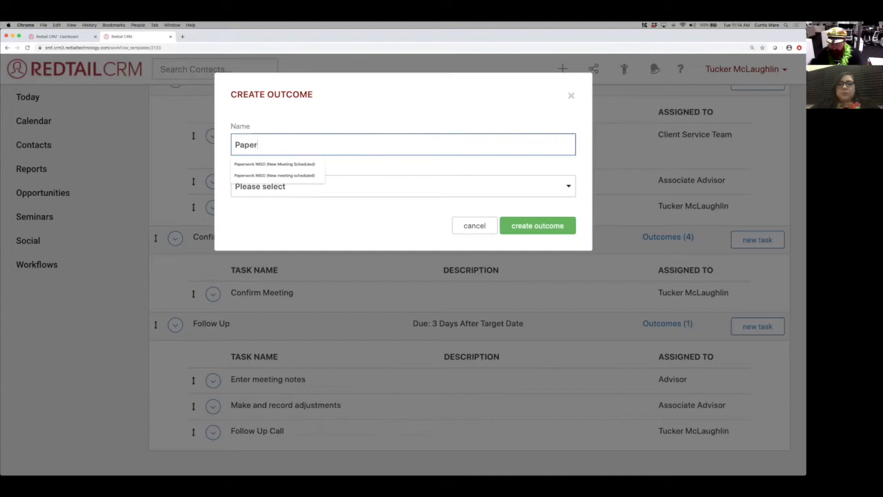
text(work NIGO (New Meeting Scheduled)
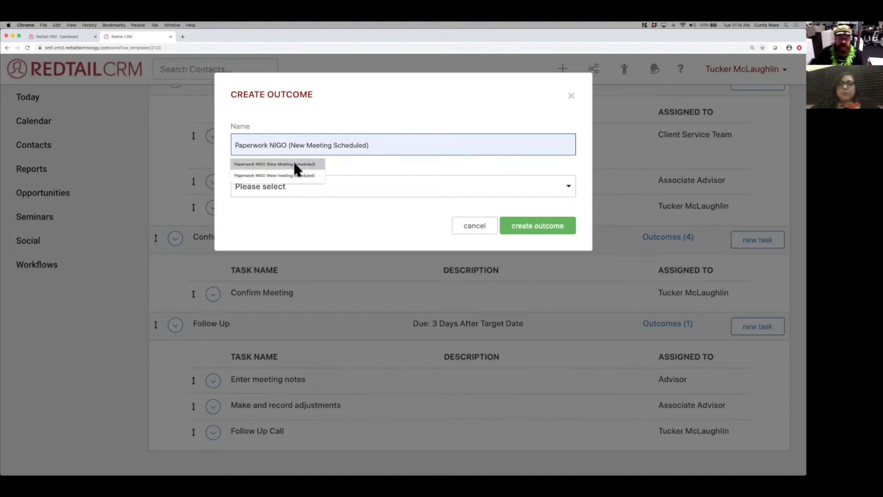
click(294, 165)
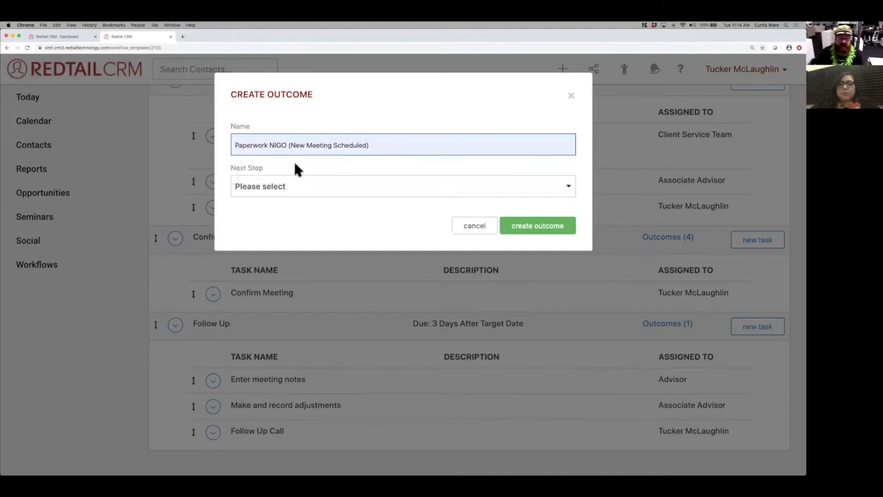
drag(304, 144, 391, 147)
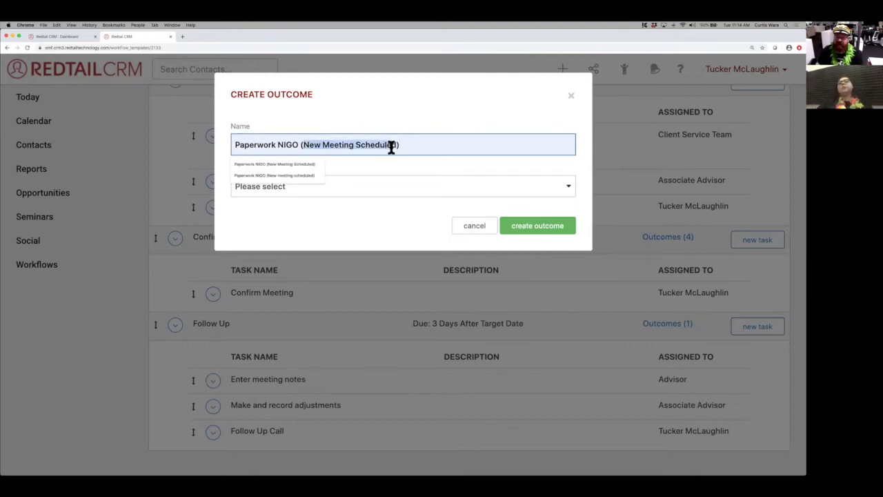
click(390, 164)
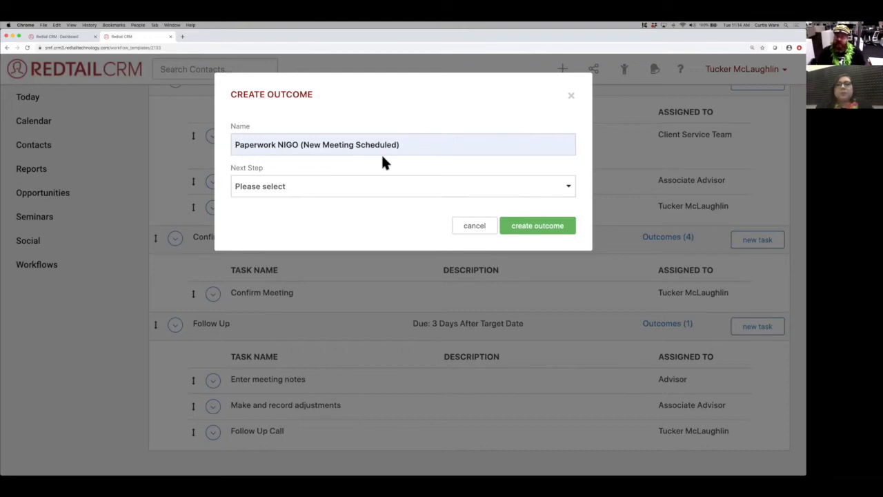
Change the parenthetical wording in the new outcome's name so it reads "Paperwork NIGO (Schedule New Meeting)".
drag(397, 144, 303, 143)
text(Schedule New)
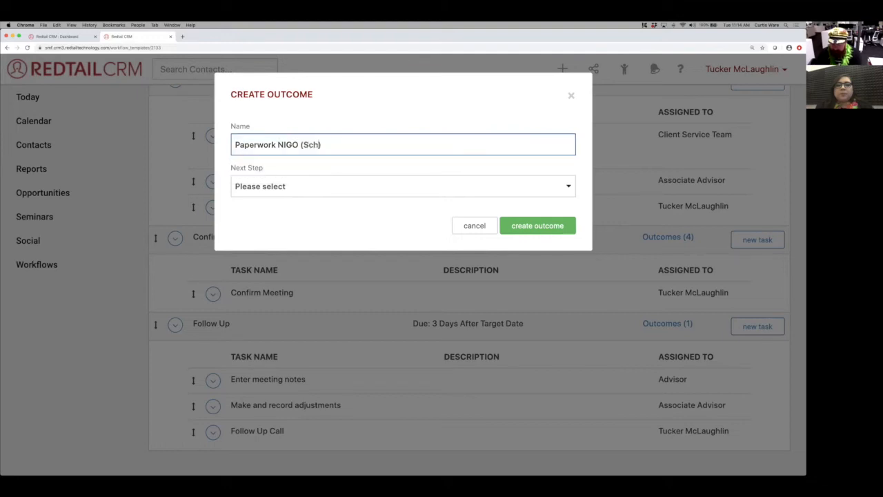
text( Meeting)
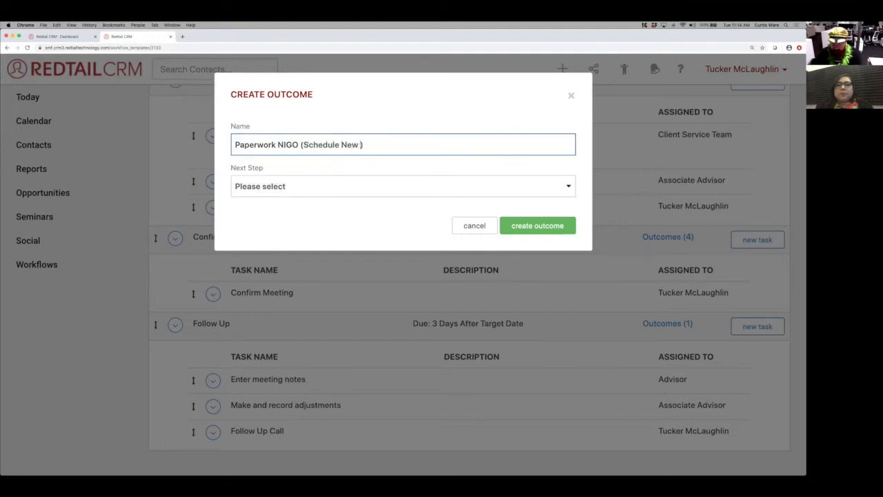
click(322, 128)
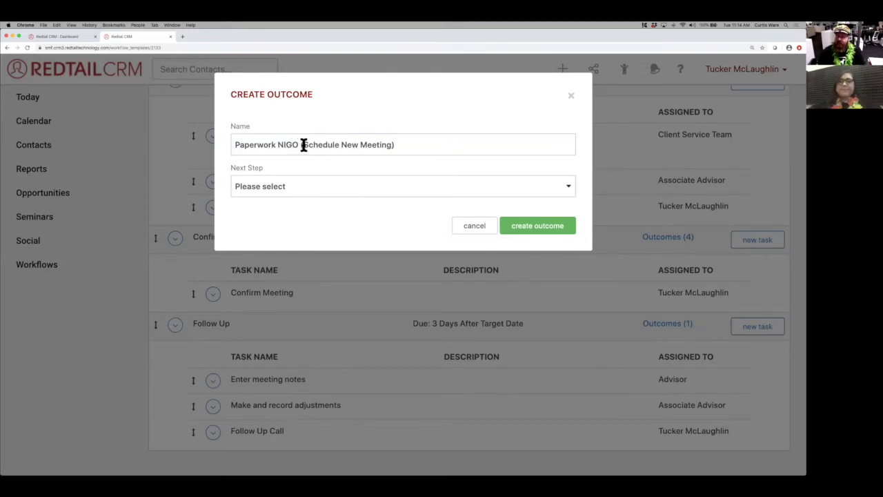
drag(302, 145, 382, 145)
click(377, 168)
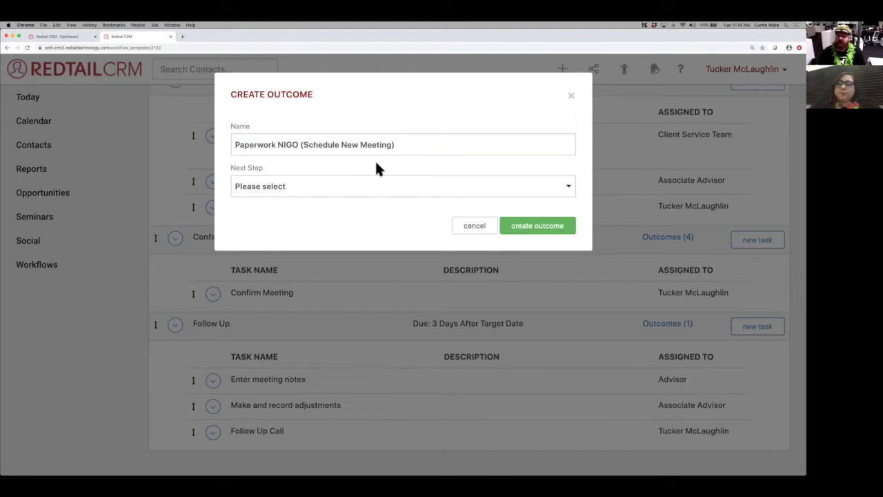
Set the paperwork outcome's next step to COMPLETE WORKFLOW and create the outcome.
click(368, 190)
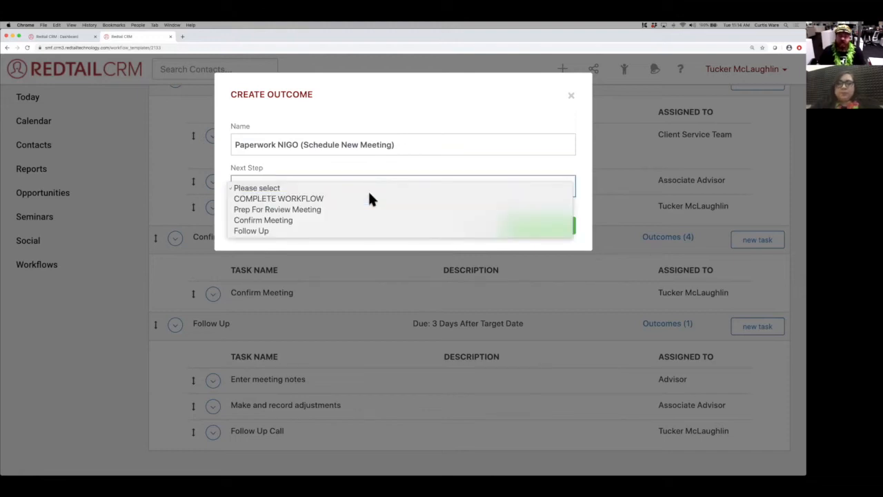
click(369, 197)
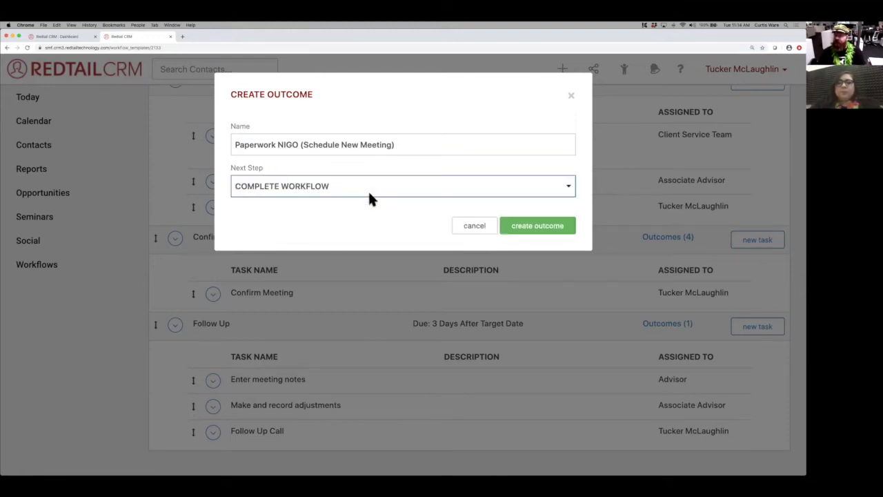
click(541, 227)
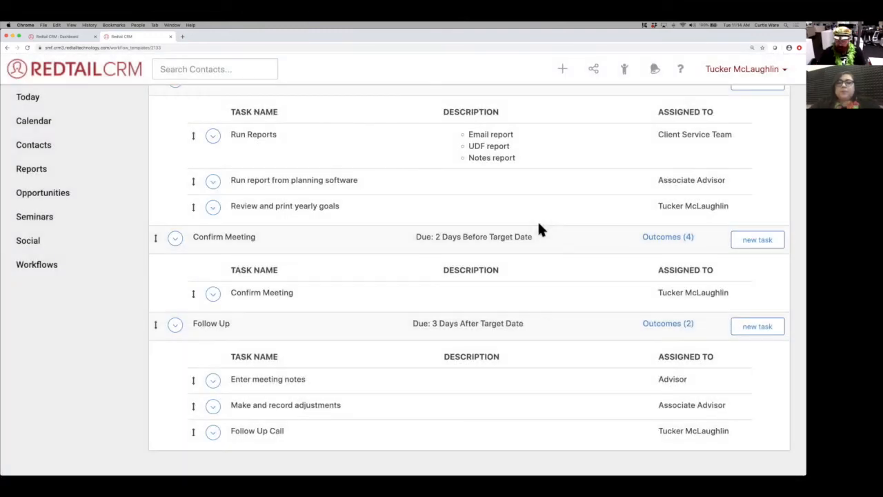
Compare the whole SUMMER SERIES - Client Review template with the Client Review Workflow slide in PowerPoint, and return to the template.
key(super+minus)
key(super+minus)
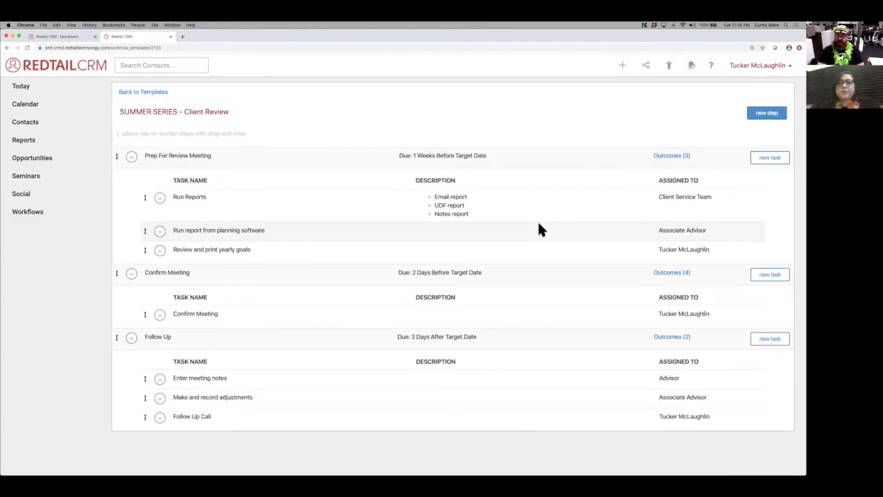
key(ctrl+Right)
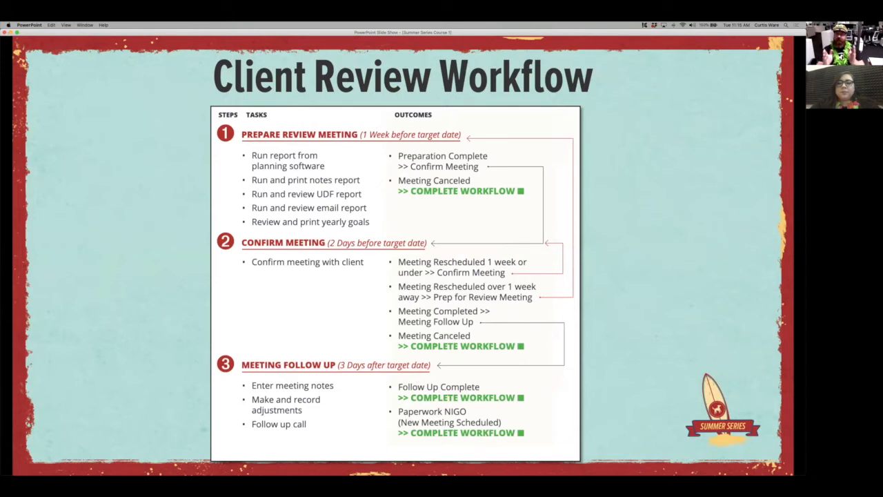
key(ctrl+Left)
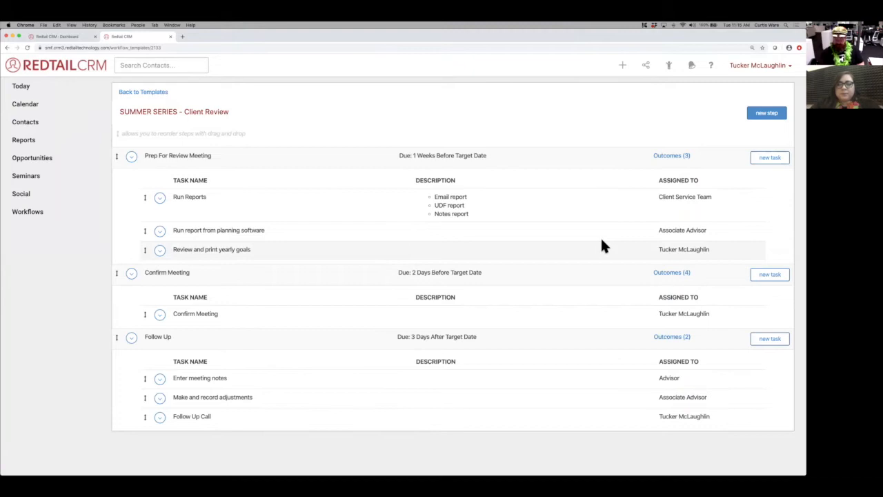
key(super+plus)
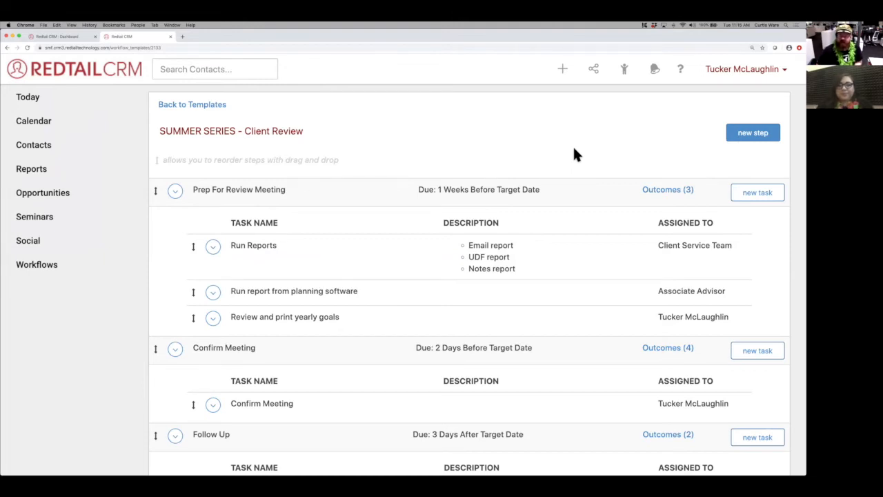
Return to the workflow templates list and check the status of the SUMMER SERIES - Client Review template.
click(198, 107)
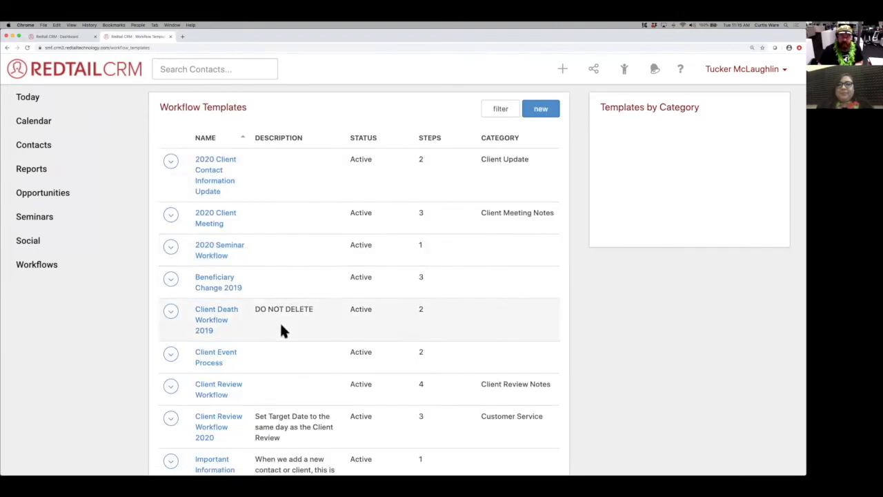
scroll(281, 331, down, 10)
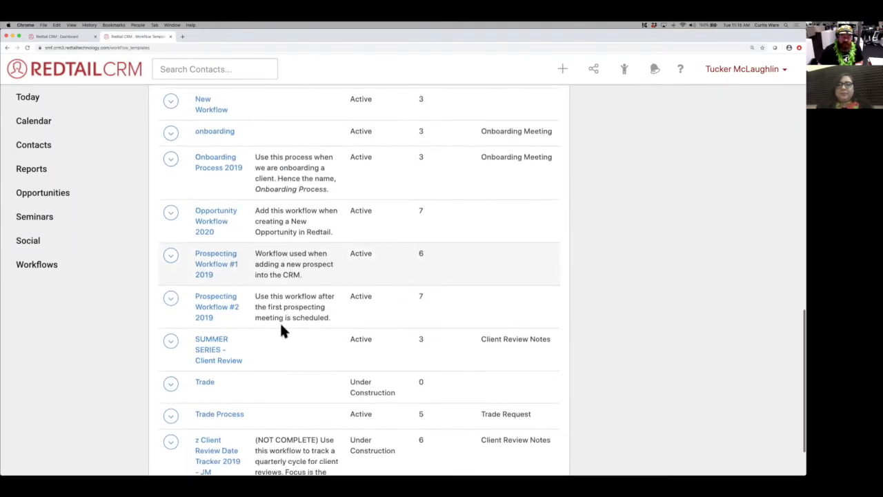
scroll(280, 331, down, 2)
drag(373, 280, 345, 286)
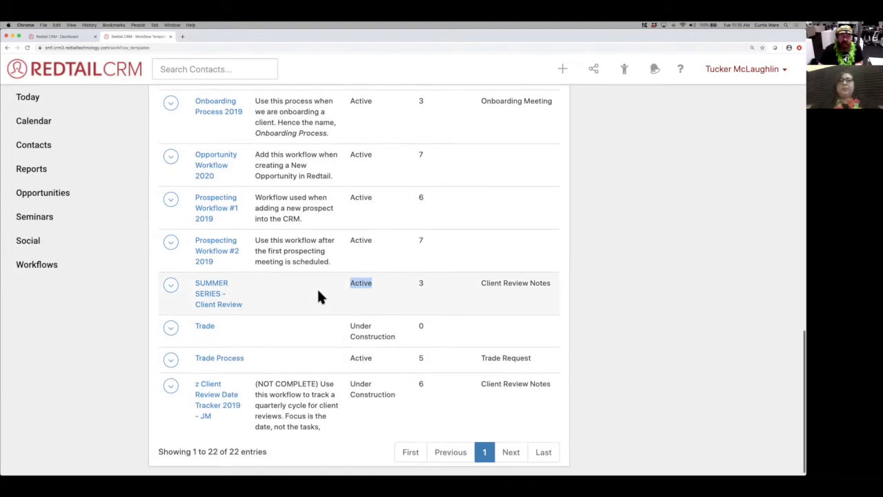
Set the status of the Client Review Workflow 2020 template to Inactive and save the update.
scroll(318, 293, up, 5)
scroll(318, 294, up, 6)
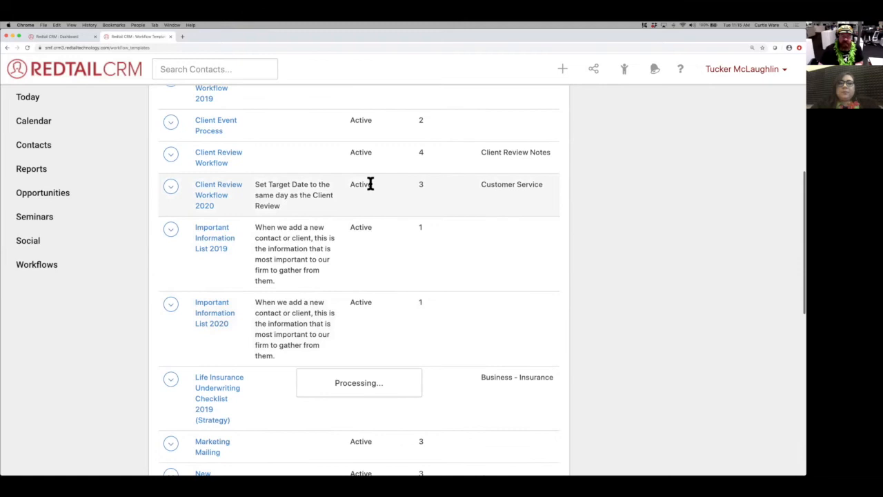
click(174, 186)
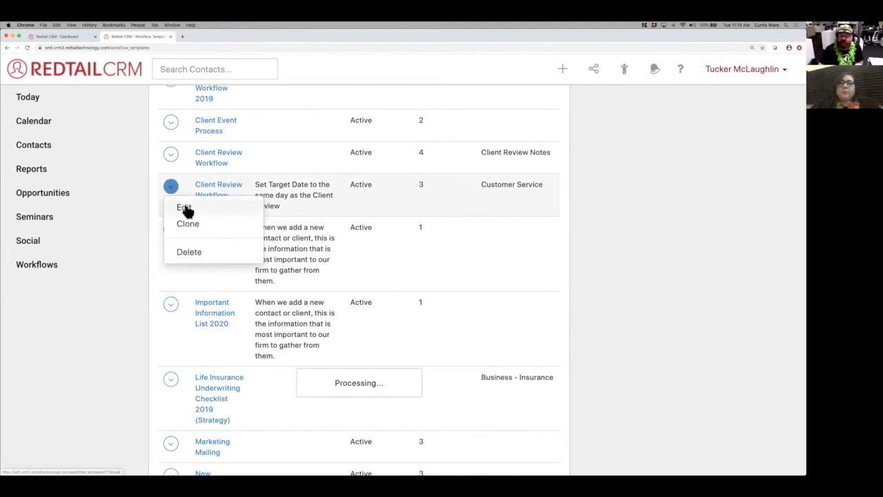
click(185, 208)
click(543, 147)
click(546, 158)
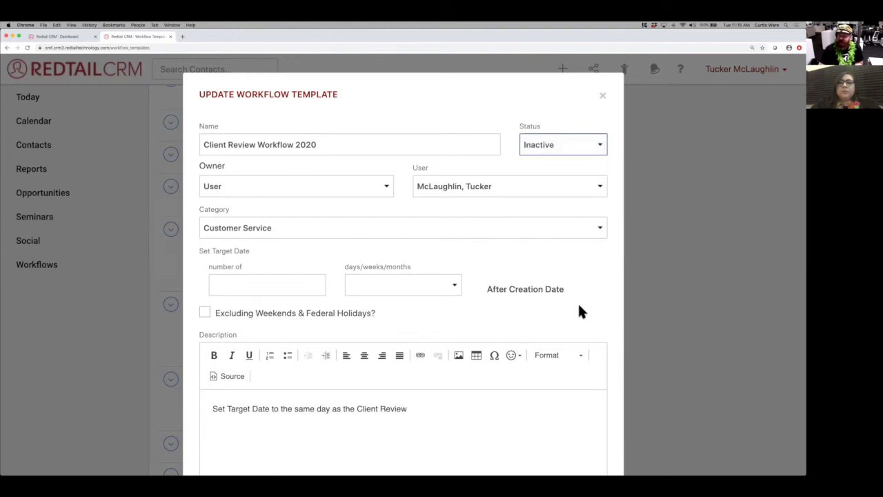
scroll(578, 304, down, 3)
click(577, 433)
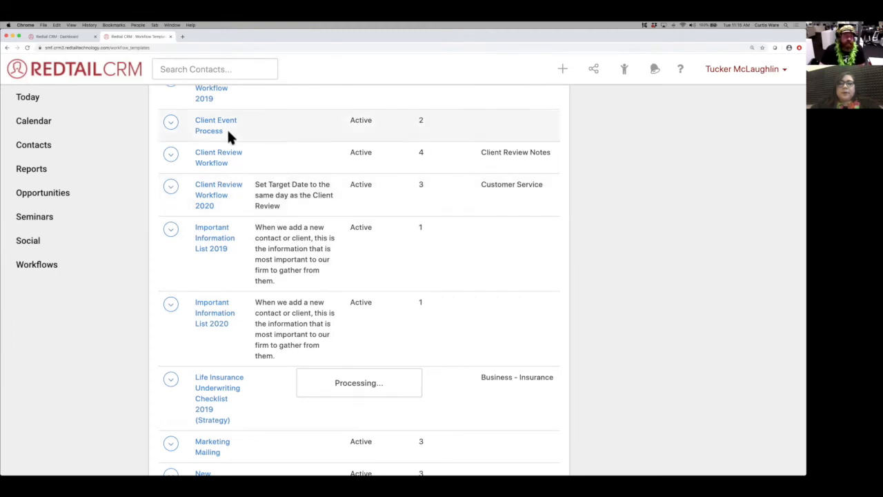
Open the Today dashboard, and switch to the PowerPoint slide show to present the Automations slide.
click(66, 106)
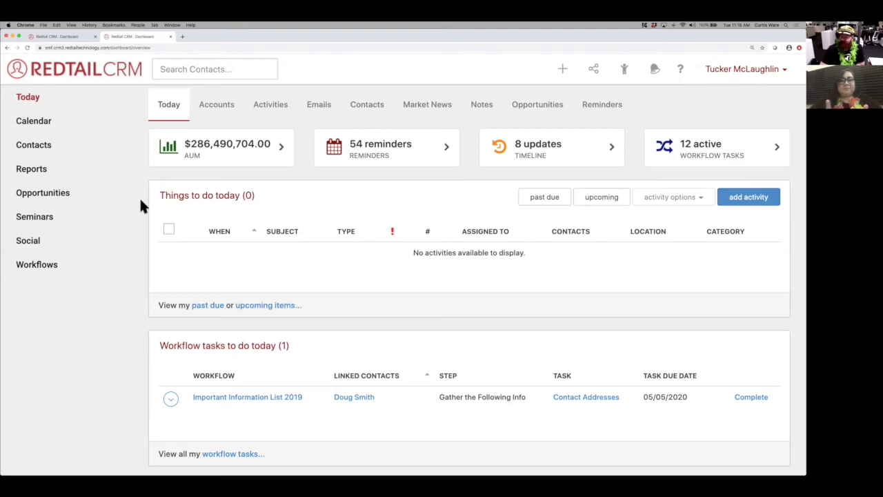
key(ctrl+Right)
key(Right)
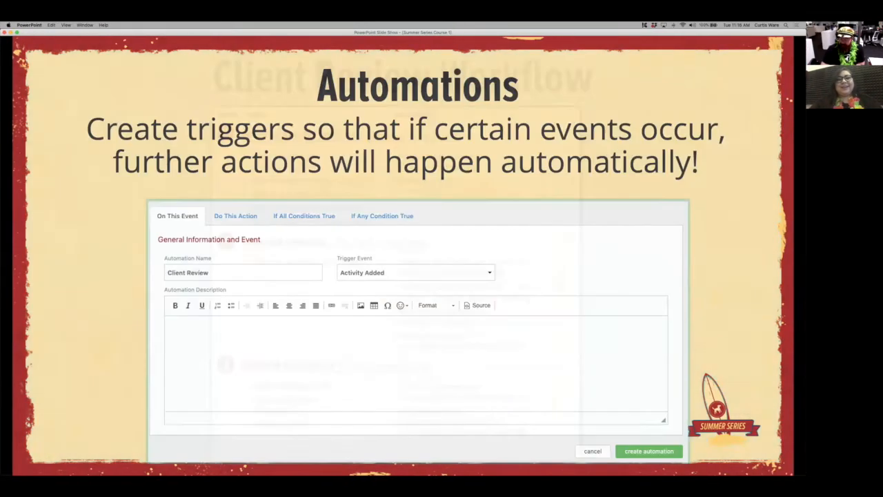
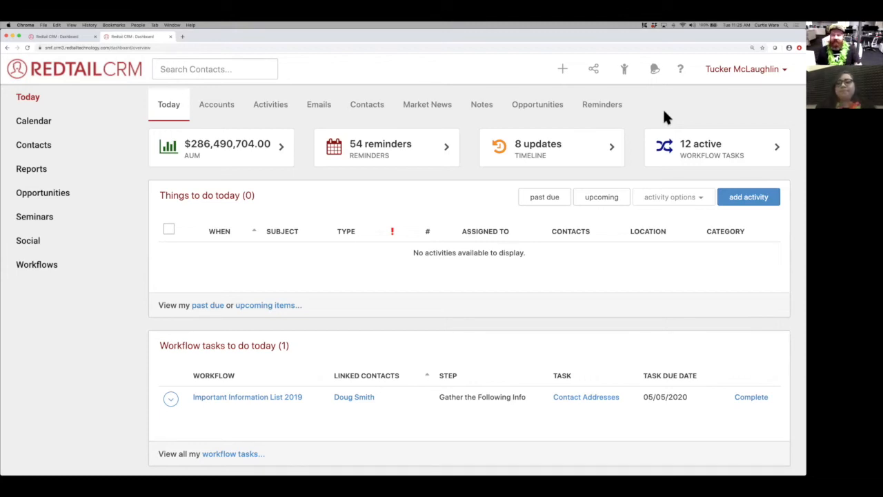
Preview a new activity with the Client Review Template applied, and close the form without creating it.
click(561, 72)
click(542, 98)
click(395, 151)
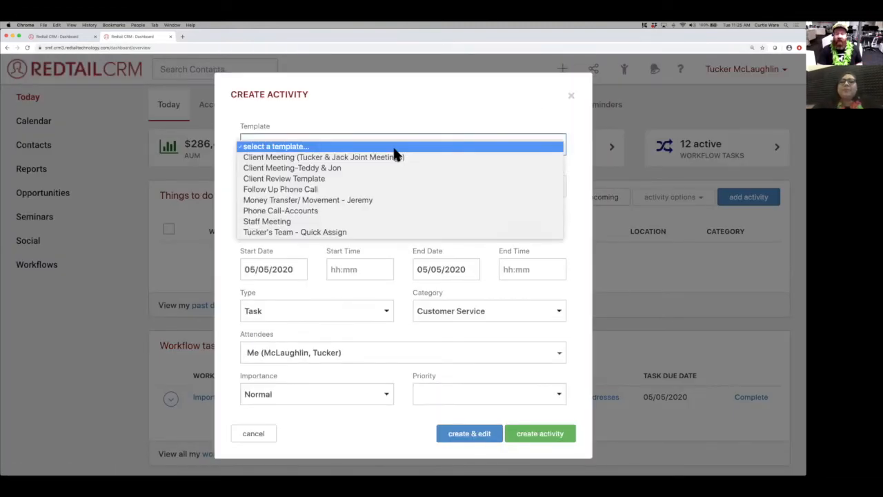
click(385, 179)
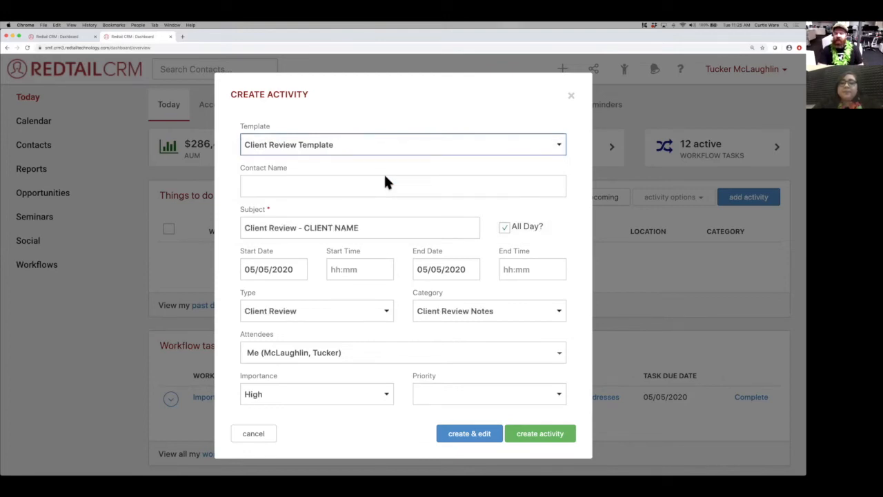
click(571, 96)
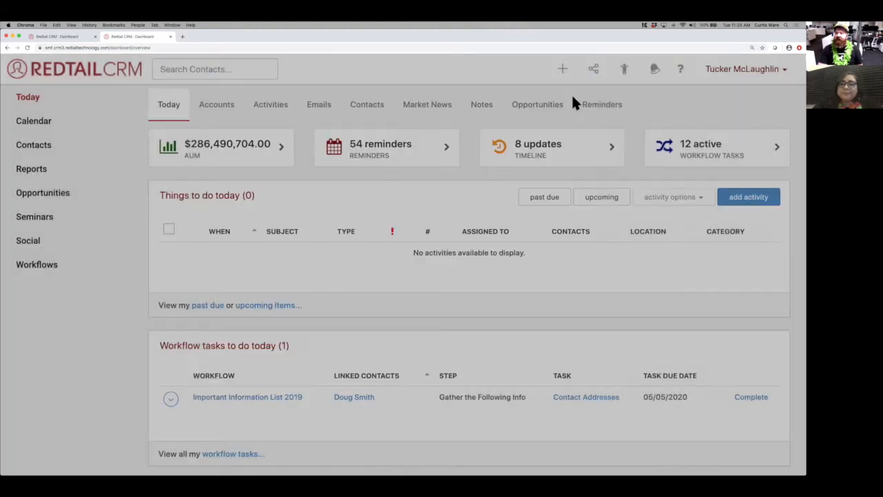
Preview a new workflow based on the SUMMER SERIES - Client Review template, and close the form without creating it.
click(563, 69)
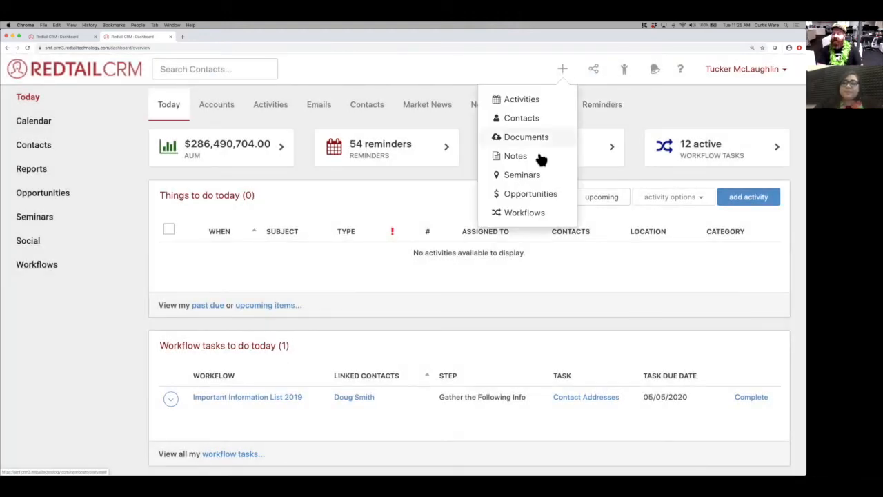
click(540, 215)
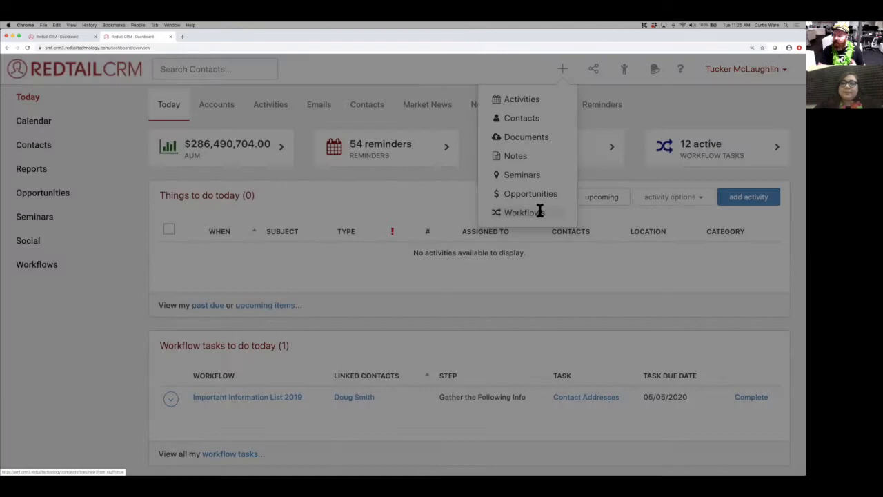
click(338, 148)
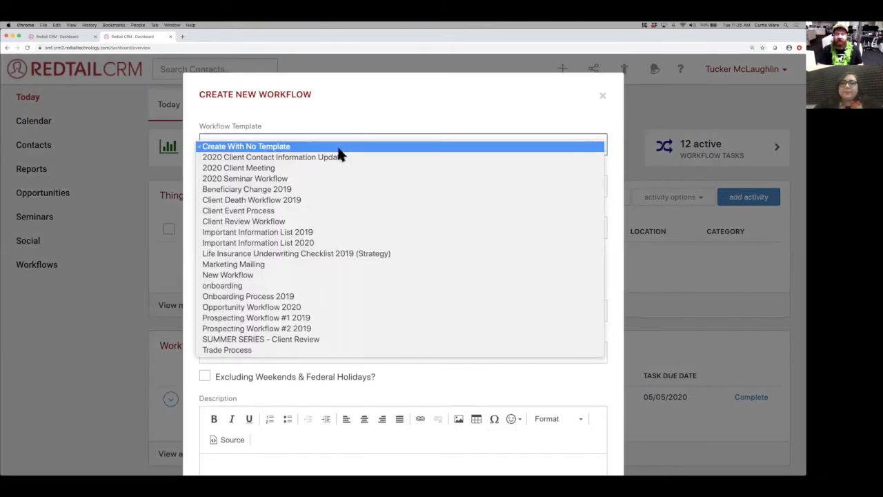
click(312, 339)
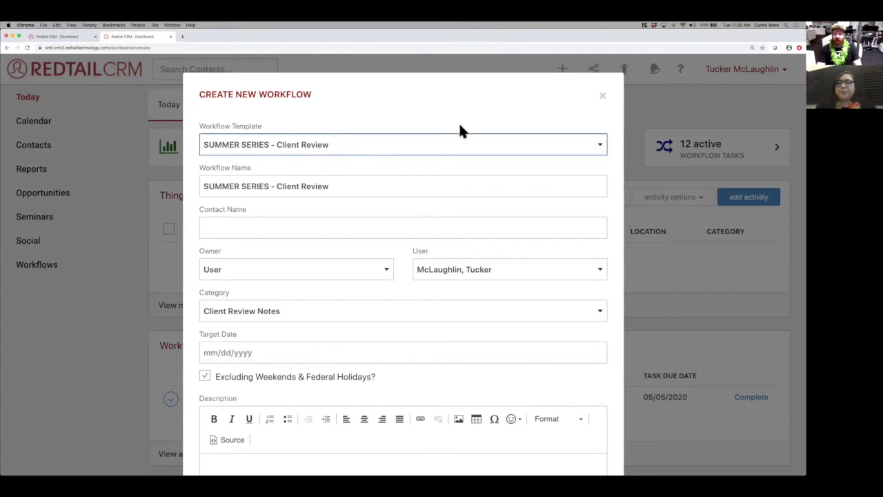
click(603, 97)
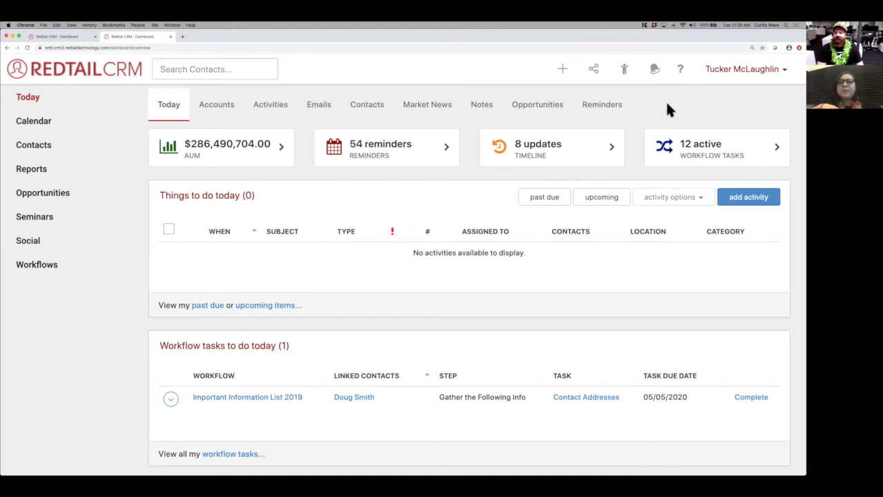
Open the list of automation templates from the account management page.
click(719, 73)
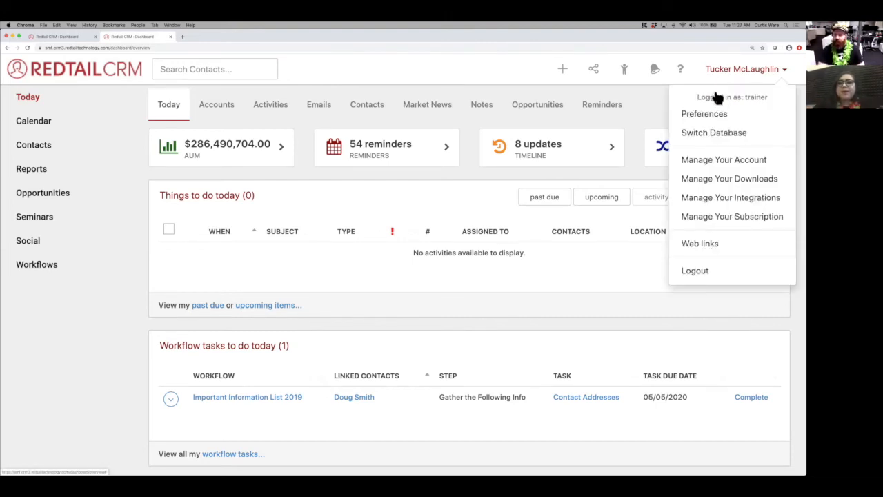
click(710, 160)
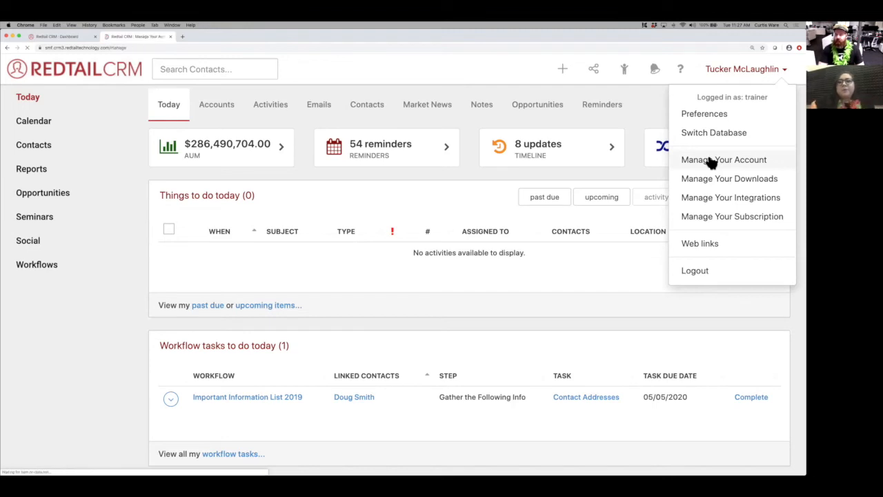
scroll(306, 290, down, 2)
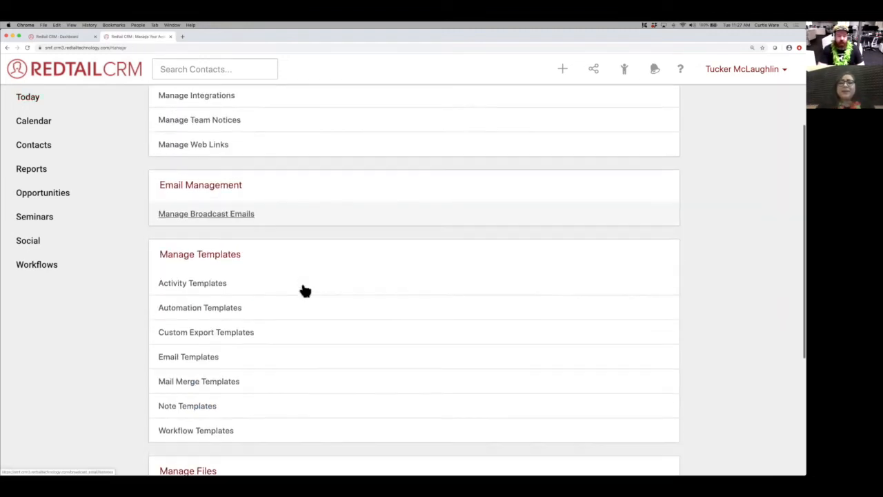
click(207, 308)
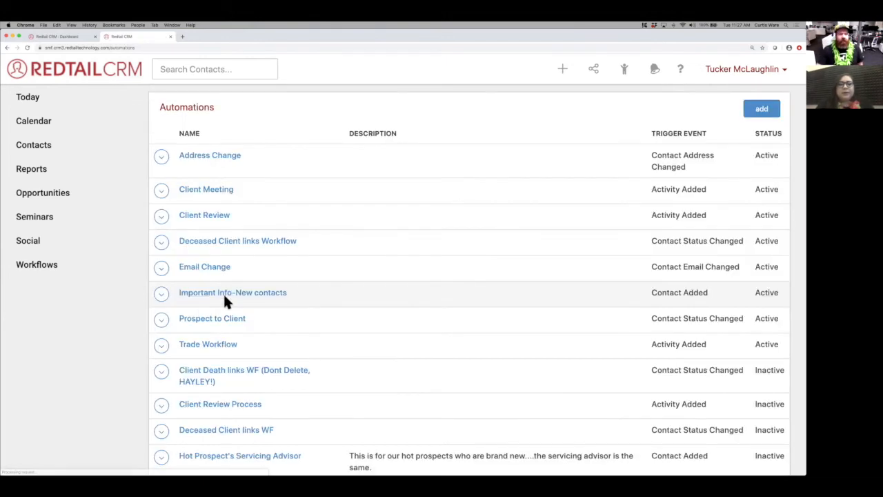
Delete the Address Change and Client Review automations.
click(162, 158)
click(195, 238)
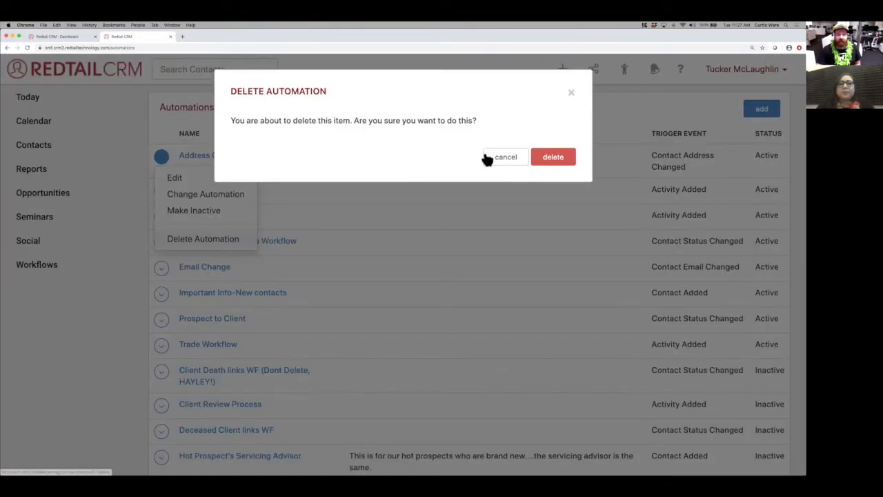
click(548, 162)
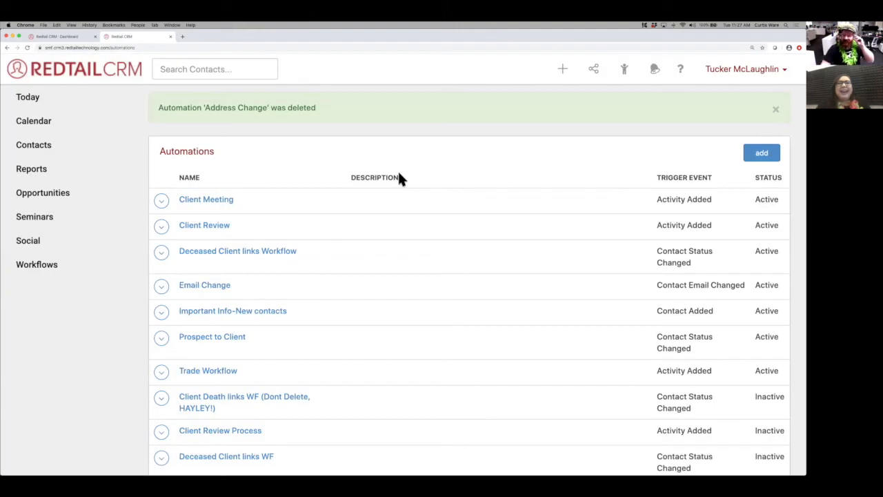
click(161, 226)
click(233, 309)
click(563, 160)
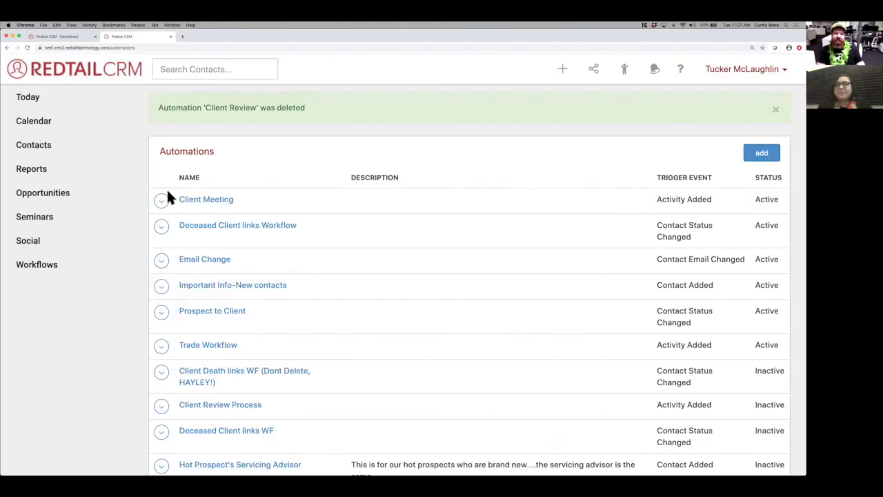
Delete the Client Meeting and Deceased Client links Workflow automations.
click(162, 199)
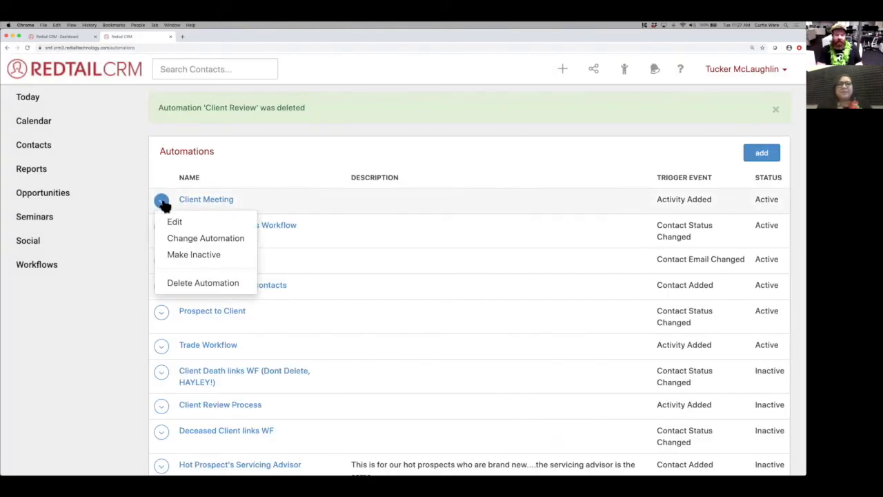
click(220, 289)
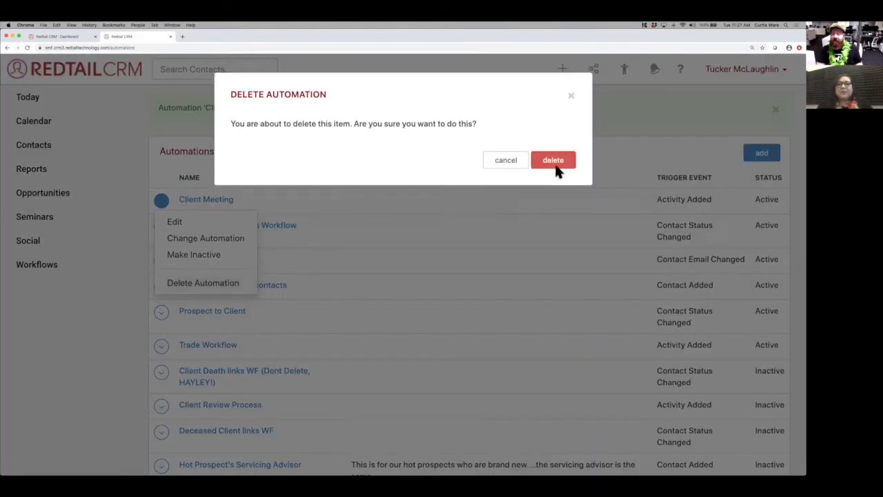
click(556, 164)
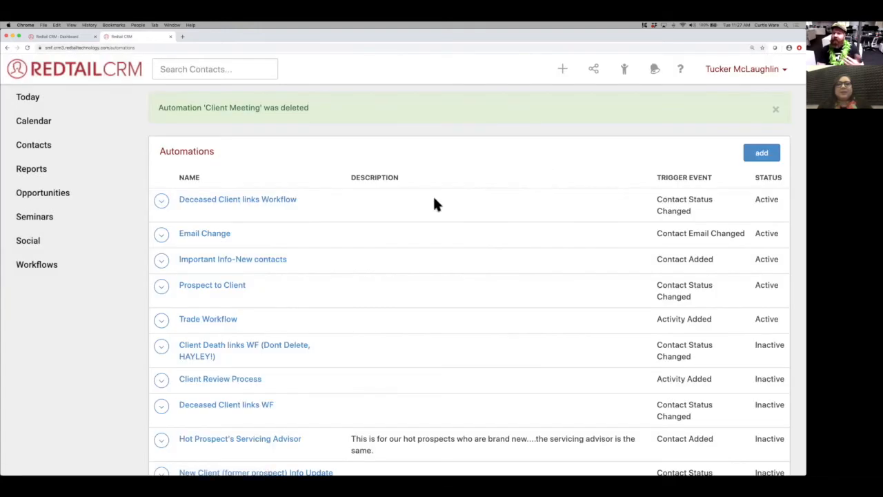
click(161, 204)
click(205, 282)
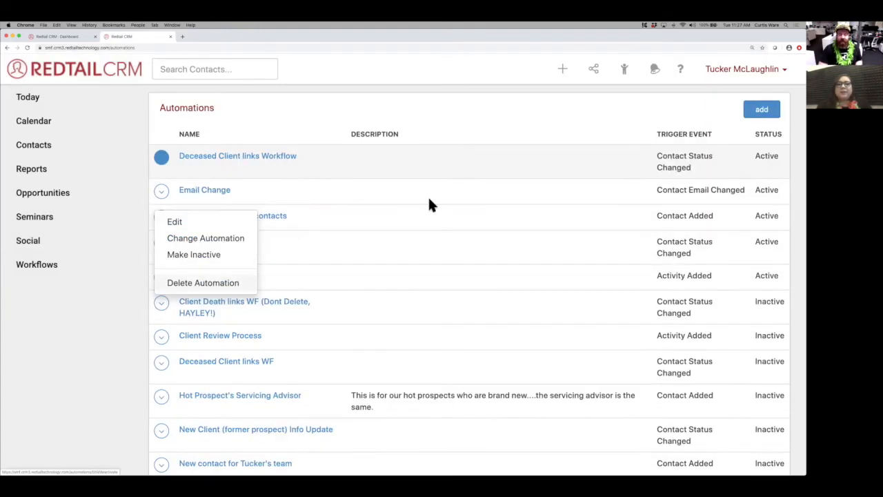
click(557, 160)
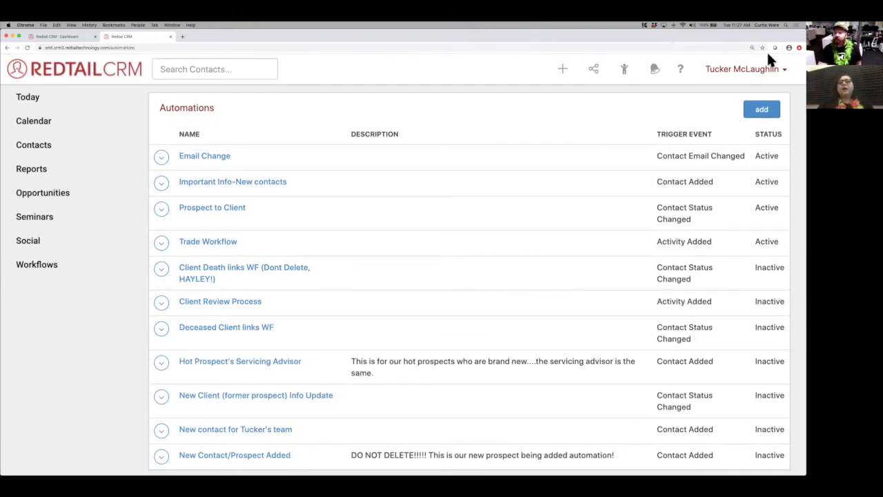
Start a new automation named New Contact Permissions Automation with Contact Added as its trigger event.
click(762, 115)
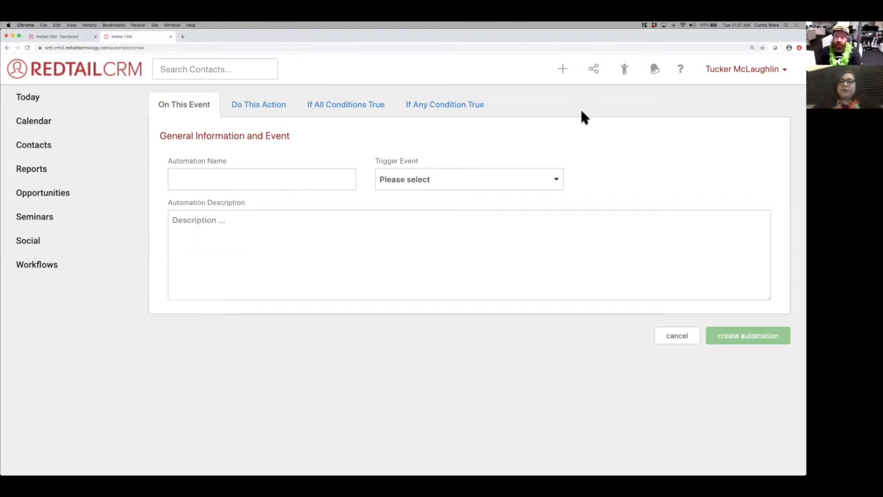
click(244, 182)
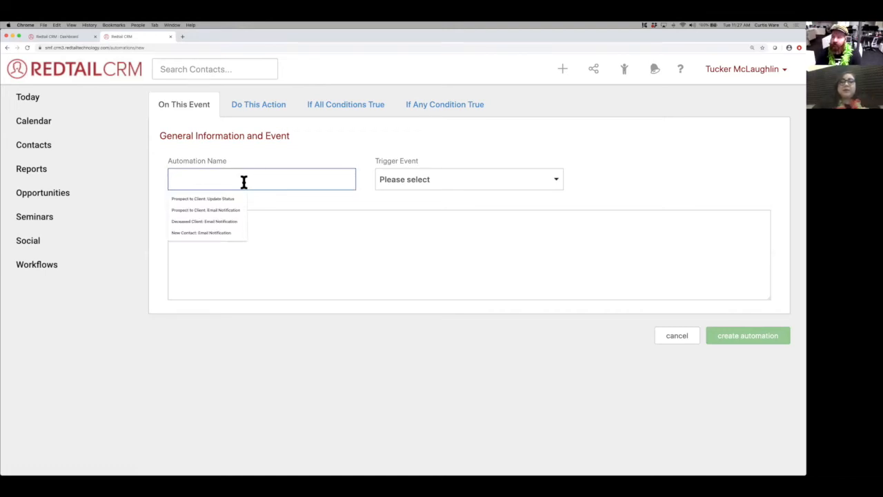
text(New Co)
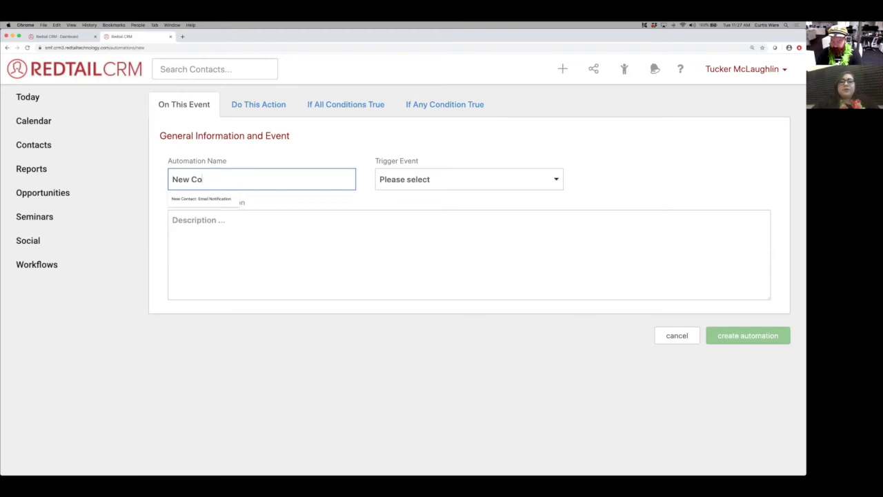
text(ntact Permissions)
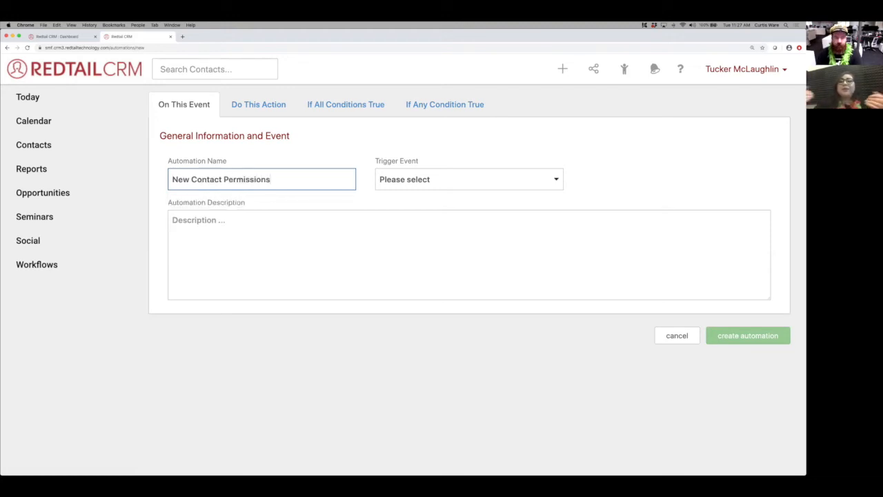
text( Autom)
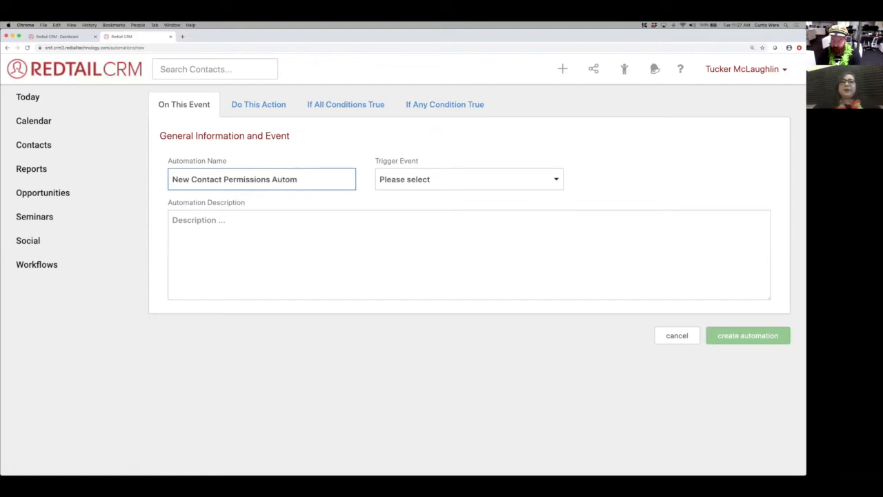
text(ation)
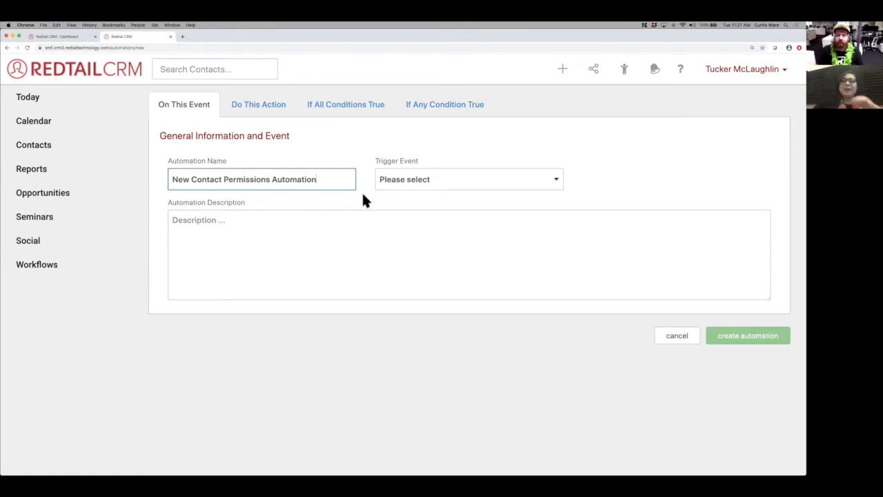
click(429, 187)
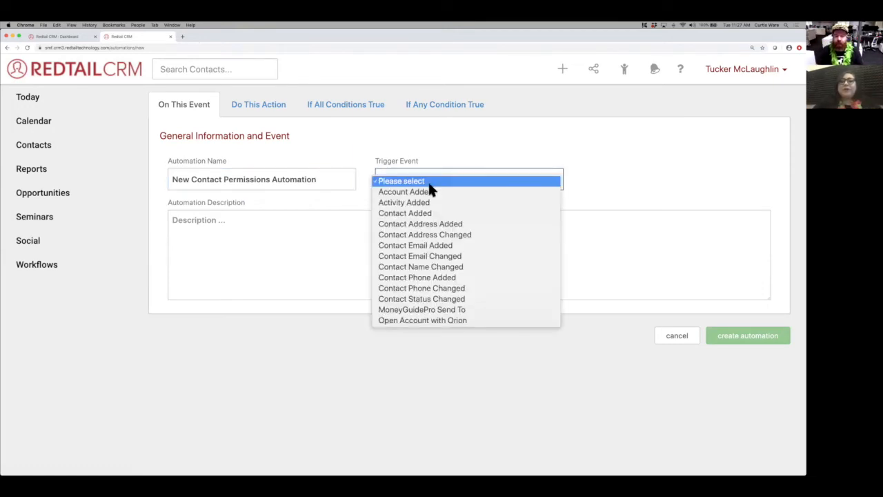
click(466, 213)
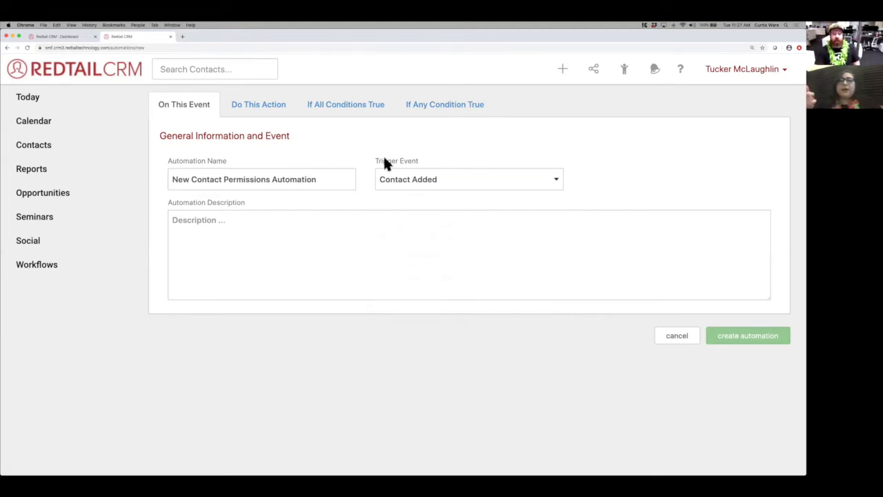
Set the automation's action to Set Permissions for the team named after the signed-in user.
click(255, 111)
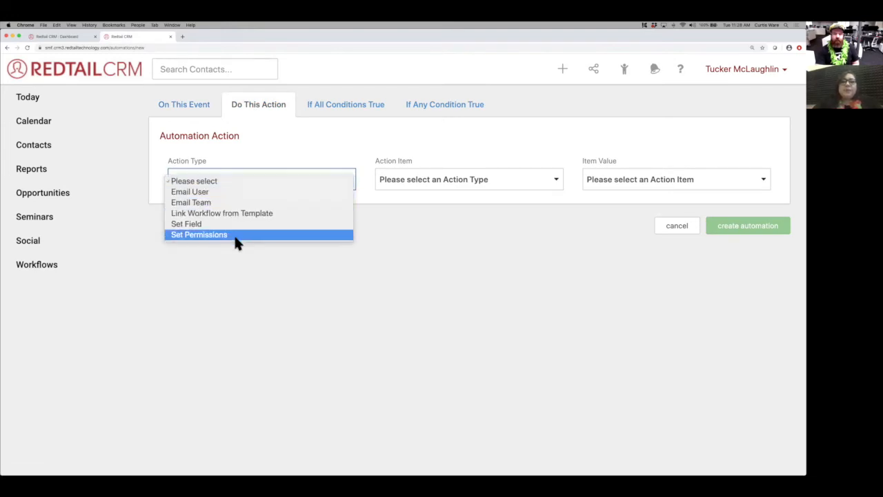
click(214, 235)
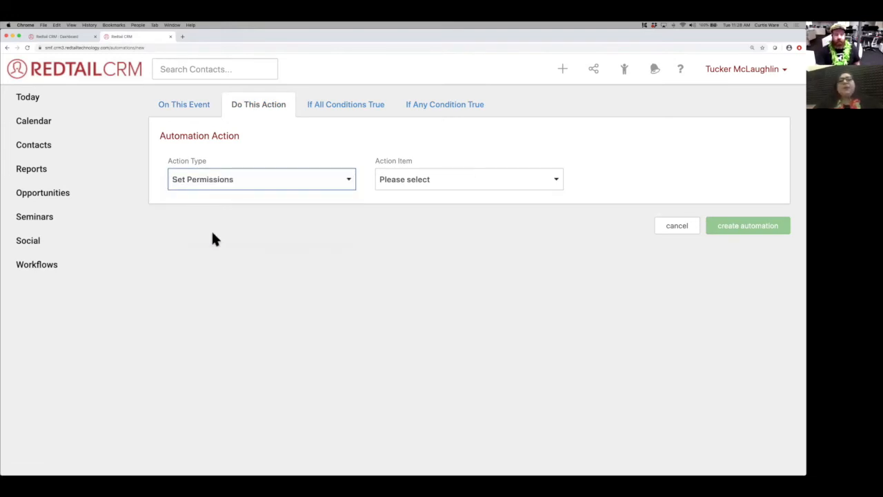
click(497, 180)
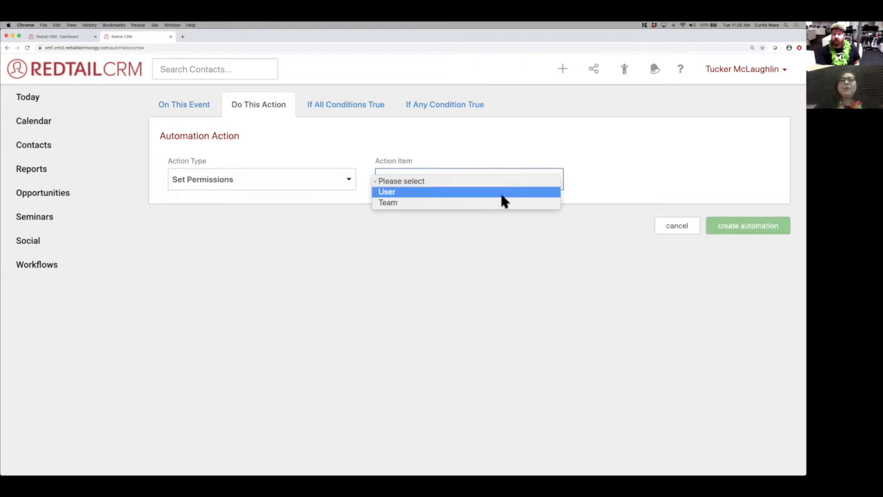
click(501, 203)
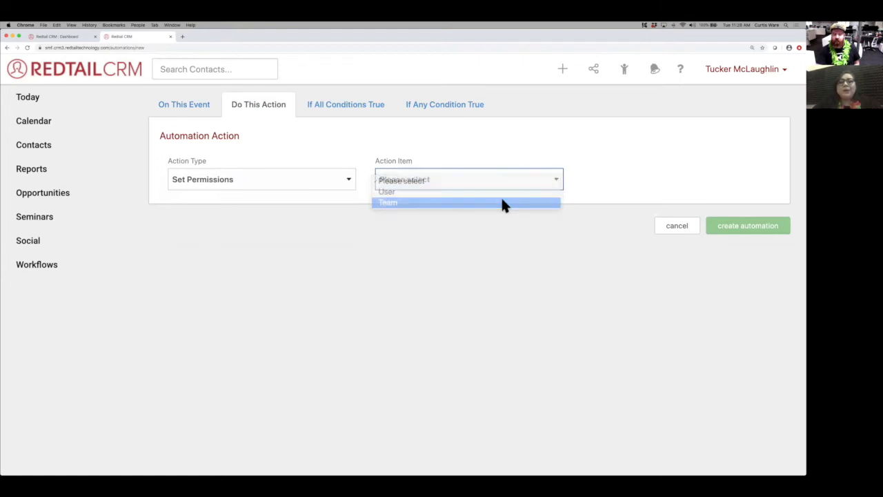
click(616, 182)
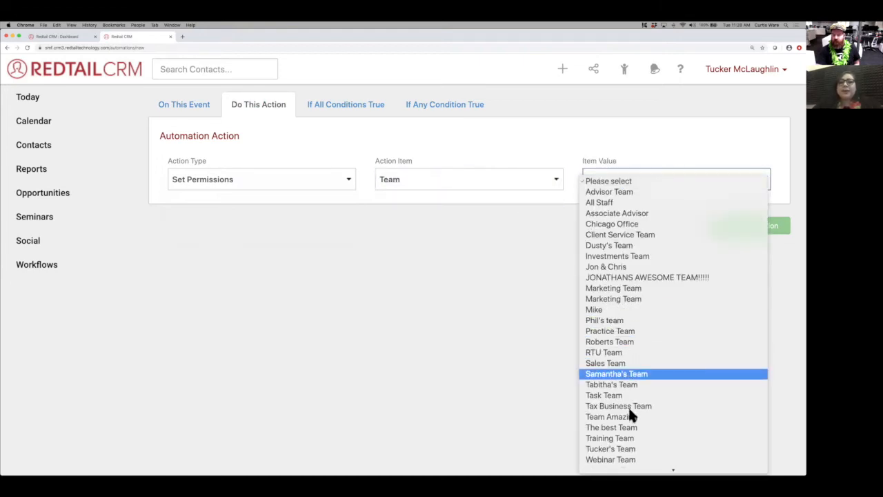
click(629, 449)
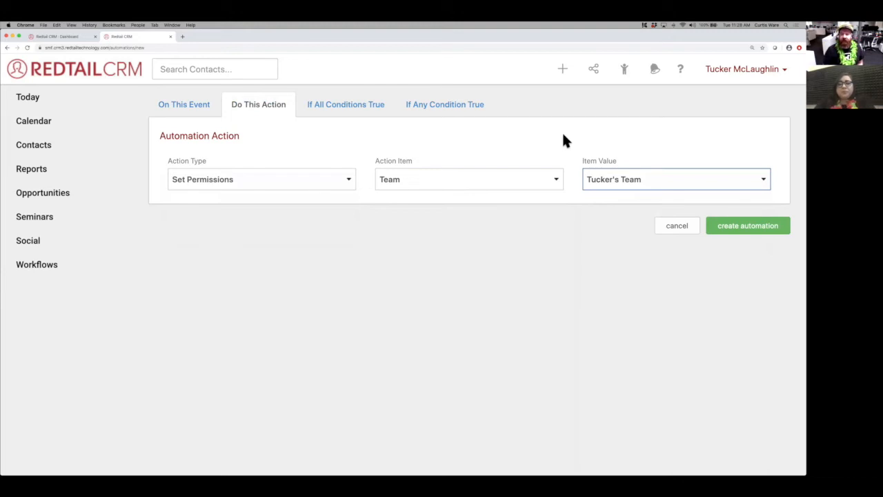
click(213, 105)
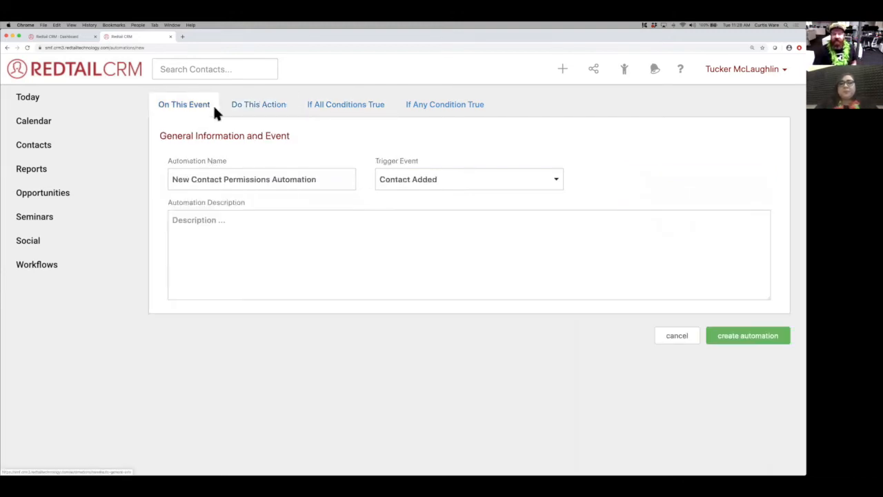
click(260, 117)
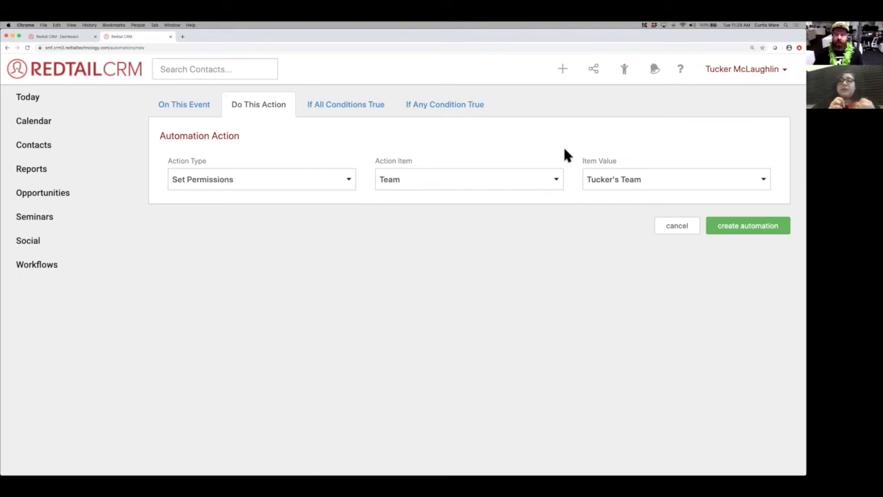
Add a must-be-met condition that Contact Servicing Advisor is Equal To the signed-in user.
click(367, 114)
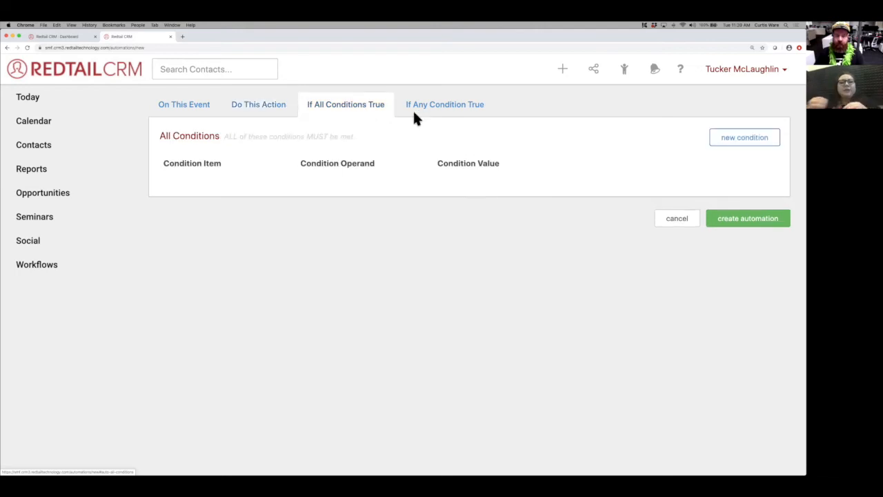
click(733, 138)
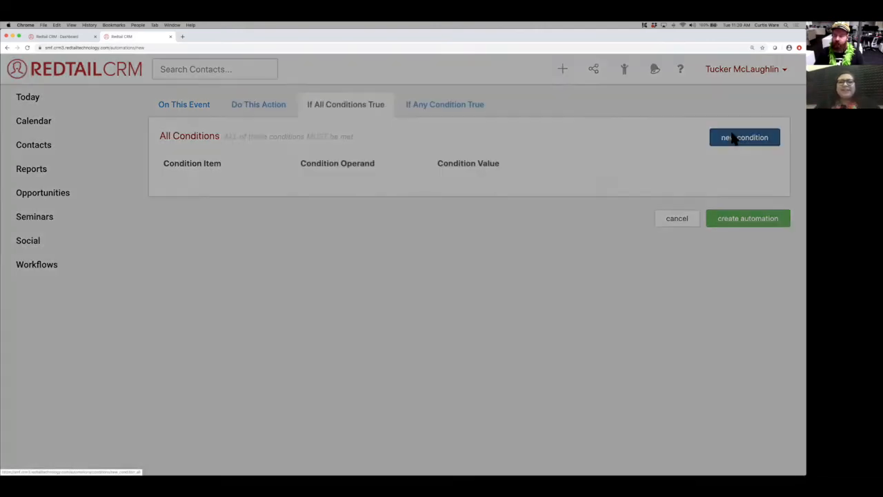
click(401, 149)
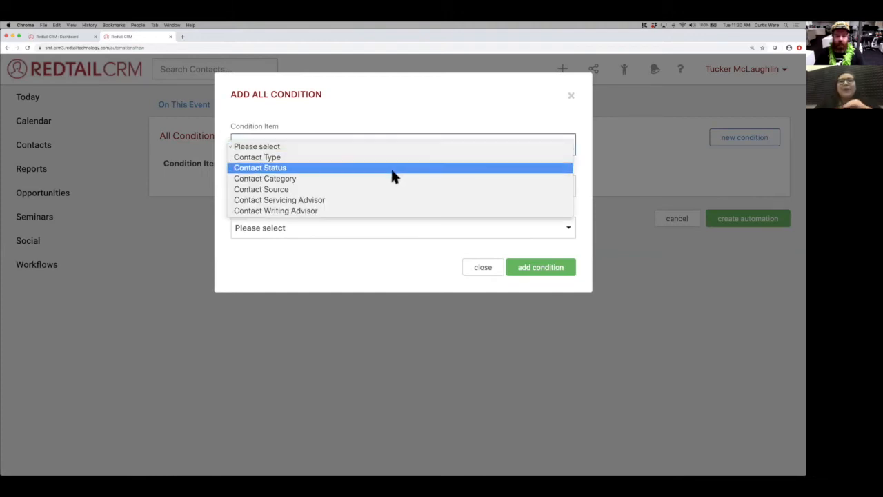
click(384, 200)
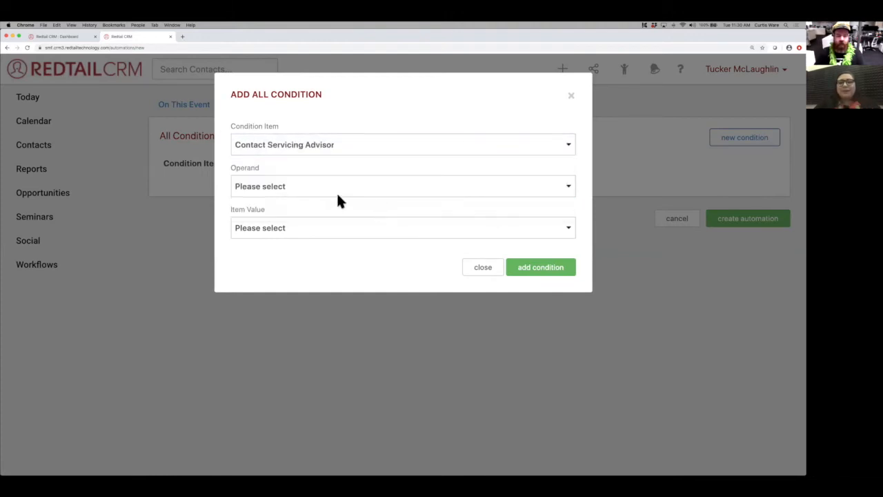
click(336, 192)
click(336, 200)
click(320, 232)
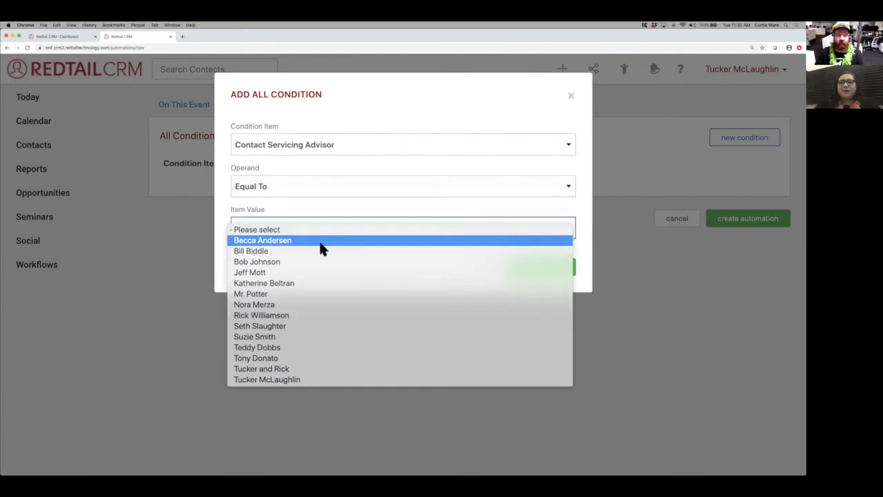
click(303, 379)
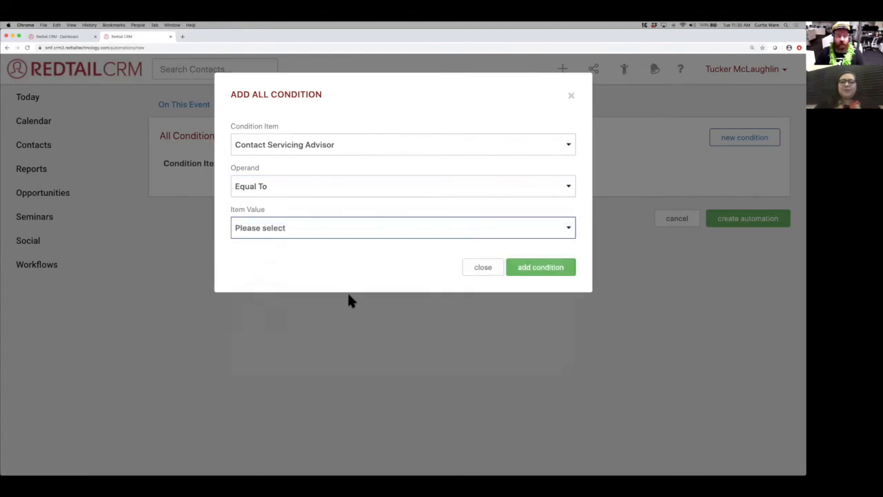
click(543, 268)
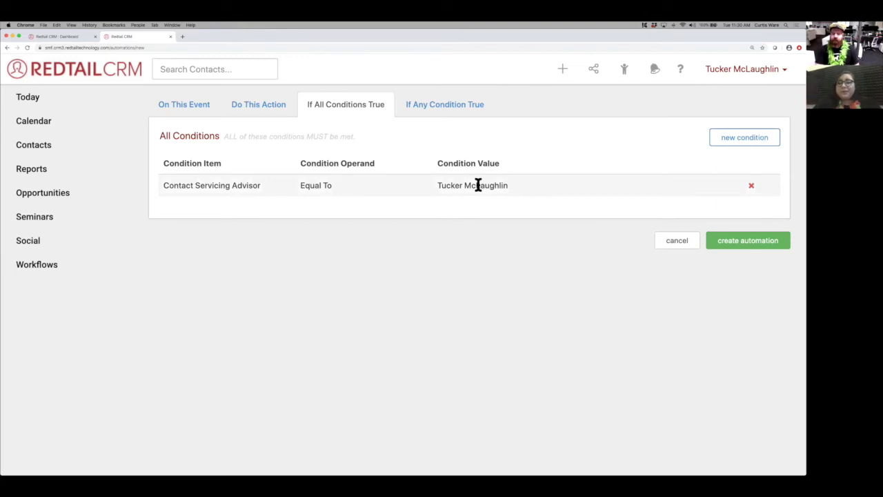
Review the event, action and conditions of the new contact permissions automation, and create it.
click(204, 110)
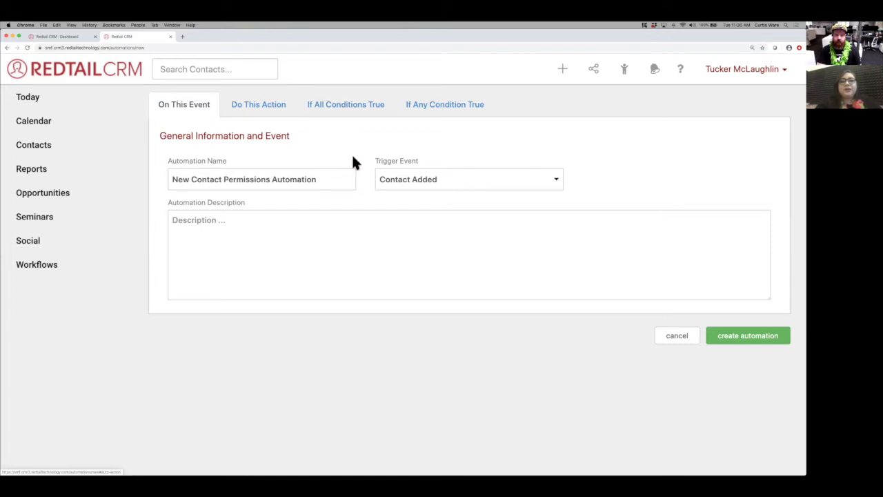
click(264, 108)
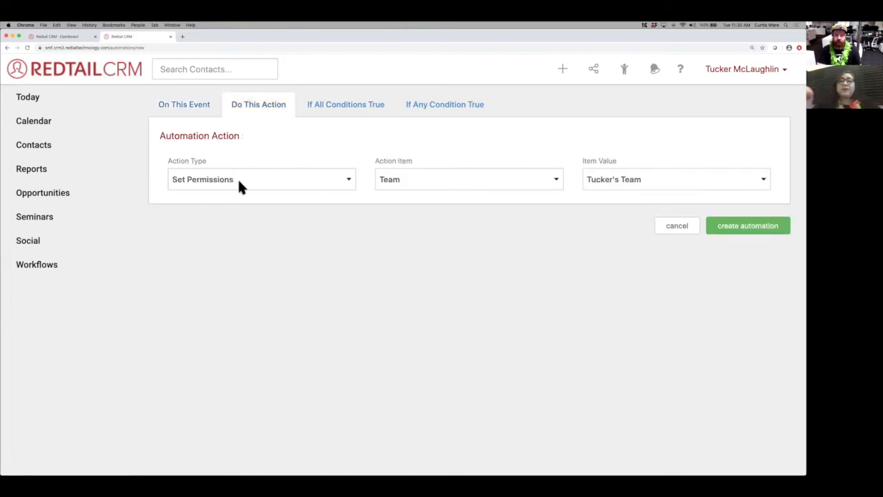
click(343, 112)
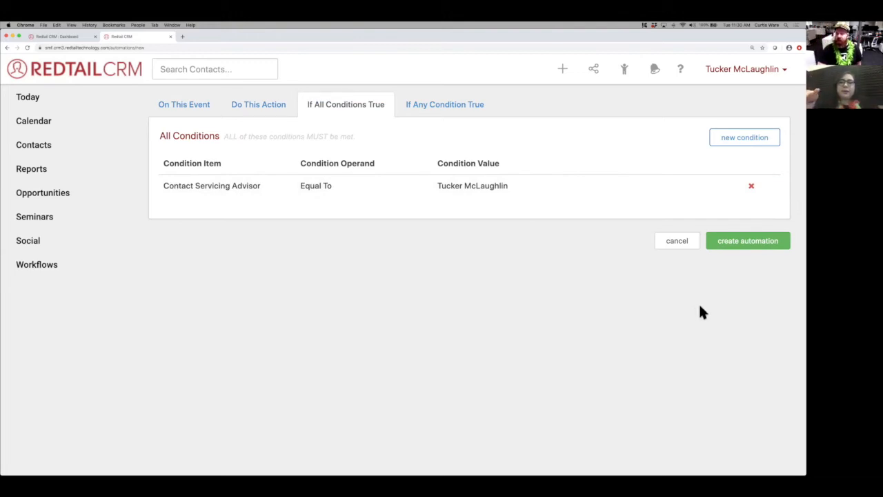
click(761, 241)
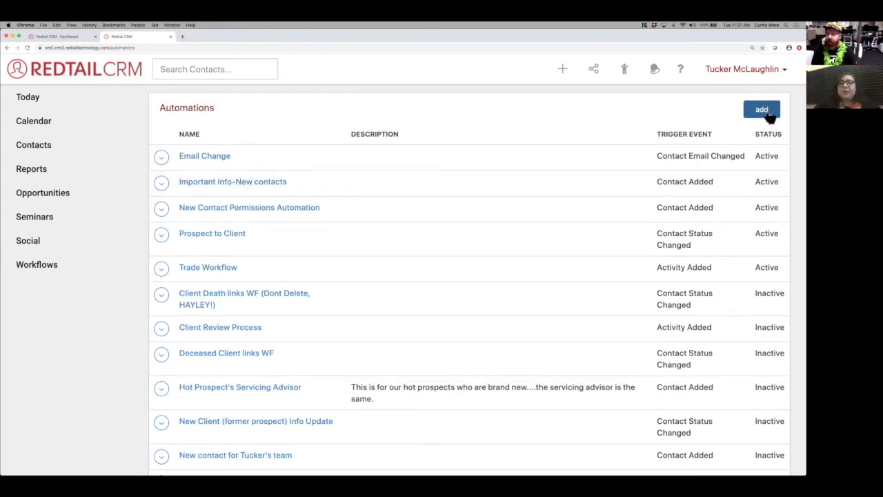
Start another automation named Status Change Update Notify with Contact Status Changed as its trigger event.
click(766, 115)
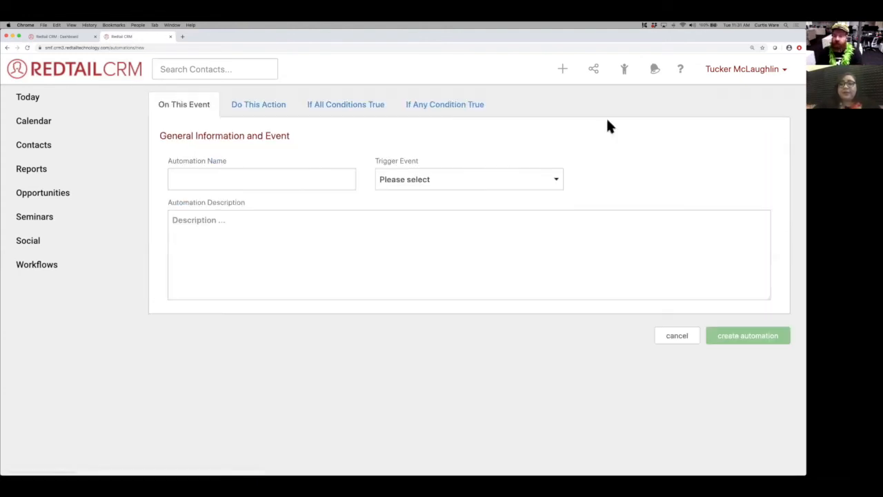
click(274, 181)
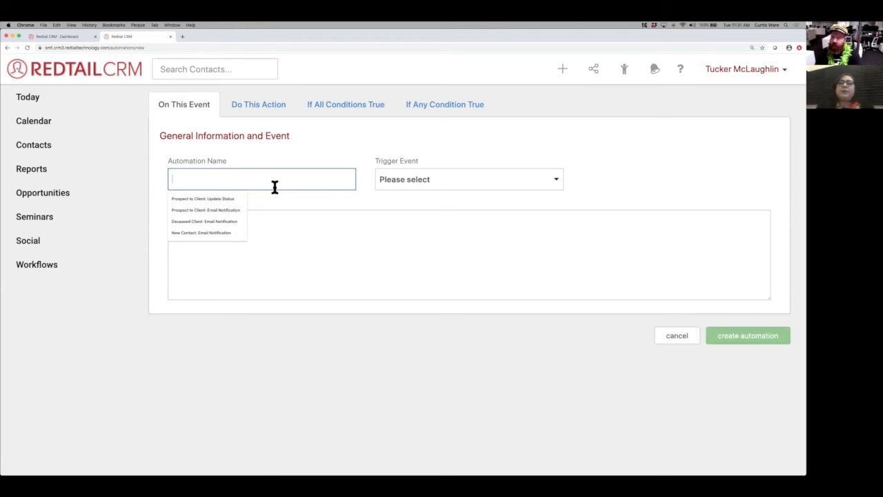
text(Sta)
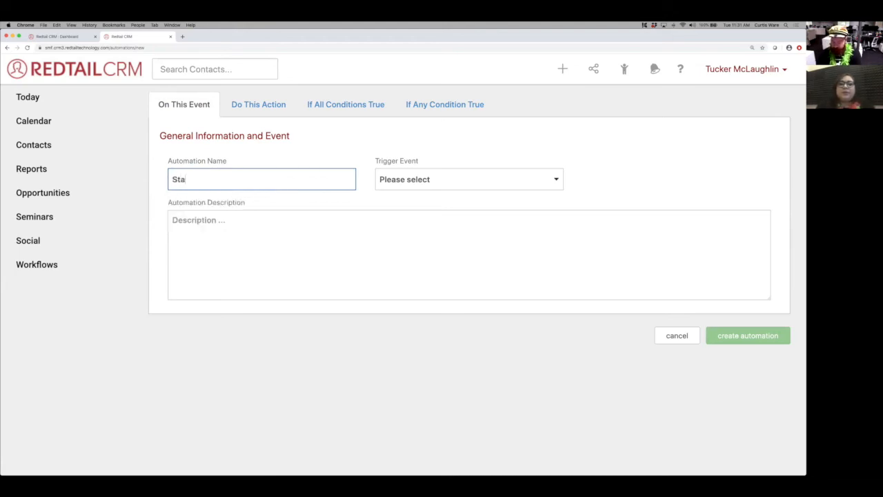
text(tus Change Up)
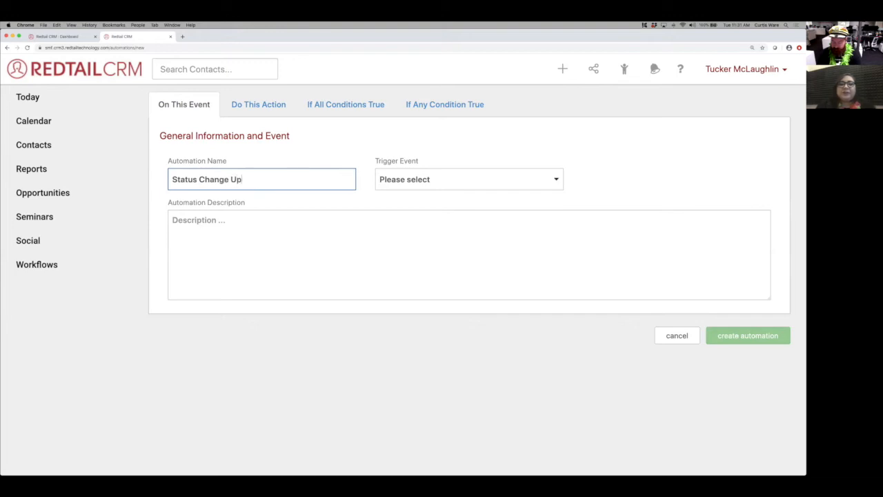
text(date Notify)
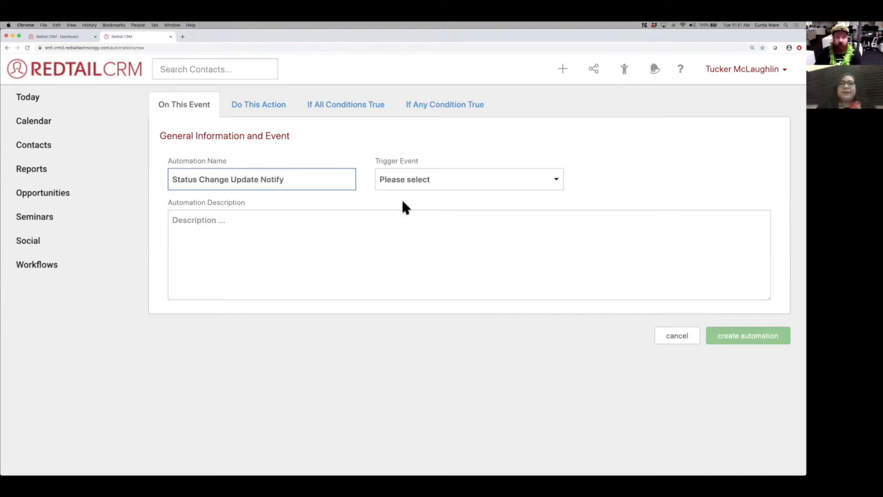
click(462, 182)
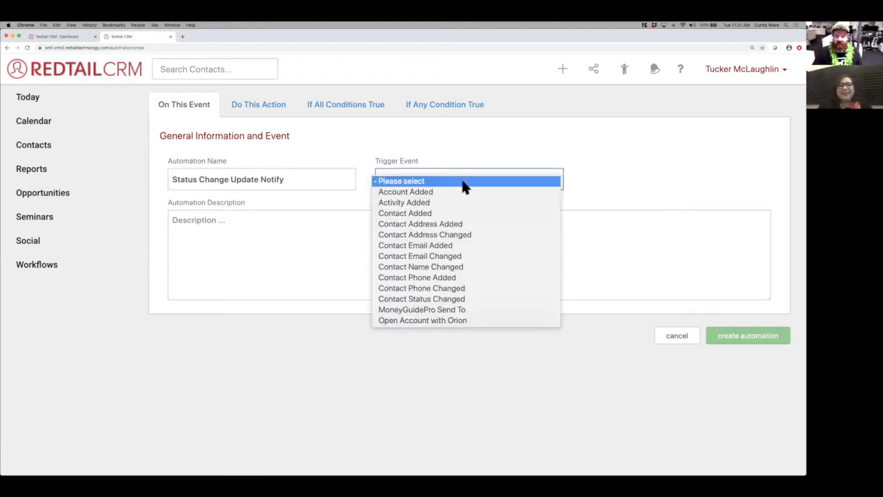
click(476, 301)
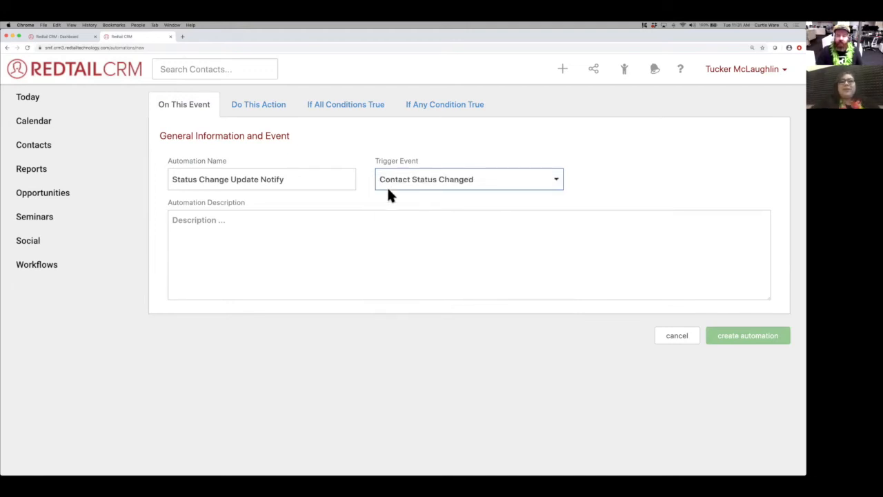
Set the automation's action to Email Team, addressed to the team named after the signed-in user.
click(263, 110)
click(282, 177)
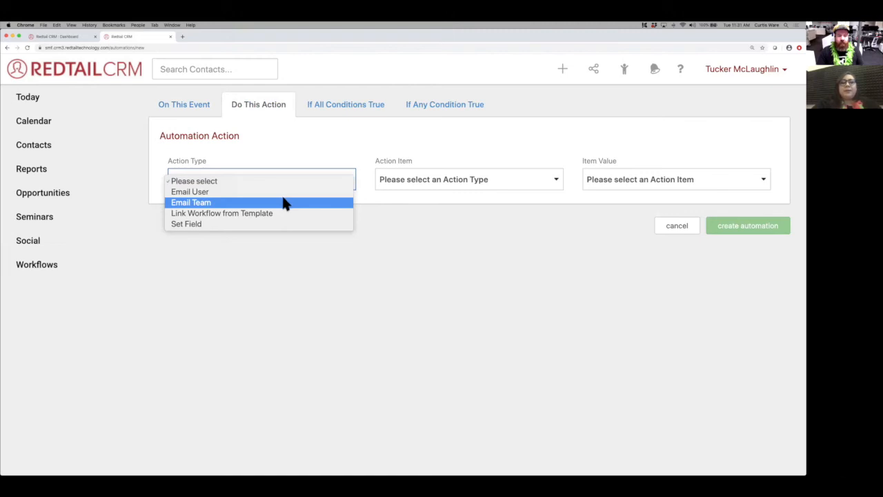
click(283, 201)
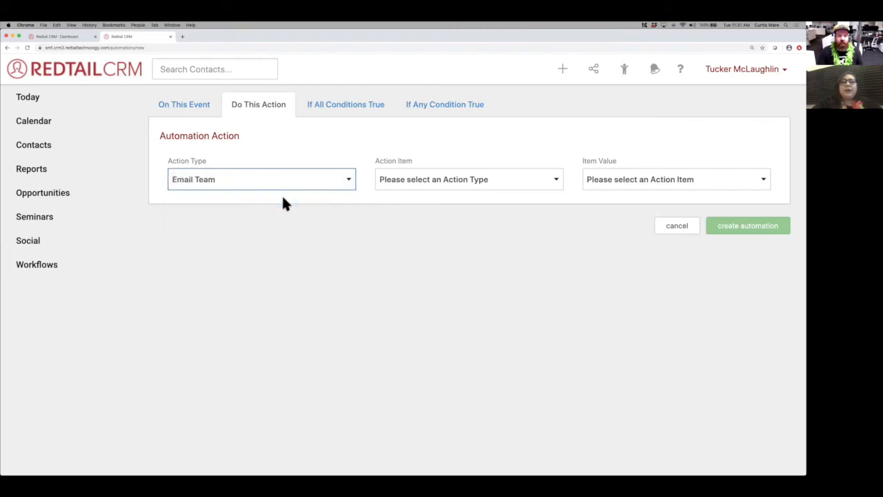
click(431, 180)
scroll(445, 359, down, 1)
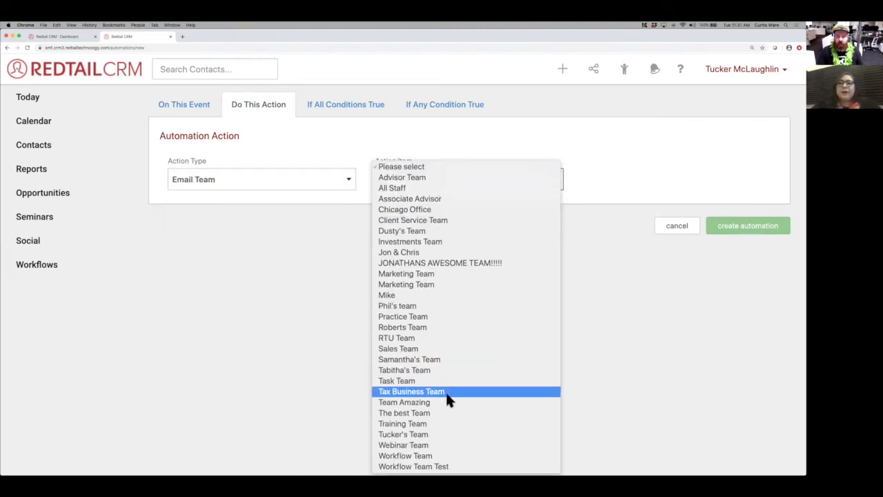
click(442, 434)
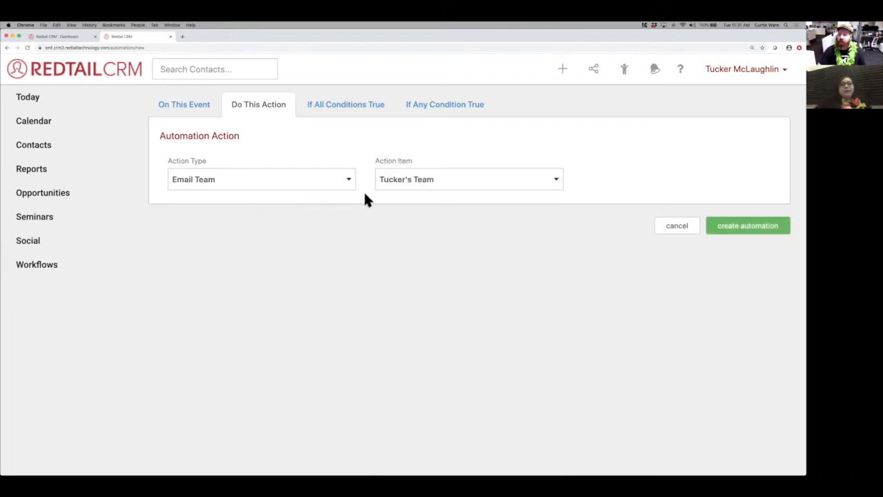
Add an optional any-true condition that Contact Status is Equal To Active Client.
click(344, 112)
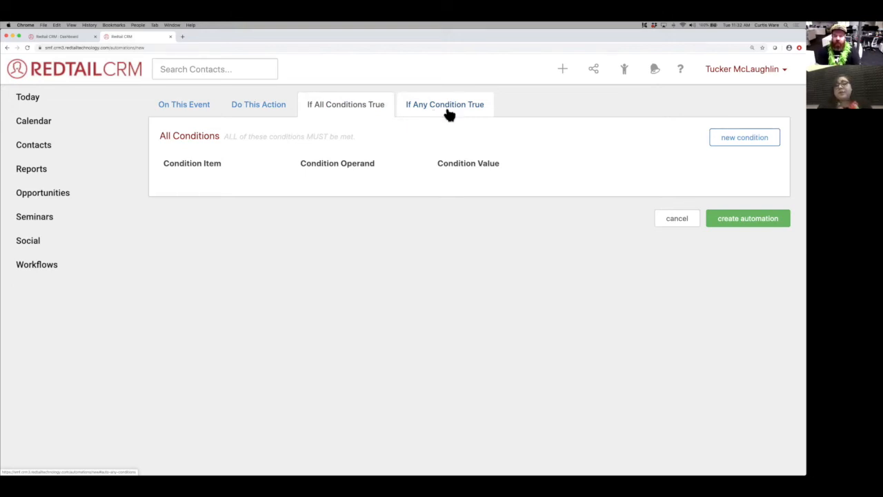
click(445, 112)
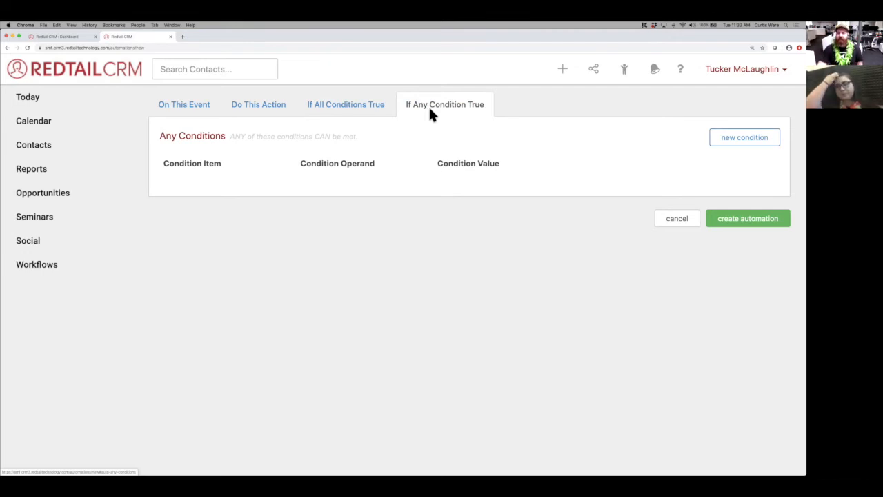
click(752, 145)
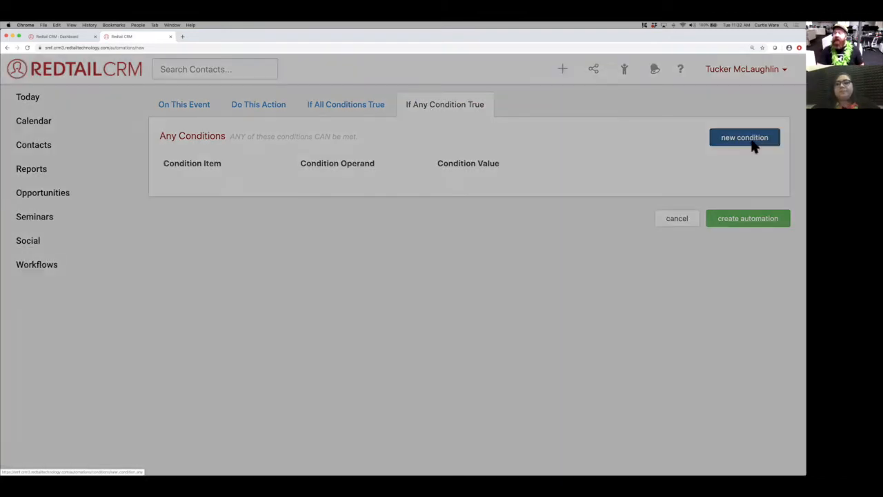
click(270, 143)
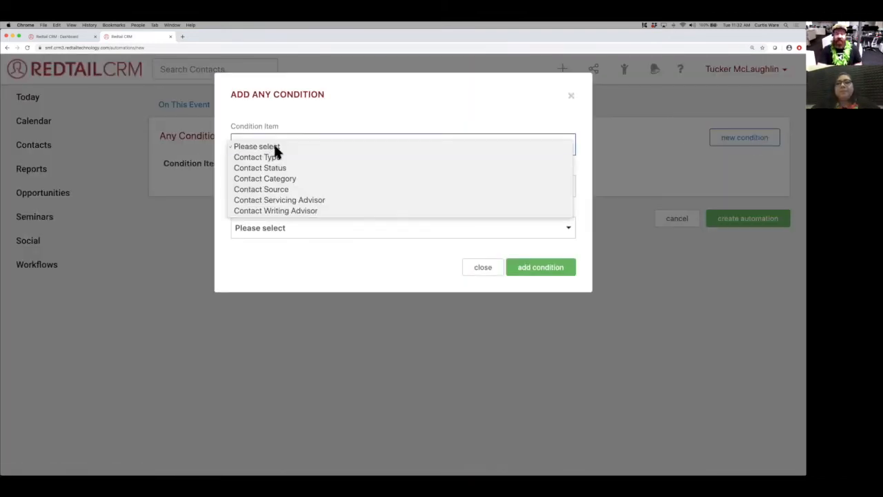
click(279, 169)
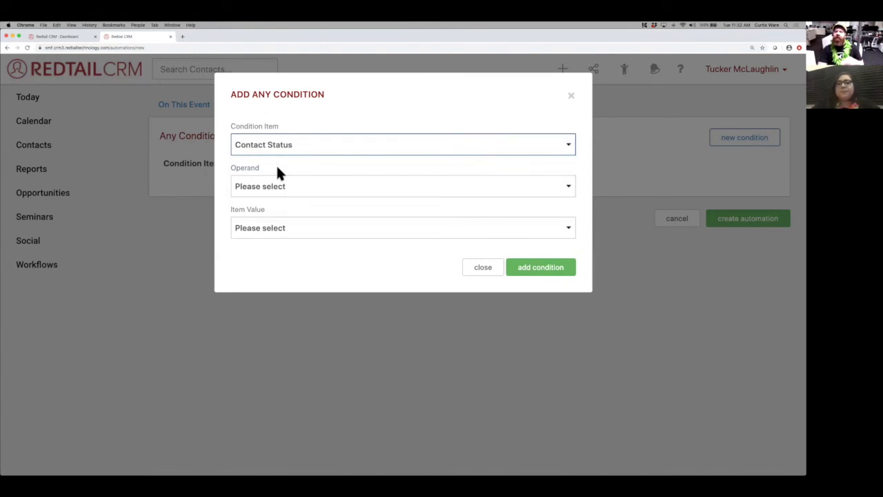
click(280, 186)
click(282, 198)
click(279, 229)
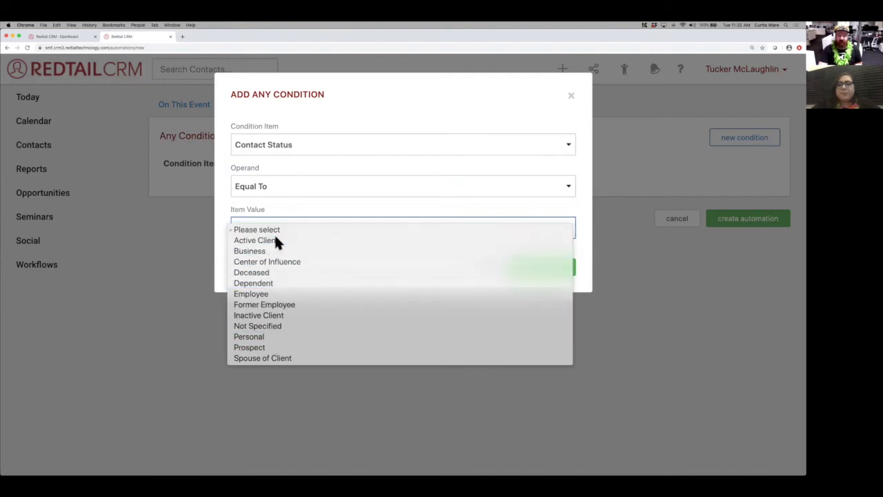
click(276, 240)
click(544, 276)
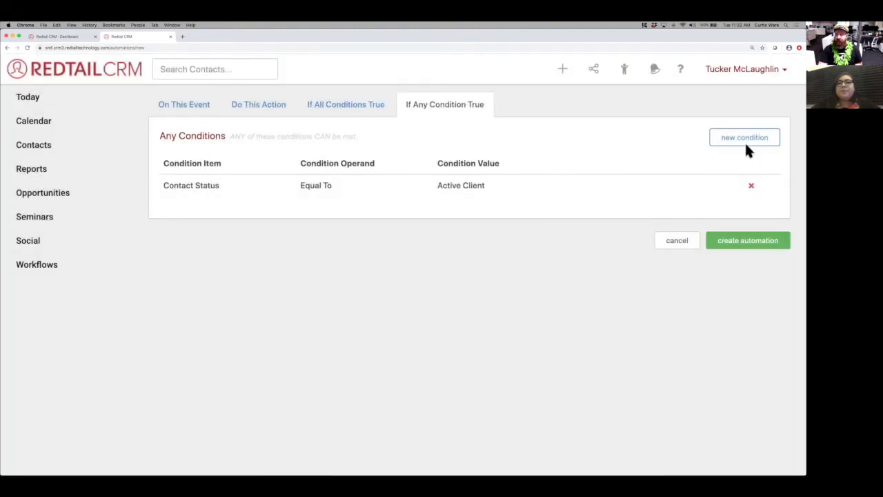
Add a second any-true condition that Contact Status is Equal To Deceased.
click(747, 138)
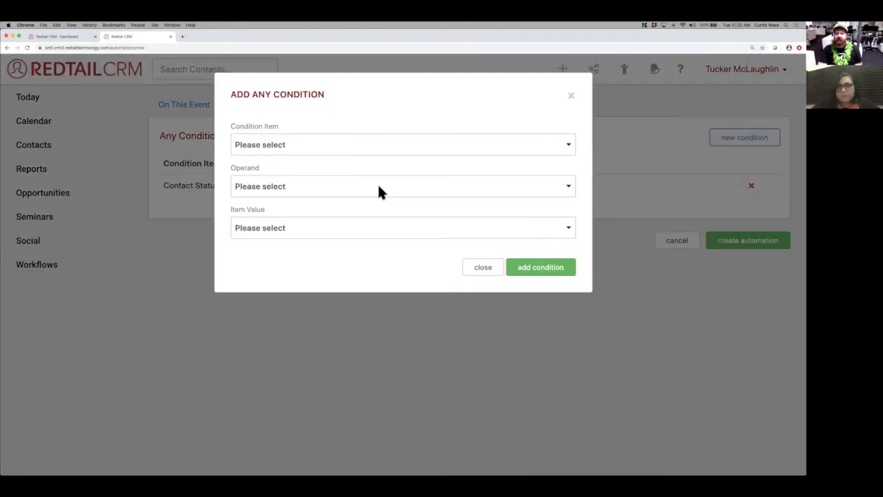
click(336, 146)
click(338, 169)
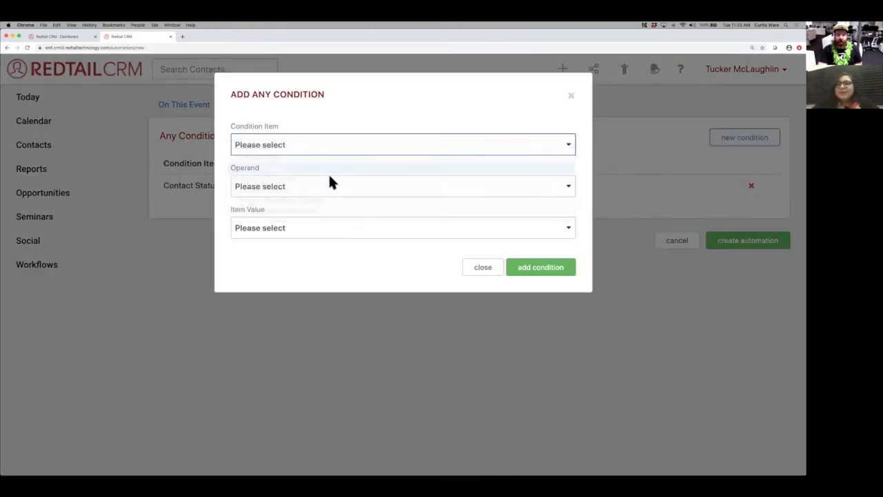
click(318, 185)
click(321, 199)
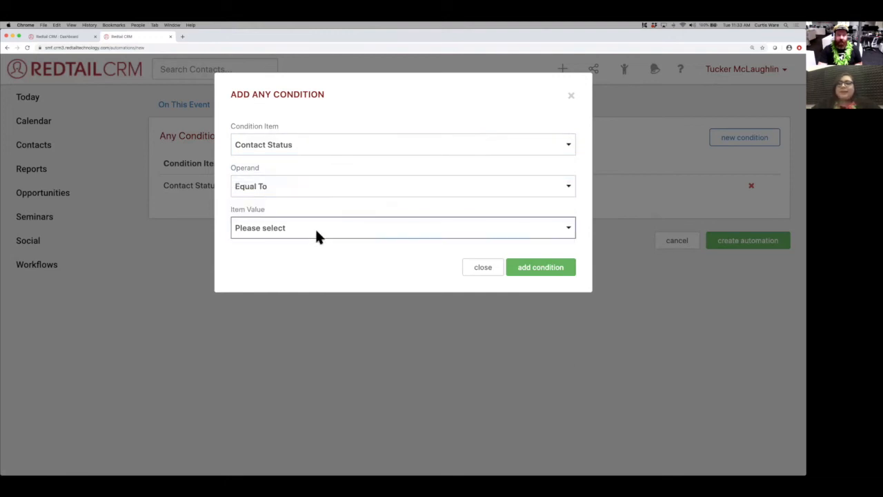
click(316, 231)
click(310, 274)
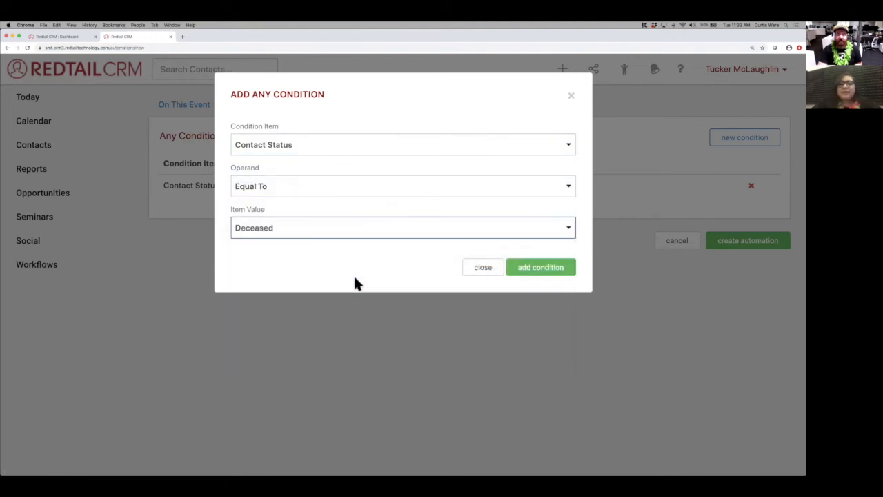
click(357, 239)
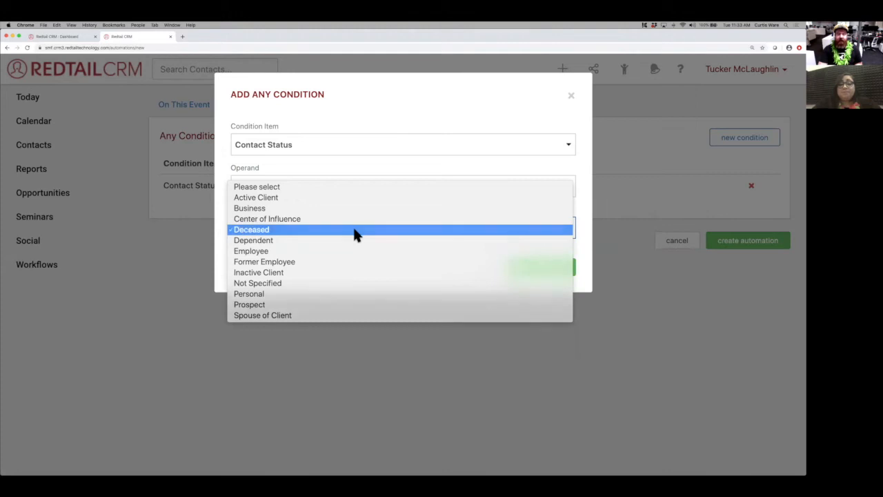
click(356, 235)
click(531, 274)
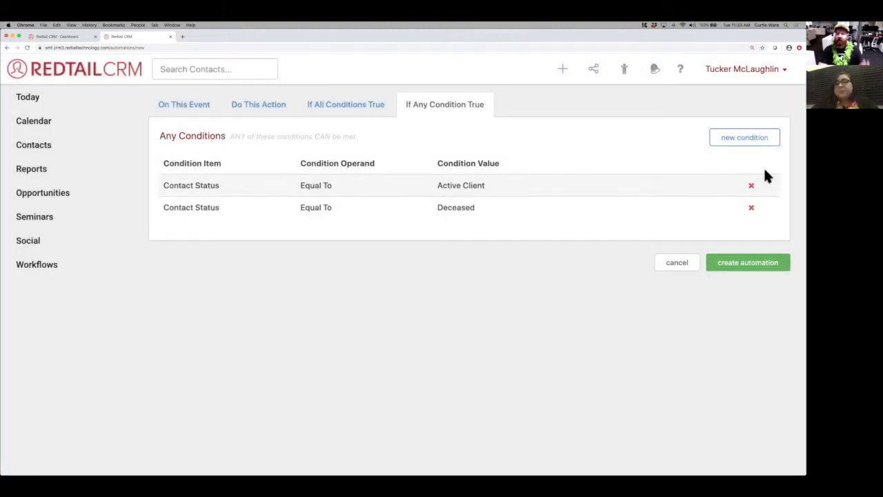
Add a third any-true condition that Contact Status is Equal To Inactive Client.
click(752, 141)
click(339, 142)
click(343, 167)
click(336, 187)
click(335, 203)
click(319, 233)
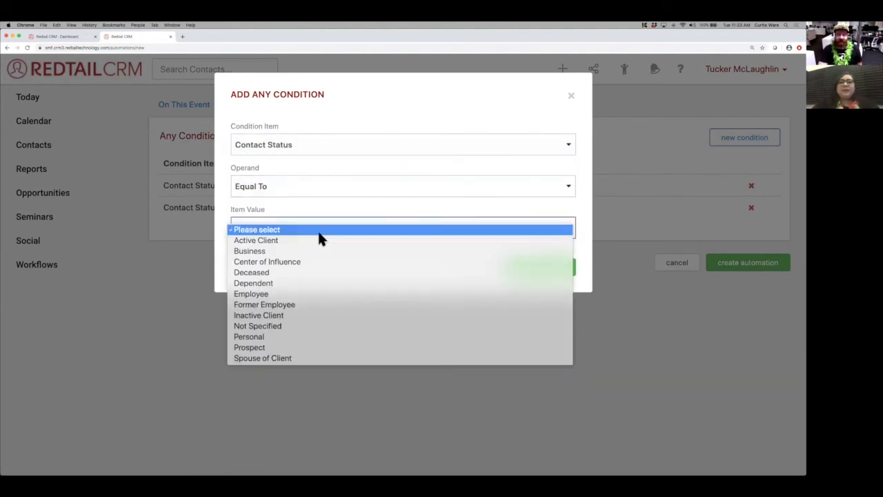
click(308, 315)
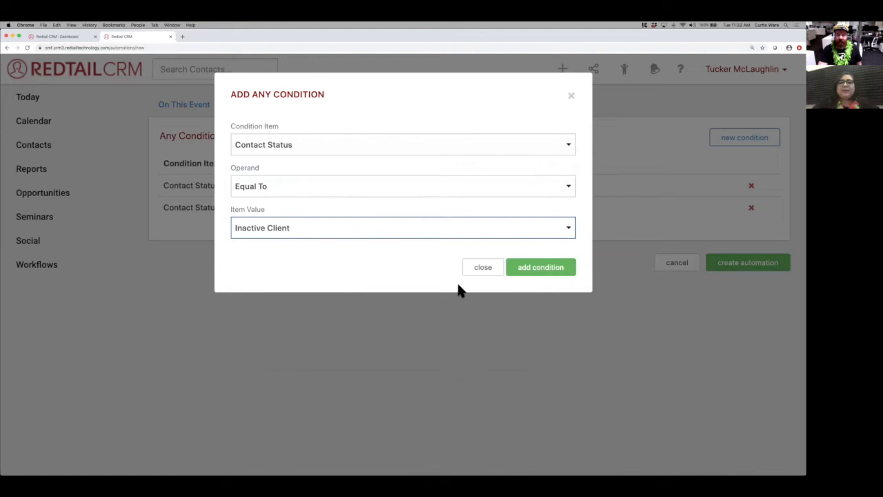
click(533, 271)
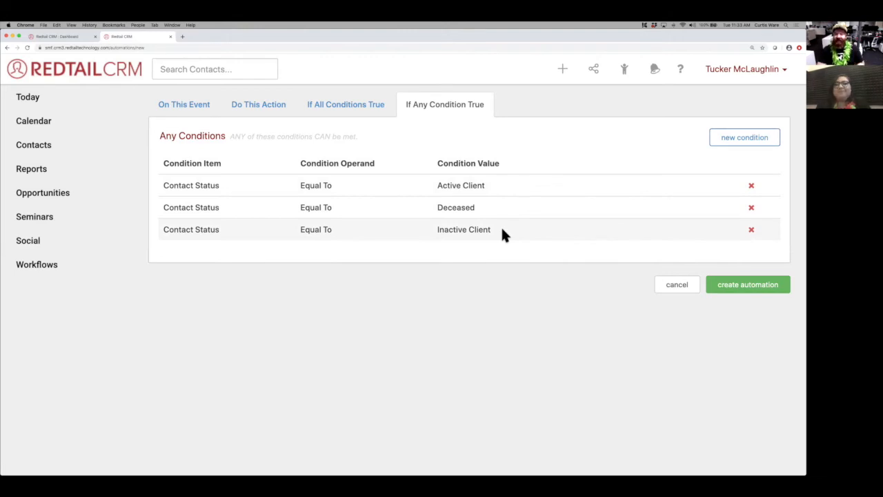
Recheck the action and any-true conditions, and add a must-be-met condition that Contact Servicing Advisor is Equal To the signed-in user.
click(268, 111)
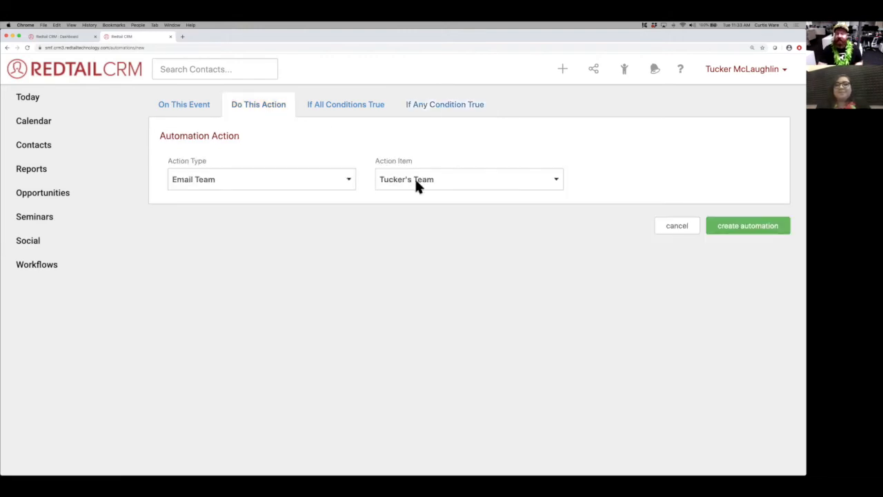
click(440, 107)
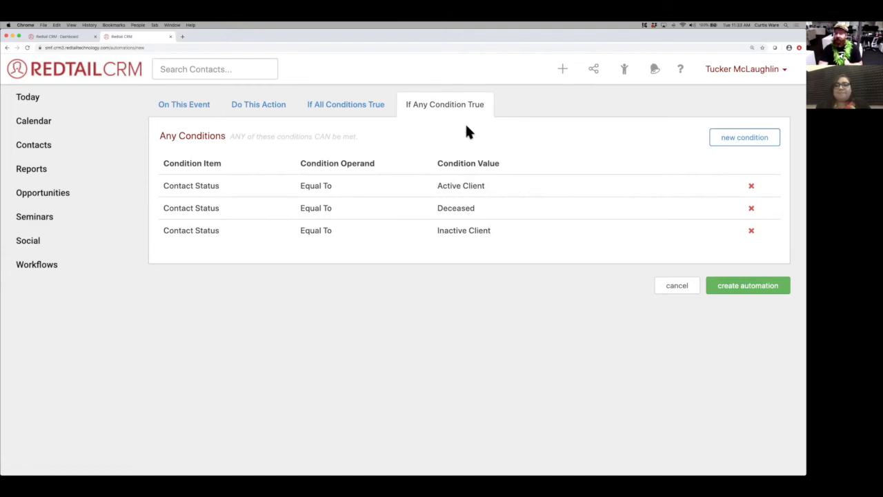
click(366, 109)
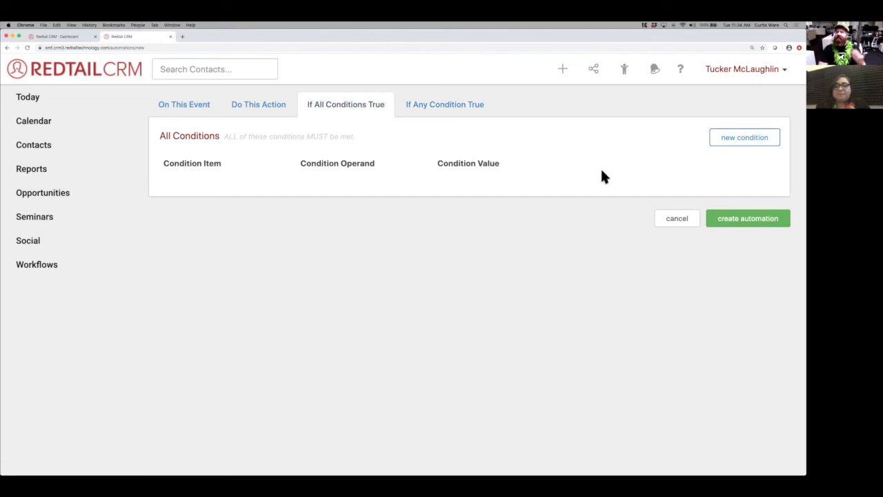
click(750, 143)
click(427, 142)
click(398, 200)
click(363, 186)
click(363, 198)
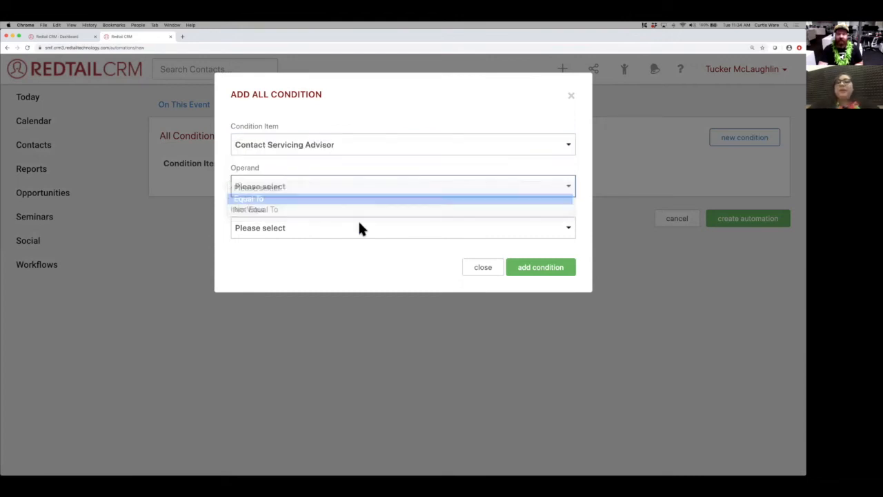
click(358, 230)
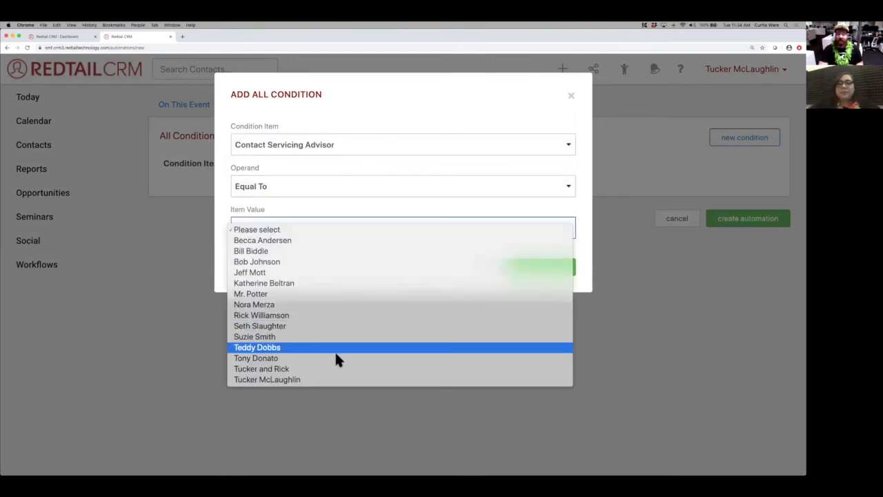
click(331, 381)
click(545, 270)
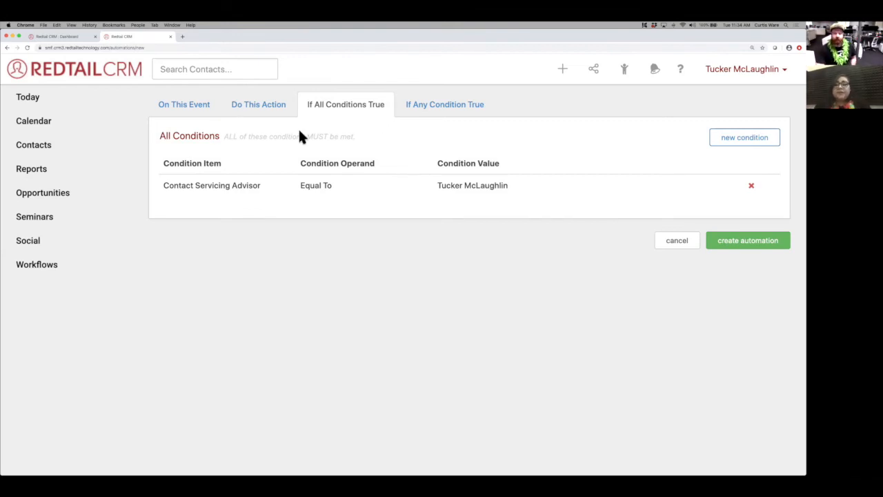
Review the event, action and both condition sets of the status change automation, and create it.
click(200, 114)
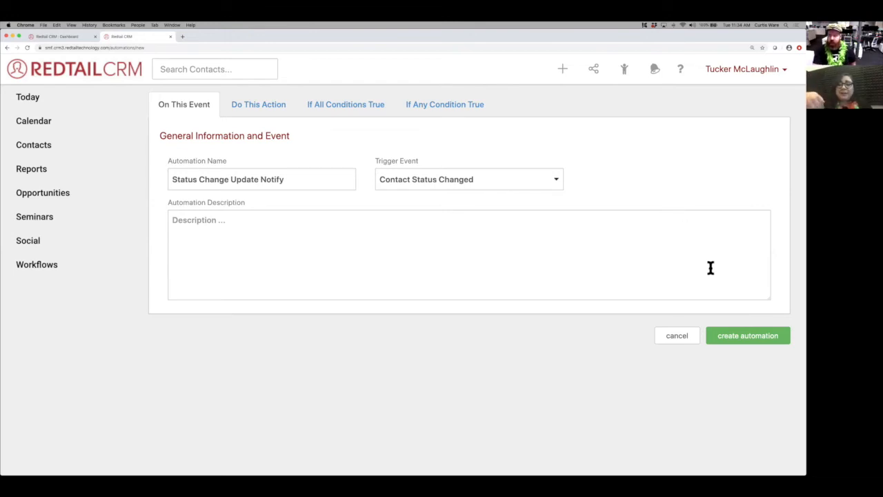
click(264, 109)
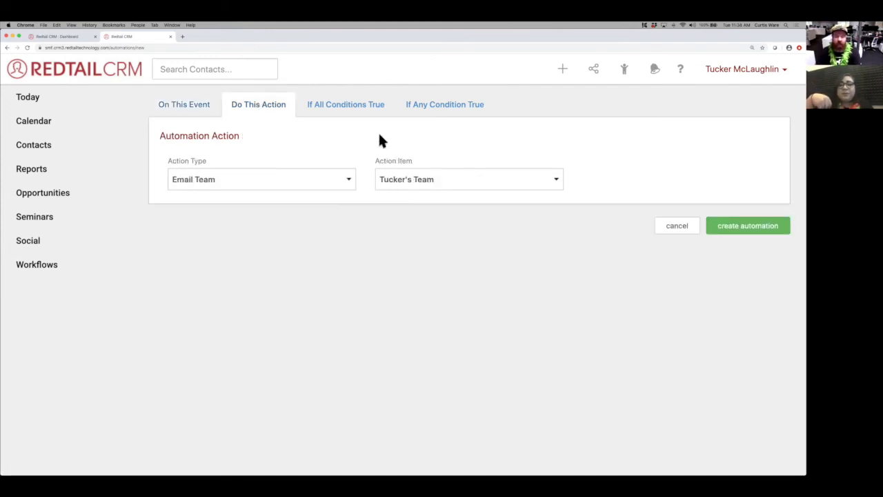
click(369, 104)
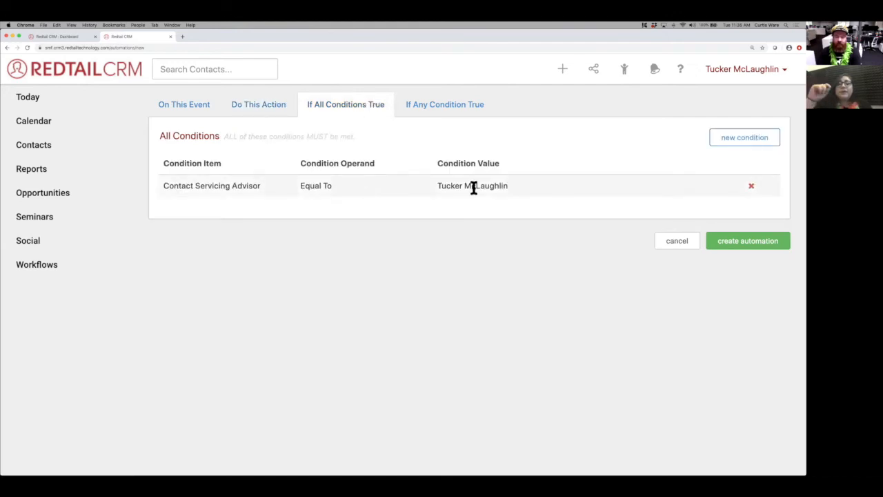
click(449, 108)
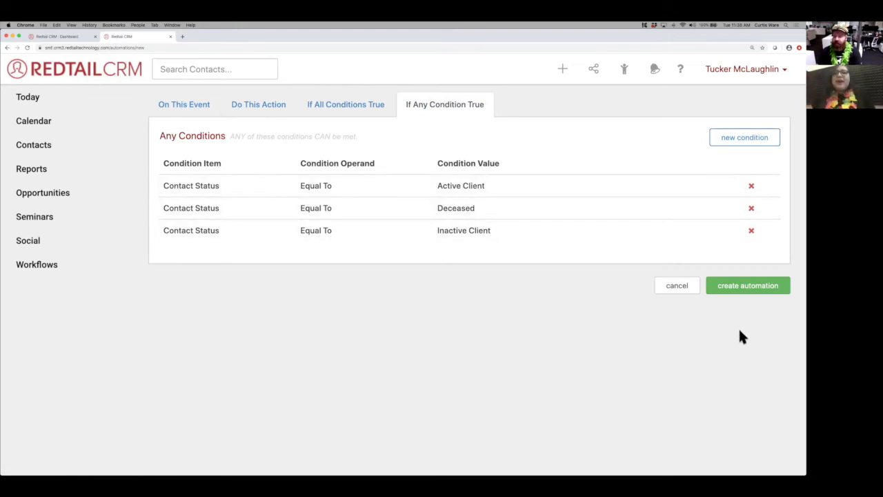
click(761, 293)
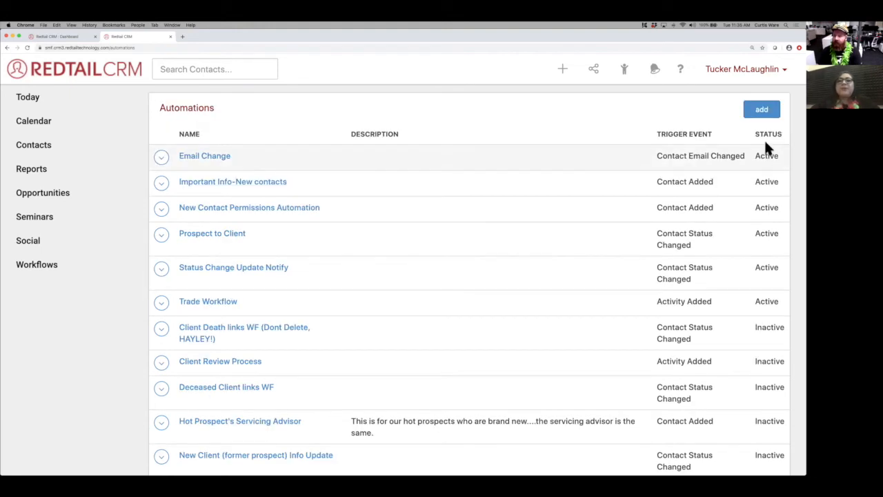
Start another new automation and name it Summer Series Client Review.
click(761, 109)
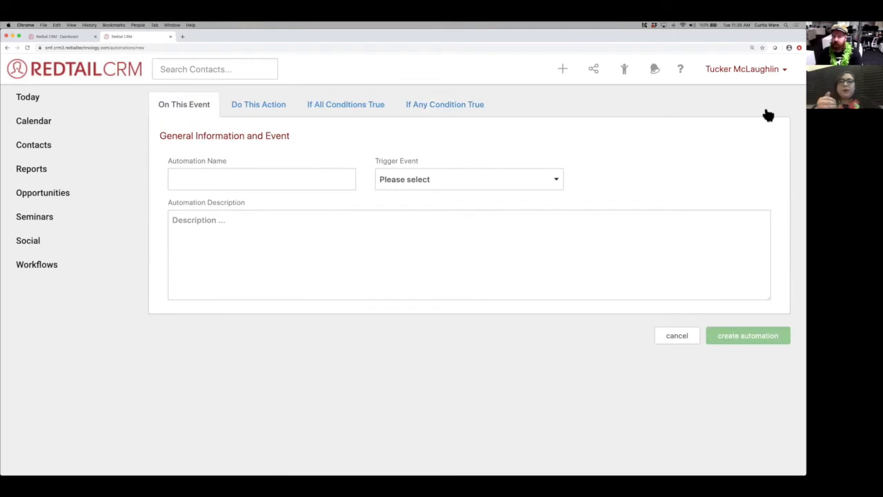
click(305, 179)
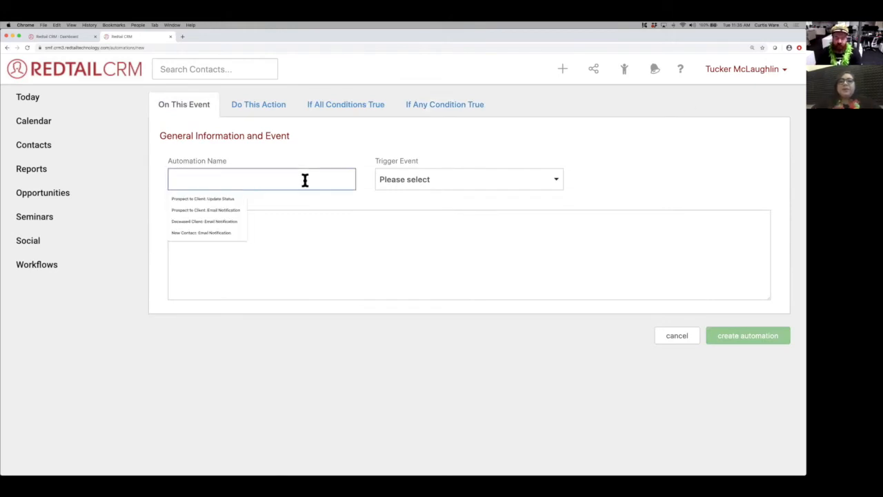
text(Summer Se)
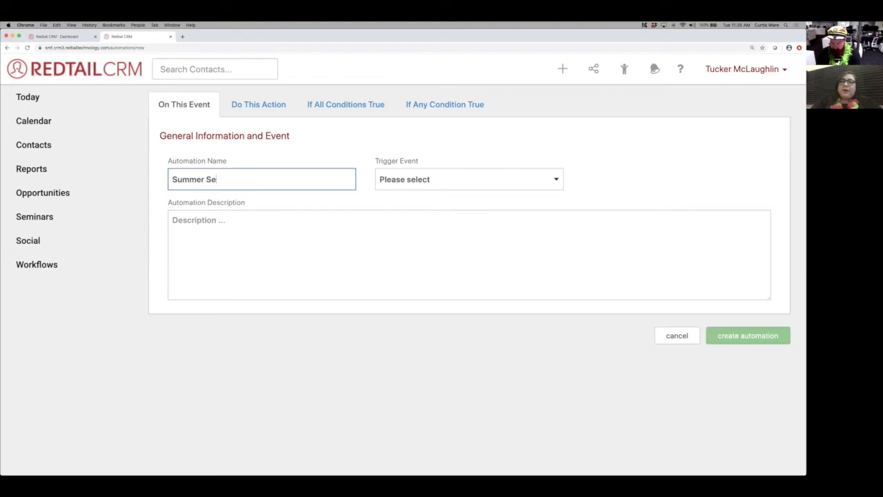
text(ries Client Review)
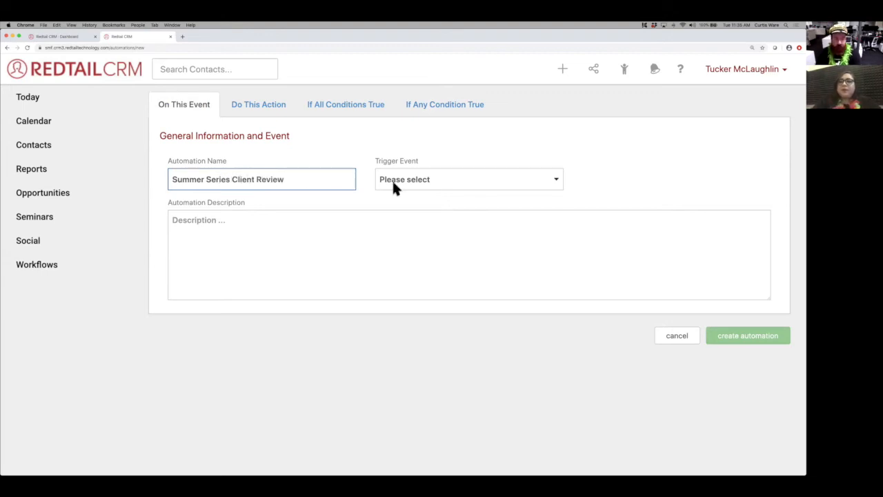
Set the trigger event to Activity Added and the action to Link Workflow from Template with SUMMER SERIES - Client Review.
click(428, 181)
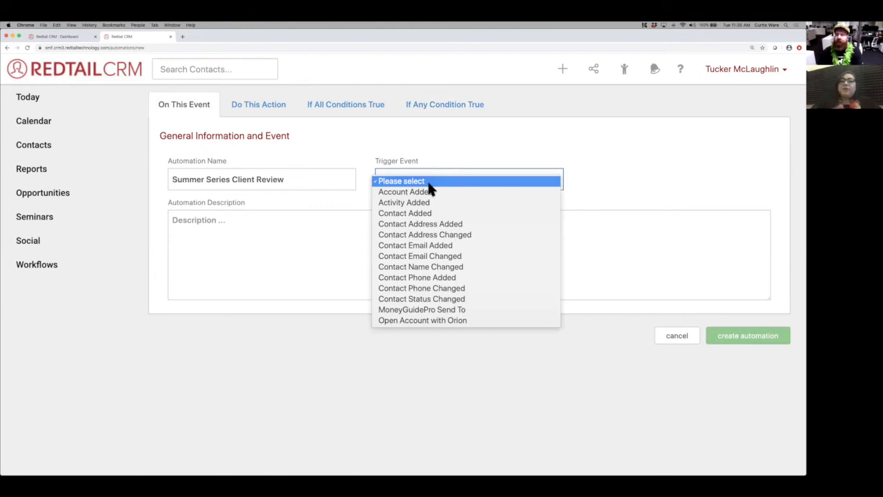
click(436, 202)
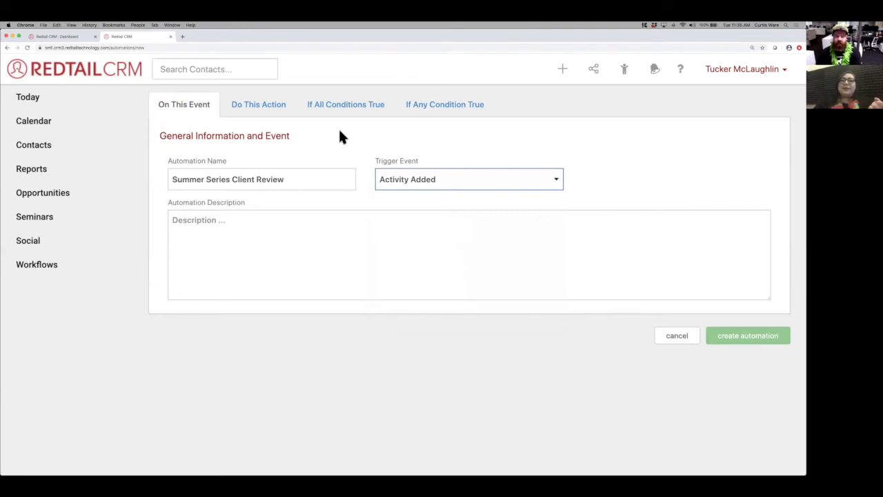
click(274, 113)
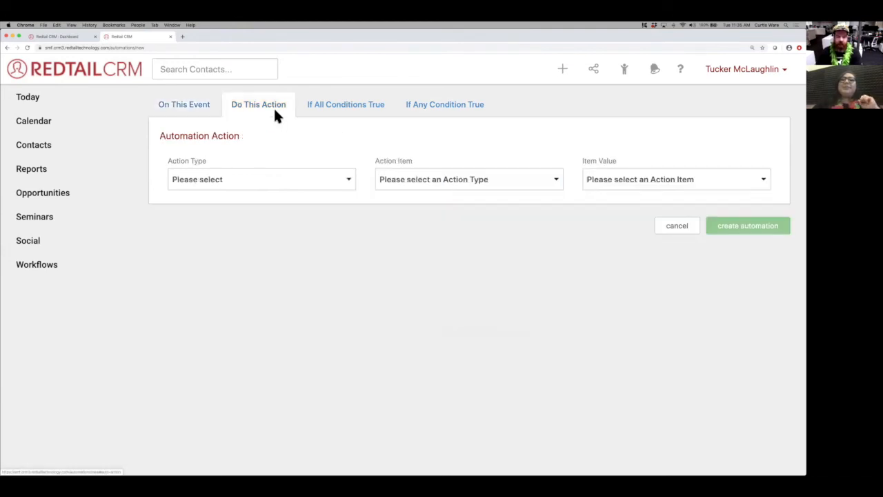
click(304, 183)
click(307, 218)
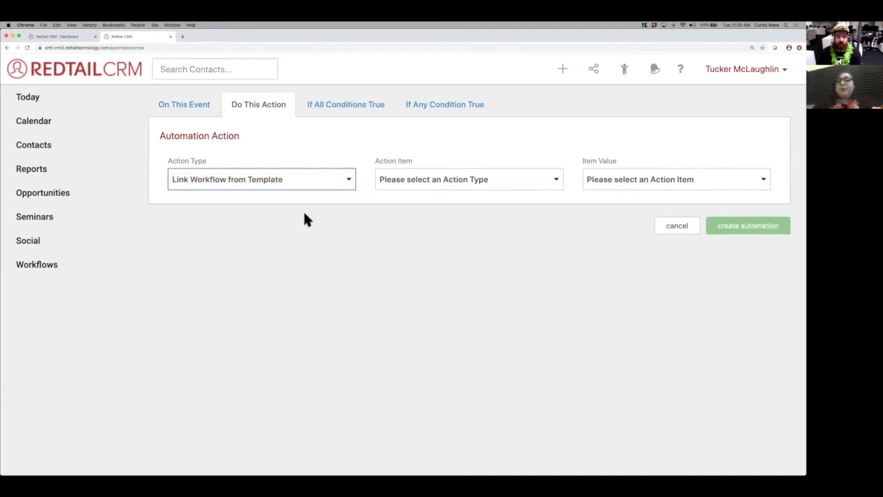
click(450, 182)
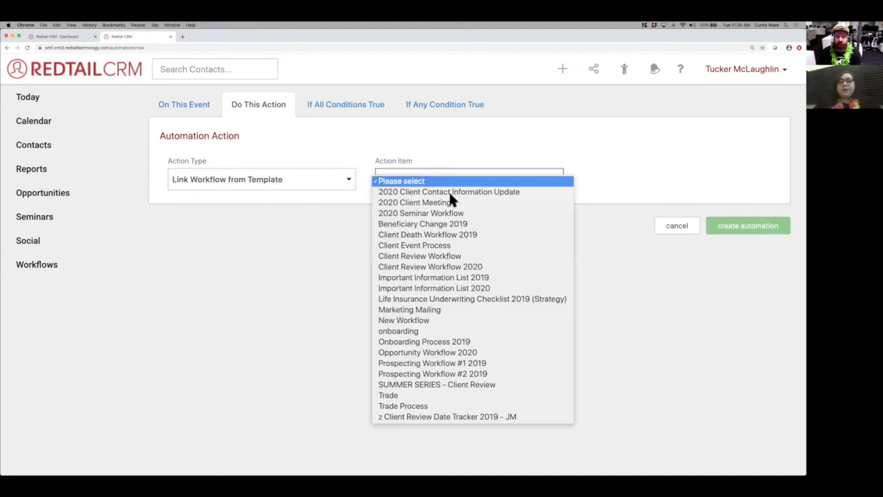
click(443, 384)
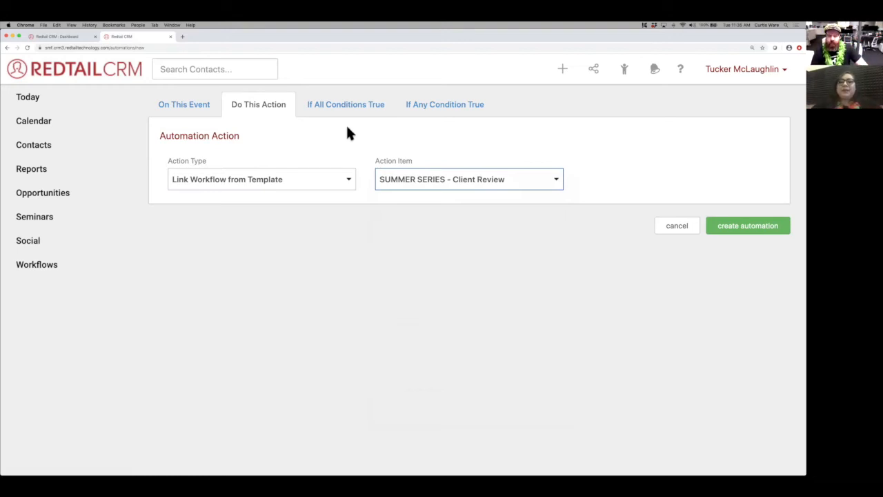
Add a must-be-met condition that Activity Type is Equal To Client Review.
click(360, 108)
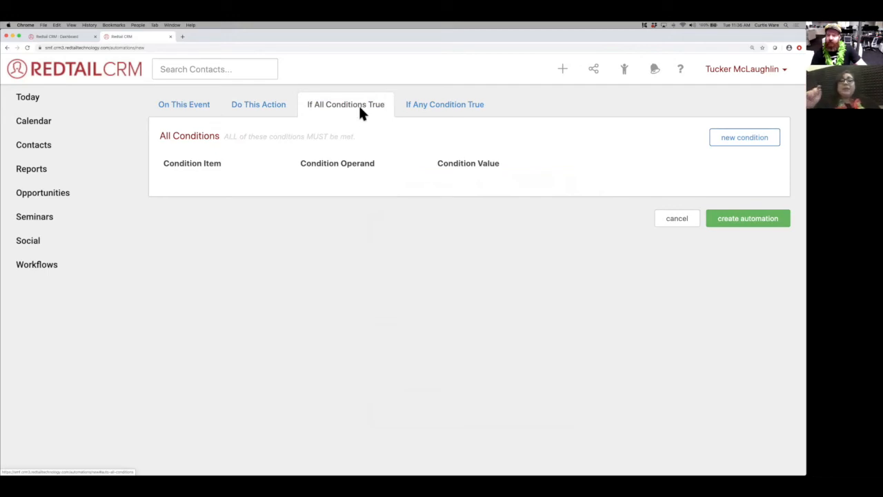
click(740, 143)
click(445, 144)
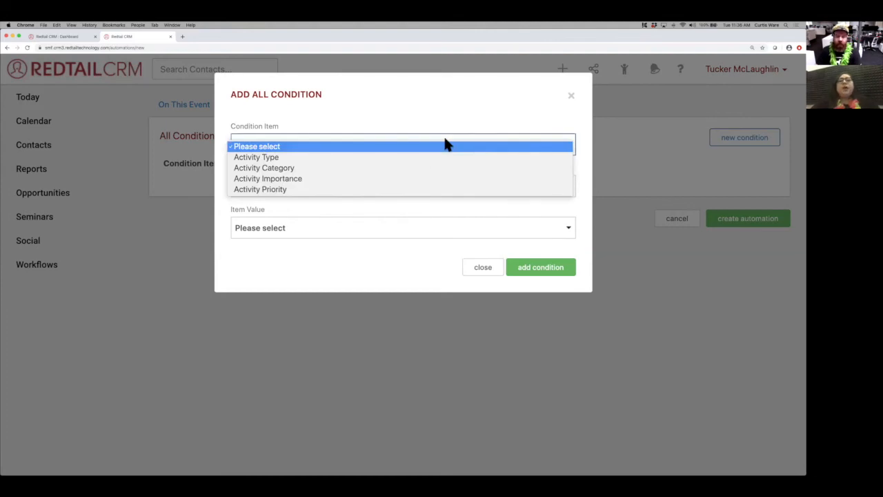
click(427, 158)
click(364, 187)
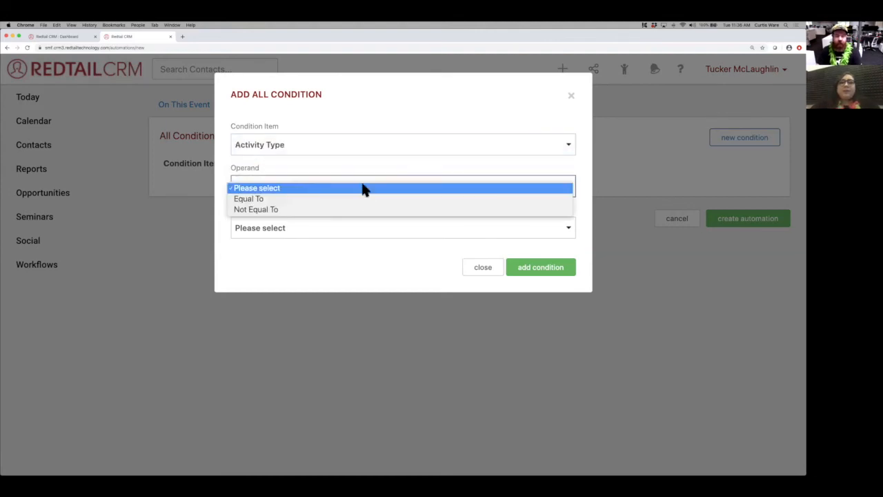
click(363, 199)
click(329, 229)
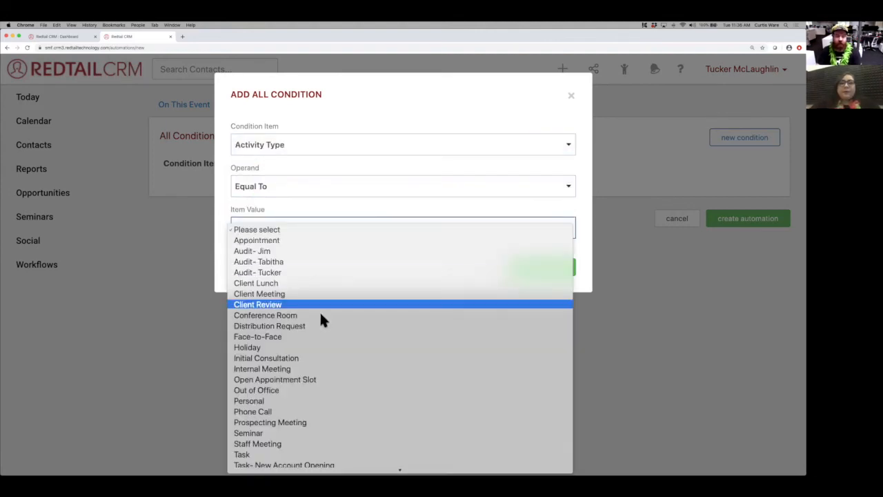
click(322, 306)
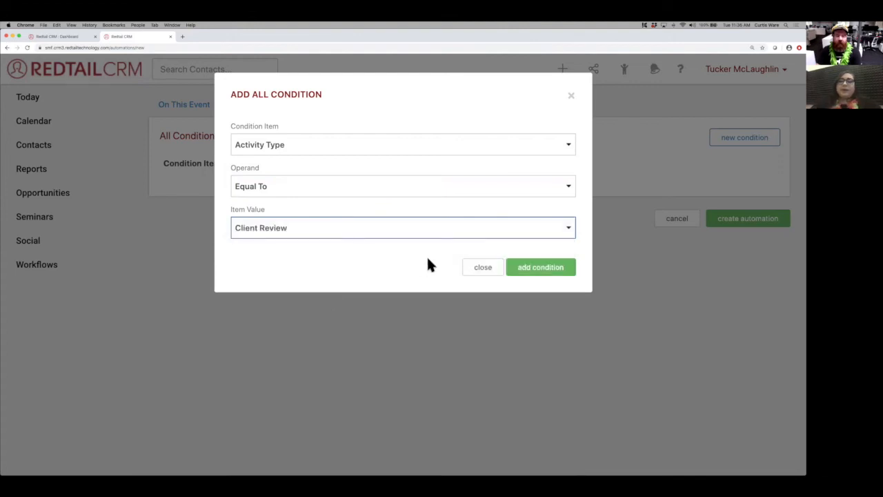
click(543, 271)
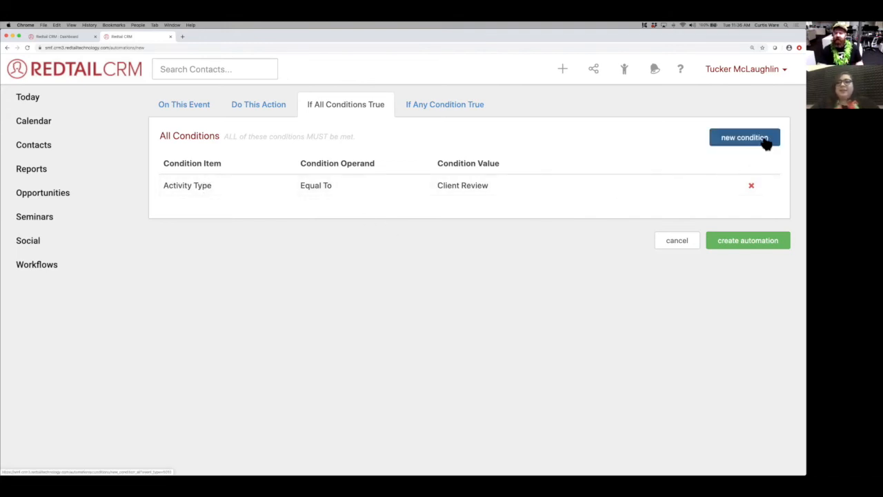
Recheck the automation's action and add a second must-be-met condition that Activity Category is Equal To Zoom Meeting.
click(270, 107)
click(345, 114)
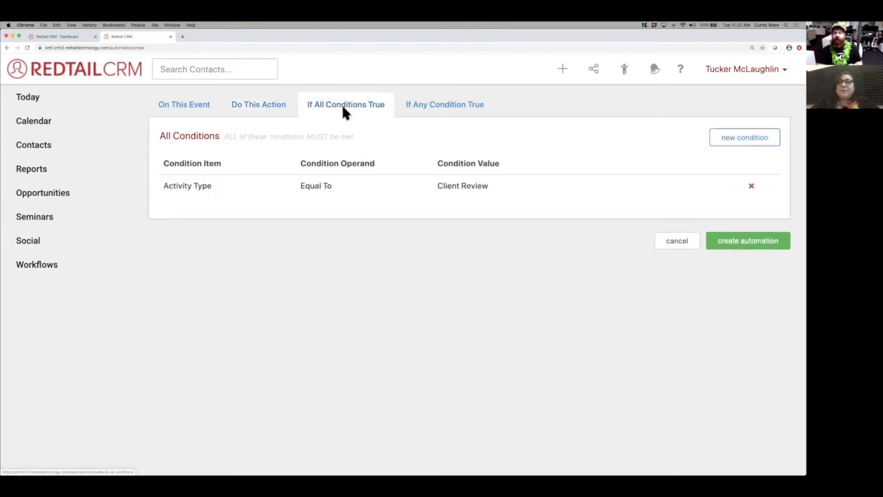
click(754, 146)
click(448, 147)
click(446, 168)
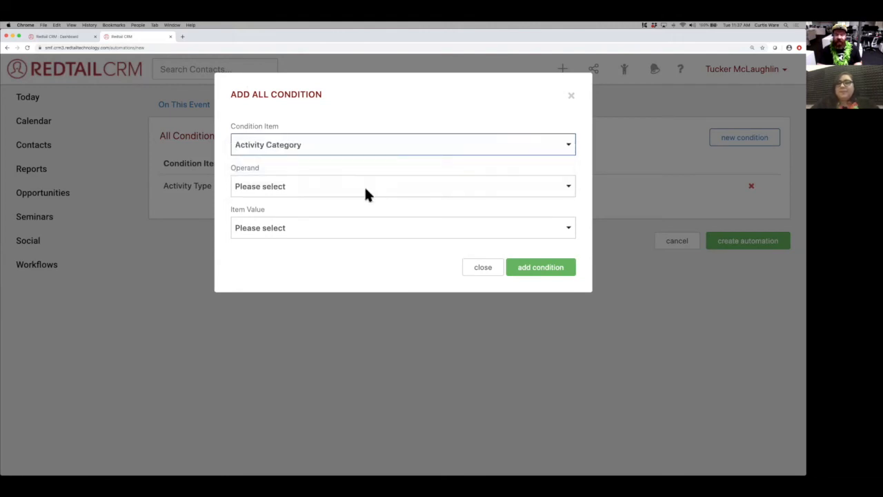
click(364, 185)
click(368, 198)
click(350, 228)
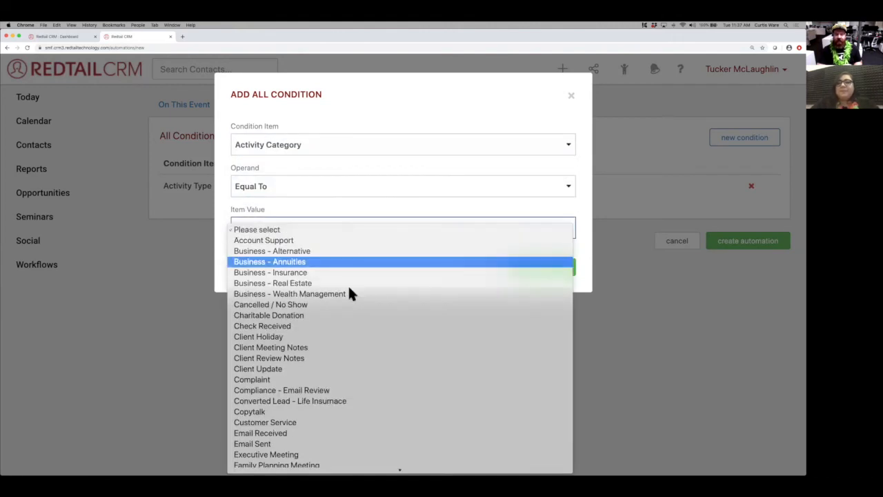
scroll(350, 291, down, 10)
click(296, 467)
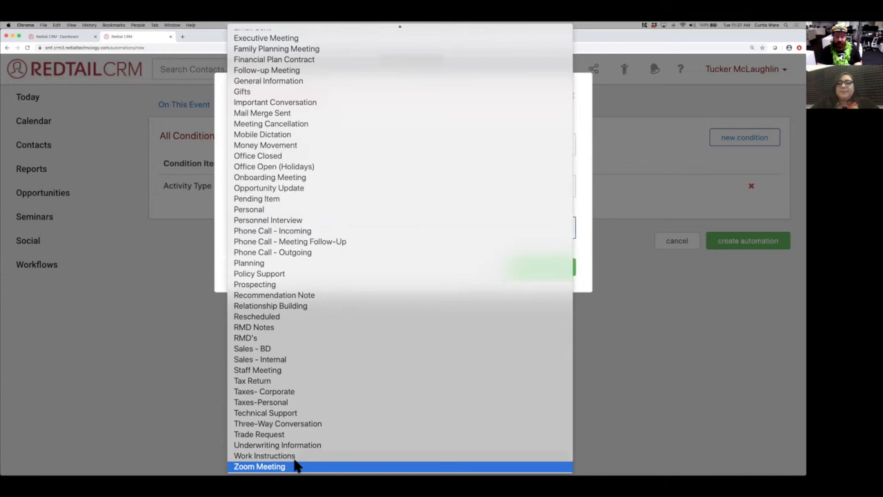
click(531, 270)
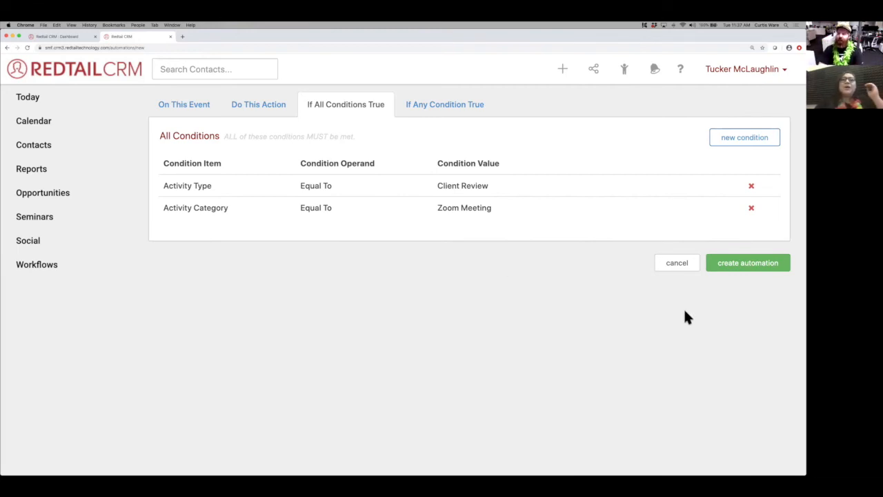
Review the event, action and must-be-met conditions of the client review automation, and create it.
click(204, 109)
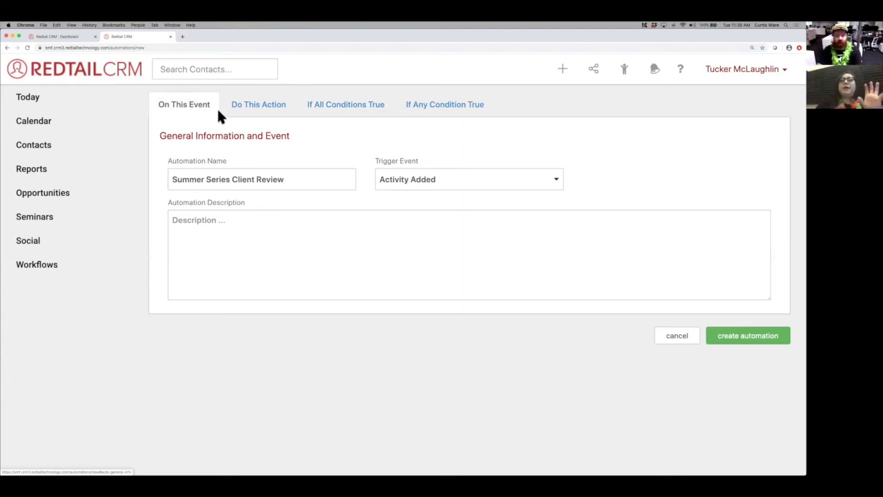
click(265, 110)
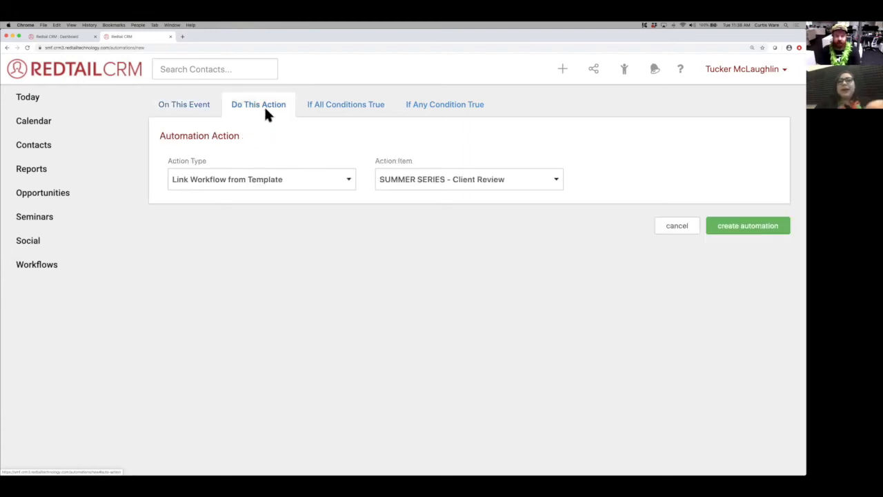
click(321, 112)
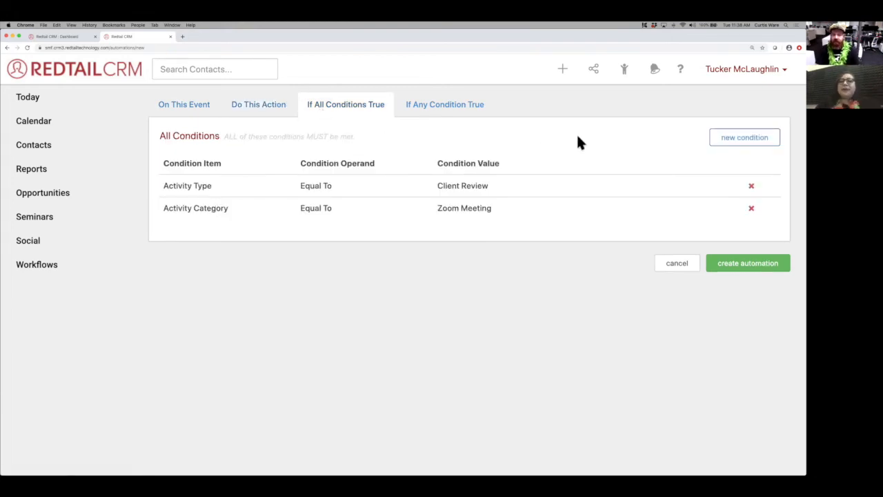
click(754, 264)
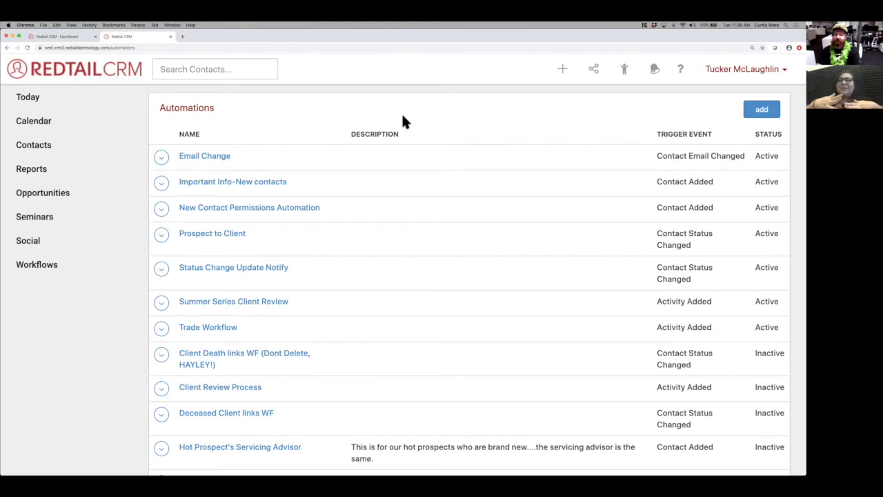
Open the calendar in month view and go to the current month, May 2020.
click(62, 106)
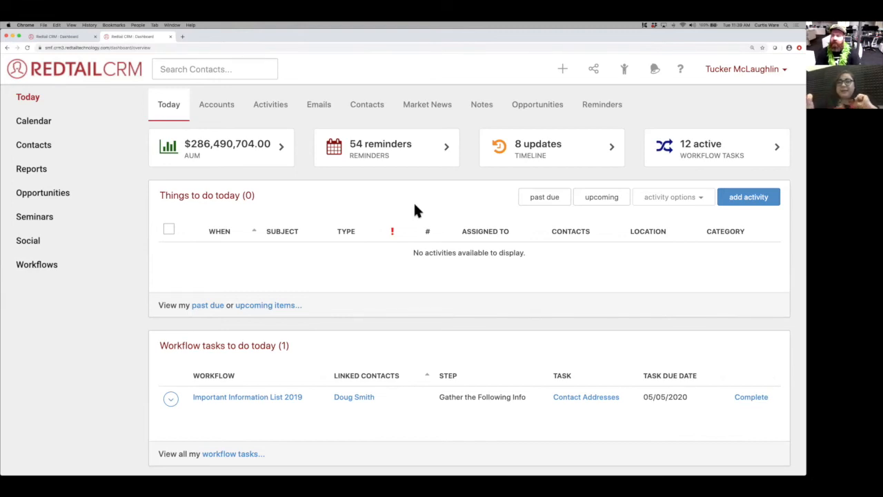
click(59, 128)
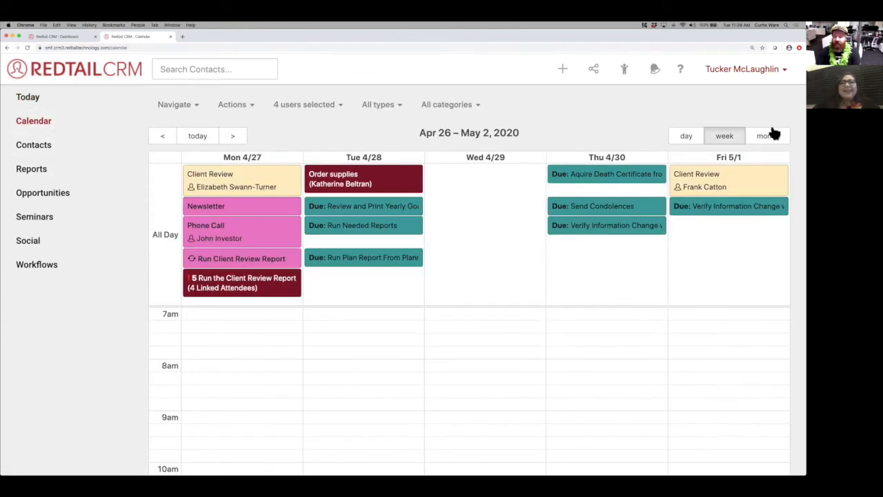
click(770, 135)
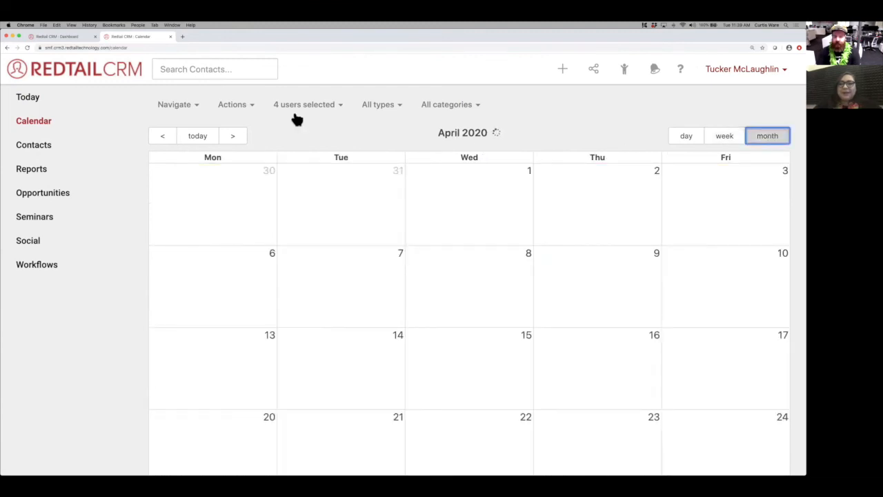
click(201, 138)
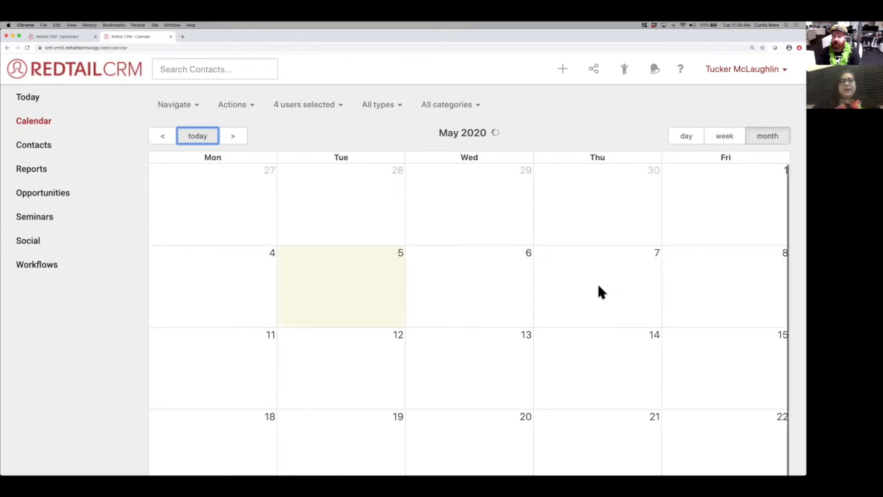
scroll(597, 282, down, 3)
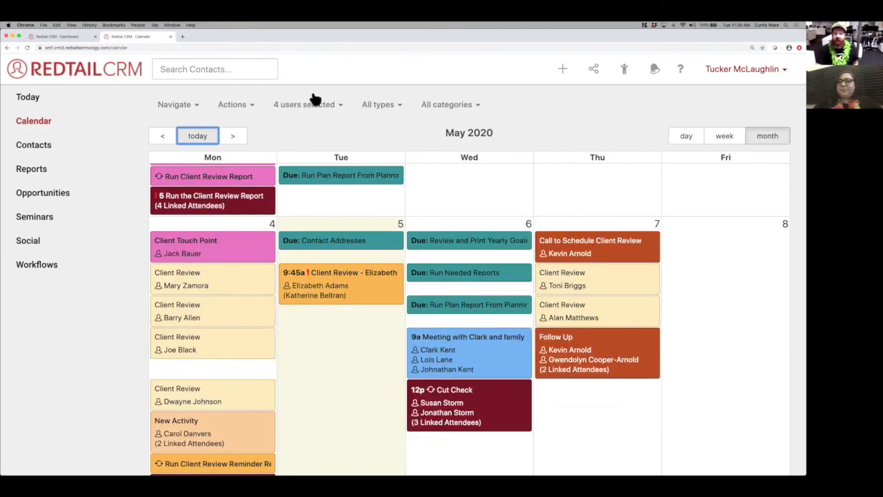
Limit the calendar to the signed-in user's own activities by deselecting the three other users.
click(314, 102)
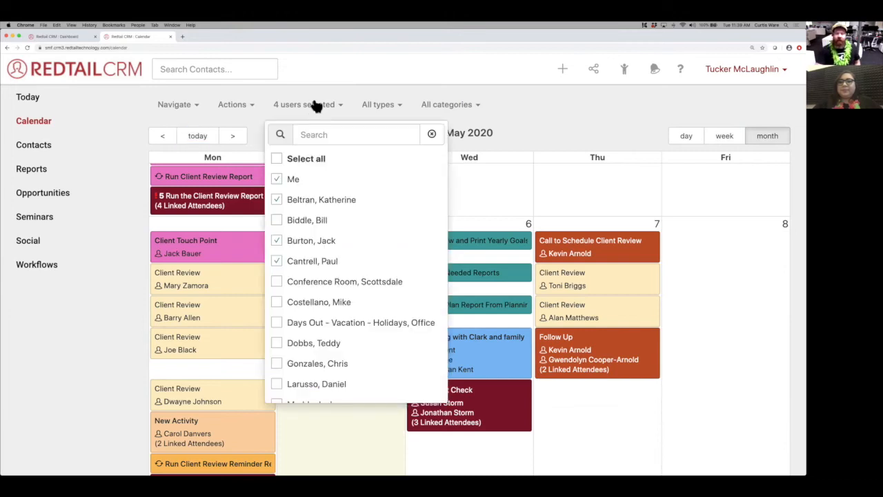
click(276, 199)
click(276, 240)
click(276, 261)
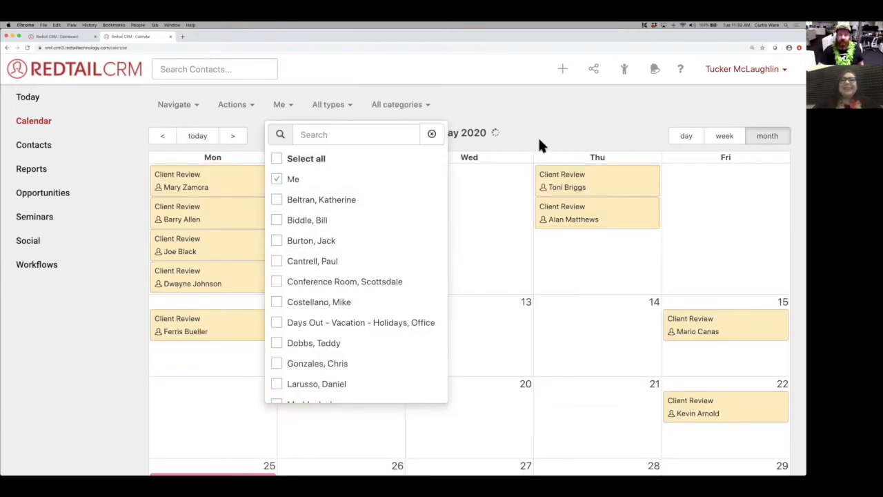
click(563, 113)
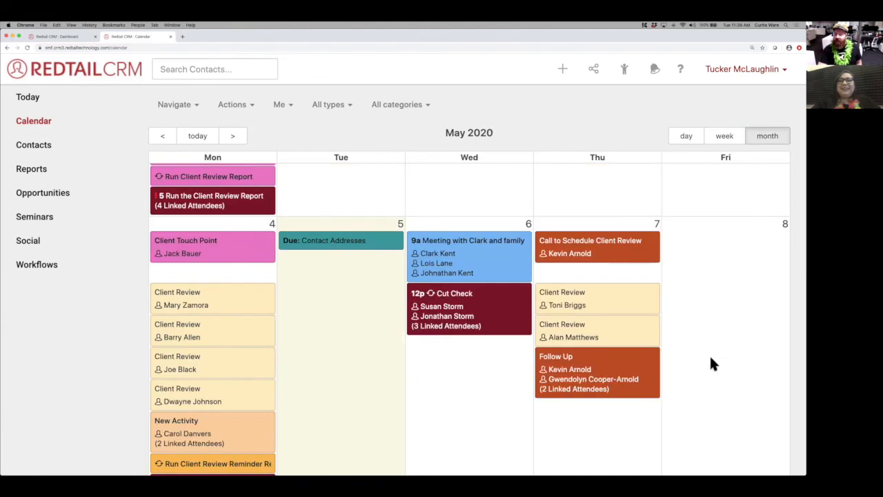
Start a new activity on Friday, May 22, 2020 and apply the Client Review Template to it.
scroll(711, 357, down, 8)
scroll(709, 354, down, 5)
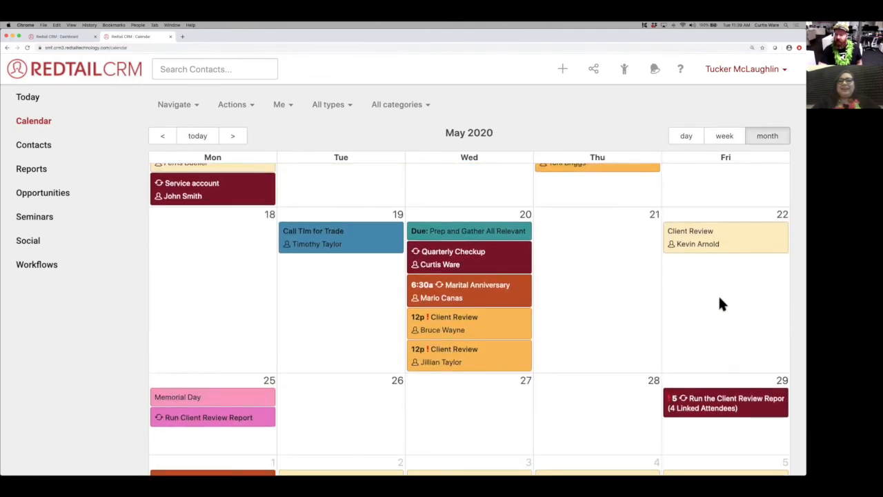
click(719, 303)
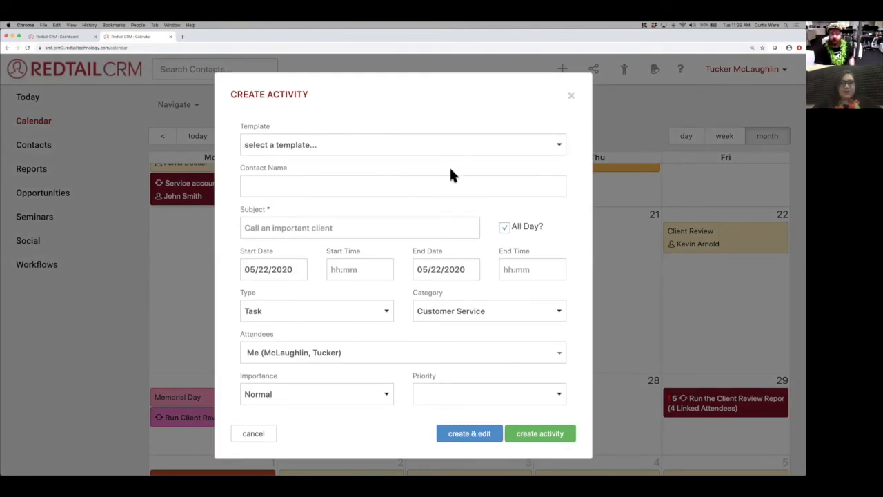
click(405, 146)
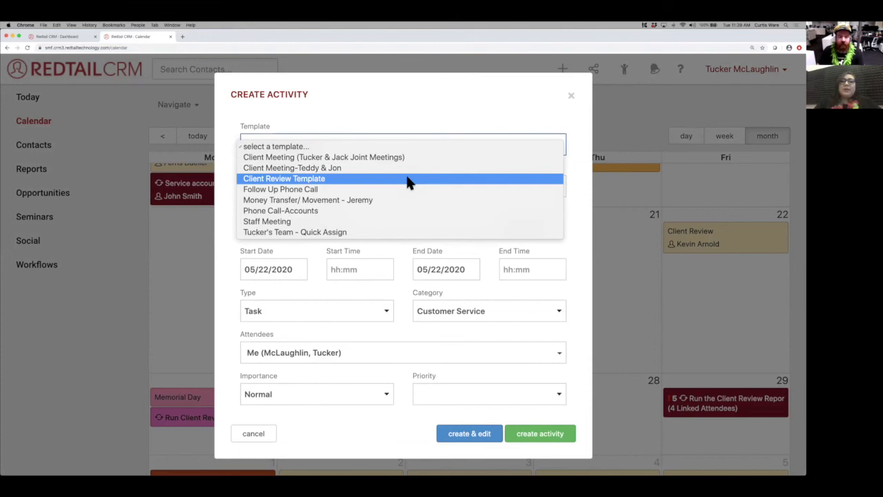
click(407, 178)
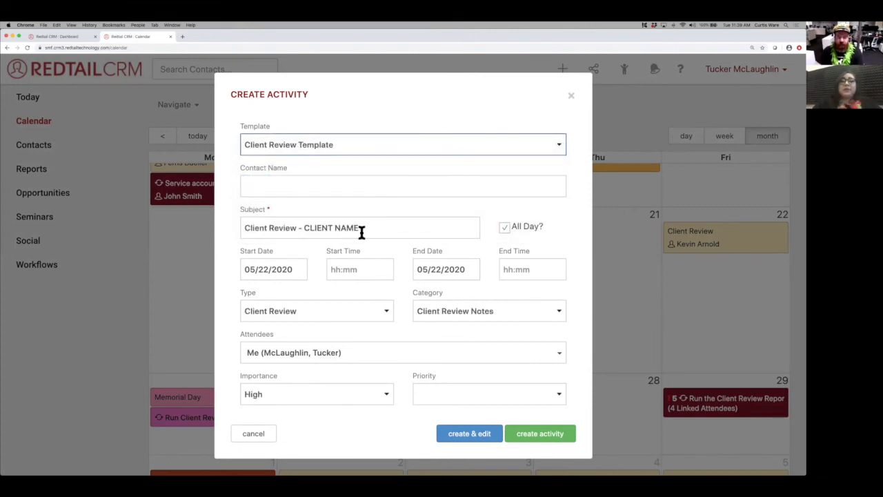
Link the client whose review is already on May 22 as the new activity's contact.
click(340, 189)
text(kevin)
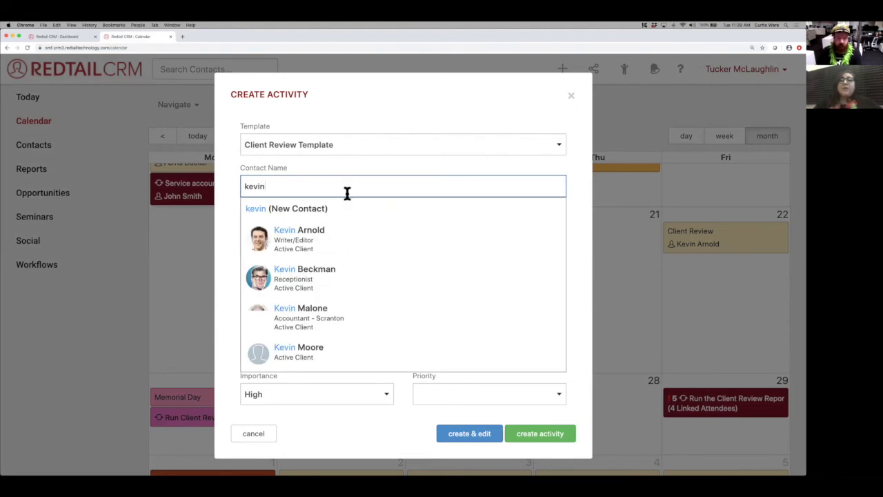
click(359, 235)
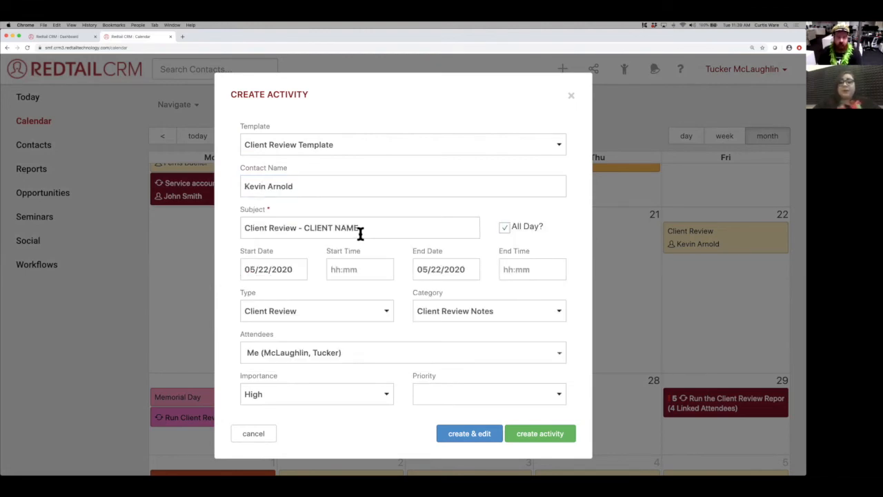
Replace the CLIENT NAME placeholder in the activity's subject with the linked client's full name.
key(BackSpace)
key(BackSpace)
key(BackSpace)
key(BackSpace)
key(BackSpace)
key(BackSpace)
key(BackSpace)
key(BackSpace)
key(BackSpace)
key(BackSpace)
key(BackSpace)
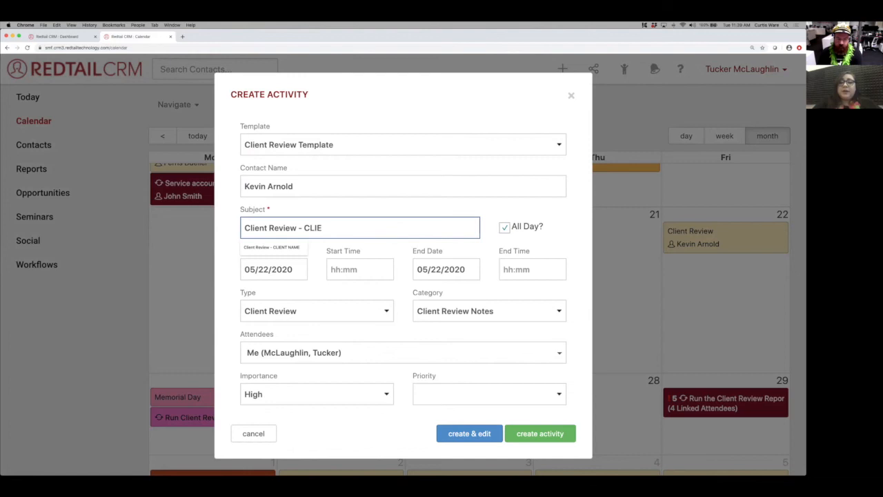
text(Kevi)
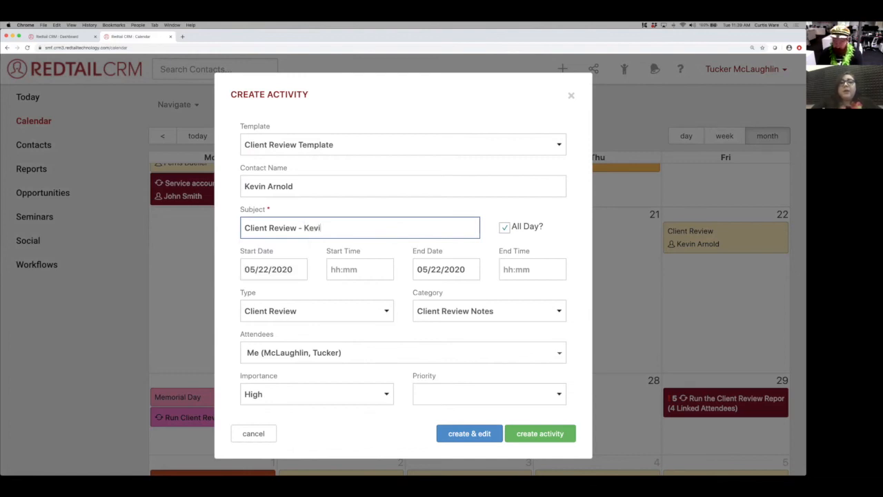
text(n Arnold)
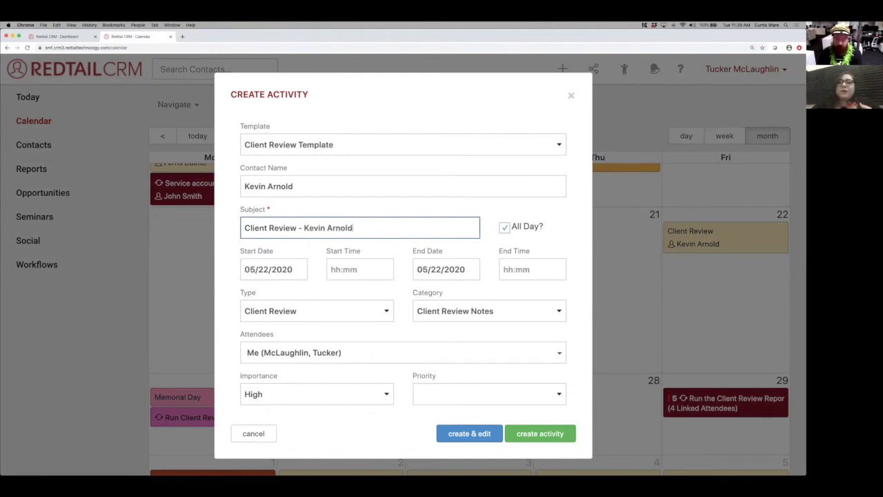
Make the activity a timed one instead of all-day, running from 1:00pm to 2:30pm.
click(504, 229)
click(369, 269)
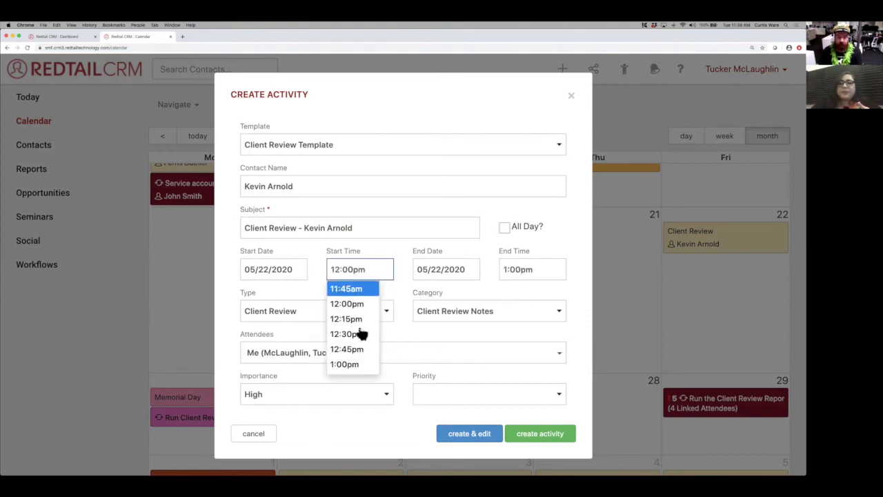
click(355, 364)
click(528, 270)
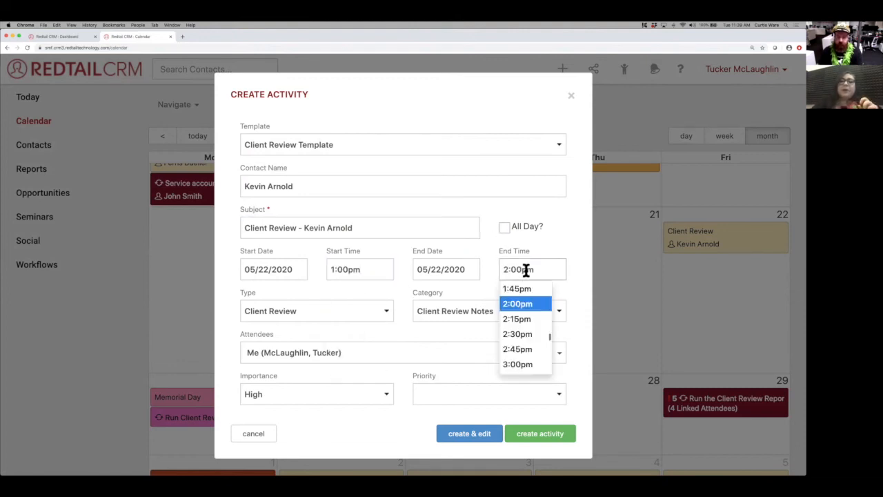
click(524, 333)
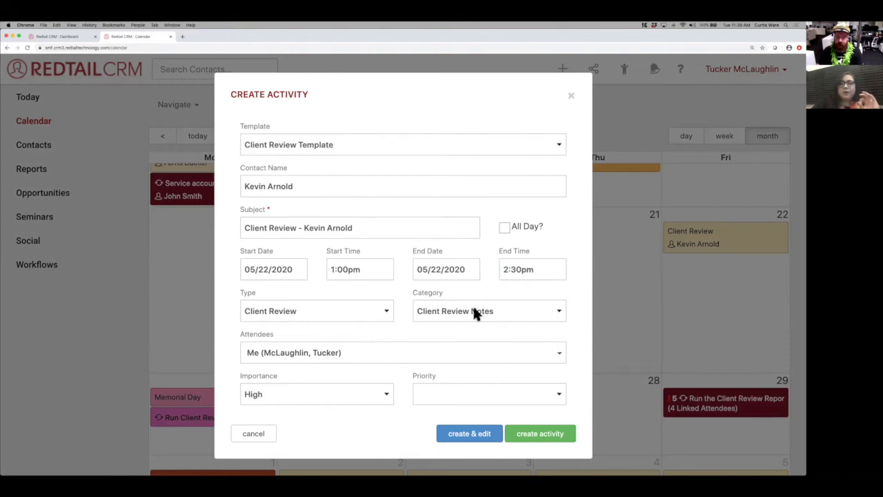
Set the activity's category to Zoom Meeting and create the activity.
click(459, 316)
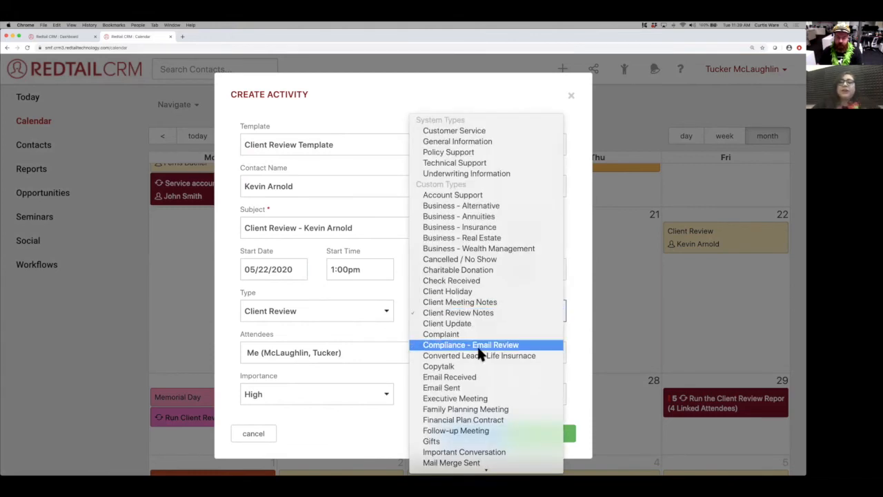
scroll(481, 353, down, 5)
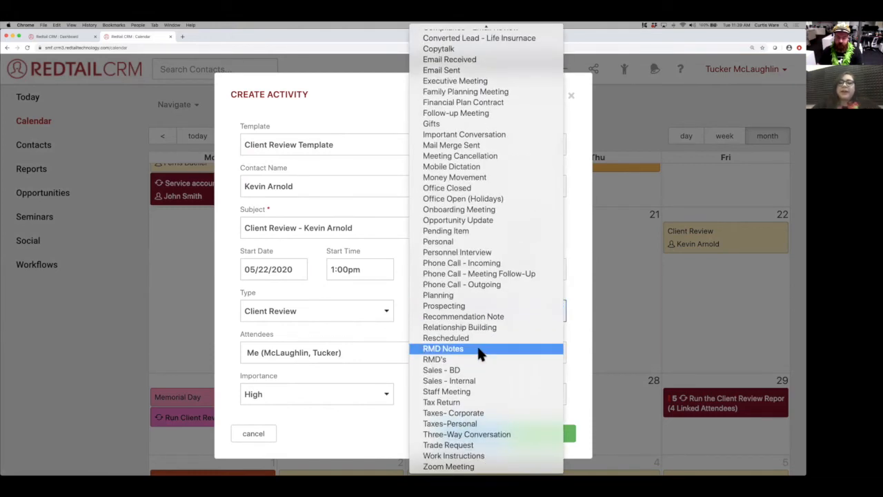
click(468, 467)
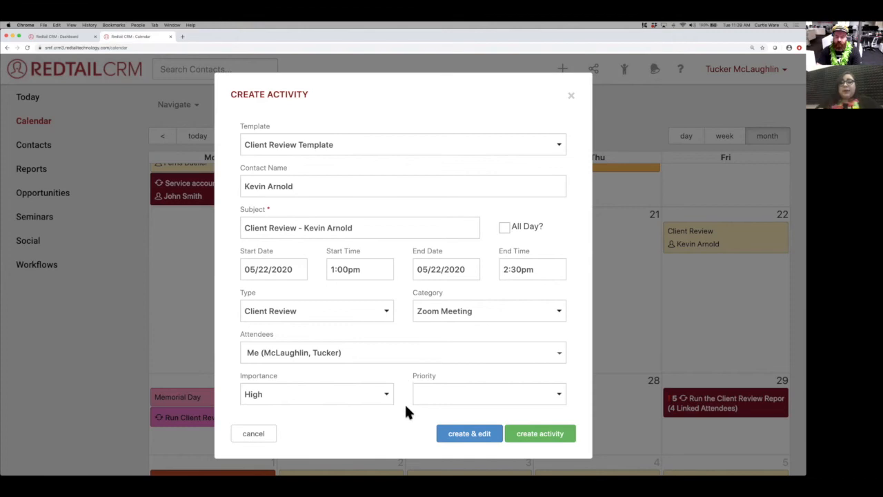
click(548, 434)
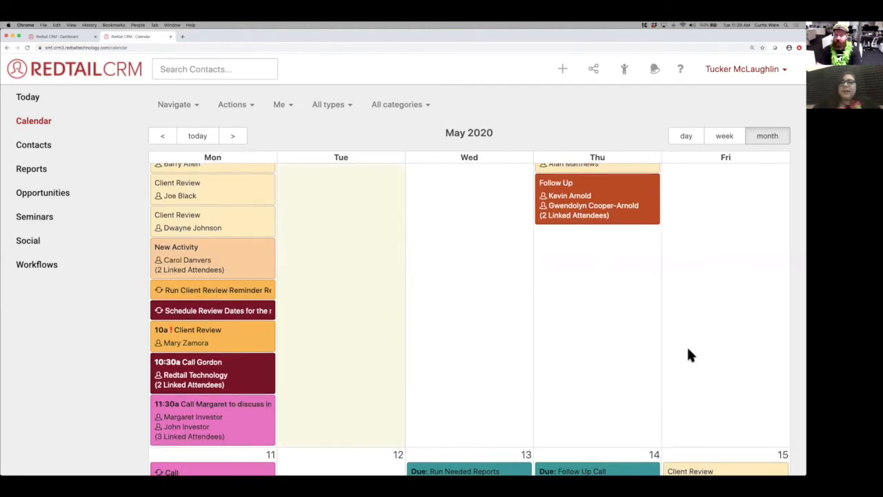
Check the new review on May 22, and open the SUMMER SERIES - Client Review workflow from that client's active workflows.
scroll(688, 352, down, 5)
scroll(689, 352, down, 3)
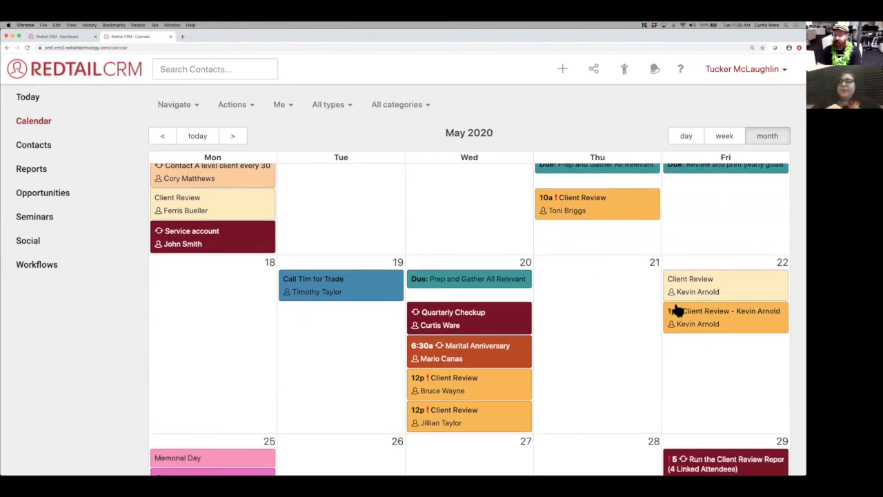
click(625, 71)
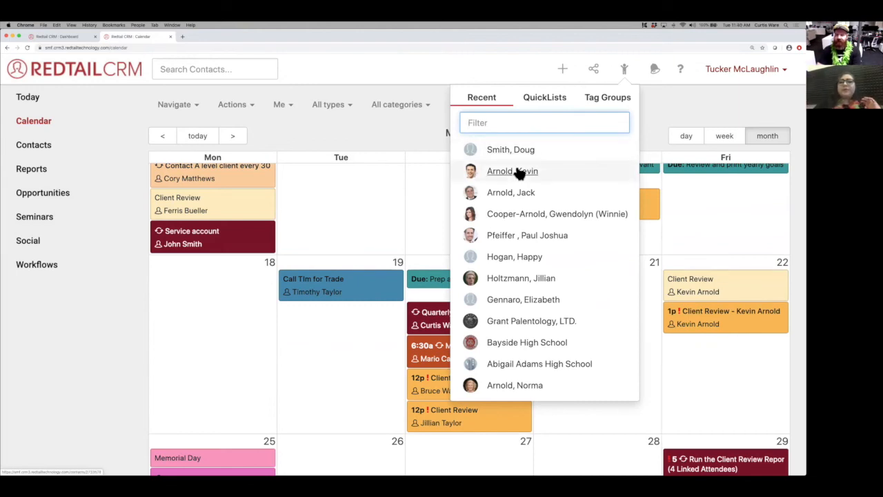
click(518, 172)
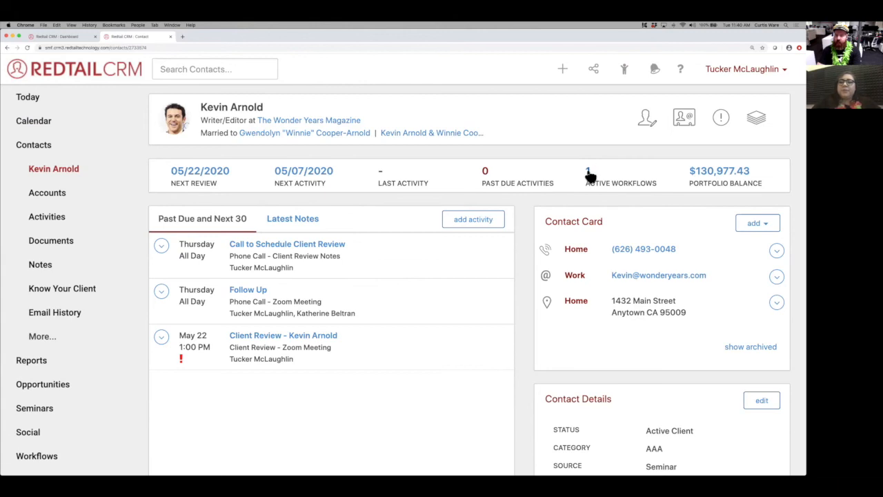
click(589, 174)
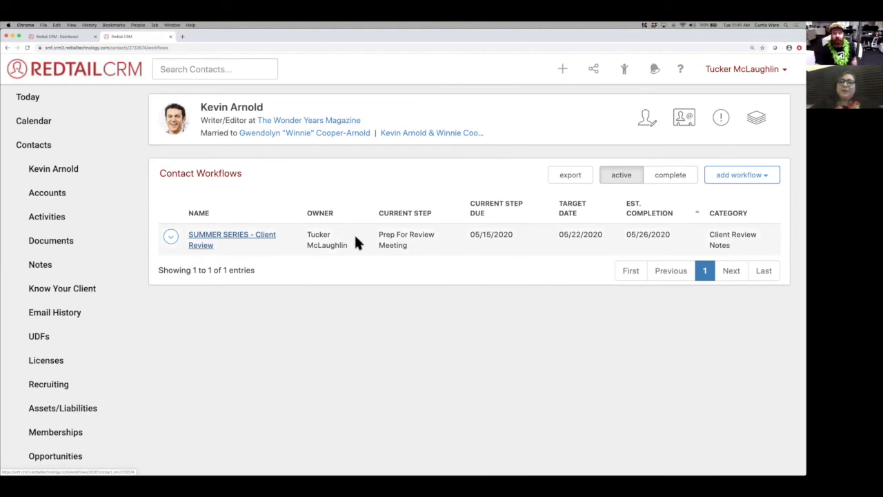
click(235, 236)
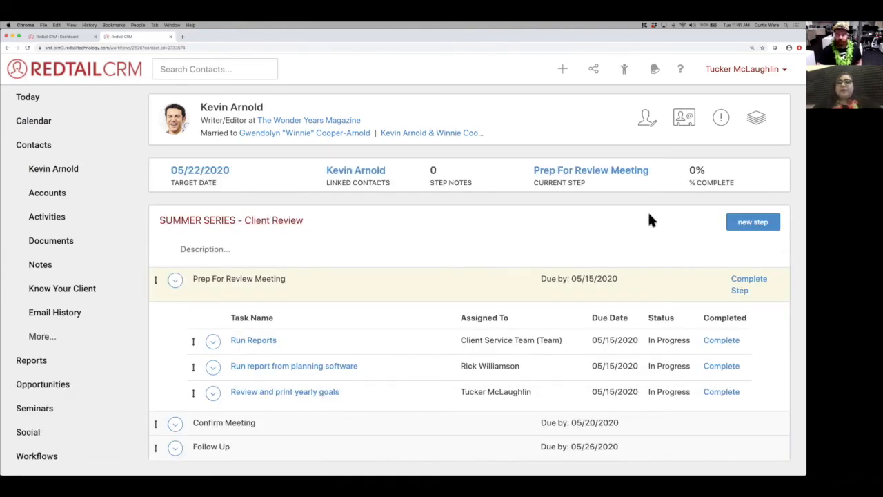
Examine the due dates of the workflow's steps and the tasks within the Follow Up step.
scroll(694, 230, down, 1)
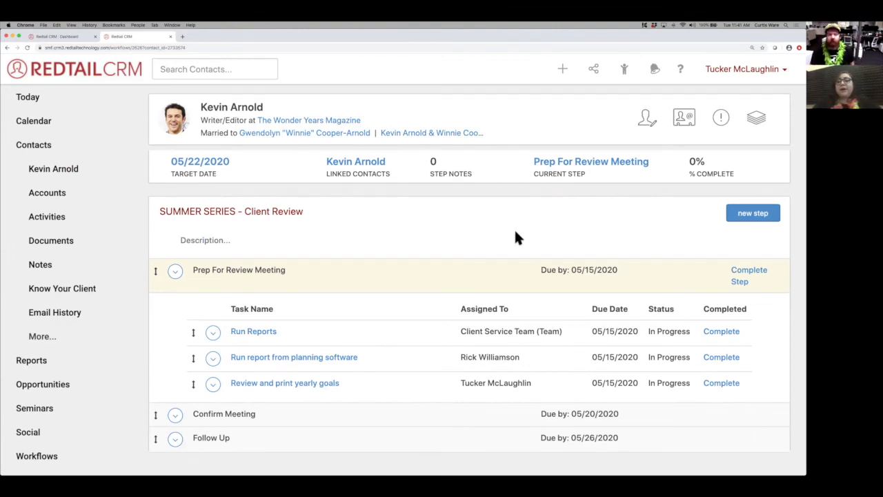
drag(617, 270, 579, 270)
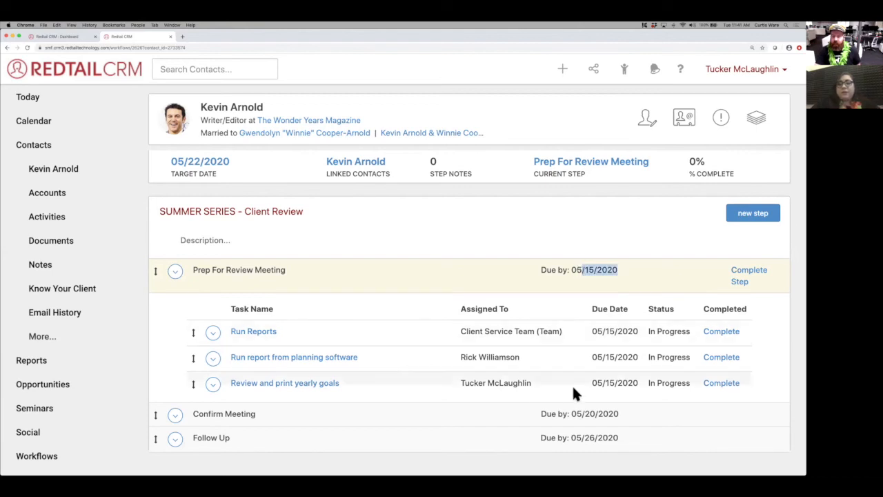
click(453, 423)
click(454, 424)
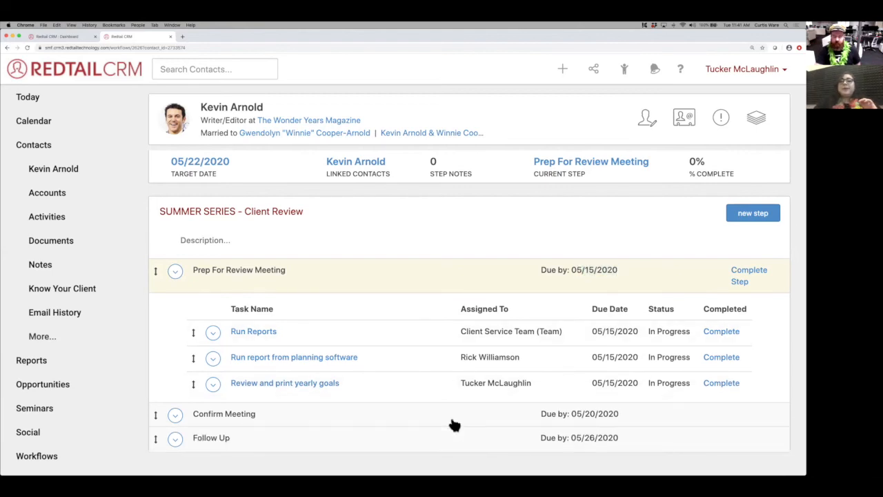
click(460, 450)
scroll(460, 449, down, 3)
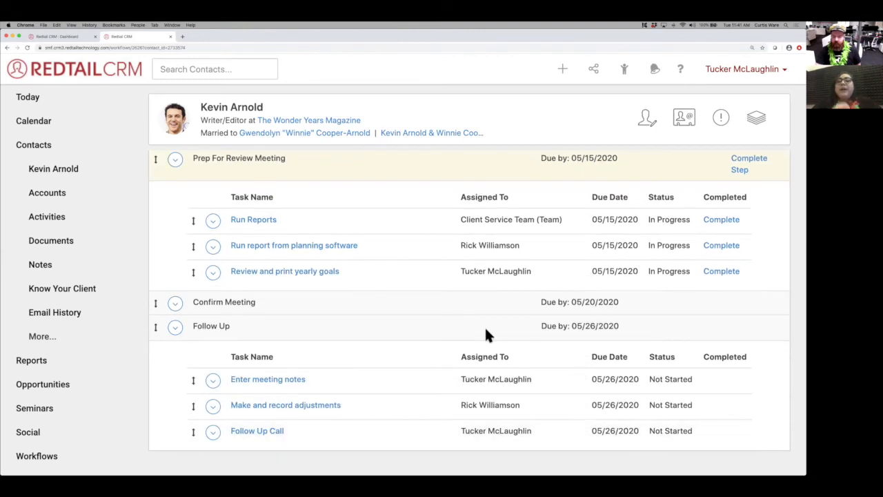
click(352, 328)
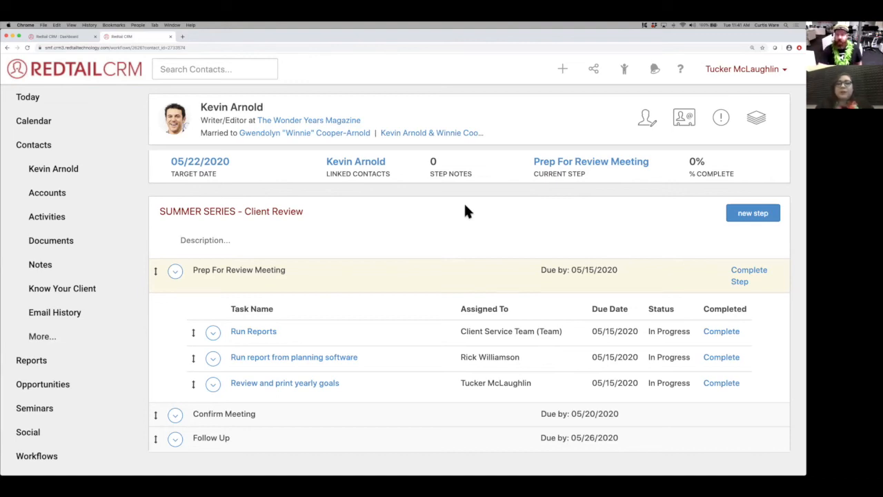
key(ctrl+Right)
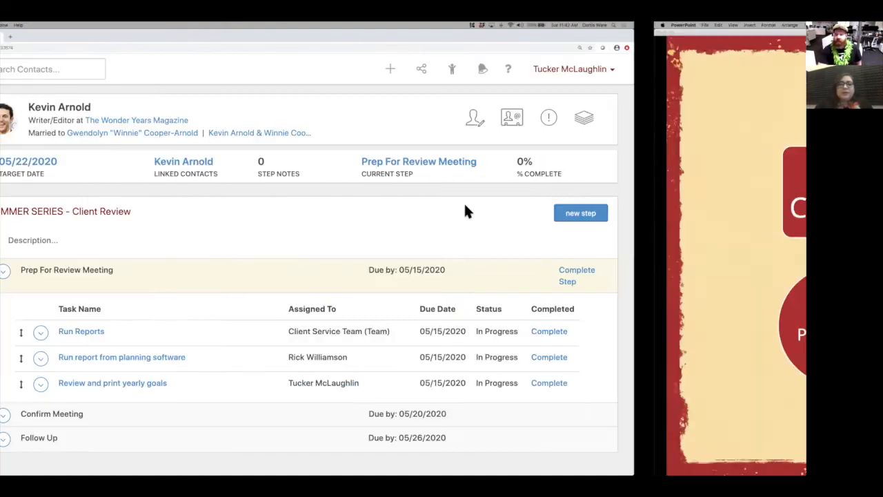
key(Right)
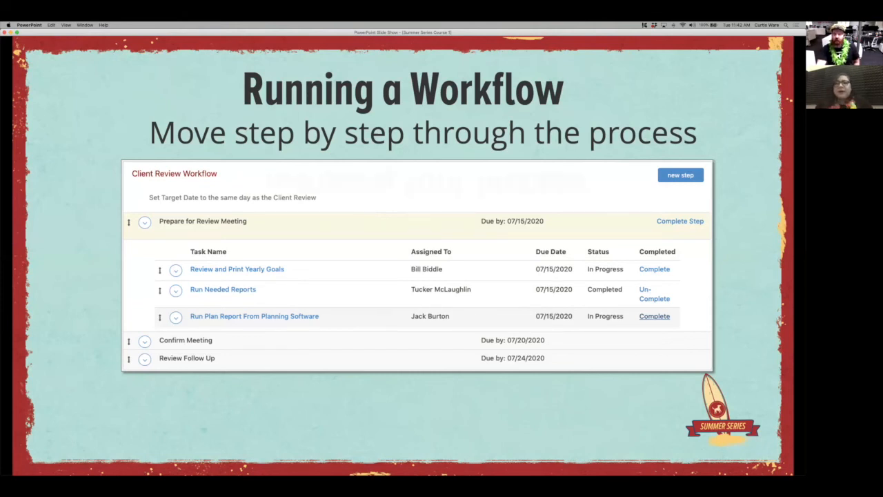
key(Right)
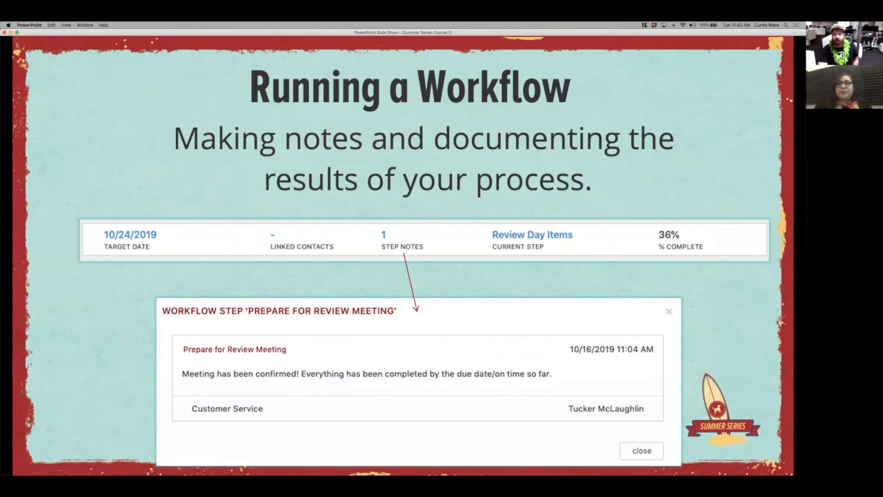
key(ctrl+Left)
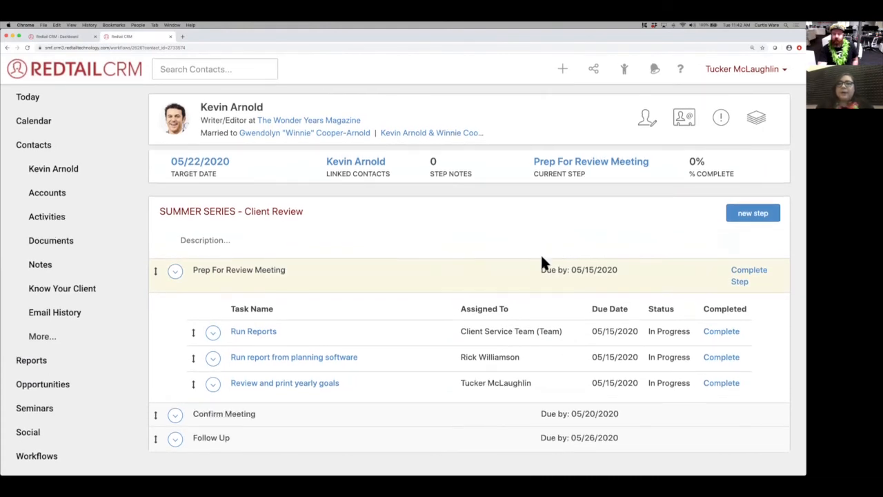
Mark the Run Reports task complete and choose Prep Complete ----> Confirm Meeting as the outcome for completing the Prep For Review Meeting step.
mouse_move(266, 336)
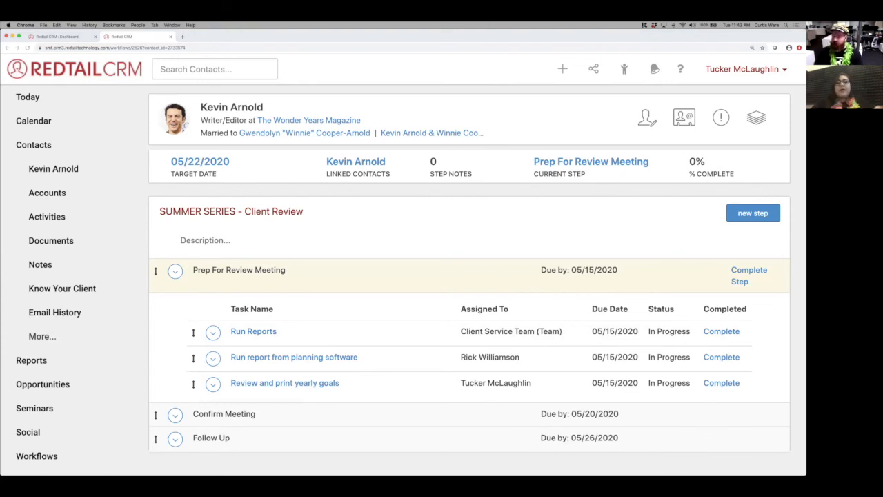
click(724, 332)
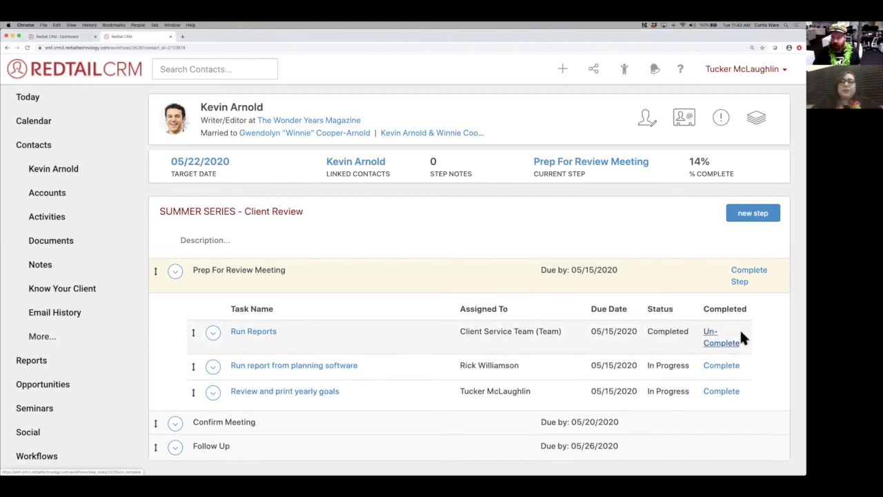
click(750, 274)
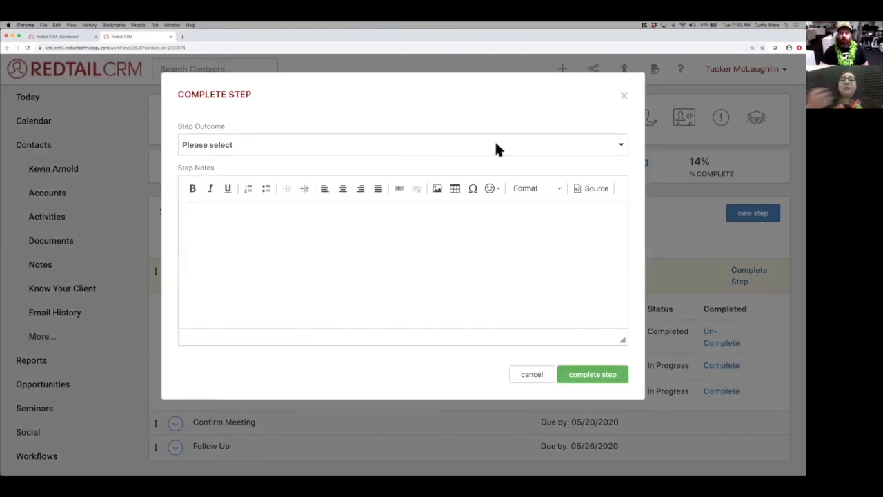
click(495, 143)
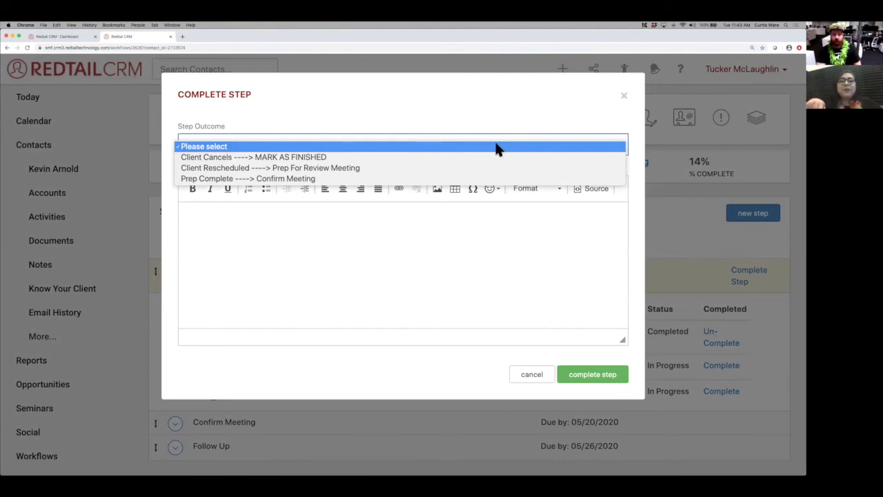
click(478, 179)
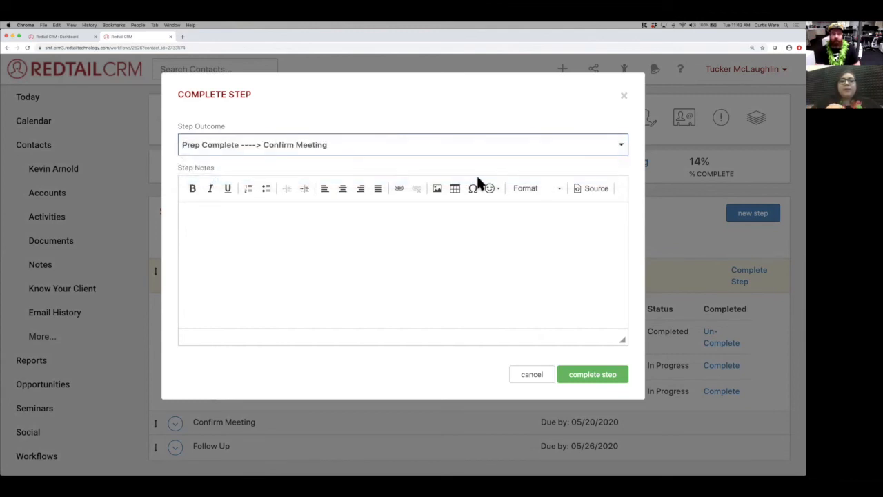
Add the step note "Prep all done. Left on Advisor's desk" and complete the Prep For Review Meeting step.
click(362, 248)
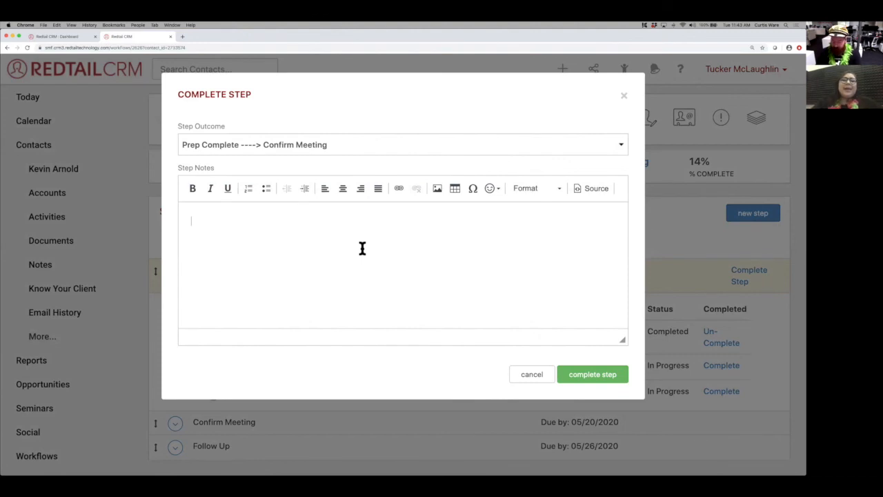
text(Prep all done. Left on Ad)
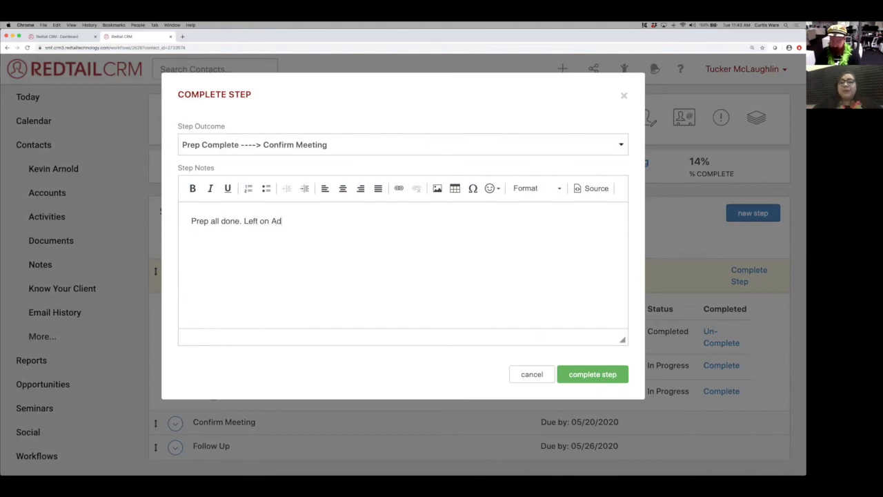
text(visors desk)
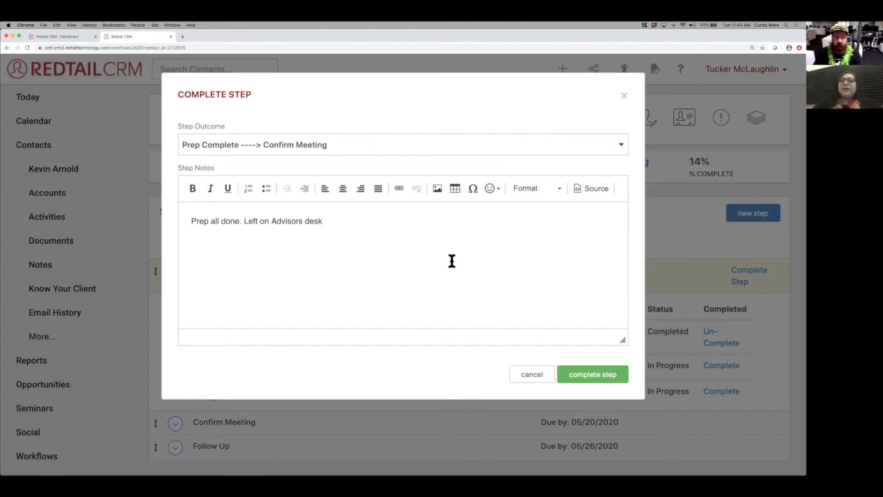
click(301, 221)
text(')
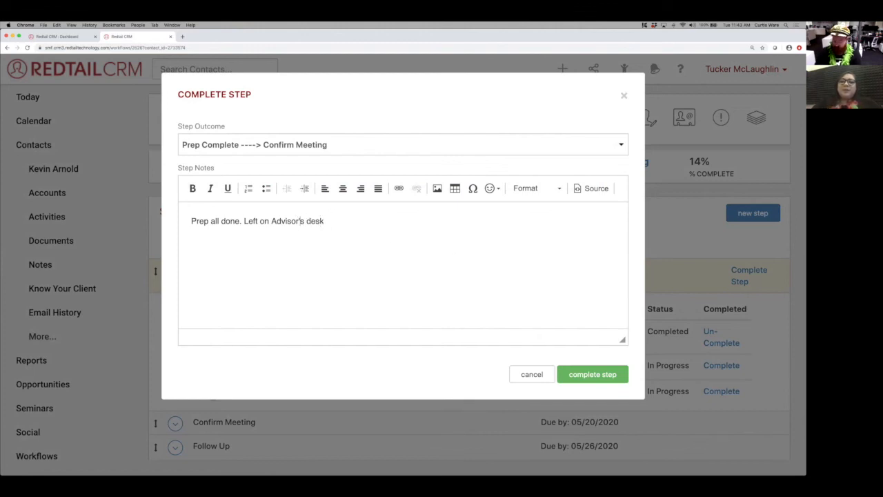
click(594, 377)
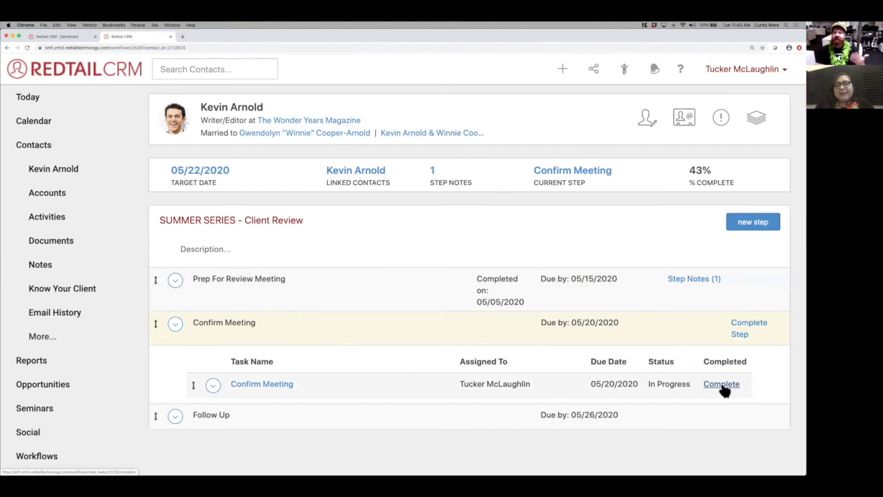
Complete the Confirm Meeting task and choose Client Rescheduled (over 1 week away) ----> Prep For Review Meeting as the step outcome.
click(720, 385)
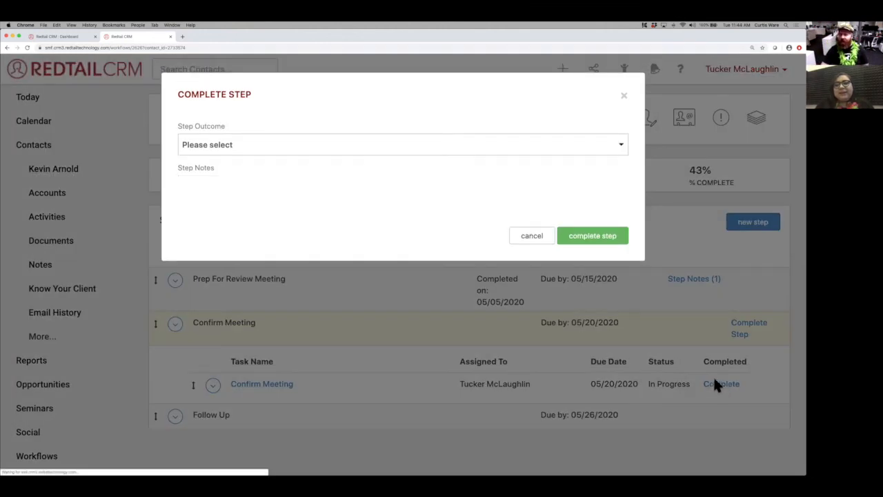
click(399, 147)
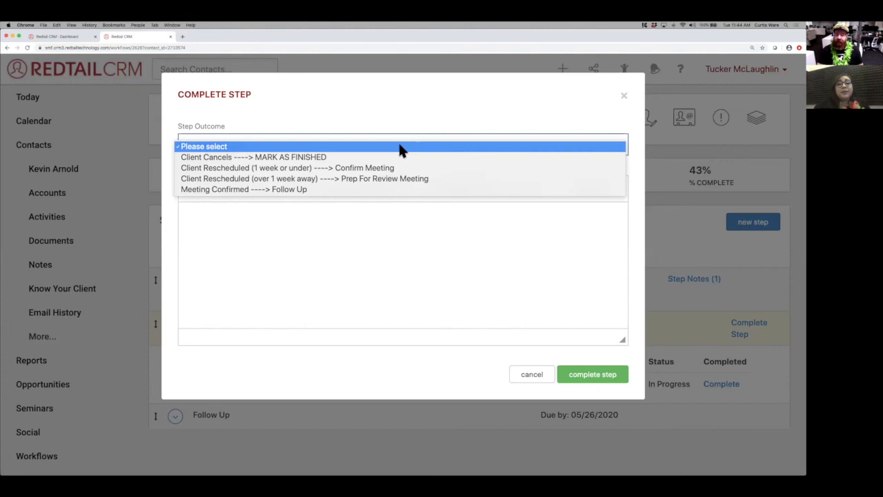
click(366, 179)
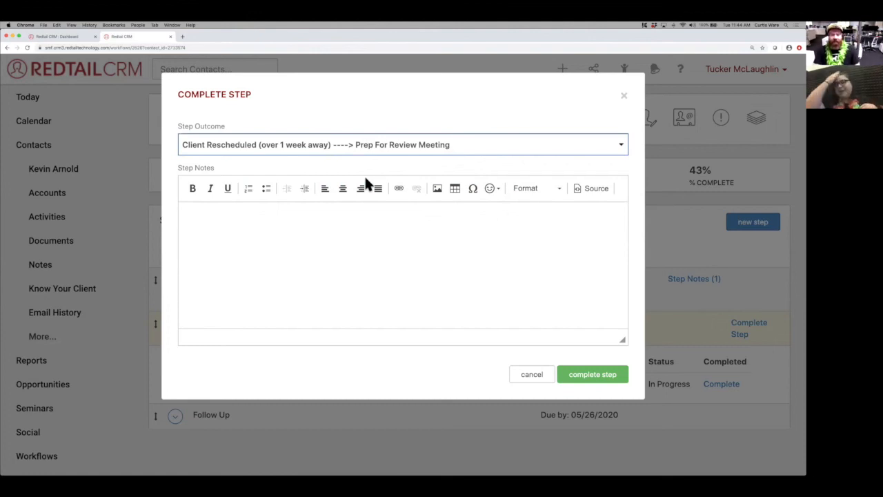
Add the step note "Rescheduled for the 30th" and complete the Confirm Meeting step.
click(303, 242)
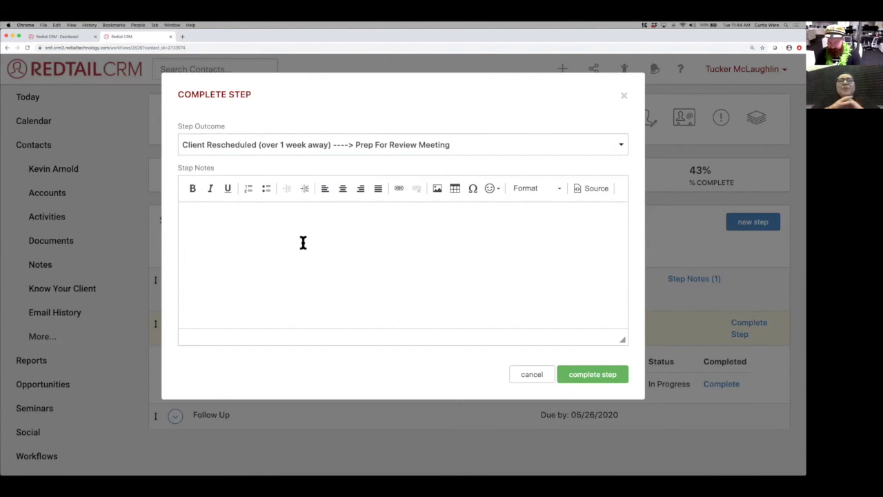
text(Resch)
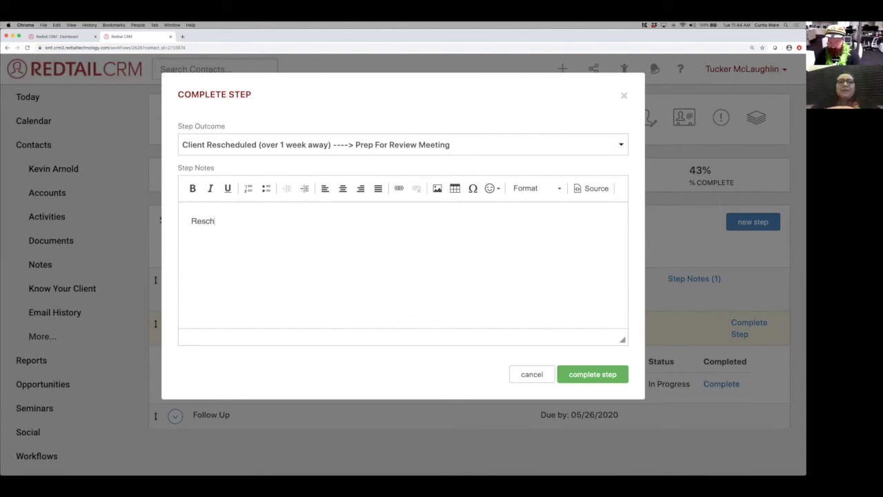
text(eduled )
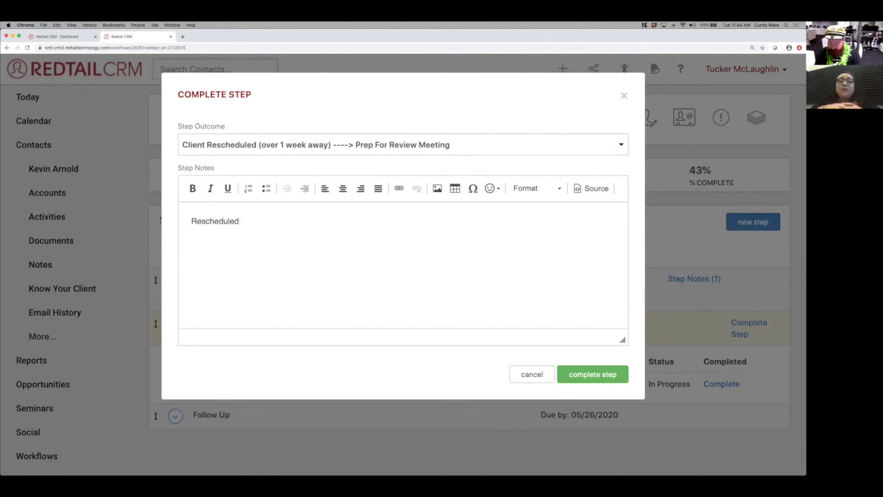
text(o)
key(BackSpace)
text(for the 30th)
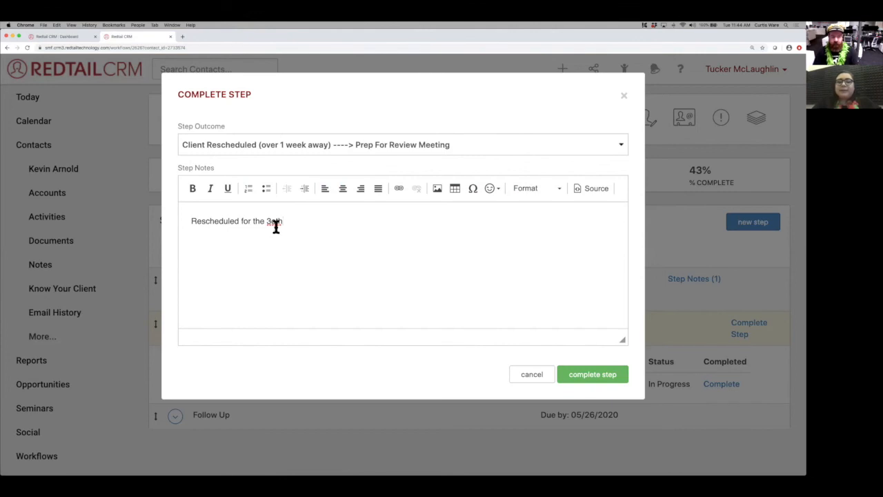
key(BackSpace)
text(0)
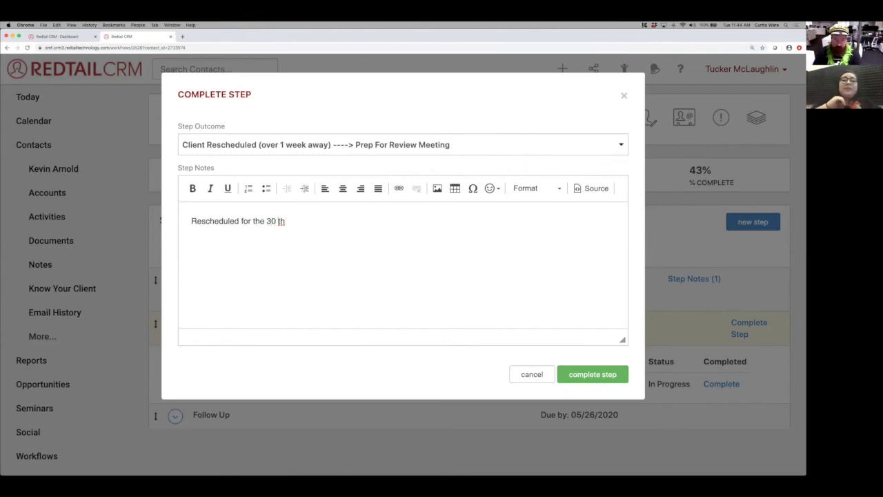
key(BackSpace)
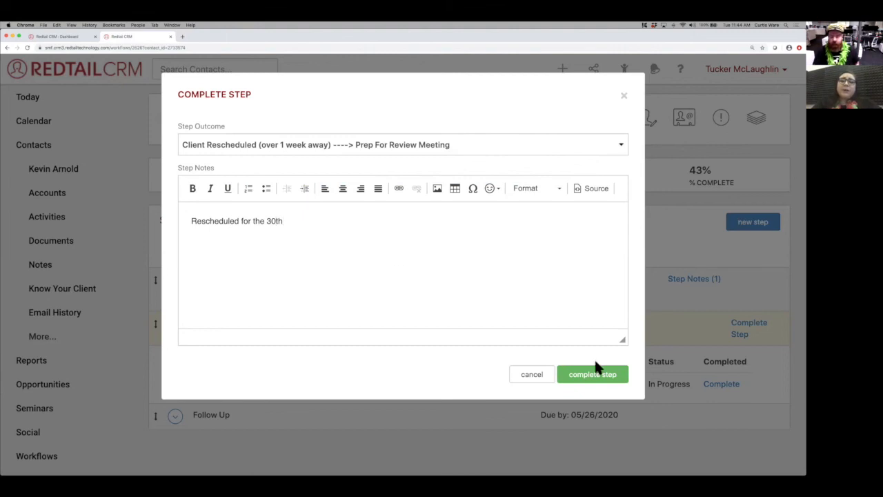
click(606, 377)
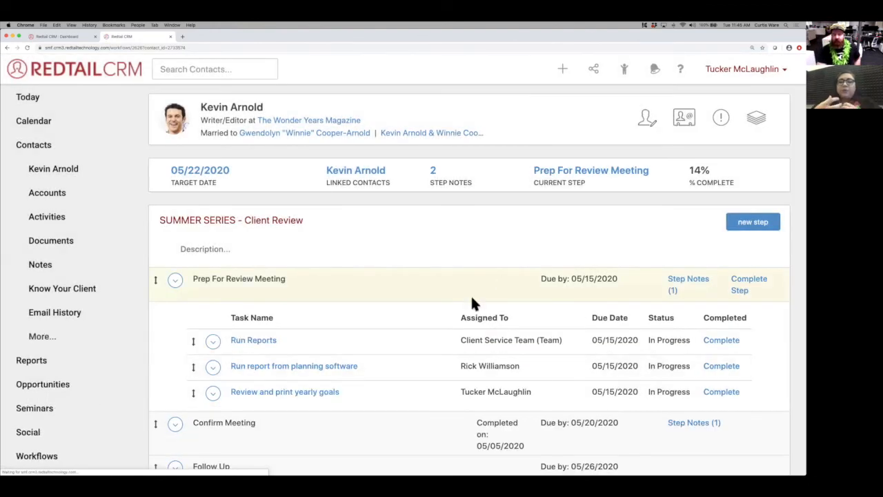
Look over the workflow's steps and open the client's list of open activities.
scroll(600, 311, down, 1)
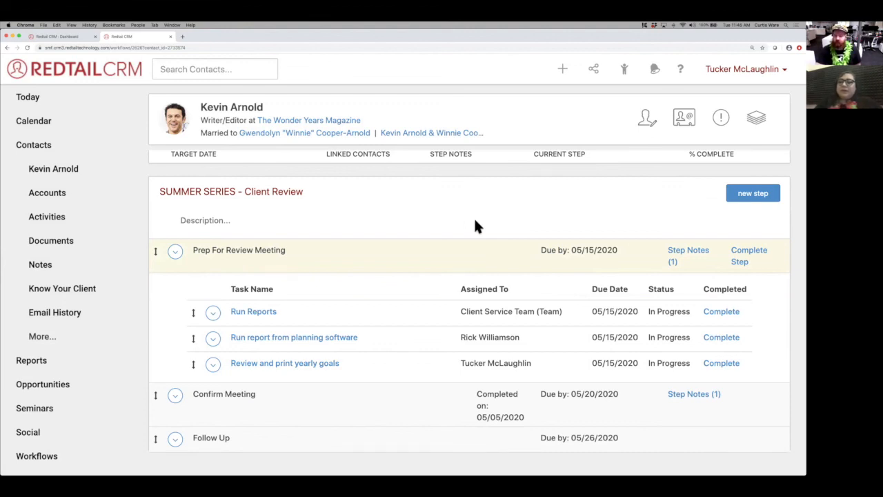
scroll(474, 217, up, 1)
scroll(474, 217, down, 1)
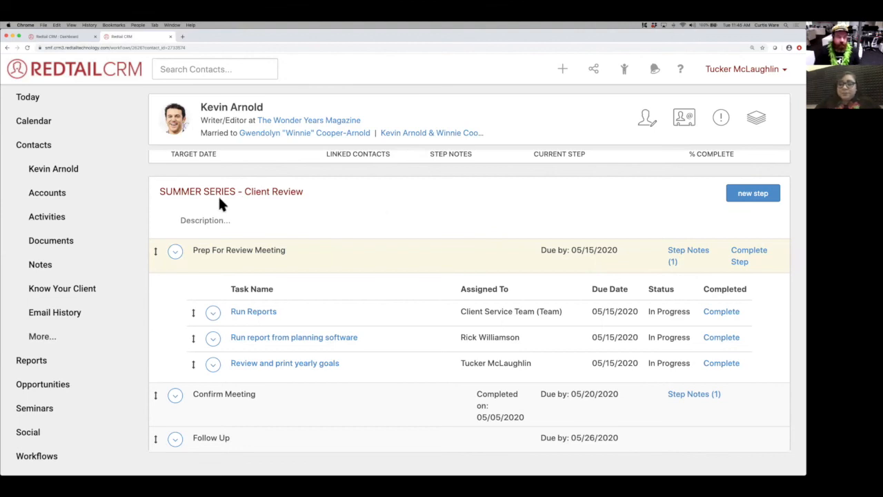
click(55, 220)
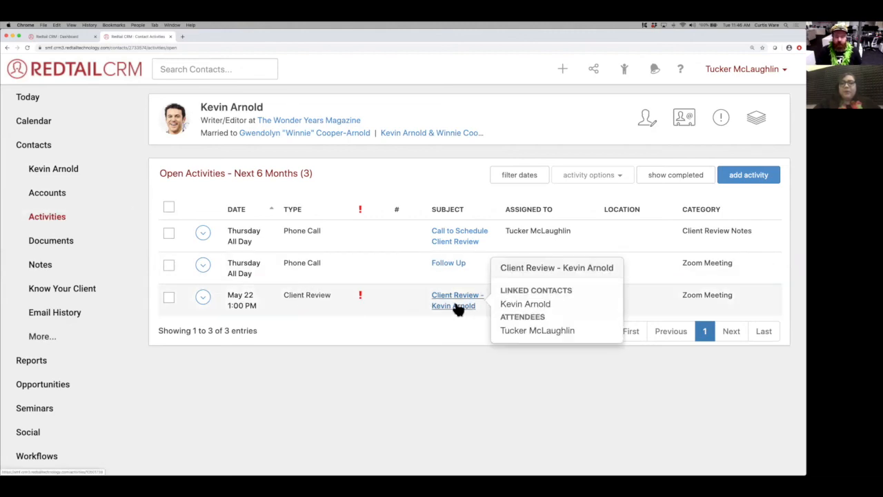
click(203, 298)
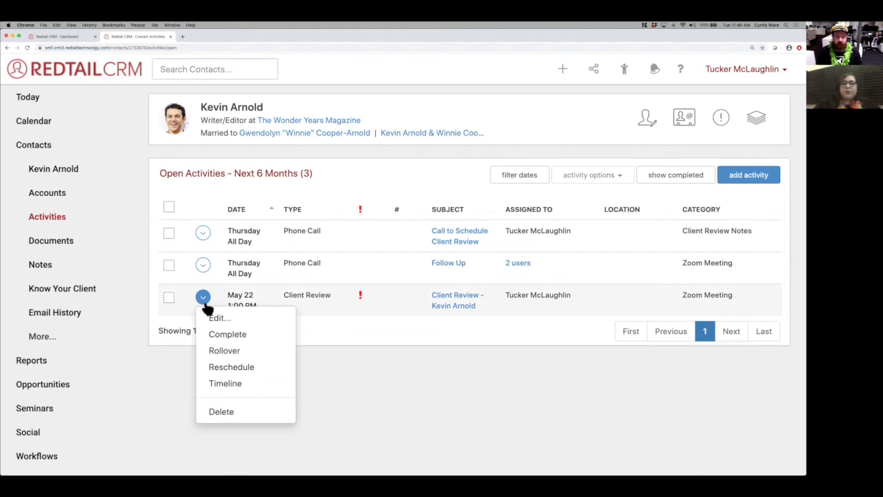
click(245, 366)
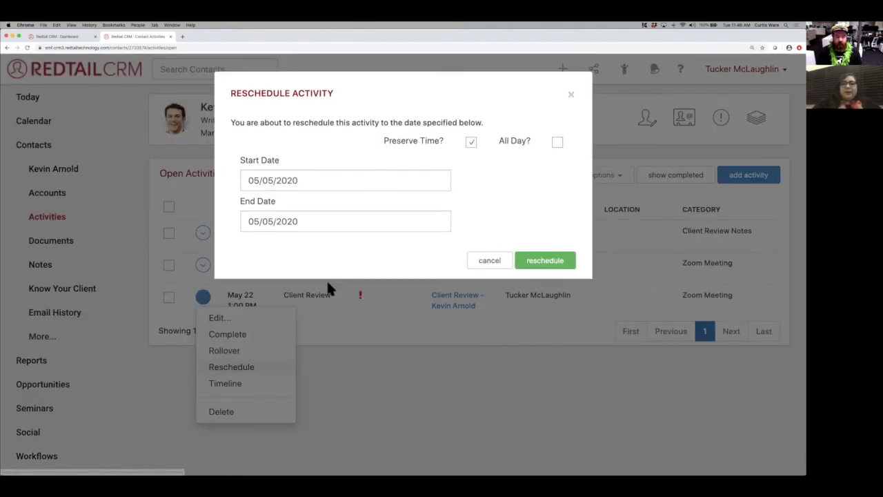
click(489, 260)
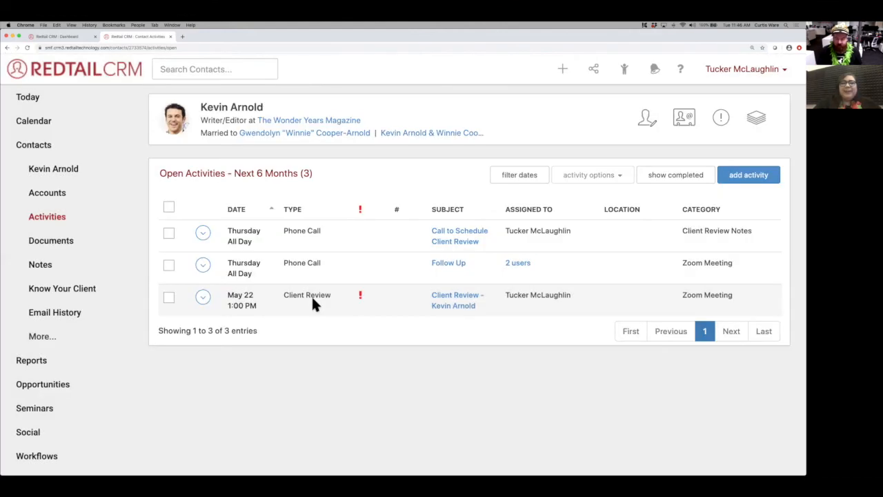
Reschedule the May 22 Client Review activity to start and end on 05/29/2020, preserving its time.
click(203, 297)
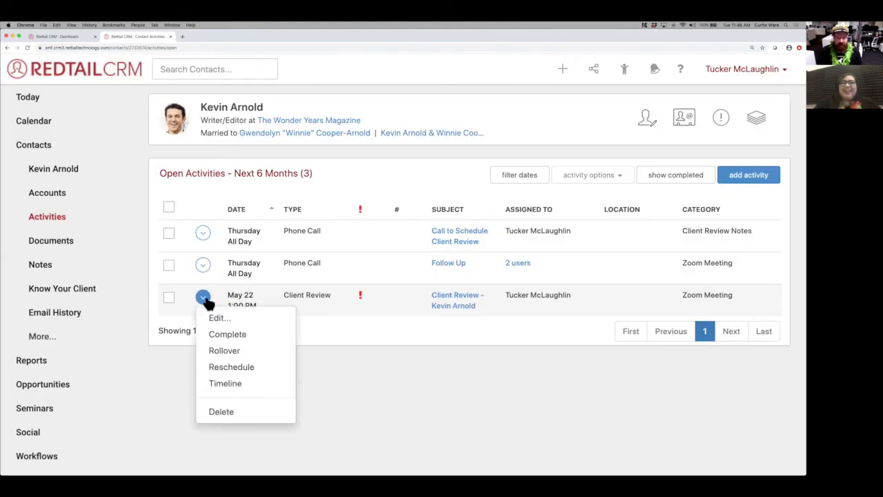
click(234, 371)
click(329, 187)
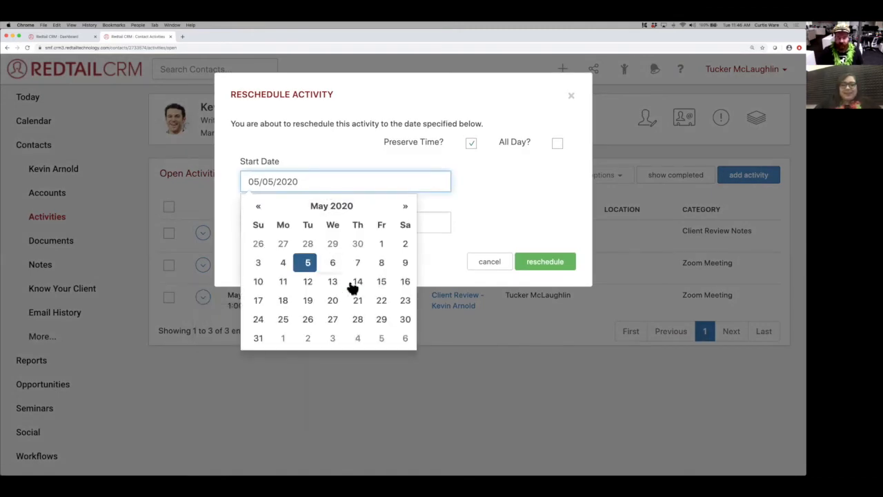
click(387, 325)
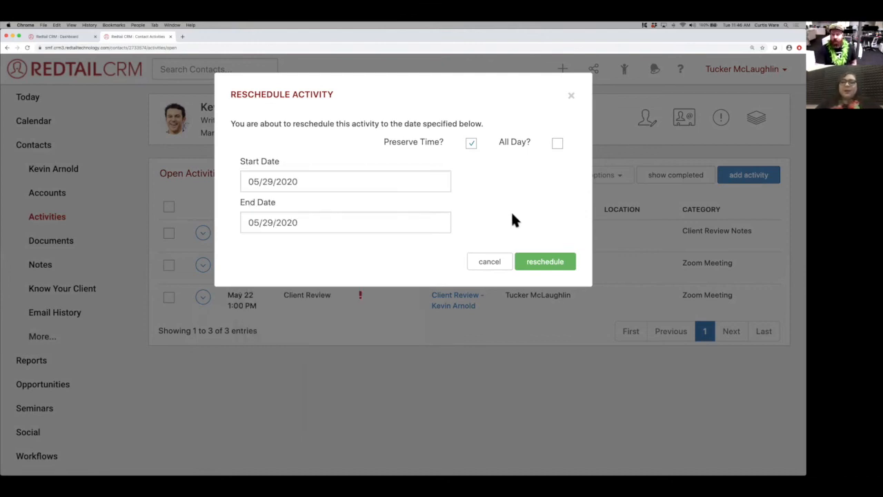
click(556, 262)
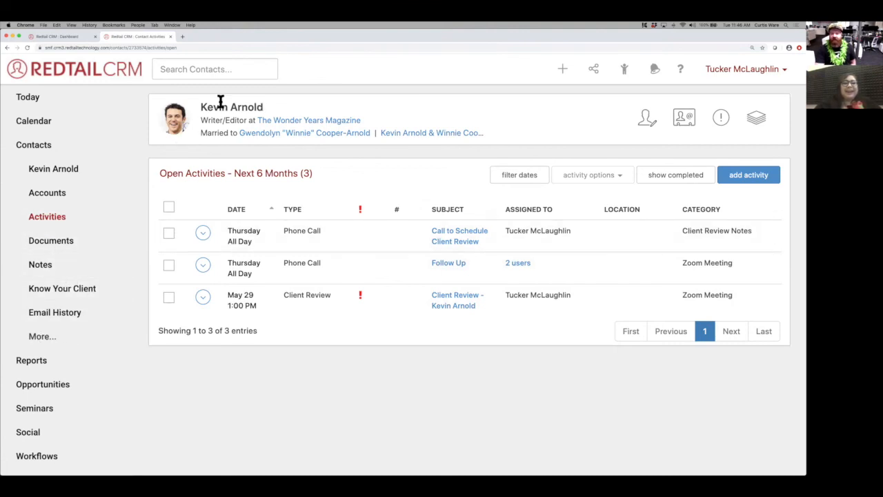
Open the SUMMER SERIES - Client Review workflow from the client's active workflows and check its target date and step due dates.
click(40, 337)
scroll(91, 343, down, 1)
scroll(90, 345, down, 5)
click(50, 345)
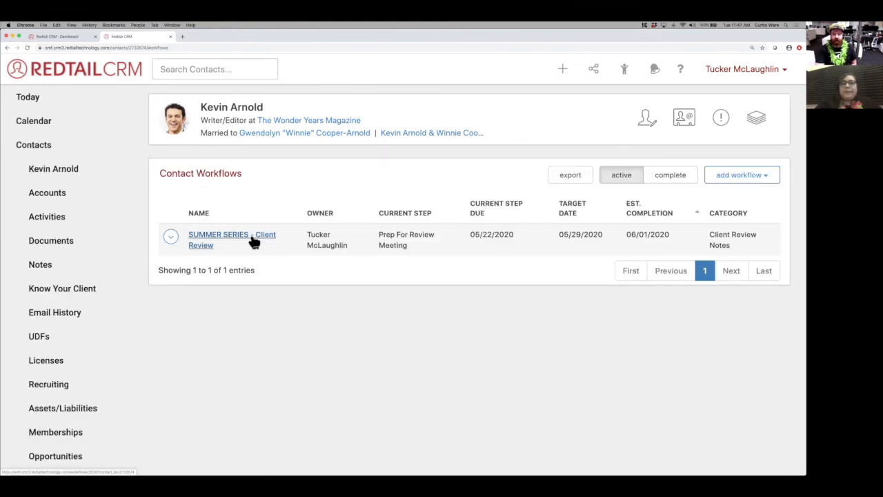
click(254, 240)
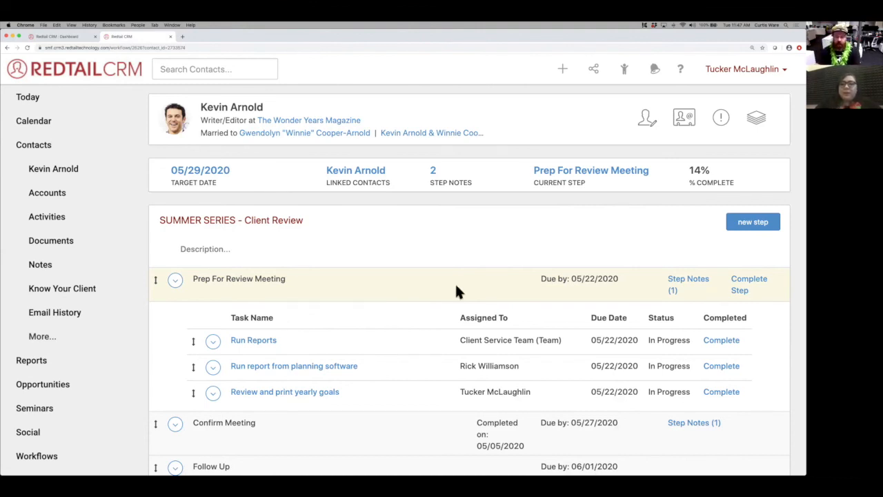
drag(617, 277, 571, 278)
click(571, 247)
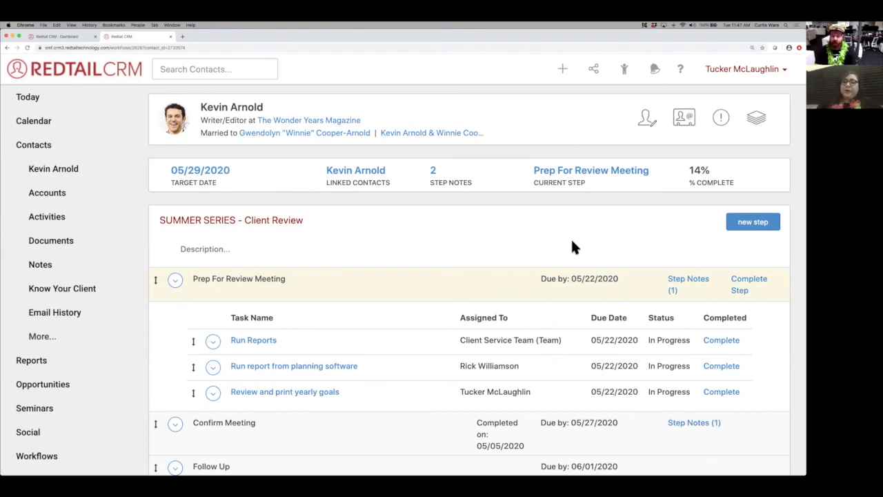
scroll(573, 247, down, 1)
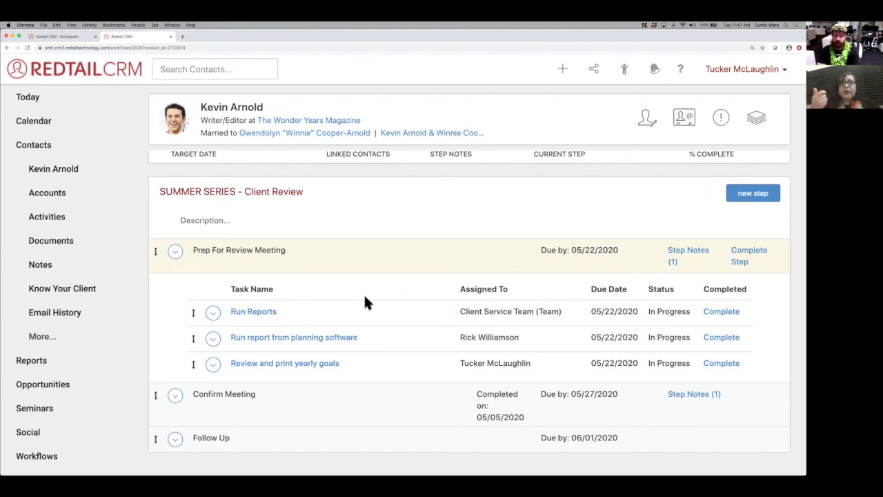
From the Today dashboard, find the SUMMER SERIES - Client Review entry among the active workflow tasks and open its workflow.
click(72, 104)
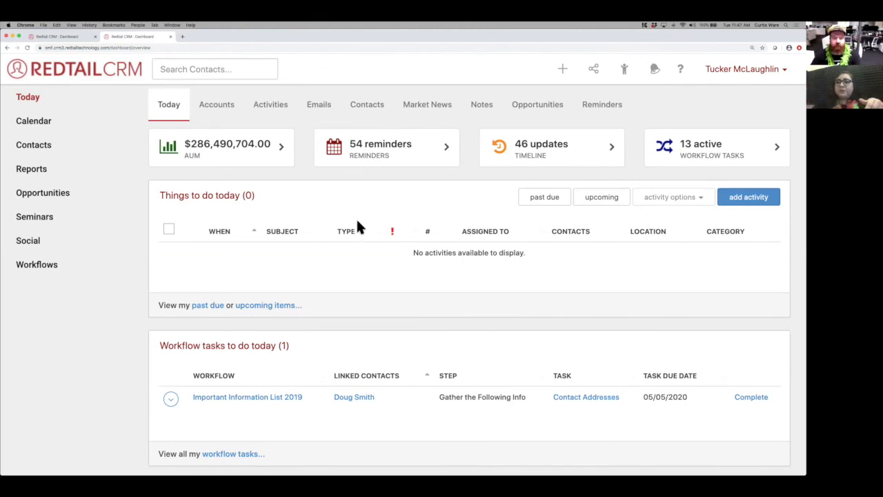
scroll(276, 348, down, 3)
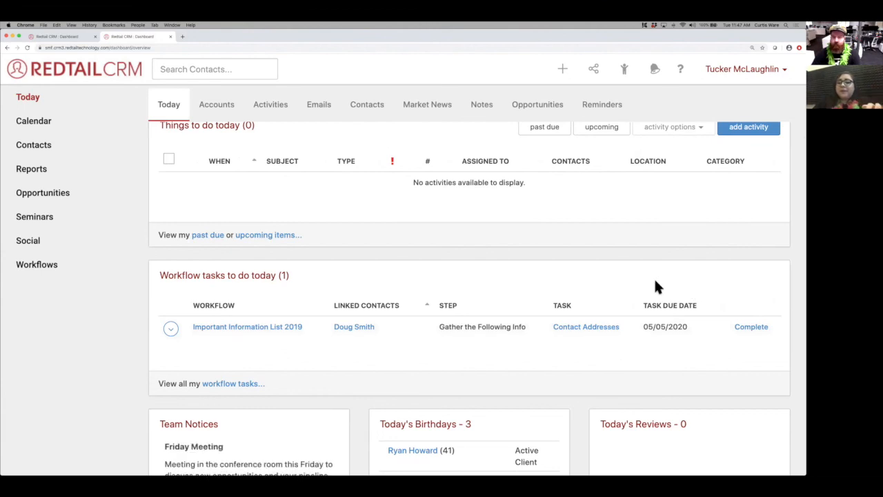
scroll(655, 286, up, 2)
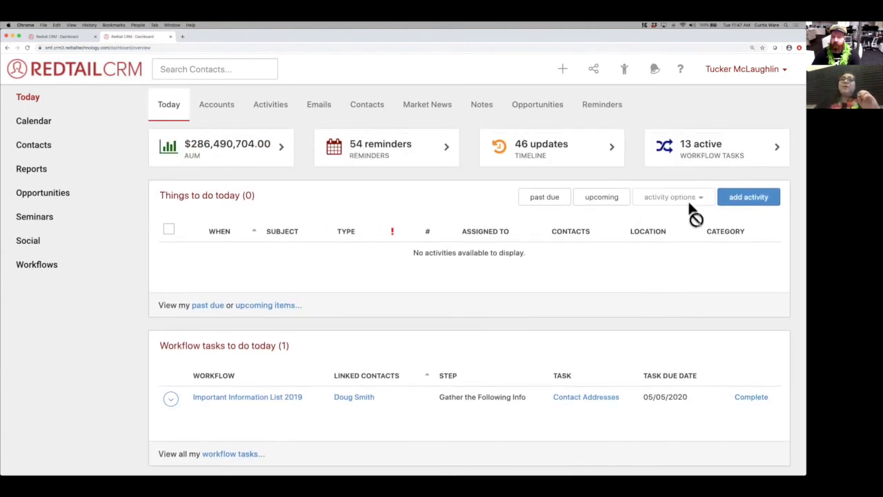
click(694, 159)
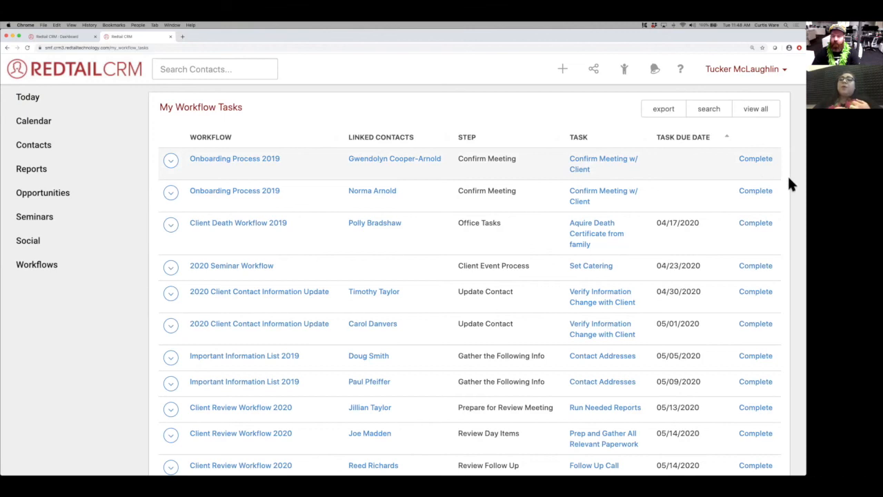
scroll(794, 181, down, 2)
scroll(797, 190, down, 4)
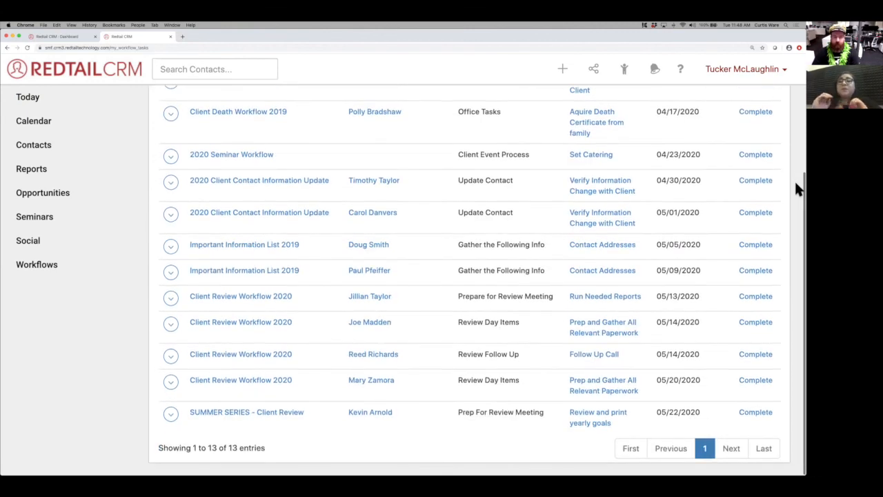
scroll(796, 190, up, 2)
scroll(796, 189, down, 2)
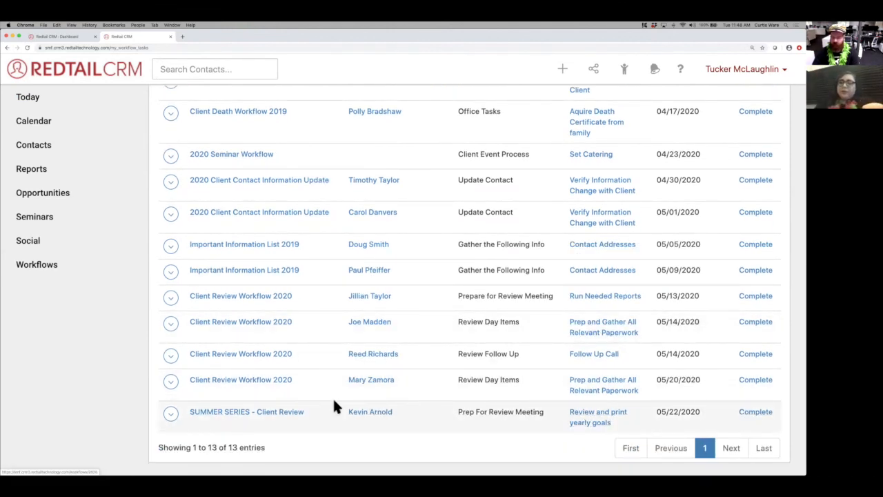
click(282, 415)
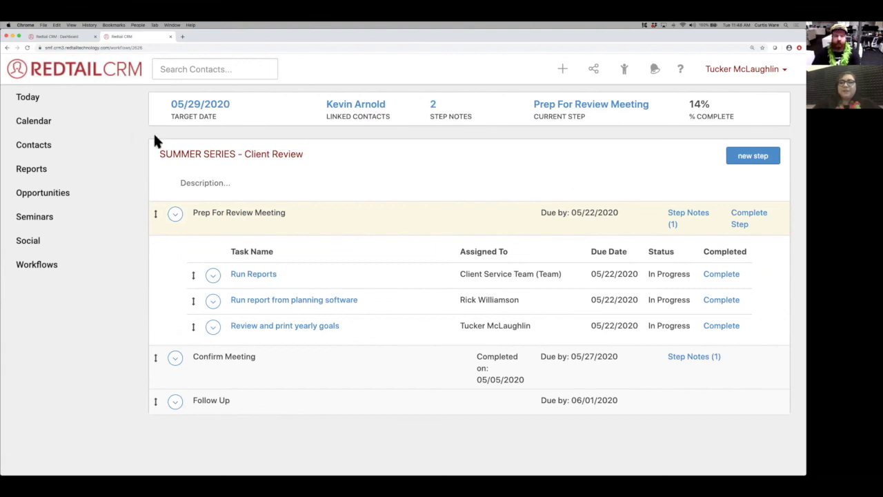
View the May 2020 calendar and open the workflow behind the Contact Addresses task due on May 5.
click(45, 127)
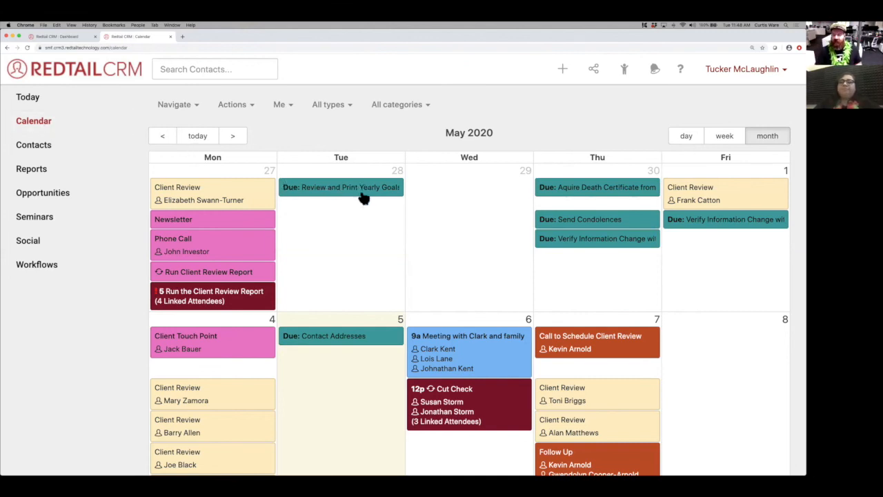
click(380, 342)
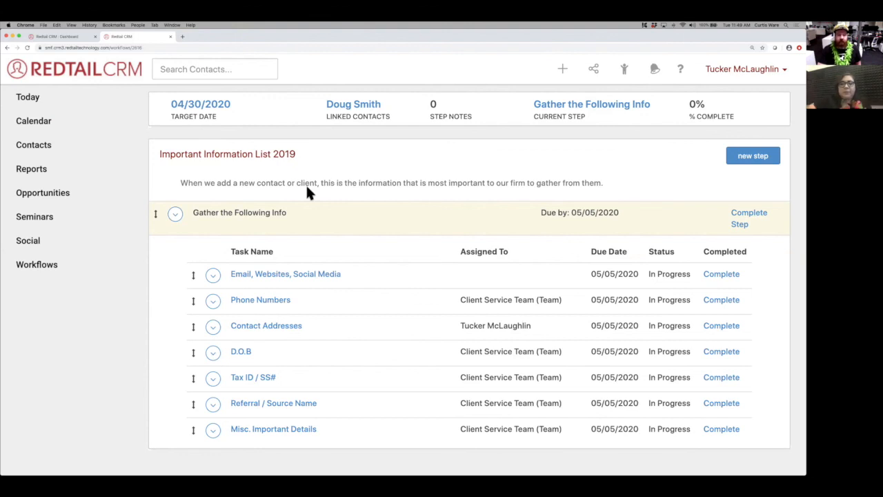
List all active workflows and locate SUMMER SERIES - Client Review among them.
click(35, 267)
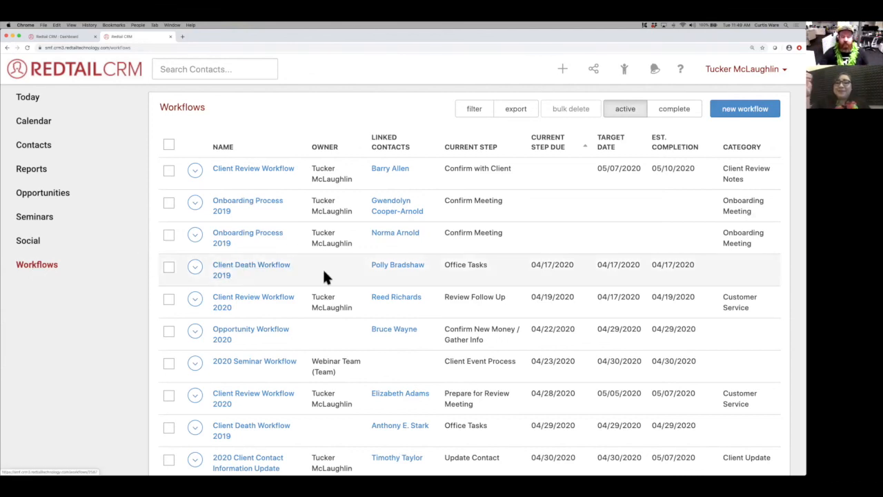
scroll(326, 276, down, 1)
scroll(324, 276, down, 10)
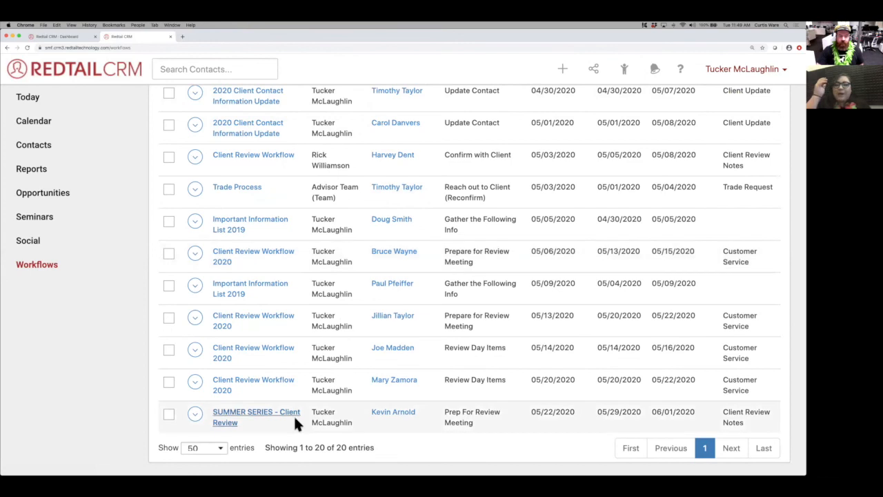
Open the SUMMER SERIES - Client Review workflow and mark all three tasks under Prep For Review Meeting complete.
scroll(385, 345, up, 6)
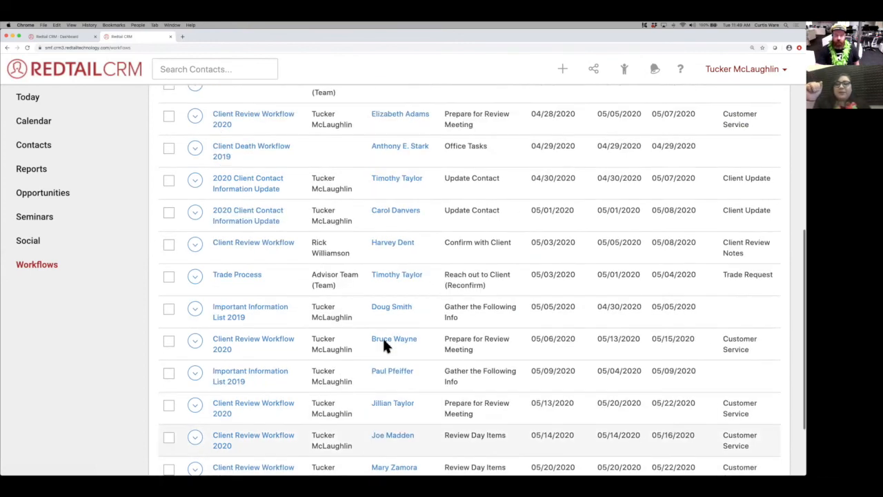
scroll(385, 345, down, 6)
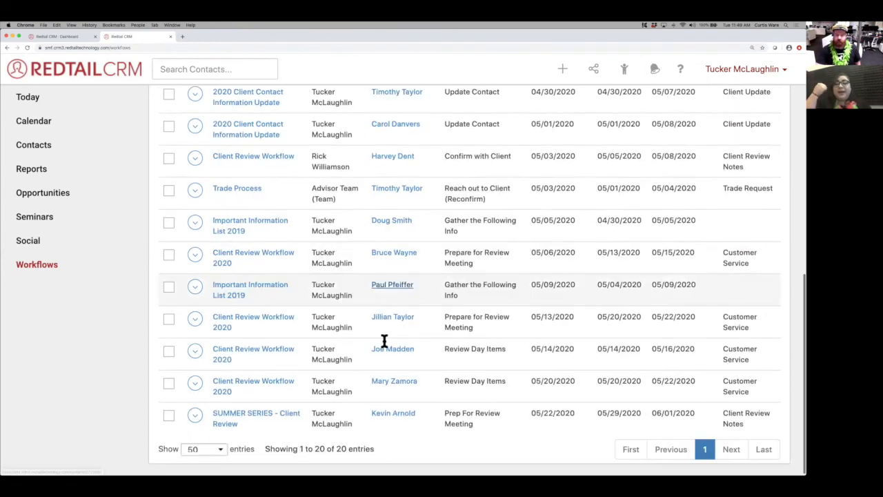
click(268, 416)
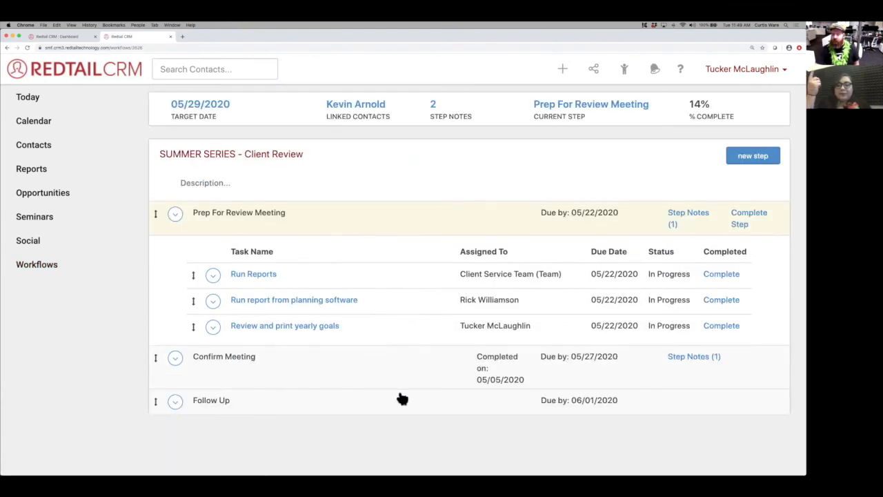
click(723, 276)
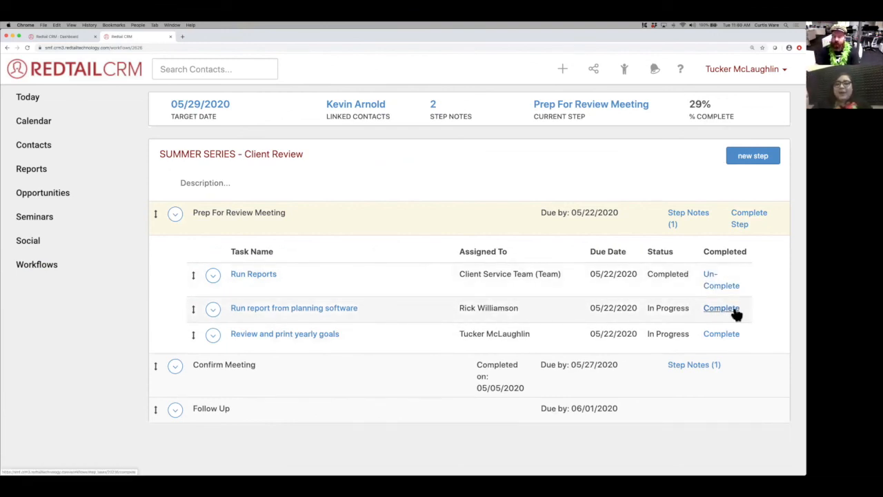
click(722, 308)
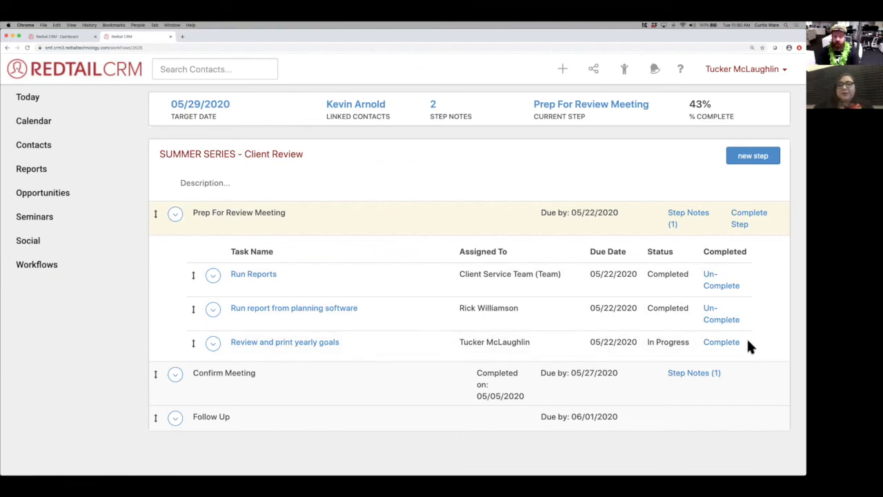
click(724, 343)
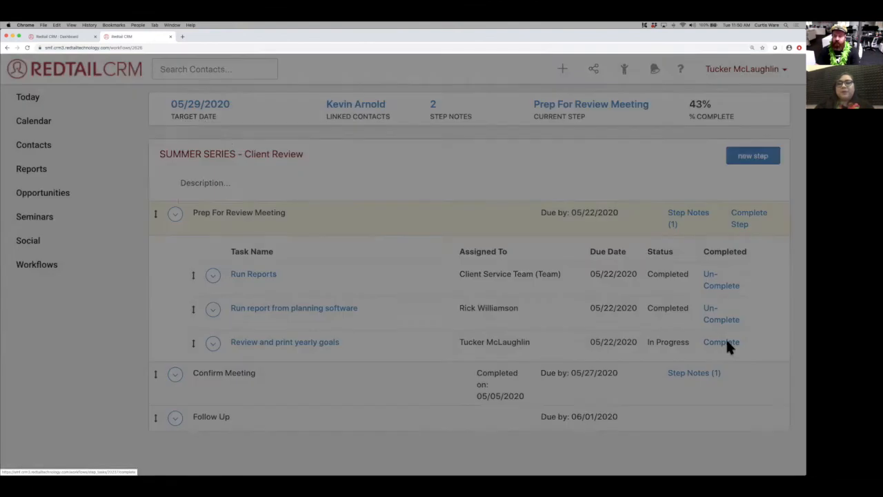
Set the outcome of the Prep For Review Meeting step to Prep Complete ----> Confirm Meeting.
click(451, 150)
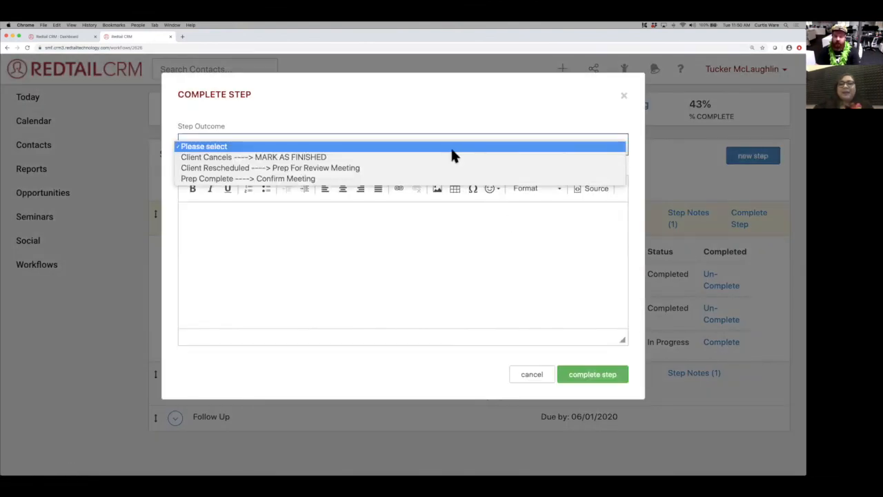
click(447, 179)
click(389, 265)
text(Confirmed)
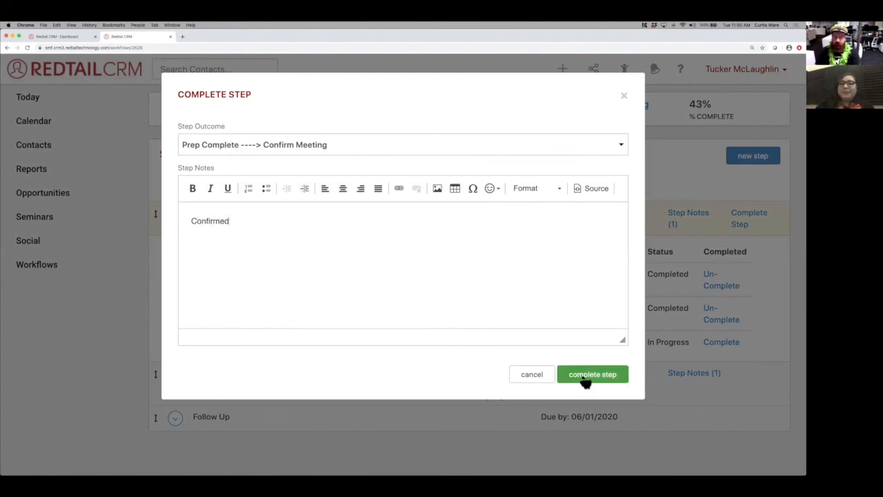
key(BackSpace)
key(BackSpace)
key(BackSpace)
key(BackSpace)
key(BackSpace)
key(BackSpace)
key(BackSpace)
key(BackSpace)
key(BackSpace)
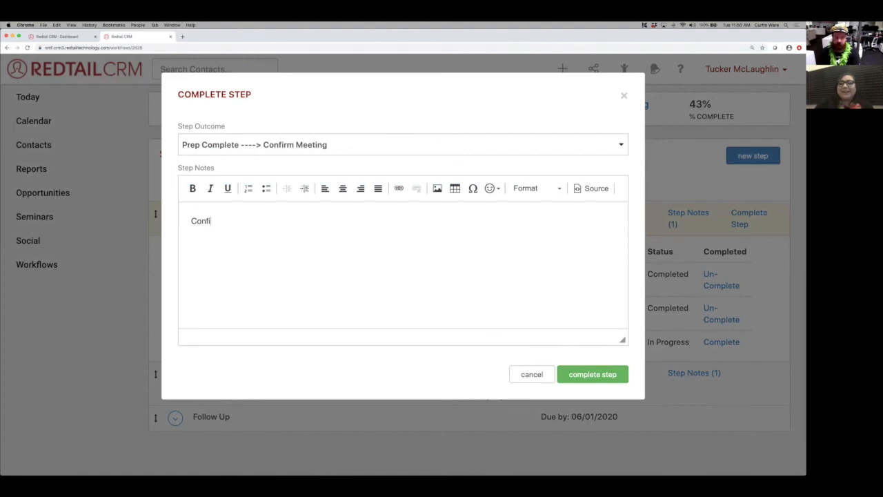
Enter "Prep completed" as the step note and complete the Prep For Review Meeting step.
text(Prep cp)
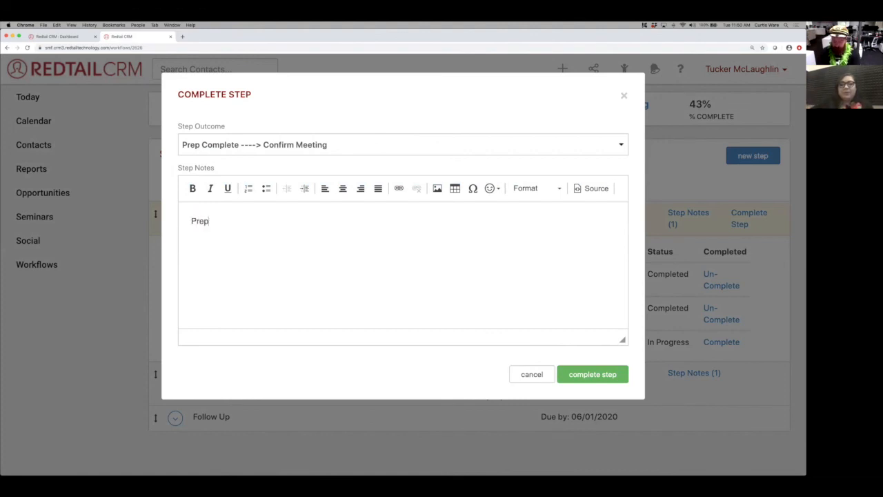
key(BackSpace)
key(BackSpace)
text(c)
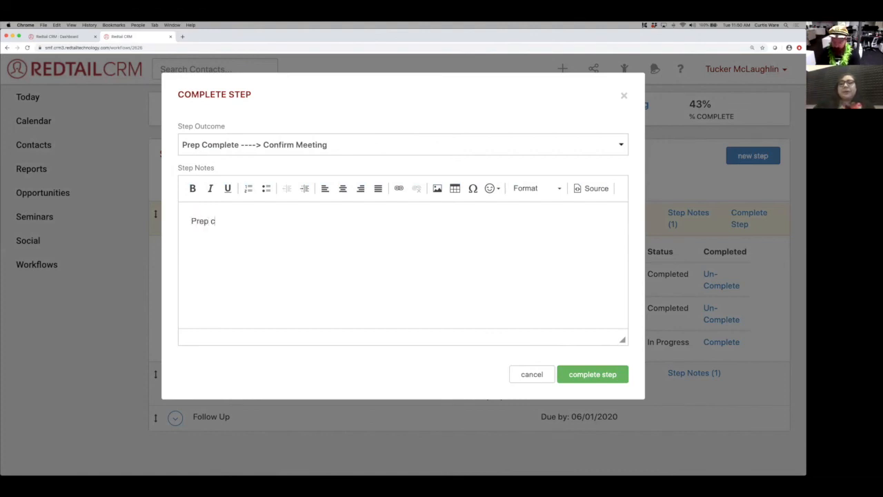
text(ompleted)
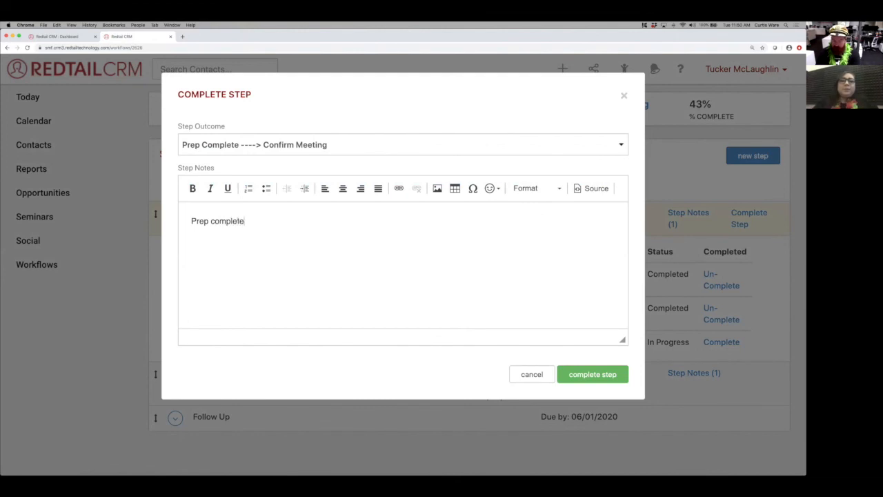
click(587, 374)
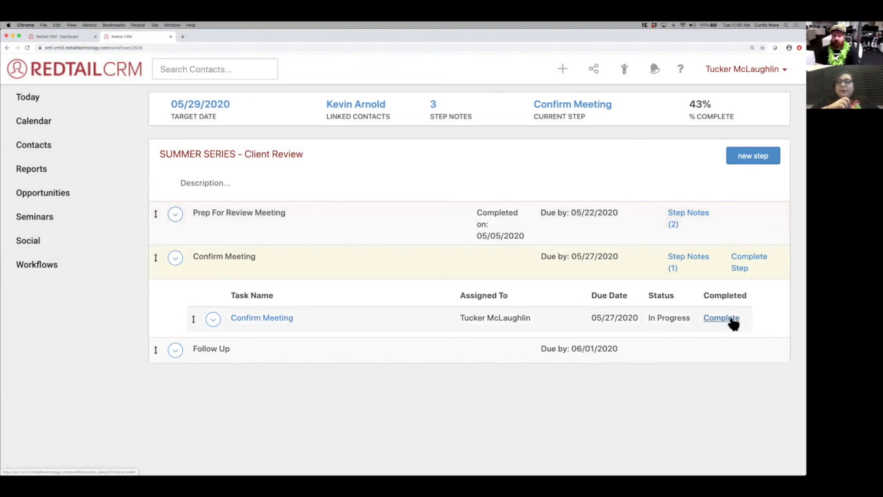
Complete the Confirm Meeting step with the outcome Meeting Confirmed ----> Follow Up and a note that the spouse was spoken to and the meeting confirmed.
click(721, 318)
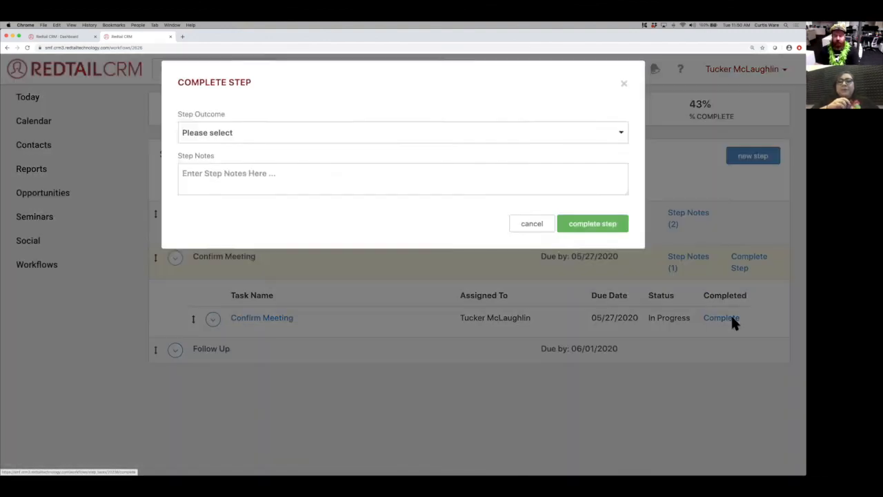
click(488, 148)
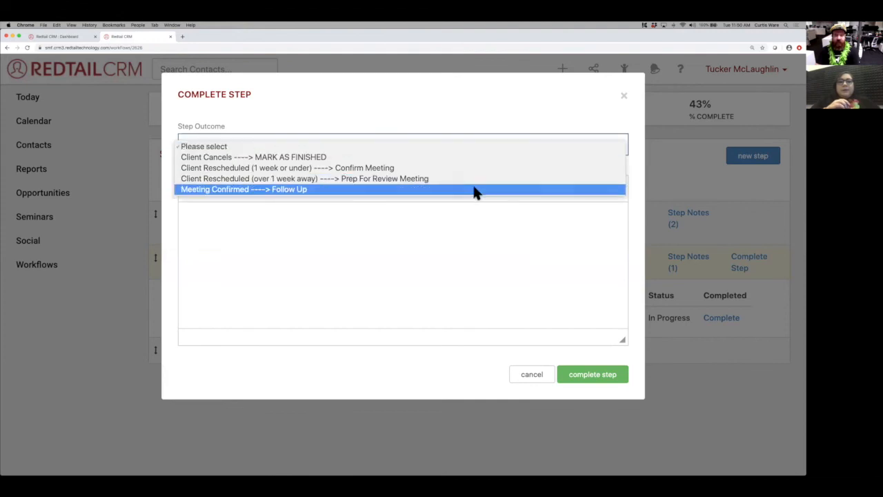
click(472, 192)
click(415, 233)
text(S)
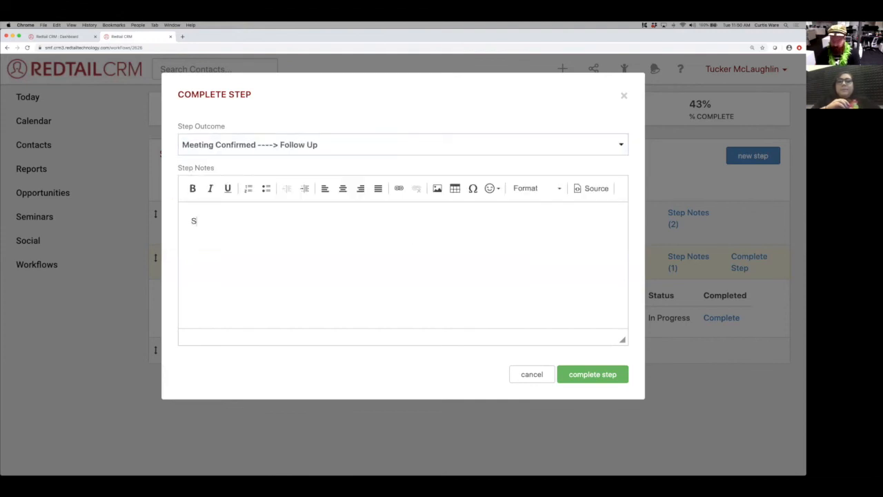
text(poke to Winnie. Meeting confirmed)
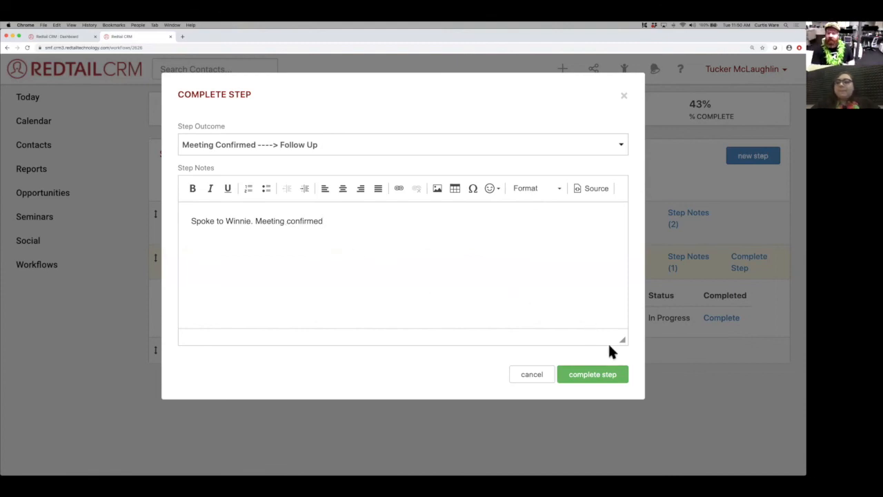
click(603, 375)
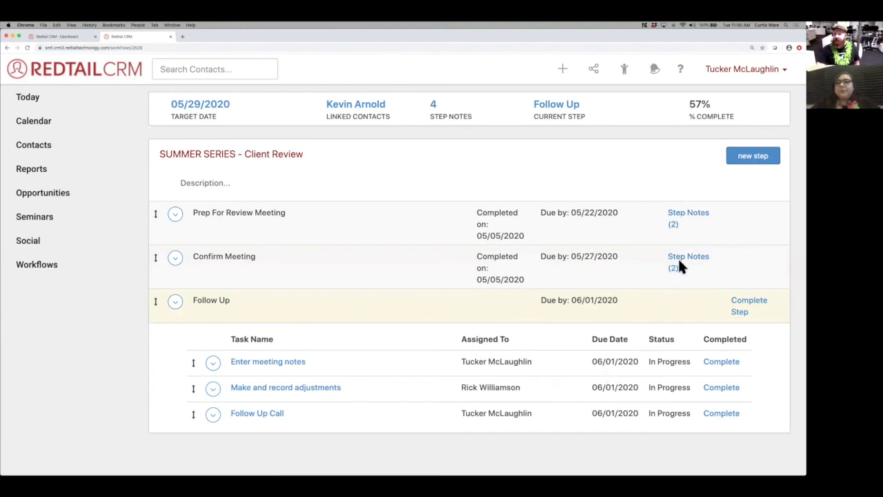
Review all step notes recorded for the SUMMER SERIES - Client Review workflow and close them.
click(434, 107)
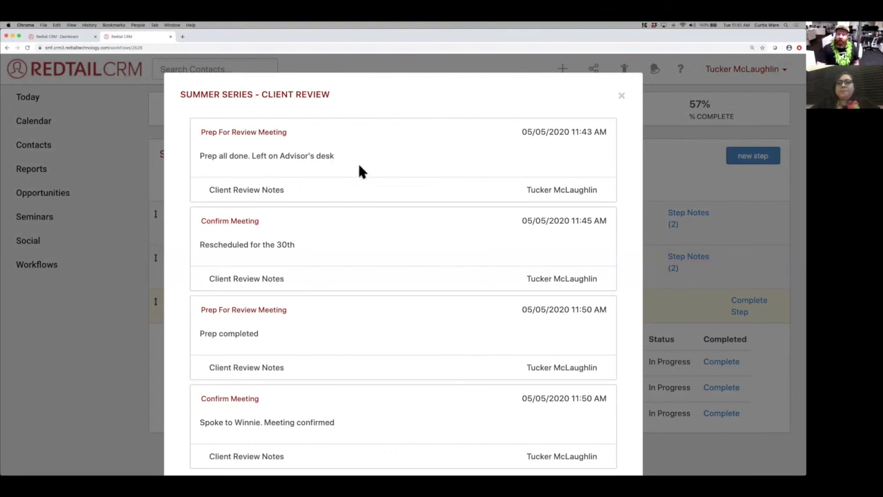
scroll(331, 207, down, 1)
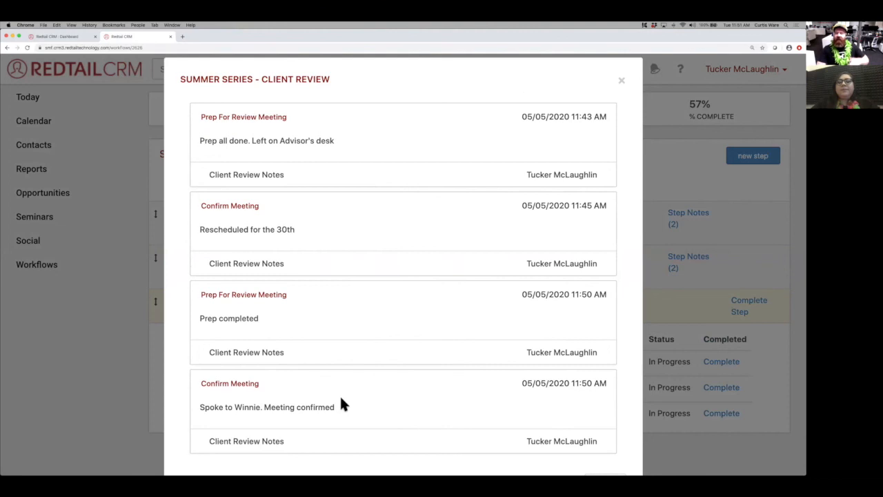
scroll(342, 400, down, 2)
scroll(341, 404, up, 3)
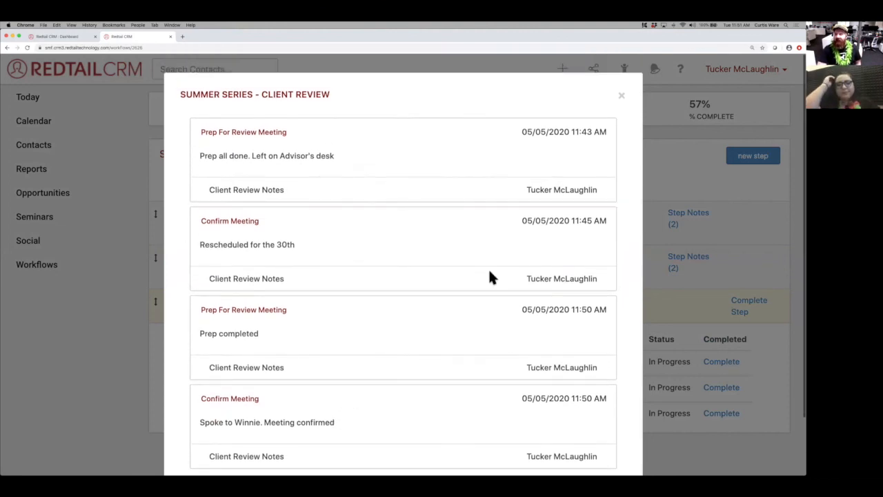
click(621, 97)
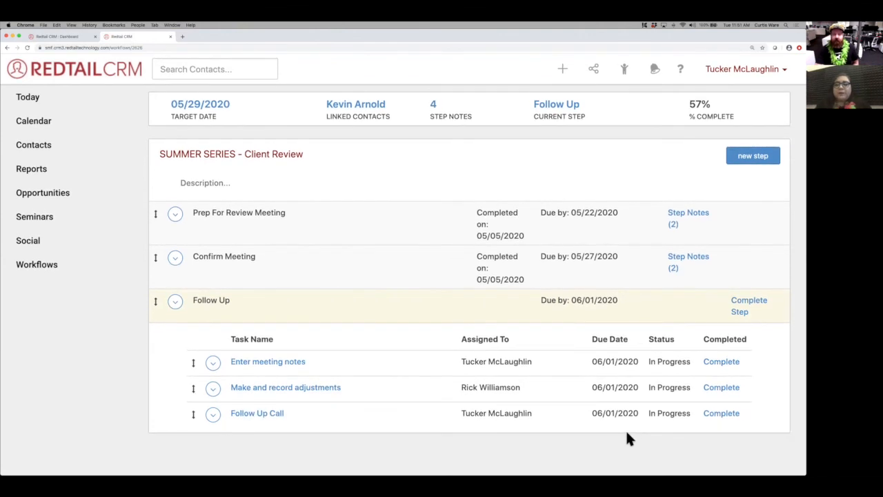
Mark the Enter meeting notes, Make and record adjustments and Follow Up Call tasks complete.
click(720, 366)
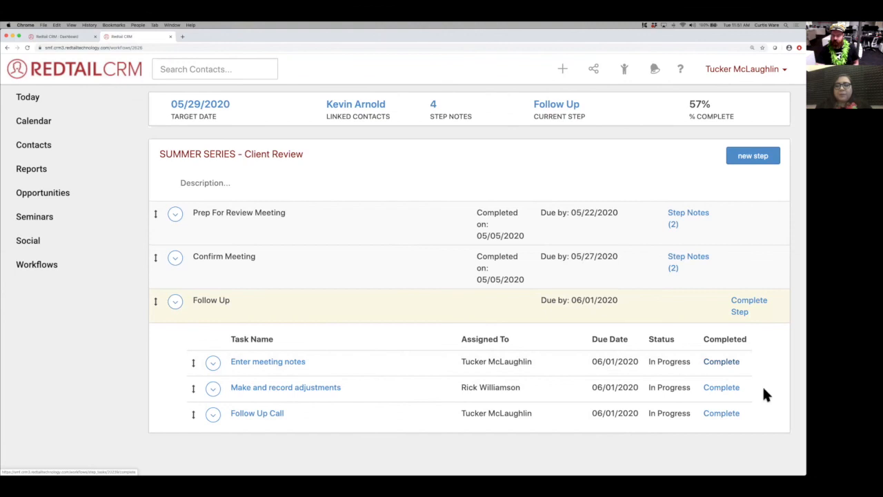
click(724, 396)
click(721, 430)
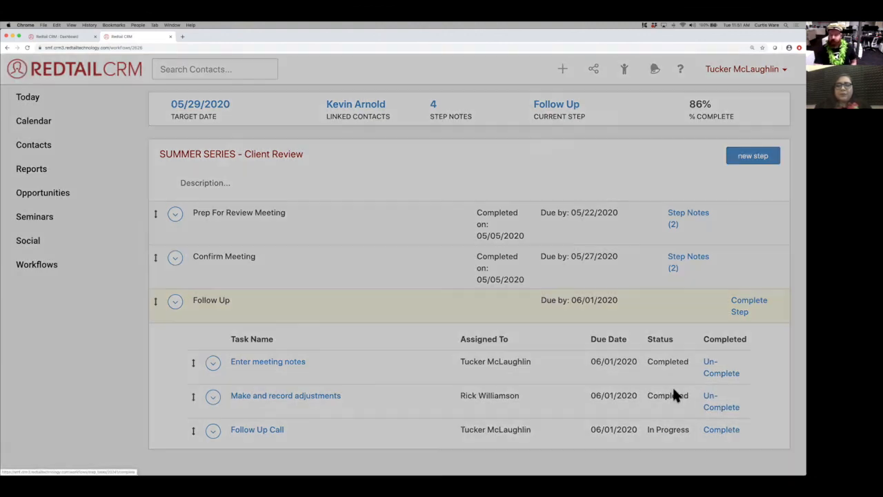
Complete the Follow Up step with the outcome Follow Up Complete ----> MARK AS FINISHED and the note "Everything is perfect! YAY!".
click(383, 147)
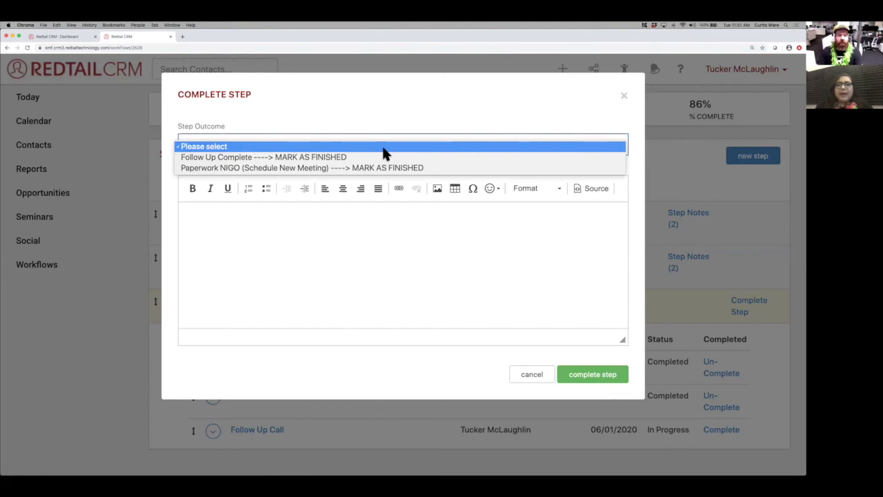
click(384, 158)
click(328, 258)
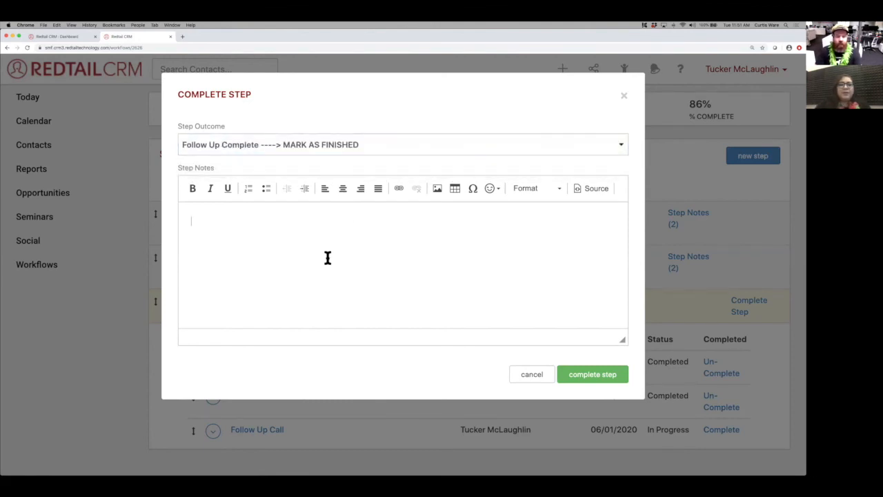
text(Everythi)
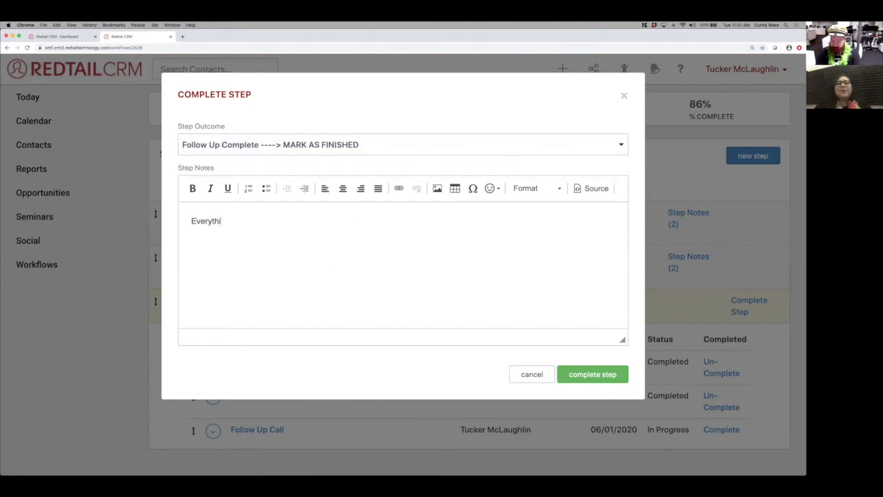
text(ng is perfect!)
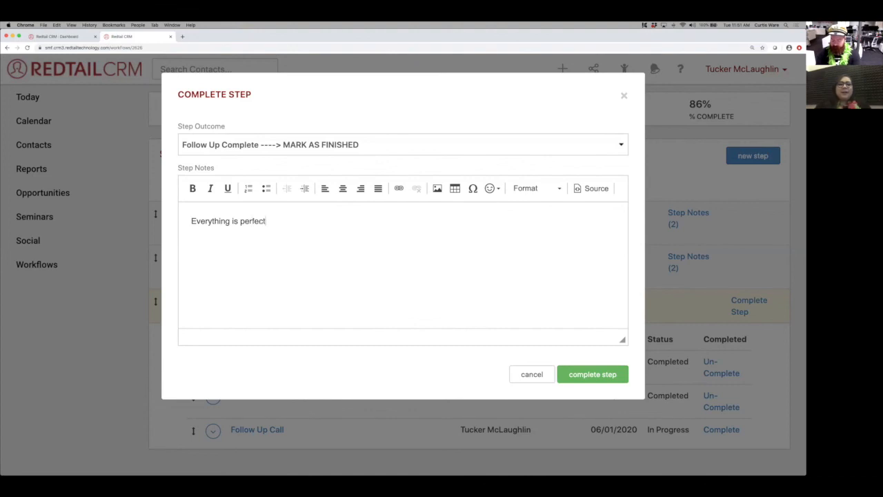
text( YAY!)
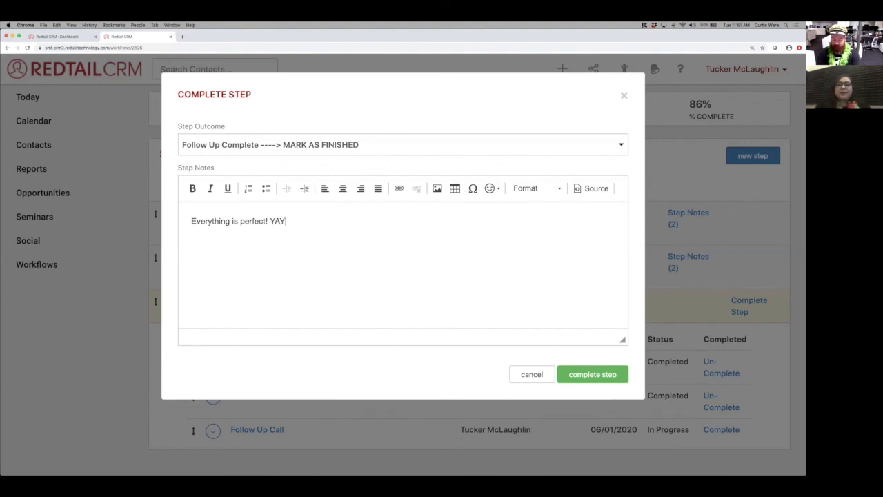
click(611, 374)
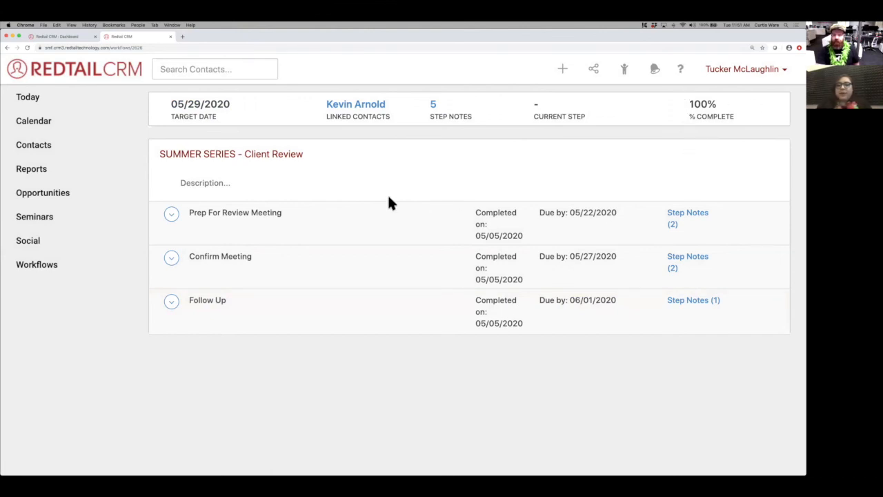
Go to the workflows of the contact linked to the finished workflow and list the completed ones.
click(375, 107)
click(285, 168)
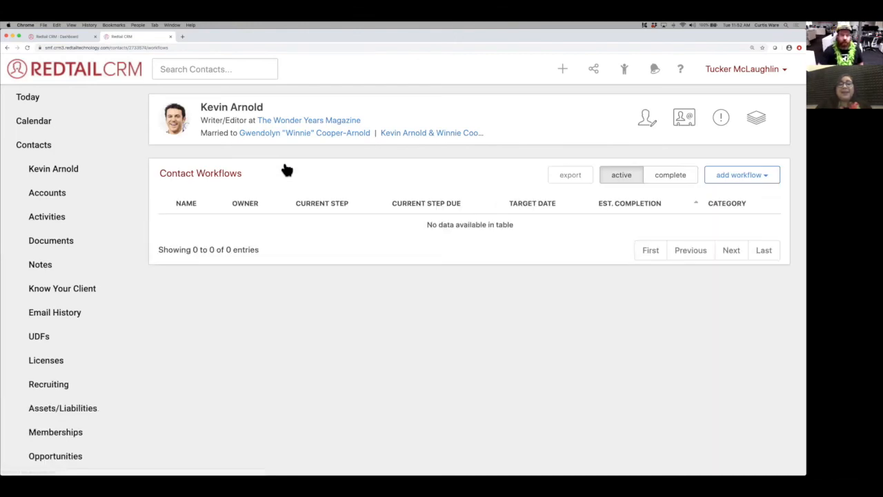
click(673, 178)
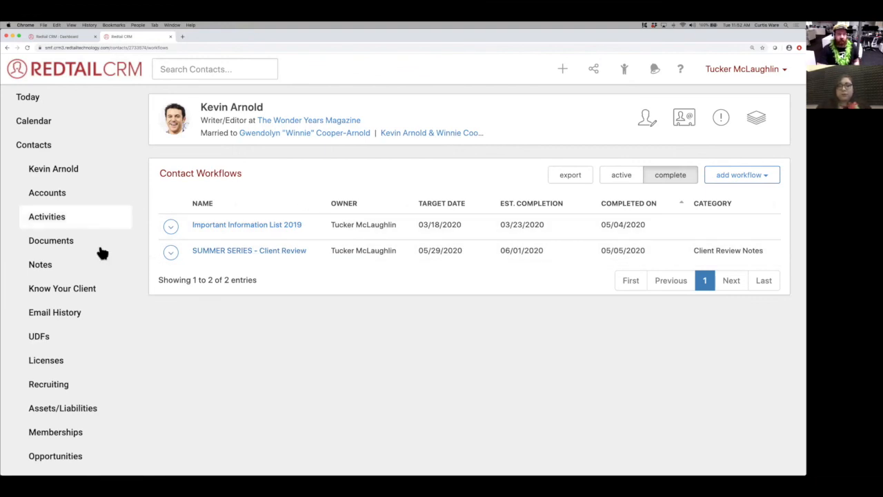
Review the step notes attached to the SUMMER SERIES - Client Review completion note among the contact's latest notes, and close them.
click(70, 173)
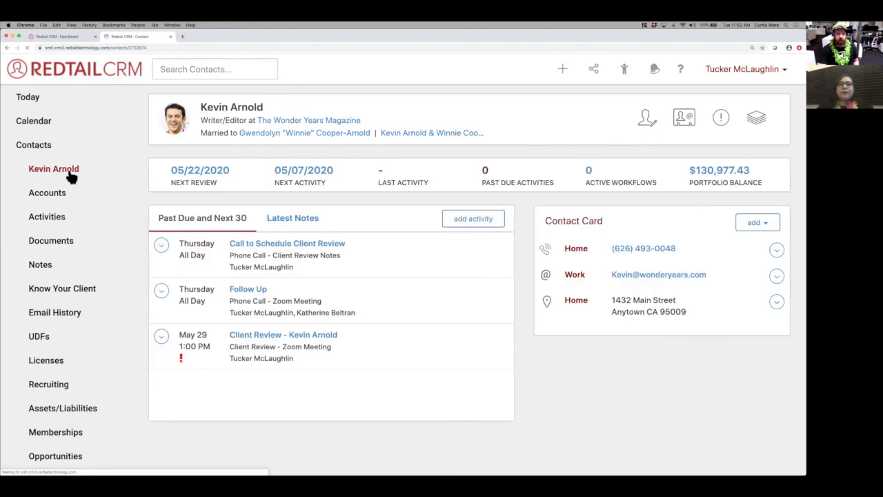
click(292, 218)
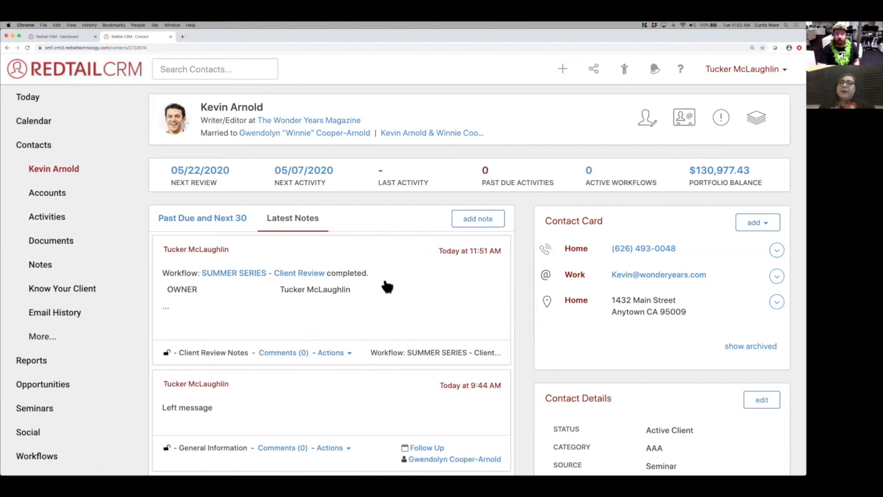
click(333, 352)
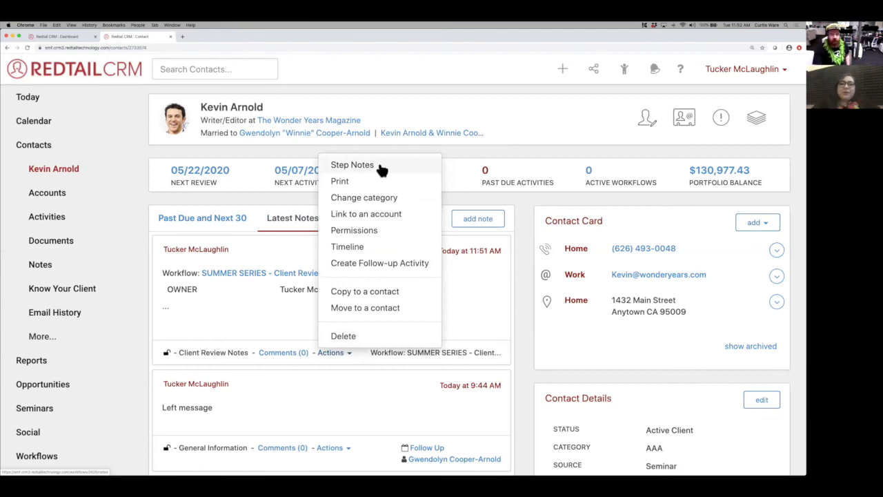
click(287, 318)
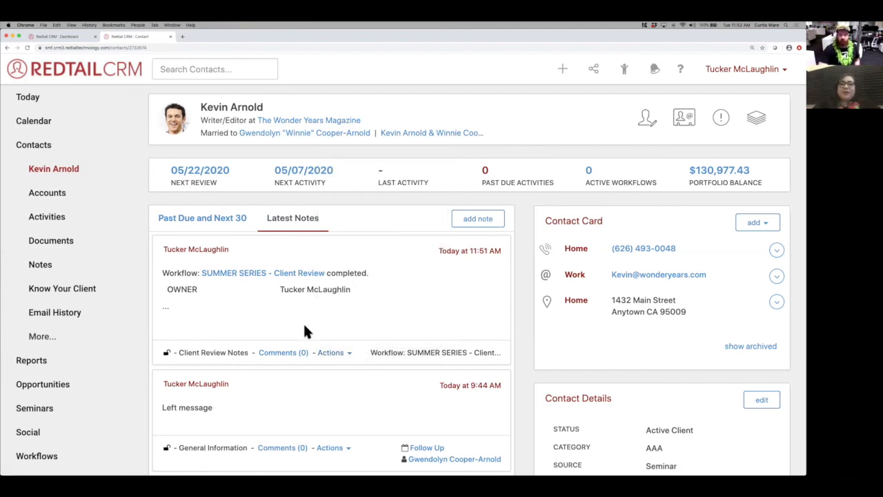
click(337, 356)
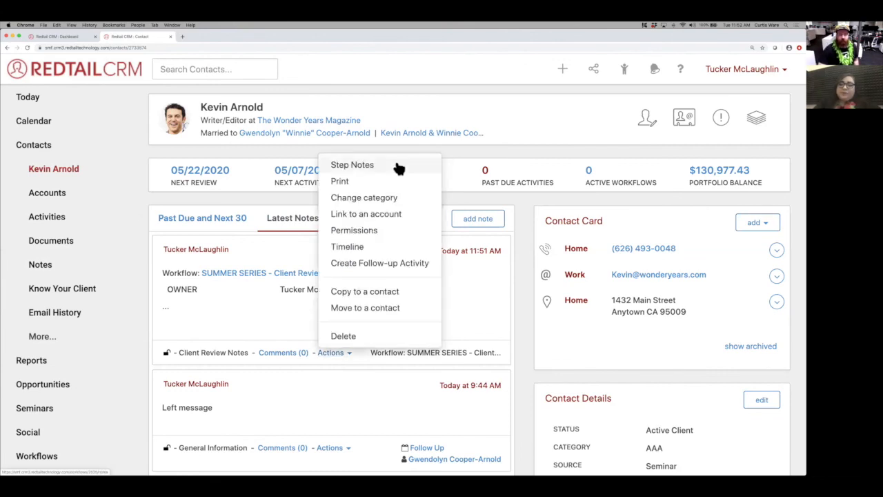
click(398, 166)
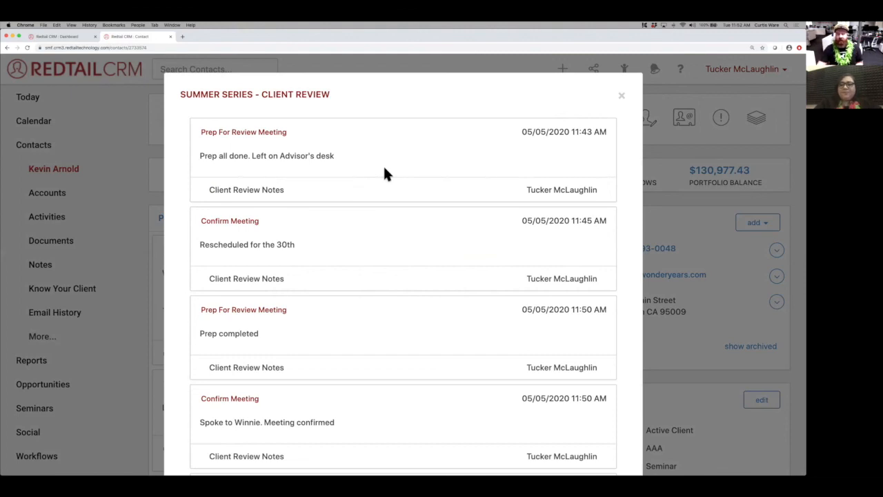
click(622, 97)
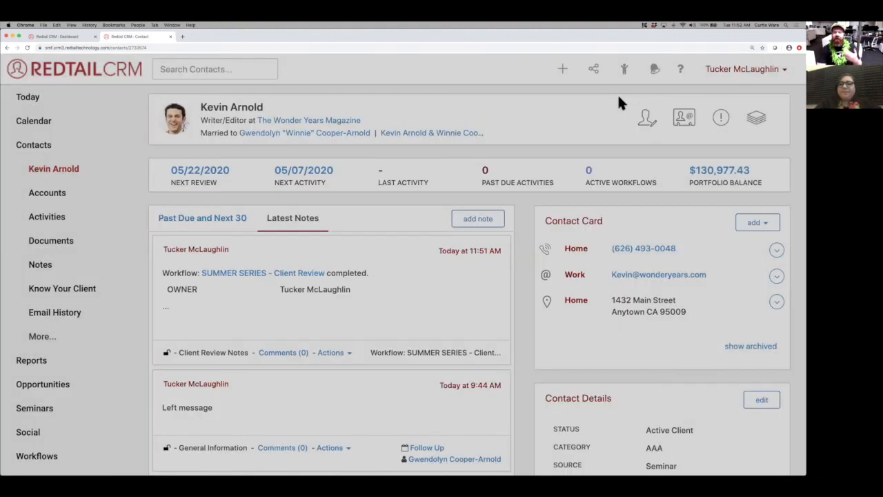
View the full note details of the SUMMER SERIES - Client Review completion note and close them.
click(338, 357)
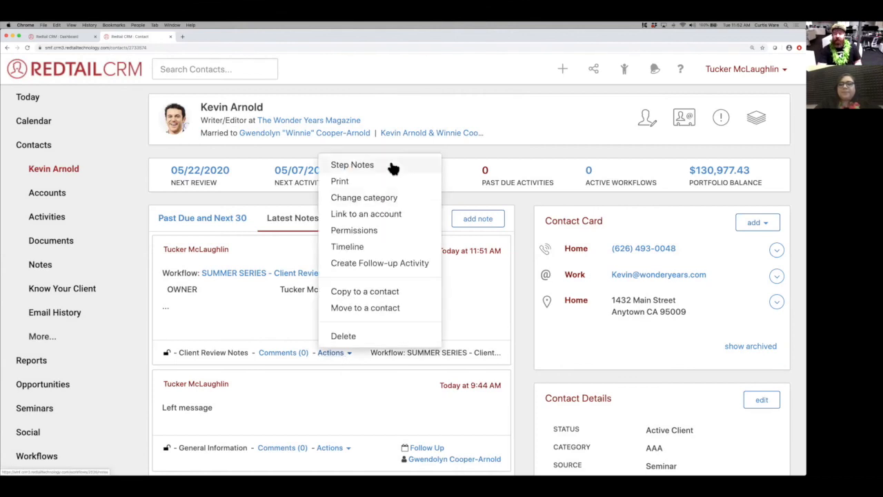
click(269, 304)
click(269, 304)
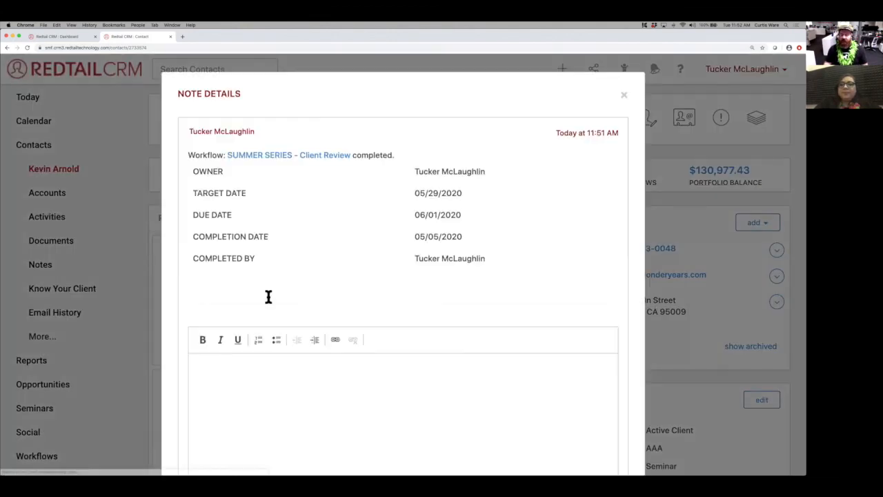
click(623, 97)
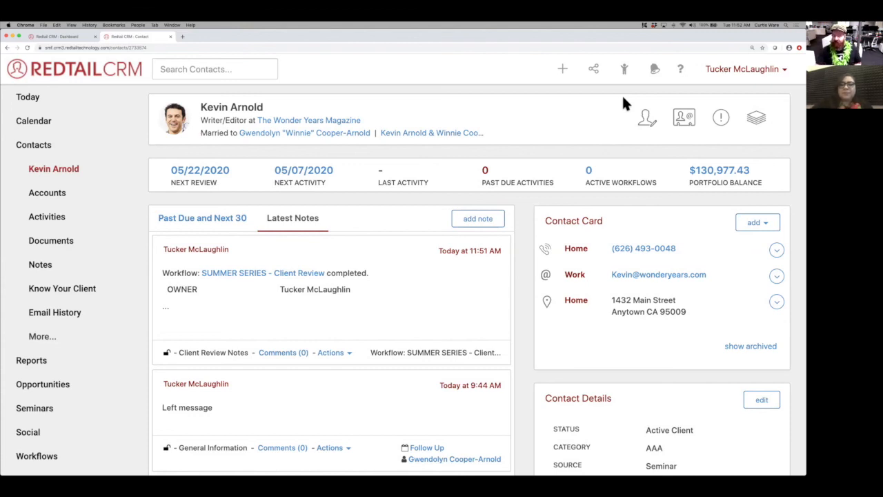
key(ctrl+Right)
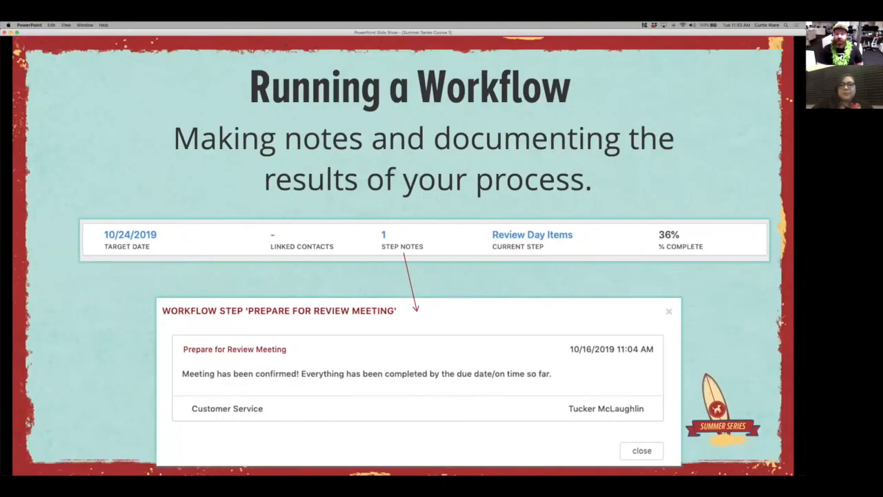
key(ctrl+Left)
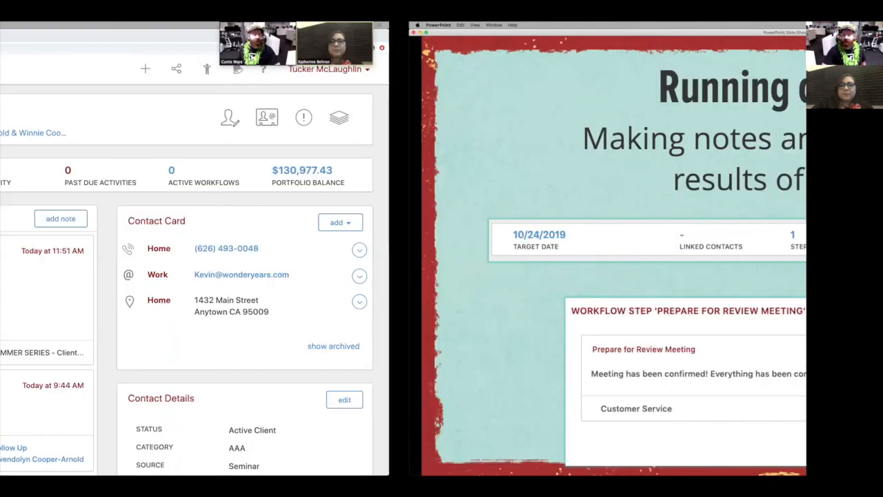